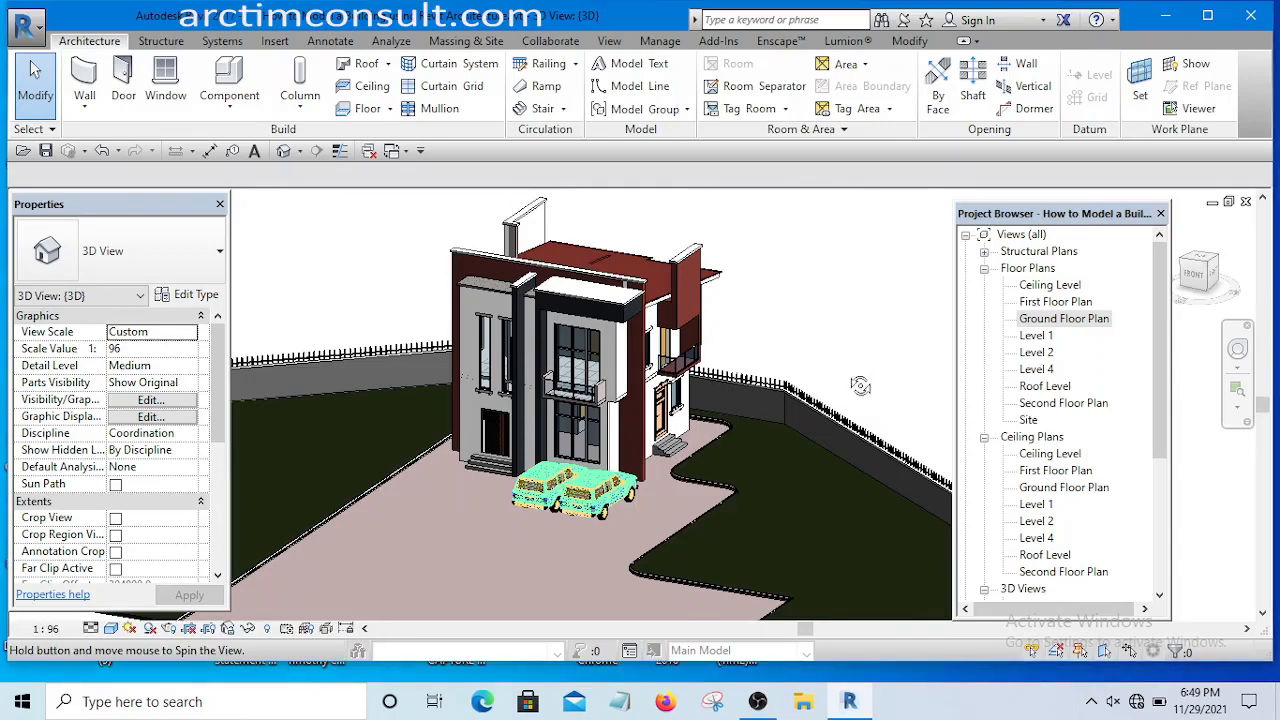
- Start placing a component using the RPC Tree - Deciduous type Fraxinus - 18'
middle_click_drag(835, 392, 293, 302, "shift")
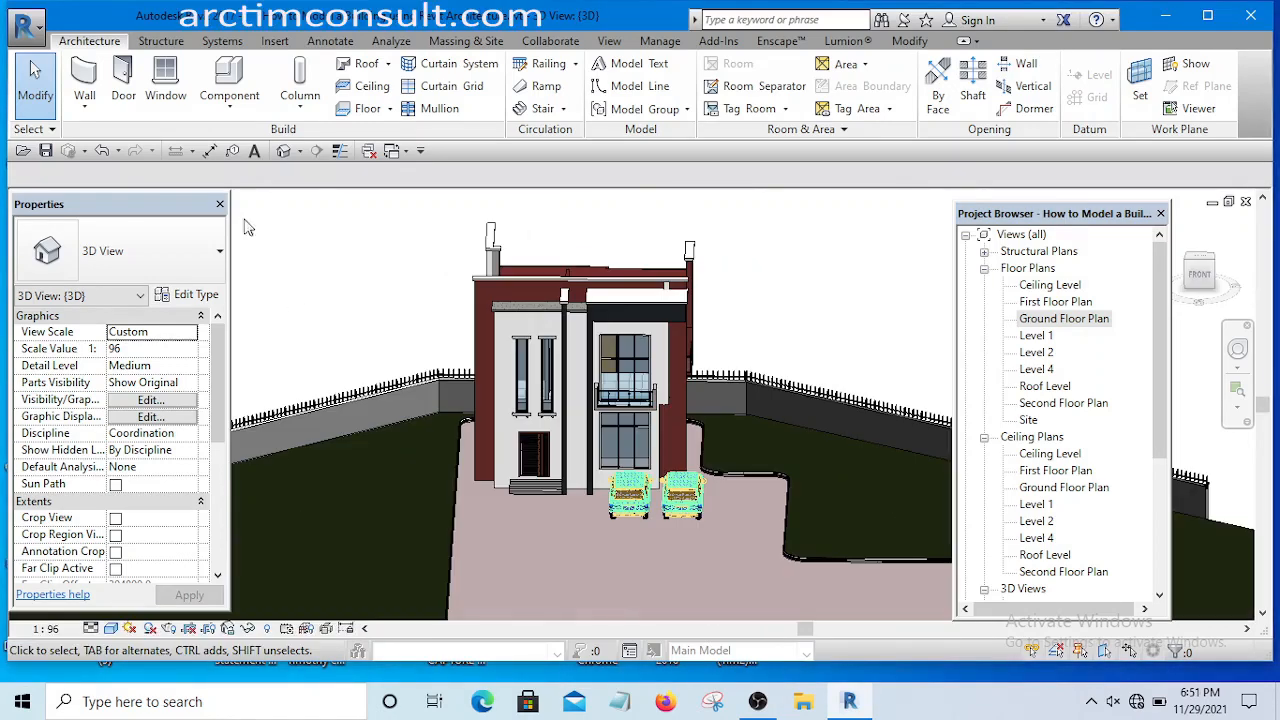
left_click(230, 107)
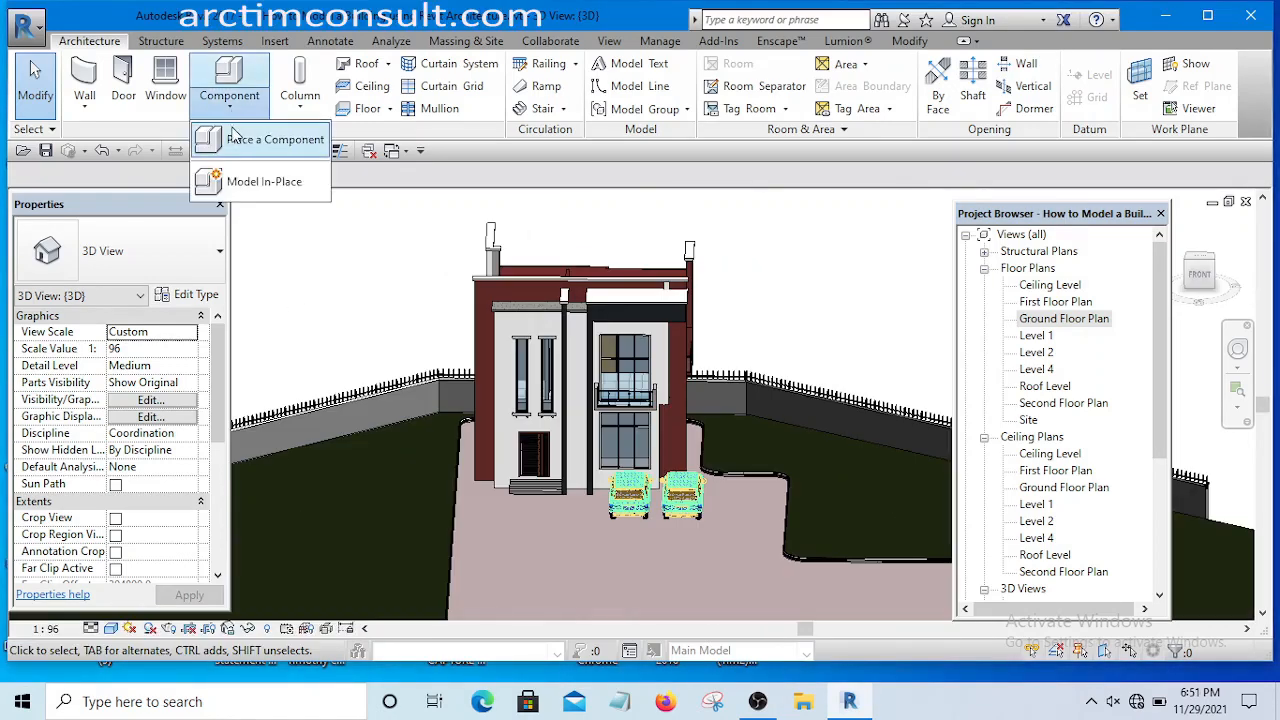
left_click(240, 140)
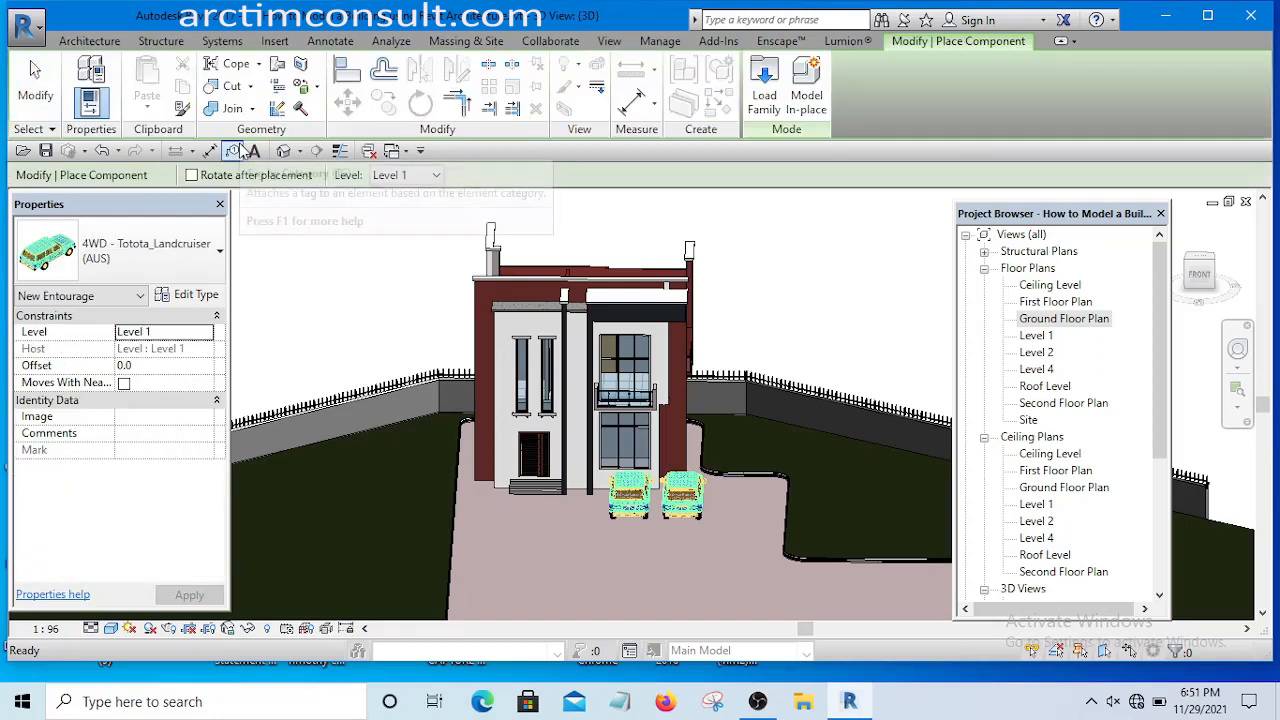
left_click(200, 248)
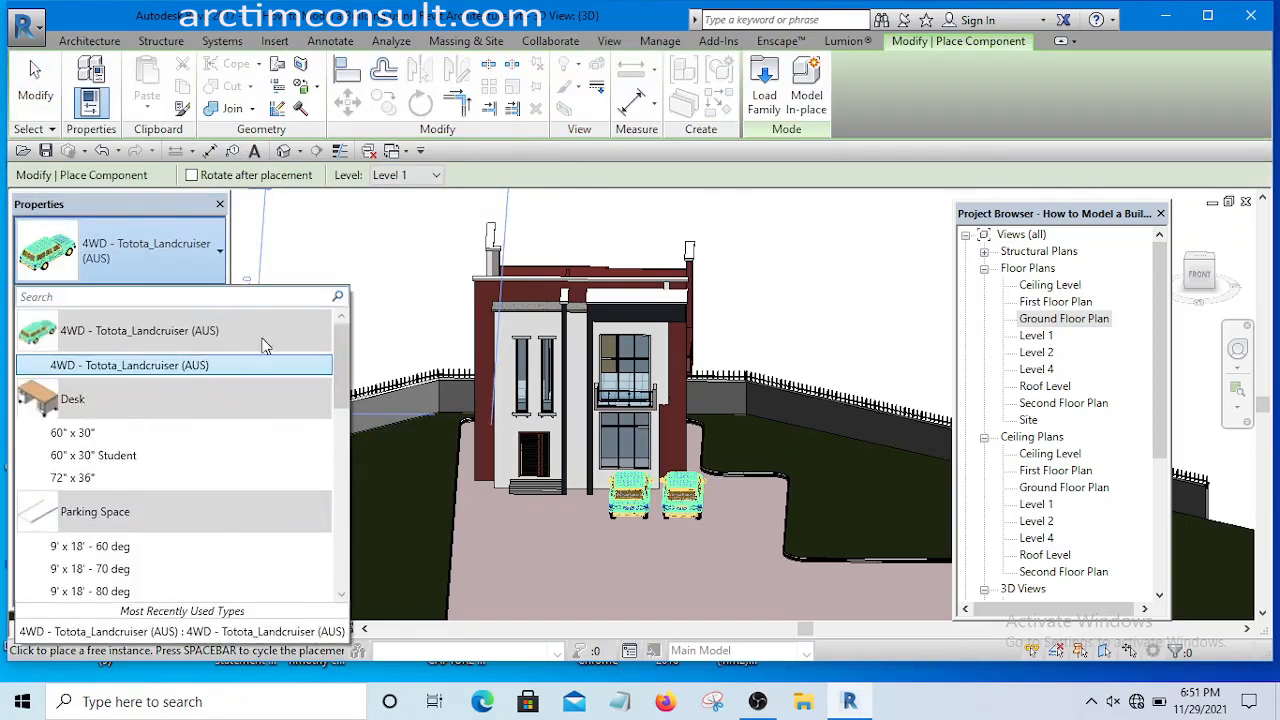
scroll(330, 438, "down", 5)
mouse_move(330, 438)
left_mouse_down()
mouse_move(339, 526)
mouse_move(349, 424)
left_mouse_up()
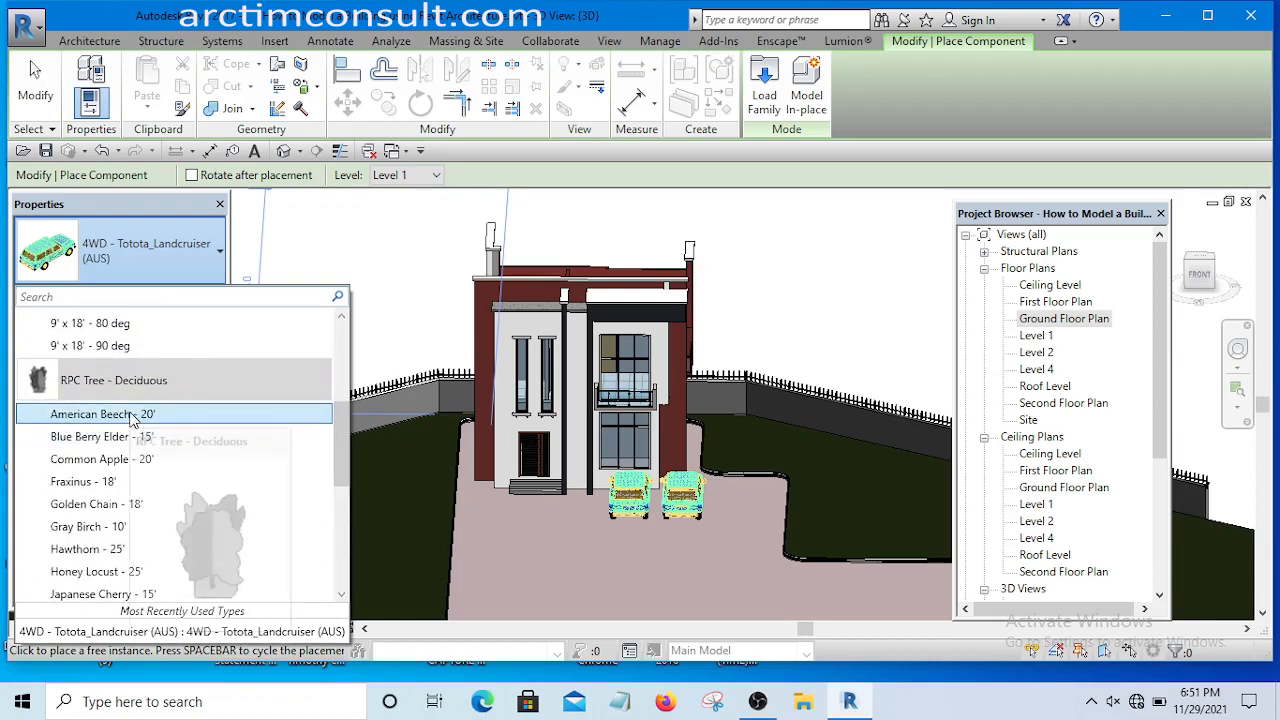
scroll(128, 446, "down", 1)
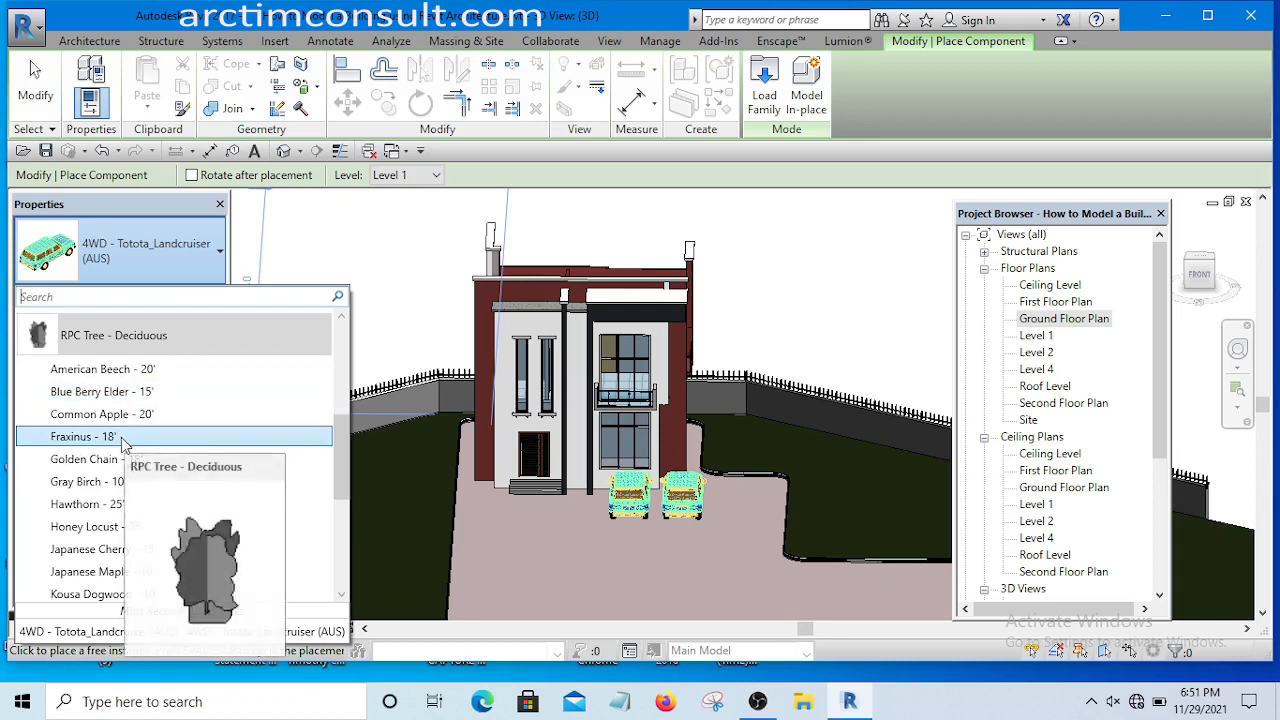
scroll(115, 465, "down", 1)
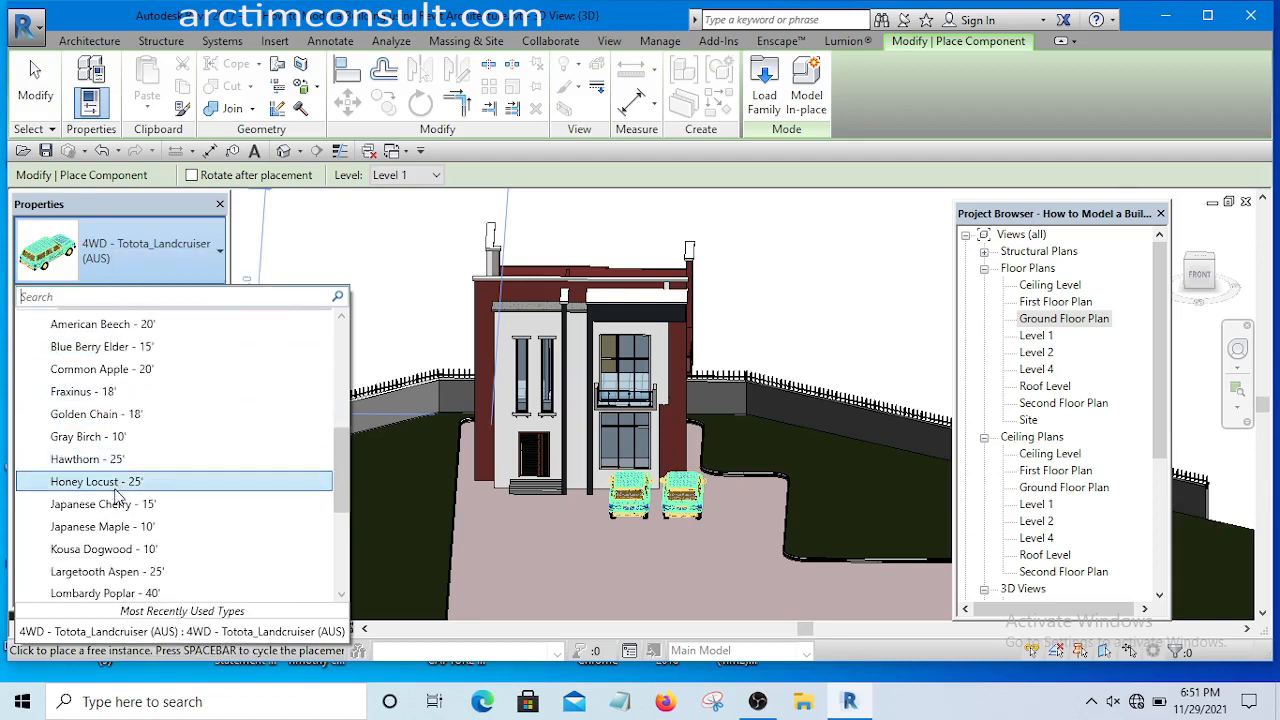
scroll(118, 490, "down", 1)
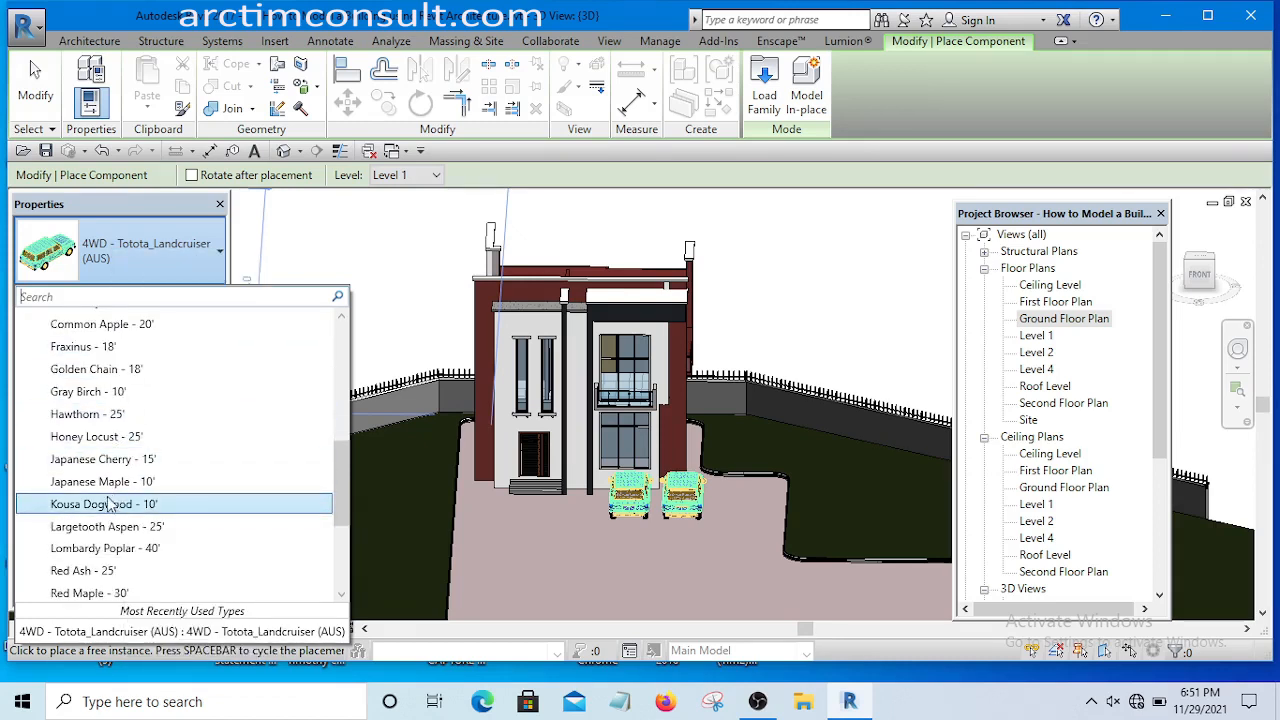
scroll(116, 500, "down", 1)
scroll(115, 450, "up", 2)
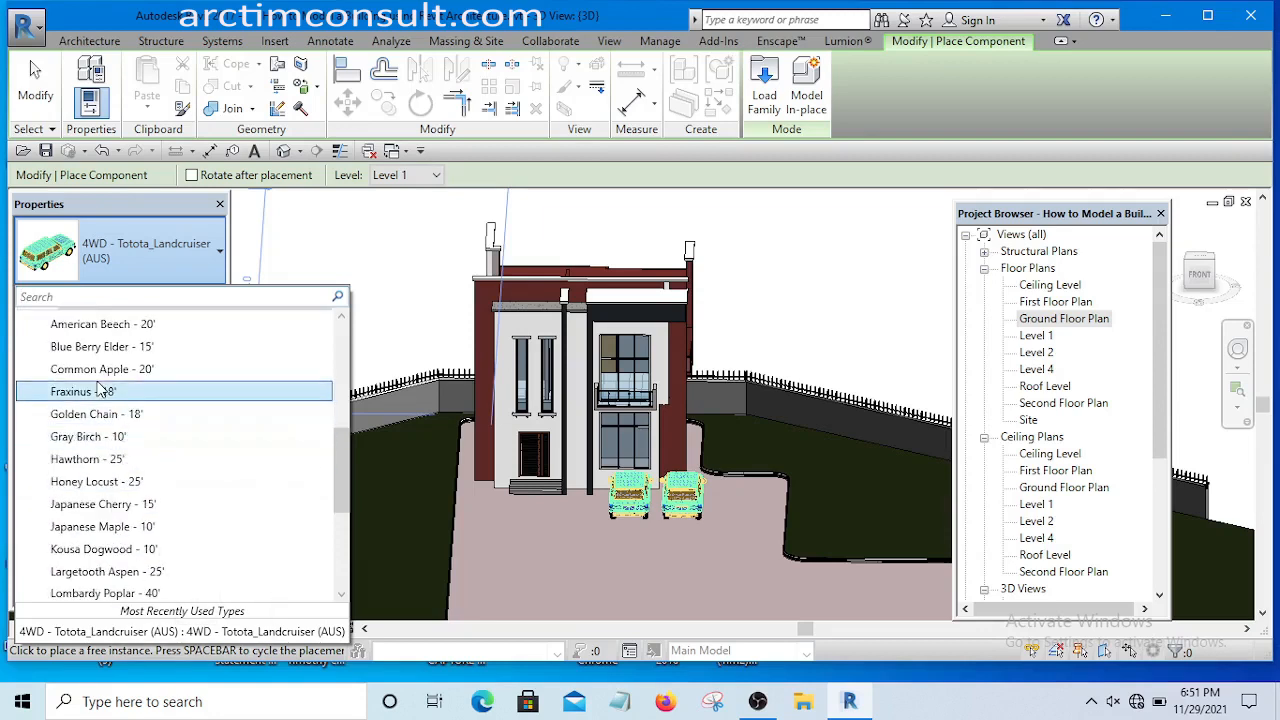
left_click(93, 391)
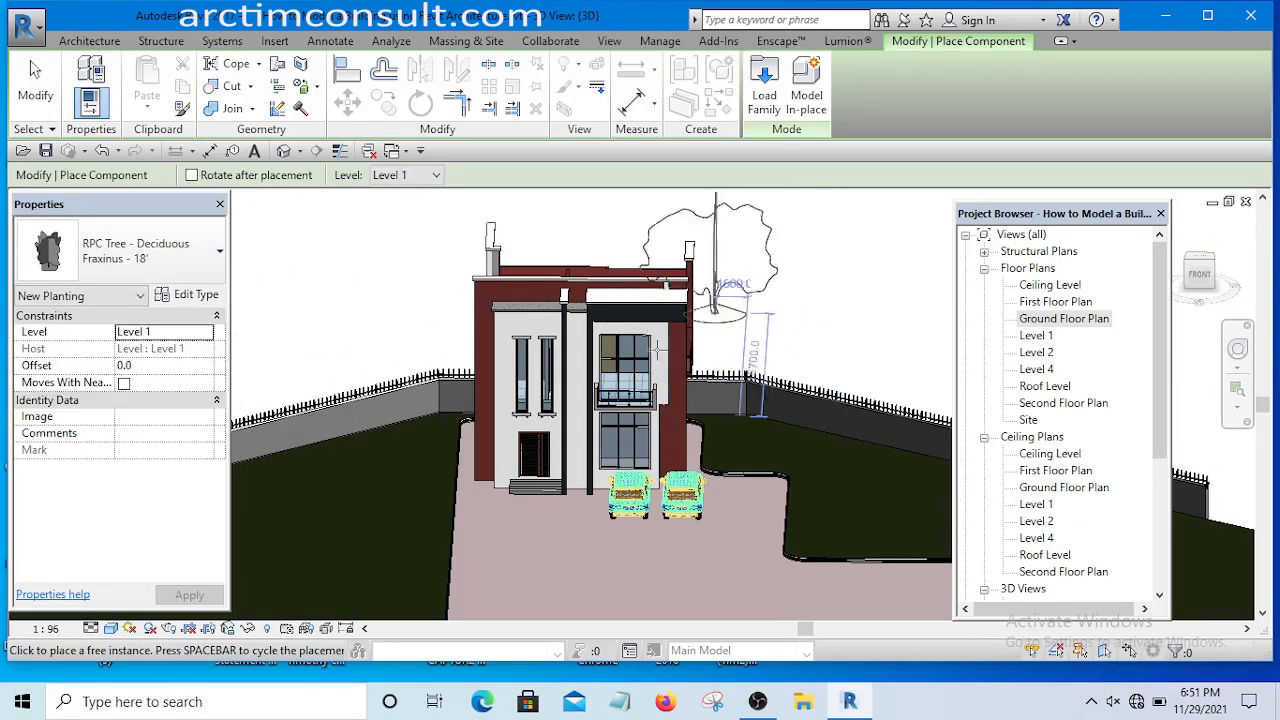
- Place one Fraxinus tree on the lawn at each side of the house in the 3D view
left_click(405, 497)
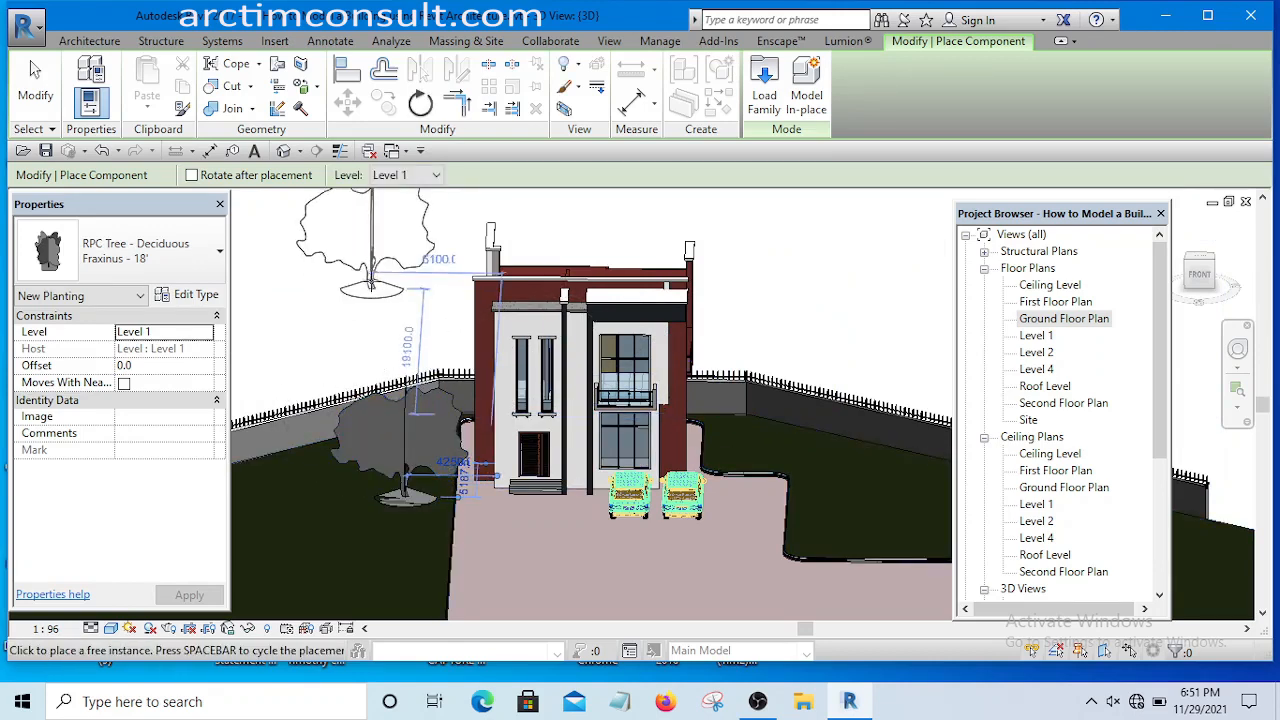
scroll(452, 545, "down", 3)
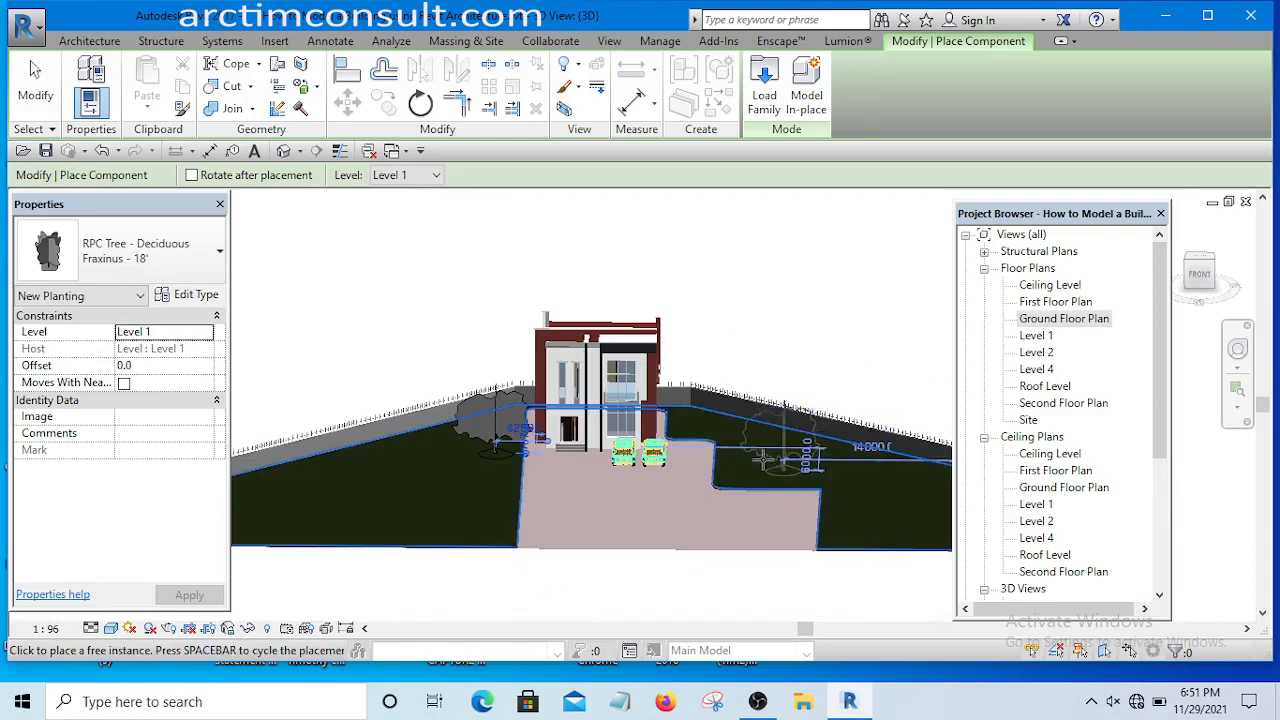
scroll(621, 386, "up", 5)
left_click(600, 378)
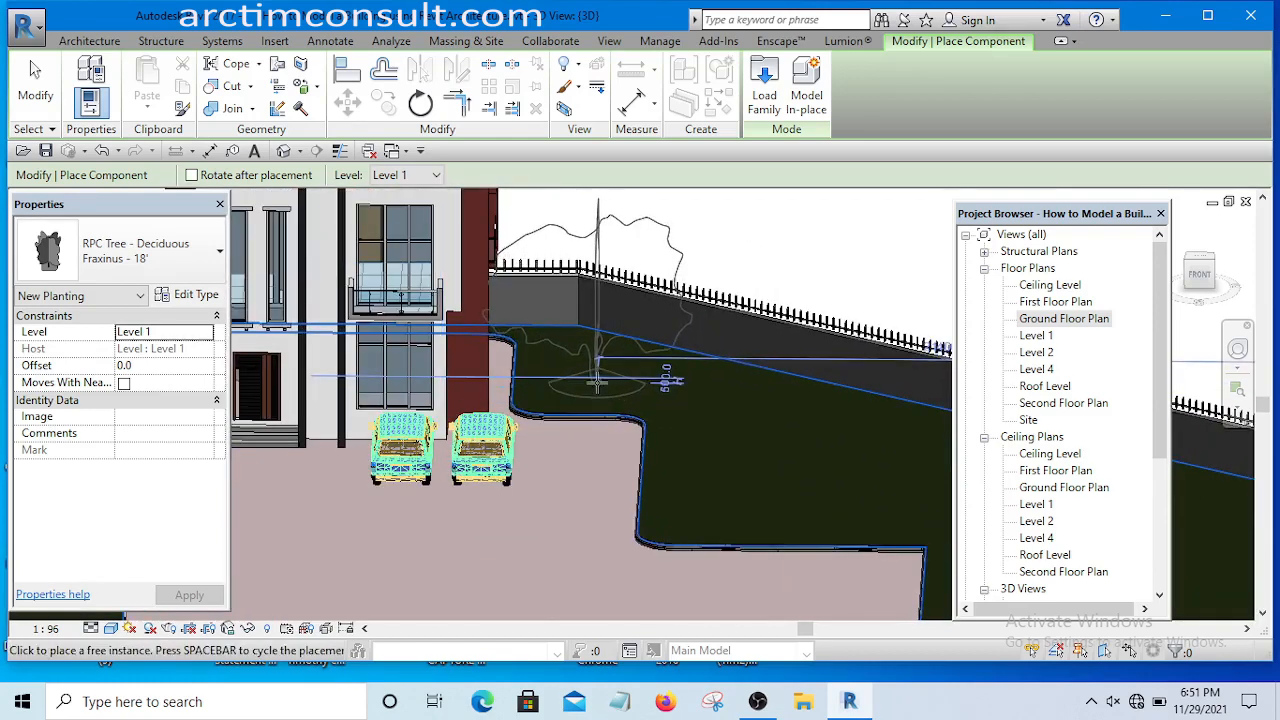
- Open the Ground Floor Plan and create a similar Fraxinus - 18' tree on the lawn beside the guest room and stairs
double_click(1062, 318)
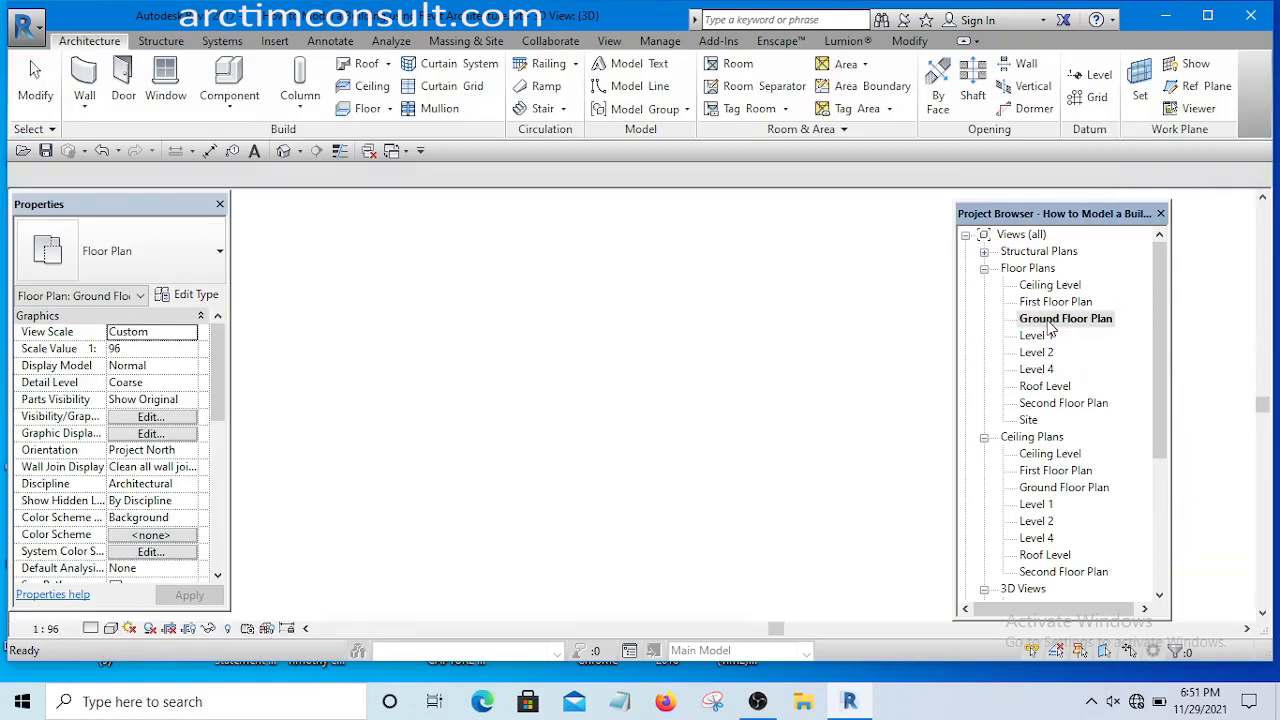
scroll(525, 384, "up", 5)
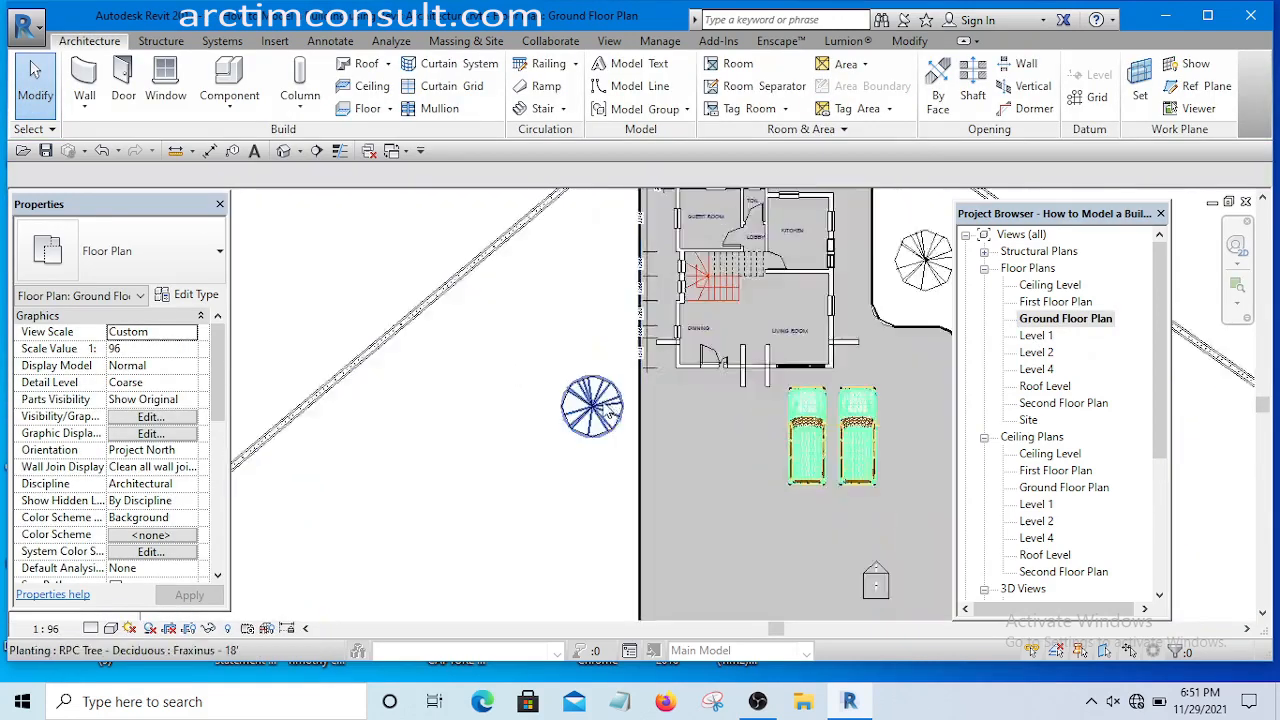
left_click(598, 426)
scroll(503, 440, "down", 5)
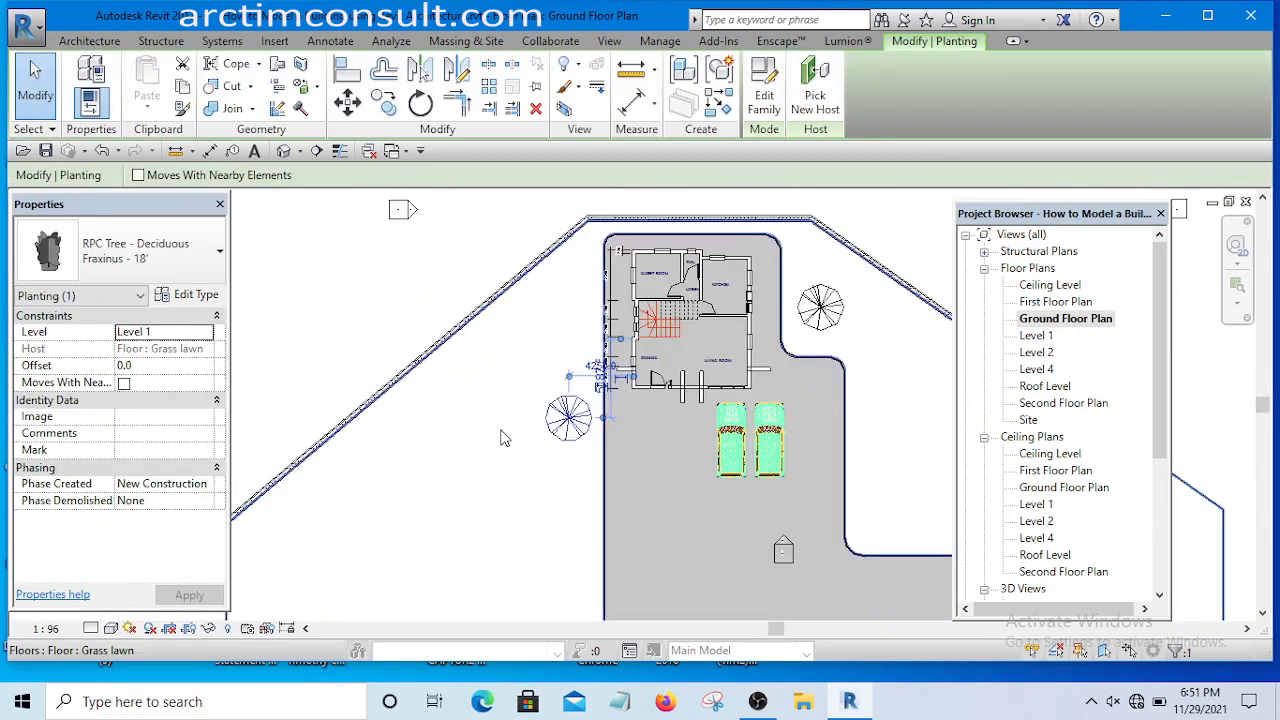
left_click(721, 104)
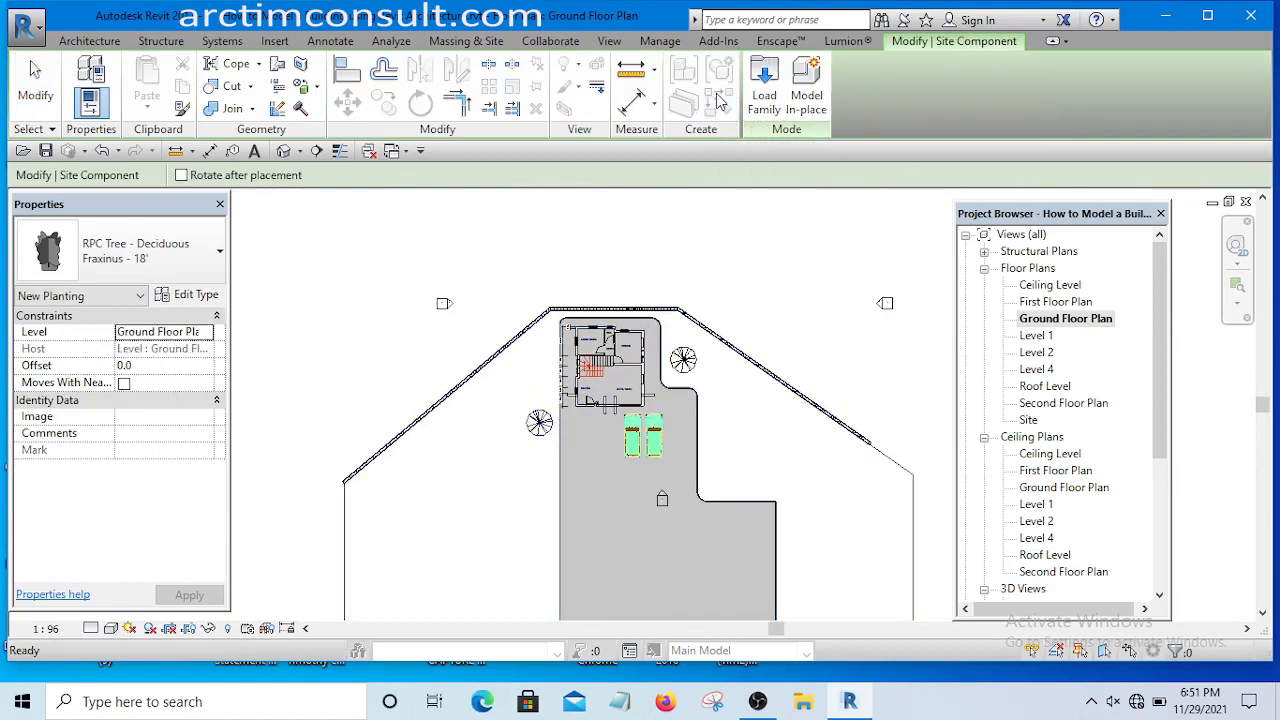
scroll(551, 379, "up", 5)
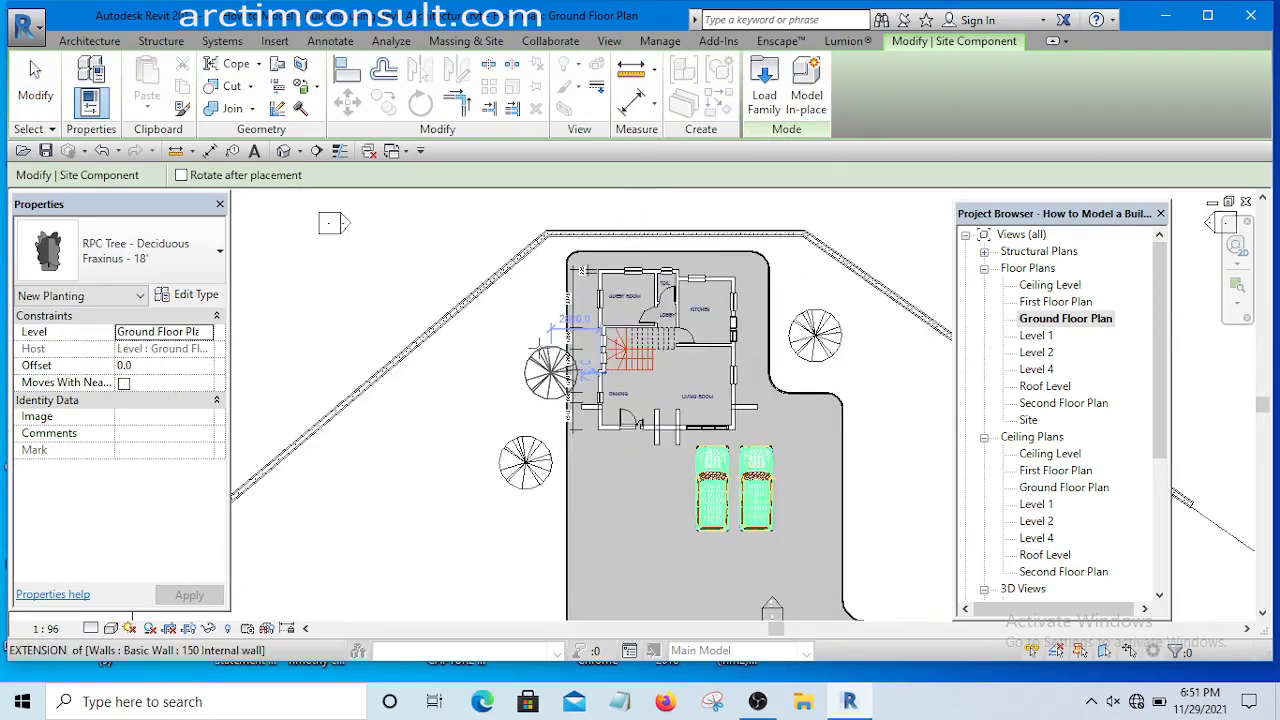
scroll(490, 320, "down", 4)
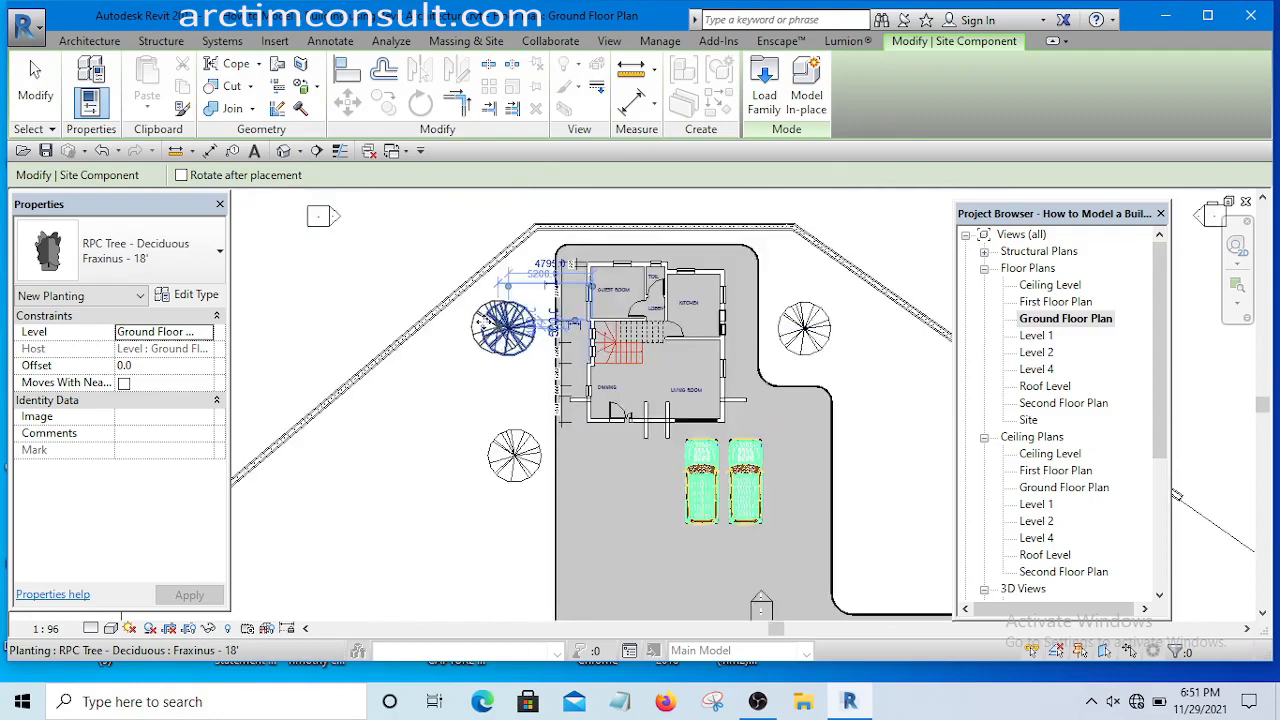
- Place one more tree overlapping the existing one on the kitchen-side lawn and another overlapping the tree on the stair-side lawn
scroll(670, 396, "up", 5)
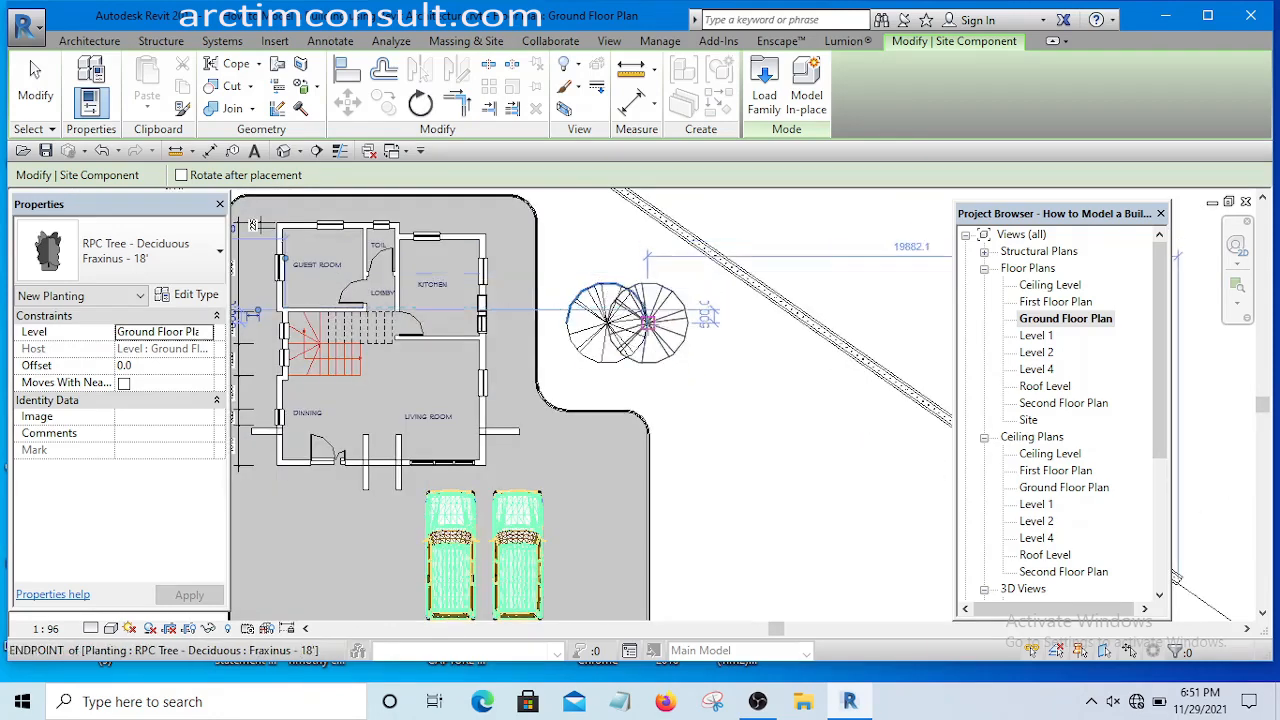
scroll(648, 335, "down", 4)
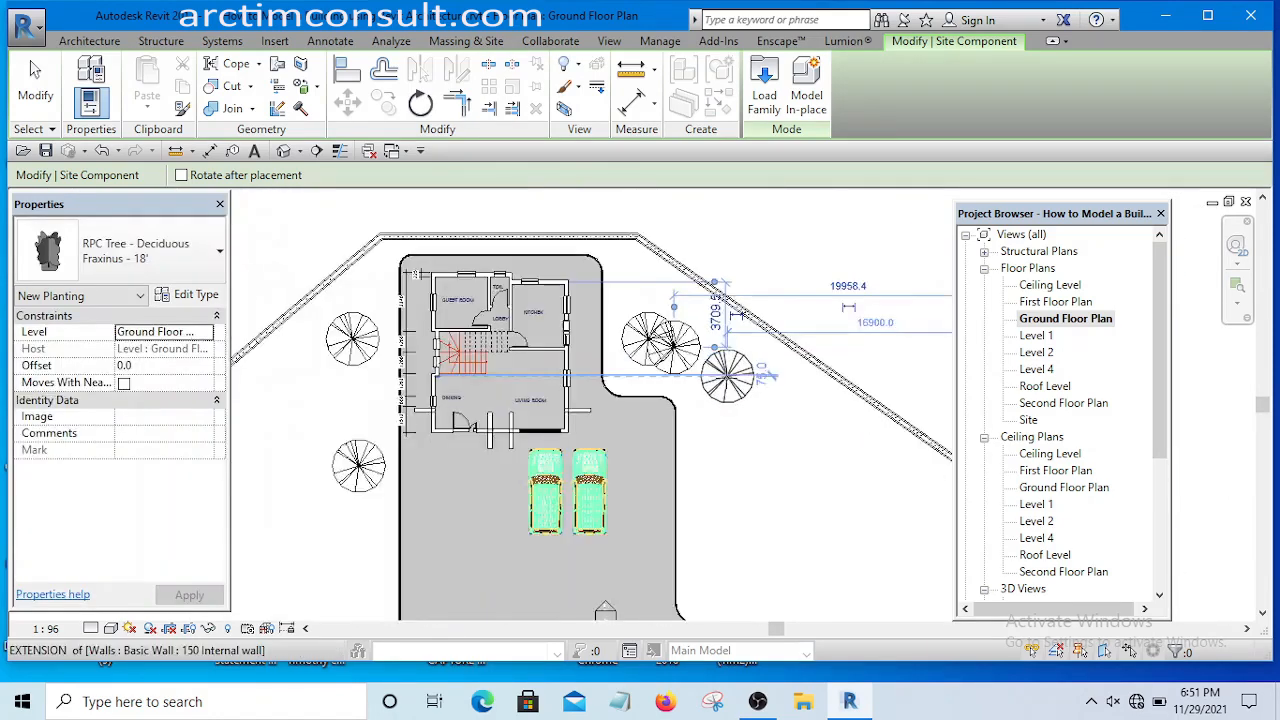
scroll(490, 362, "up", 5)
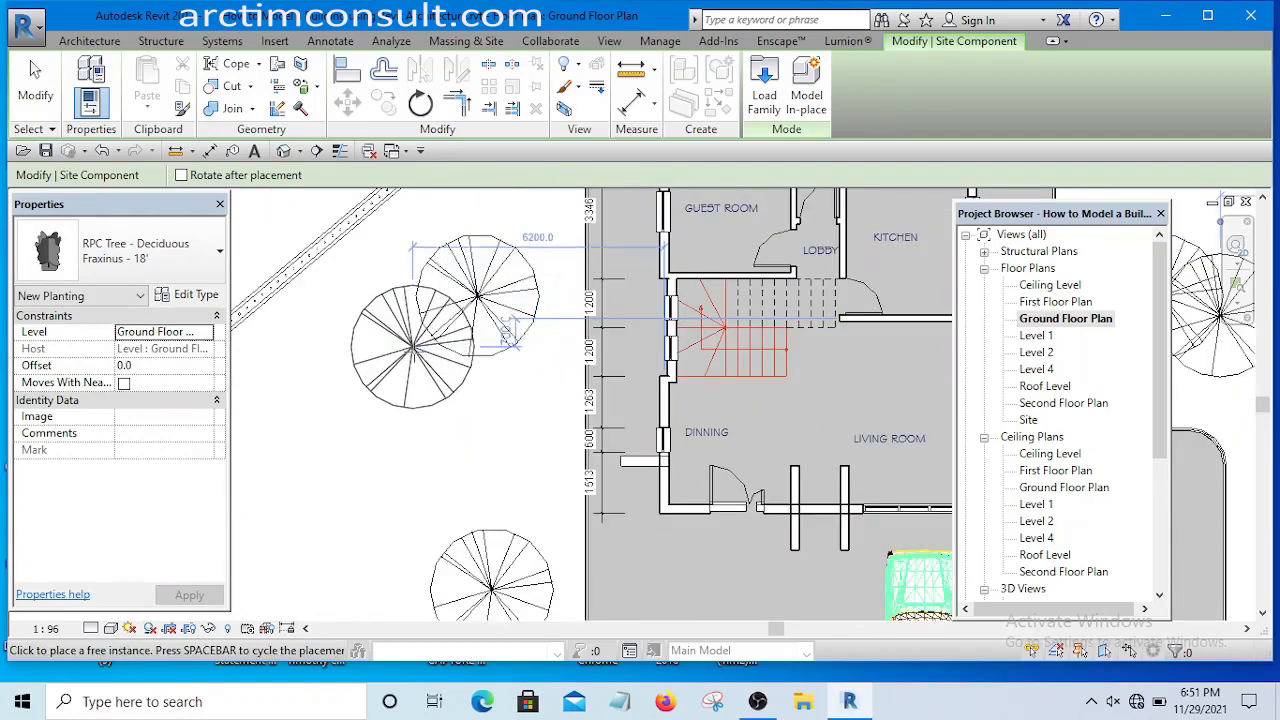
scroll(475, 290, "down", 5)
left_click(470, 288)
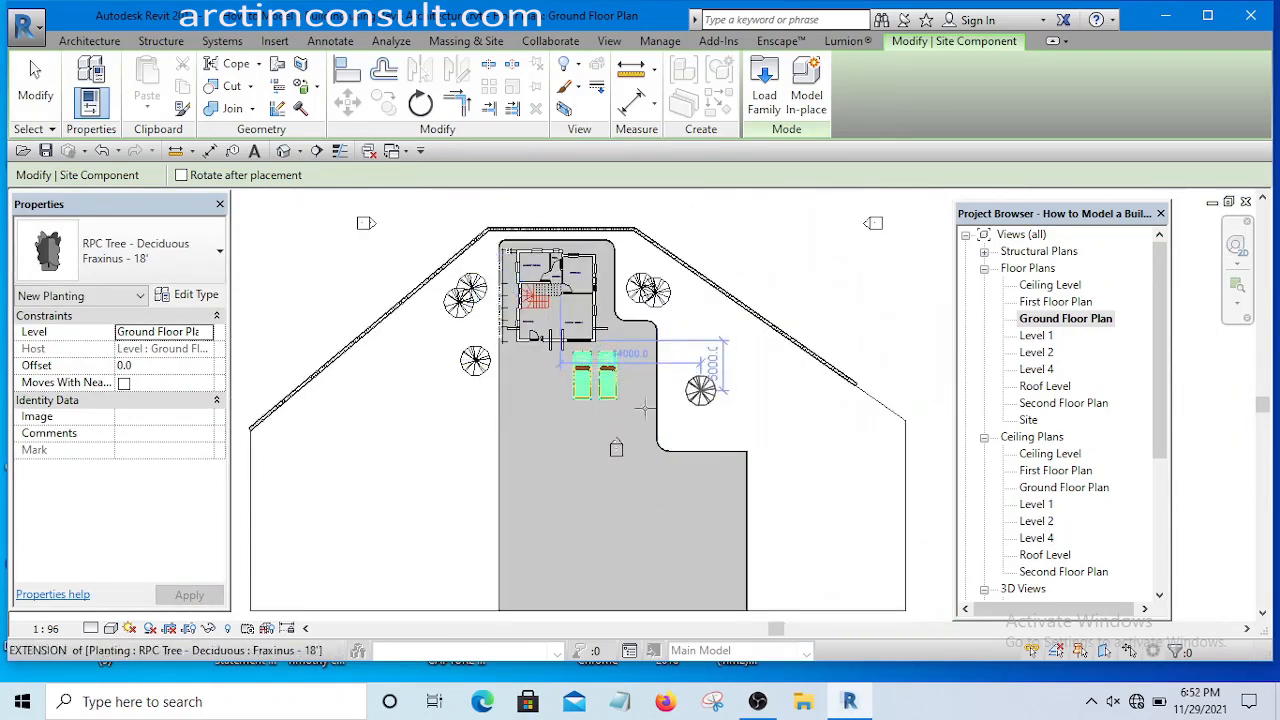
- Place a tree on the lawn beside the parked cars and two more on the opposite lawn, then finish placing
left_click(418, 420)
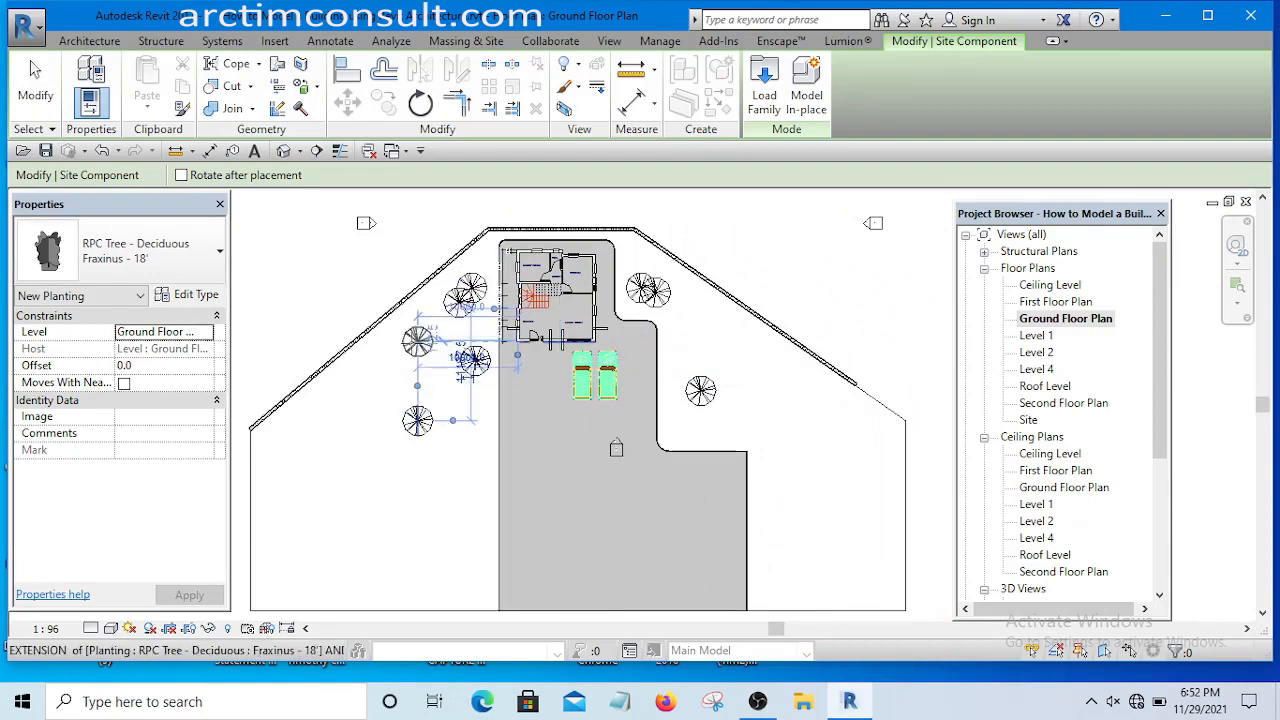
left_click(416, 351)
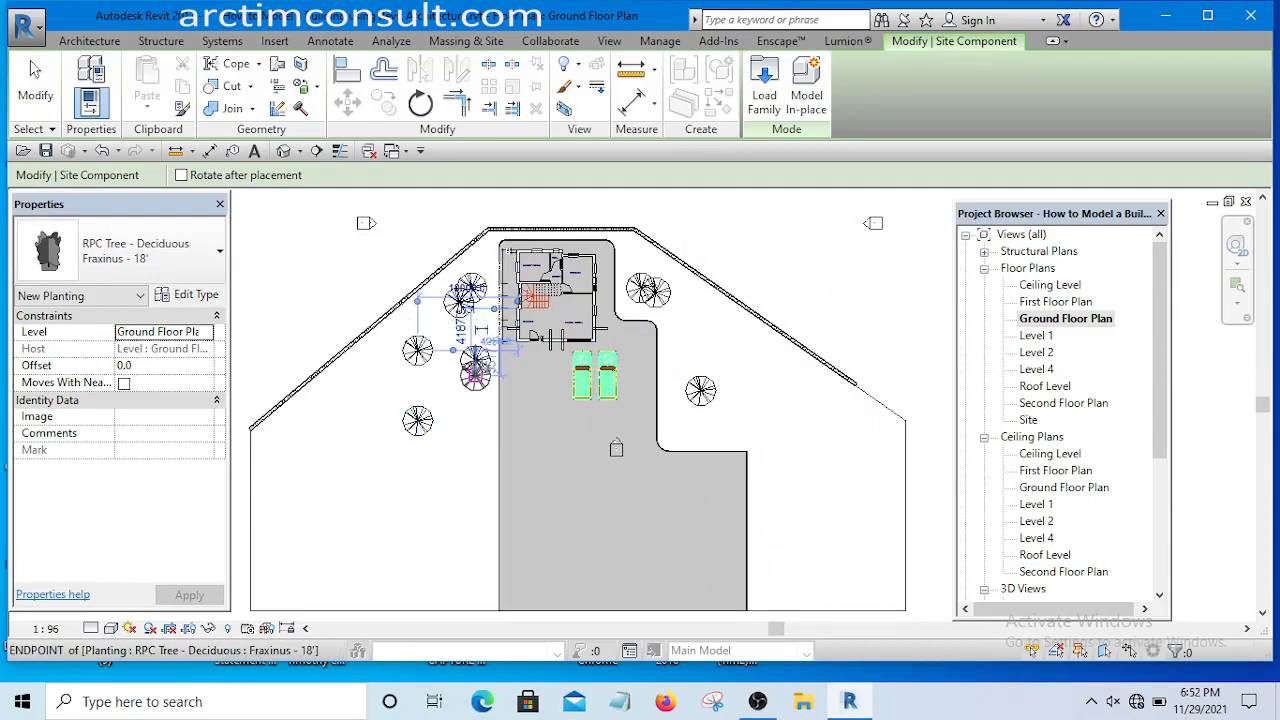
key("Escape")
key("Escape")
left_click(418, 352)
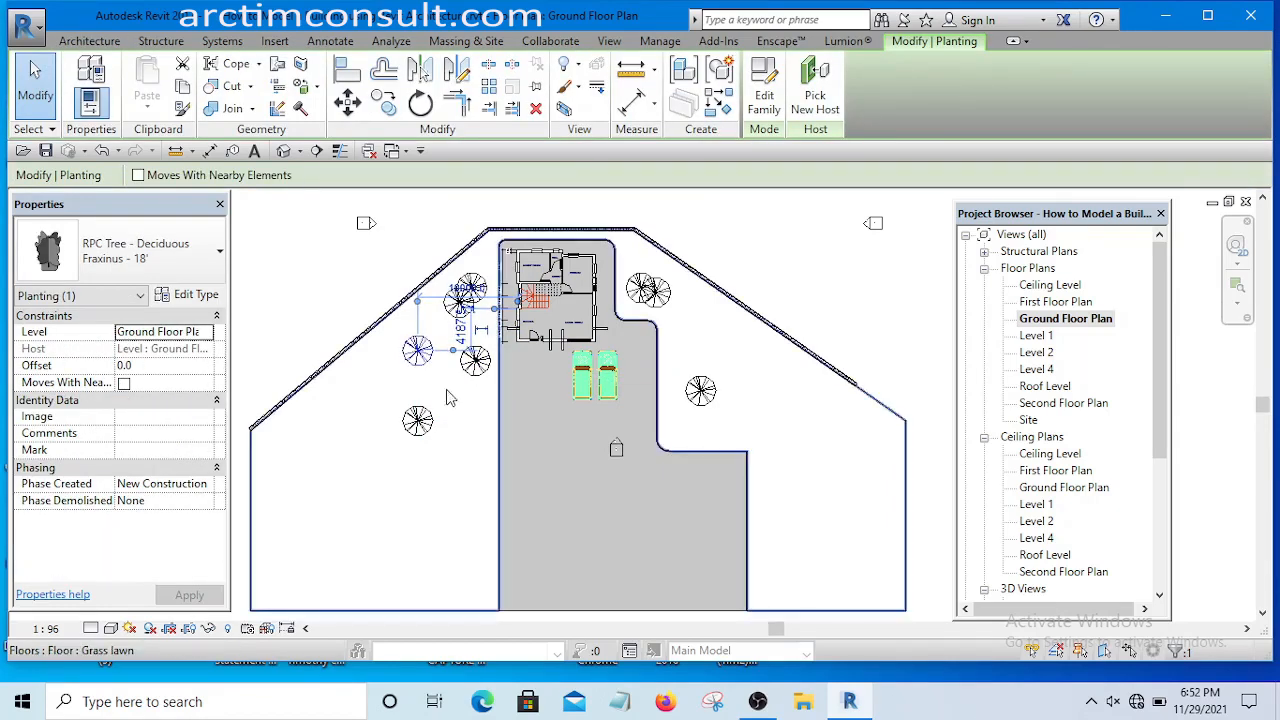
scroll(420, 362, "up", 1)
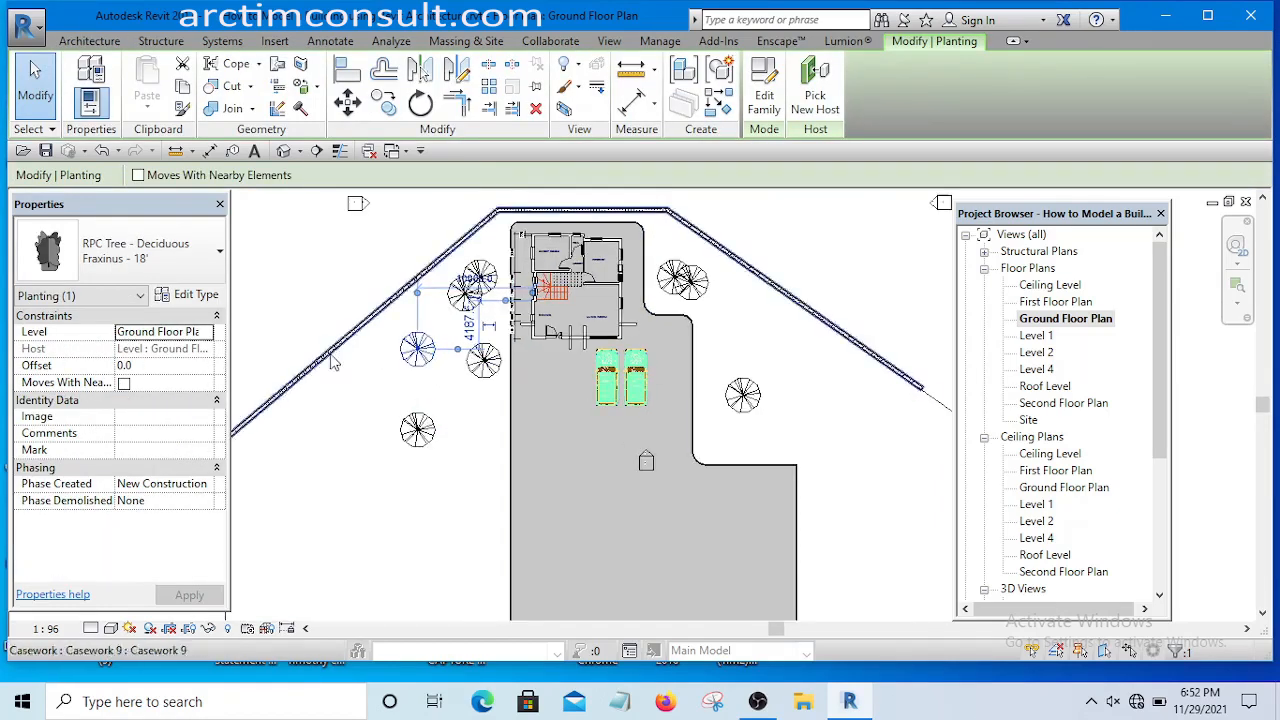
scroll(416, 356, "up", 1)
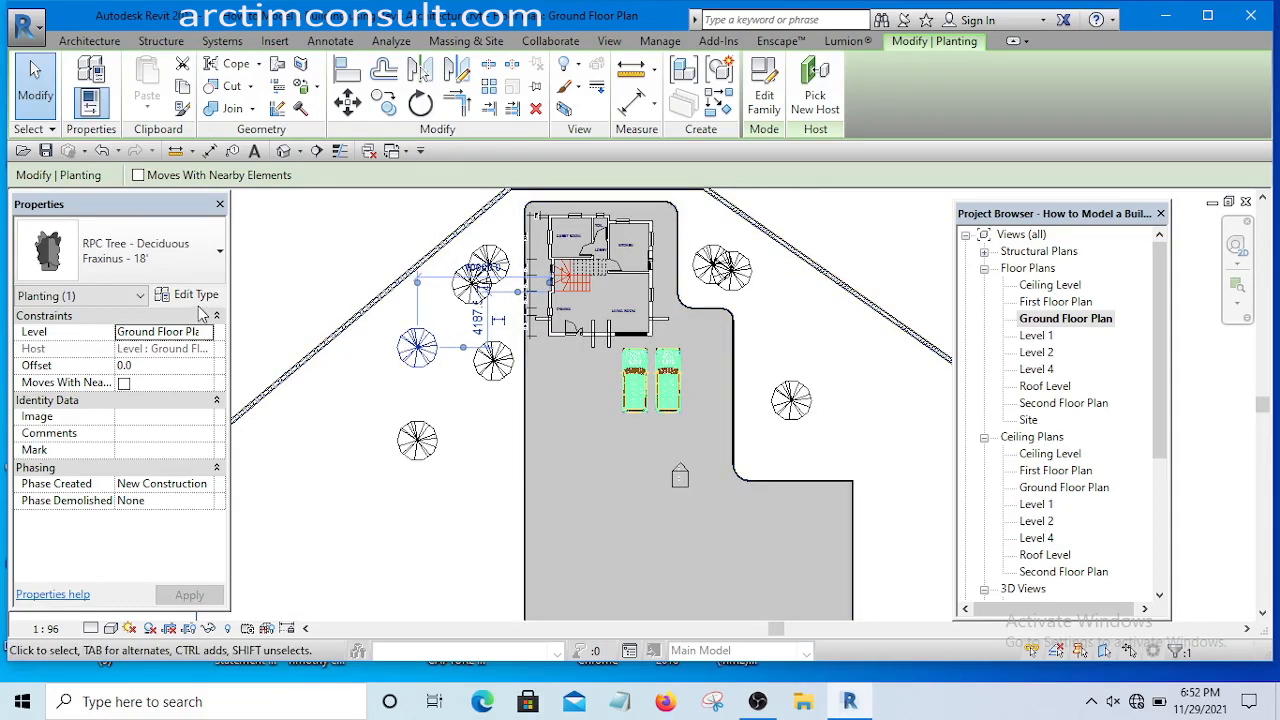
left_click(497, 391)
left_click(362, 246)
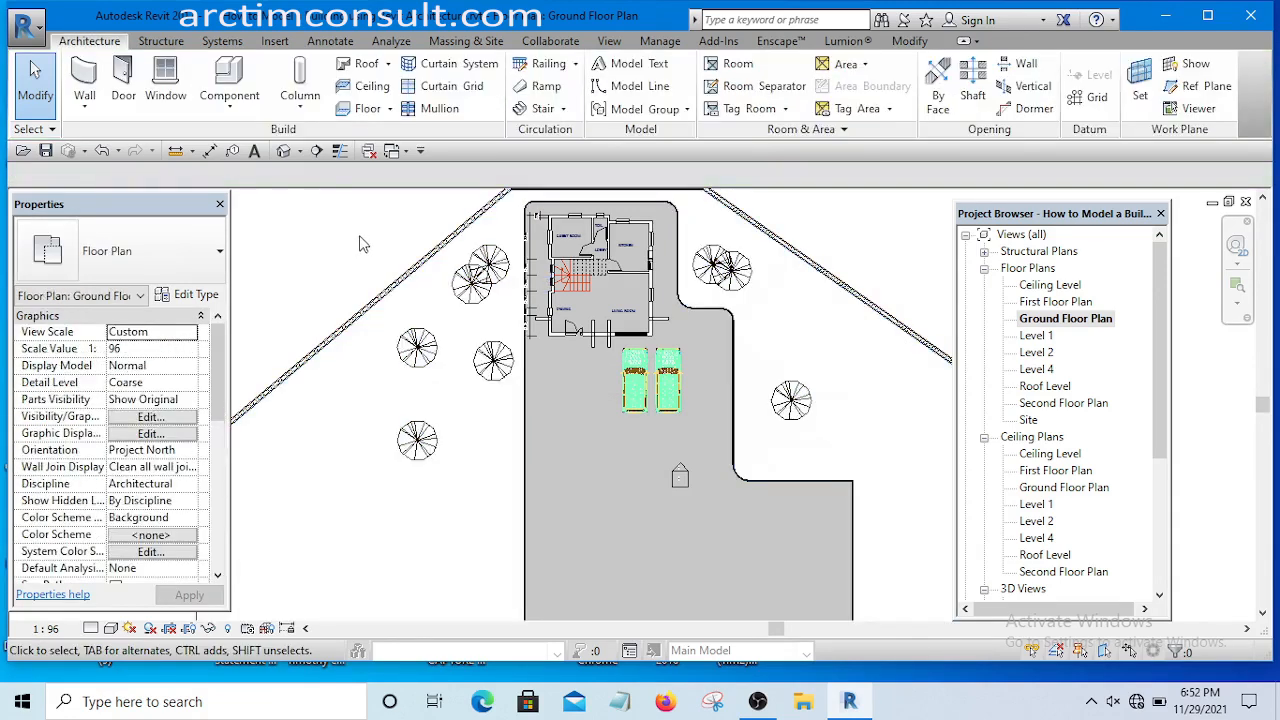
- Duplicate the type of the tree nearest the dining-side driveway edge as "Fraxinus - Orange tree"
left_click(487, 371)
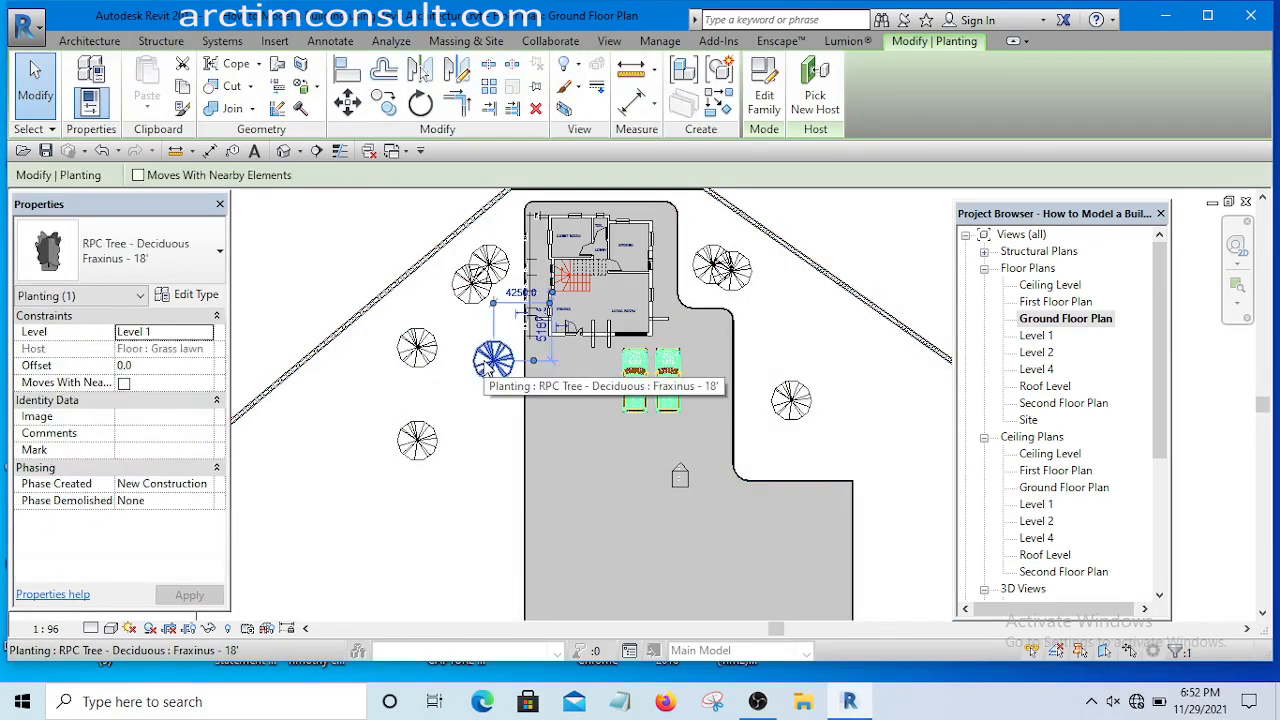
left_click(193, 295)
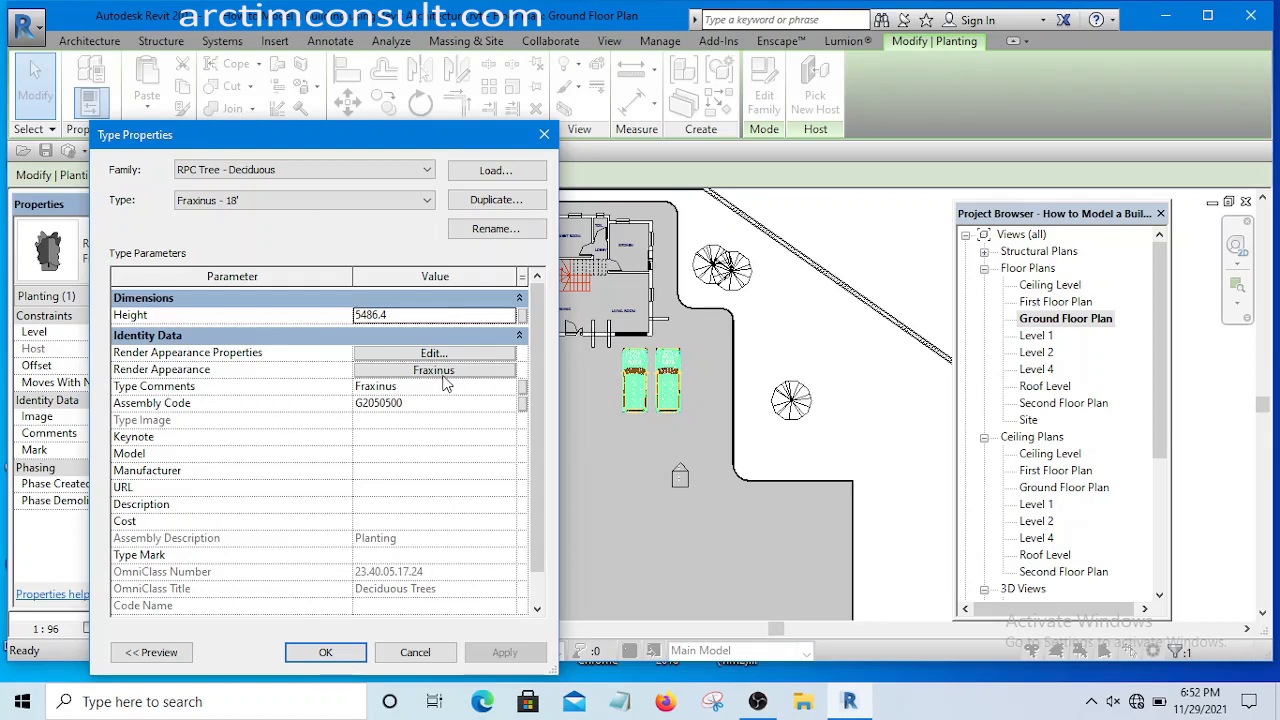
left_click(500, 200)
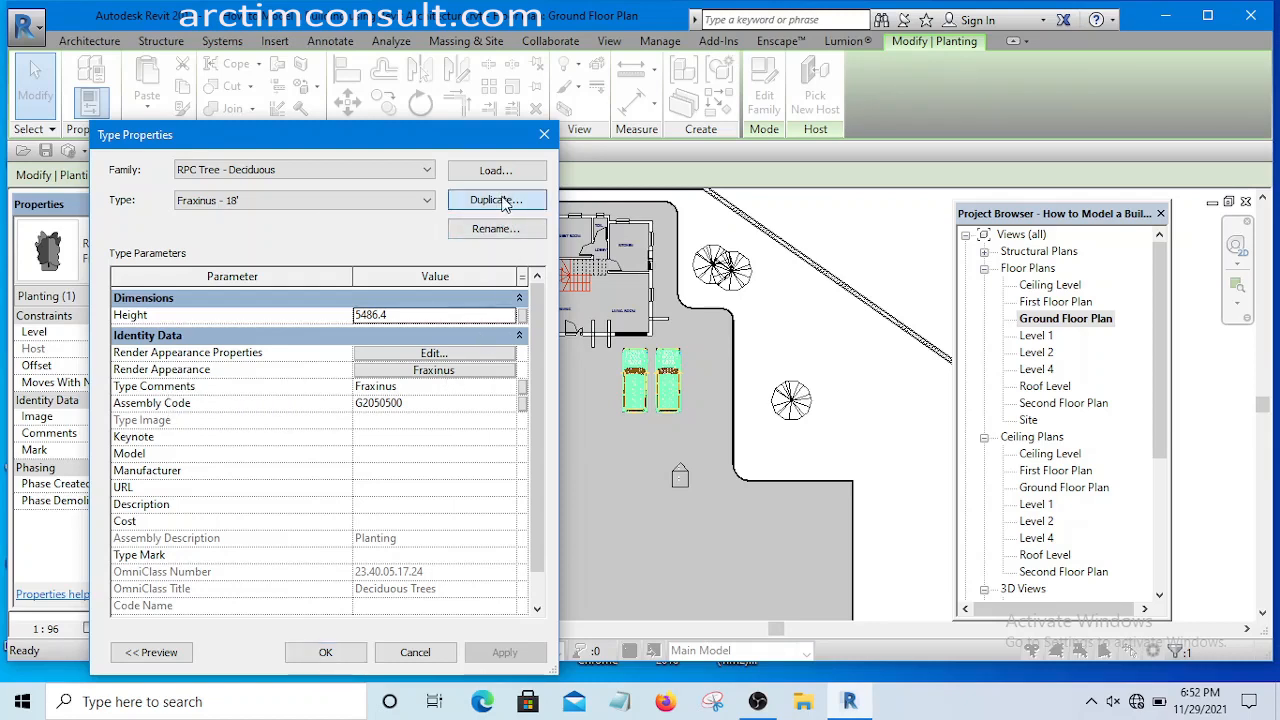
left_click_drag(840, 352, 812, 354)
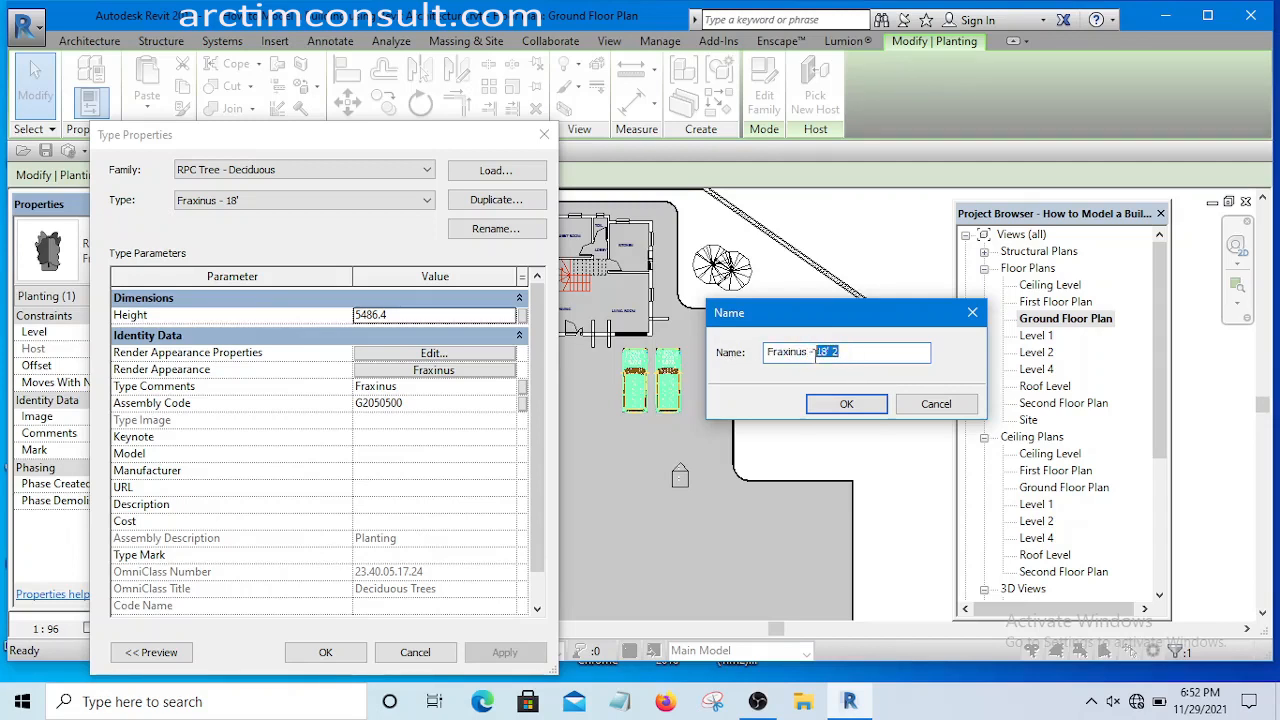
type("Orange")
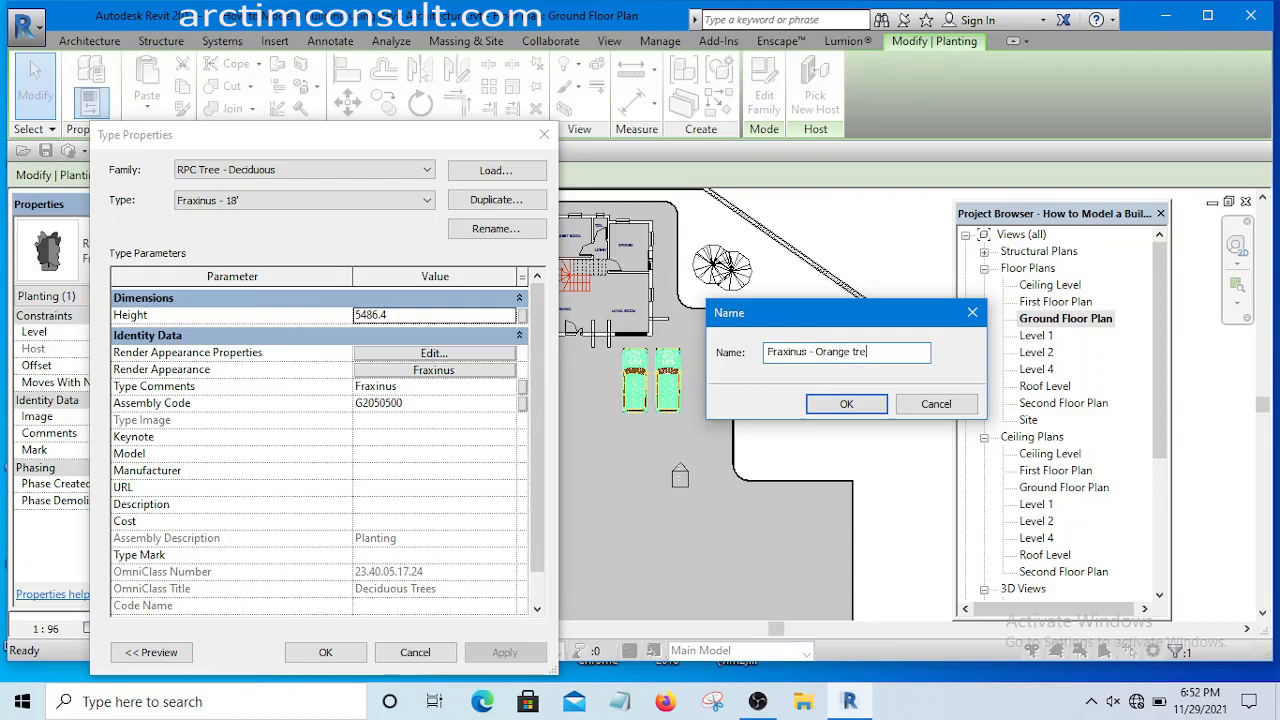
left_click(846, 403)
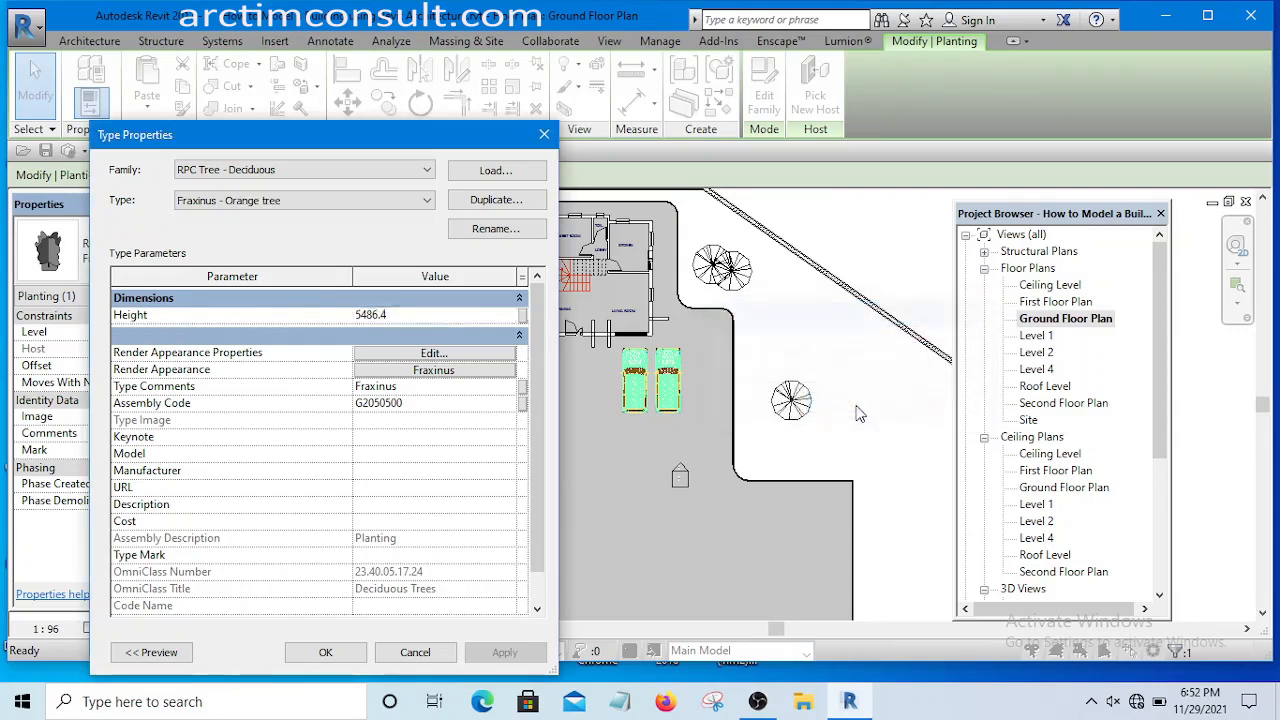
- Browse the Trees [Asian] and Trees [General] classes of the render appearance library for a suitable tree appearance
left_click(446, 371)
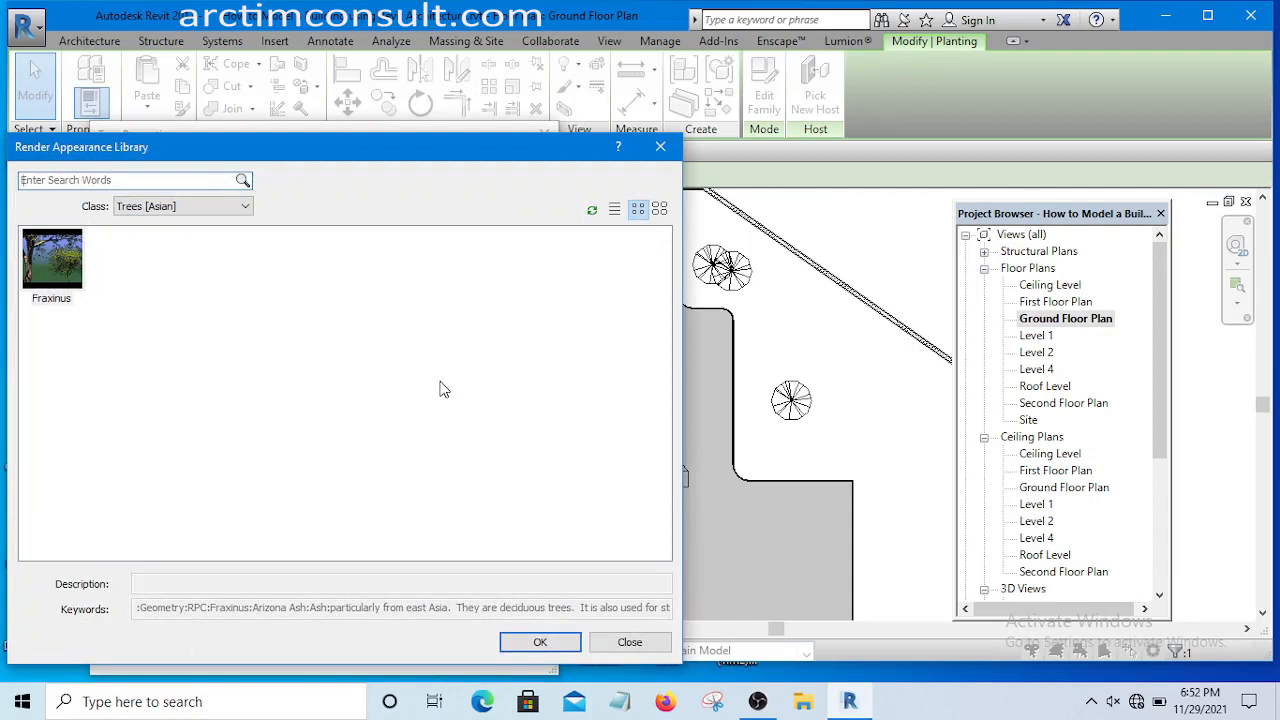
left_click(52, 275)
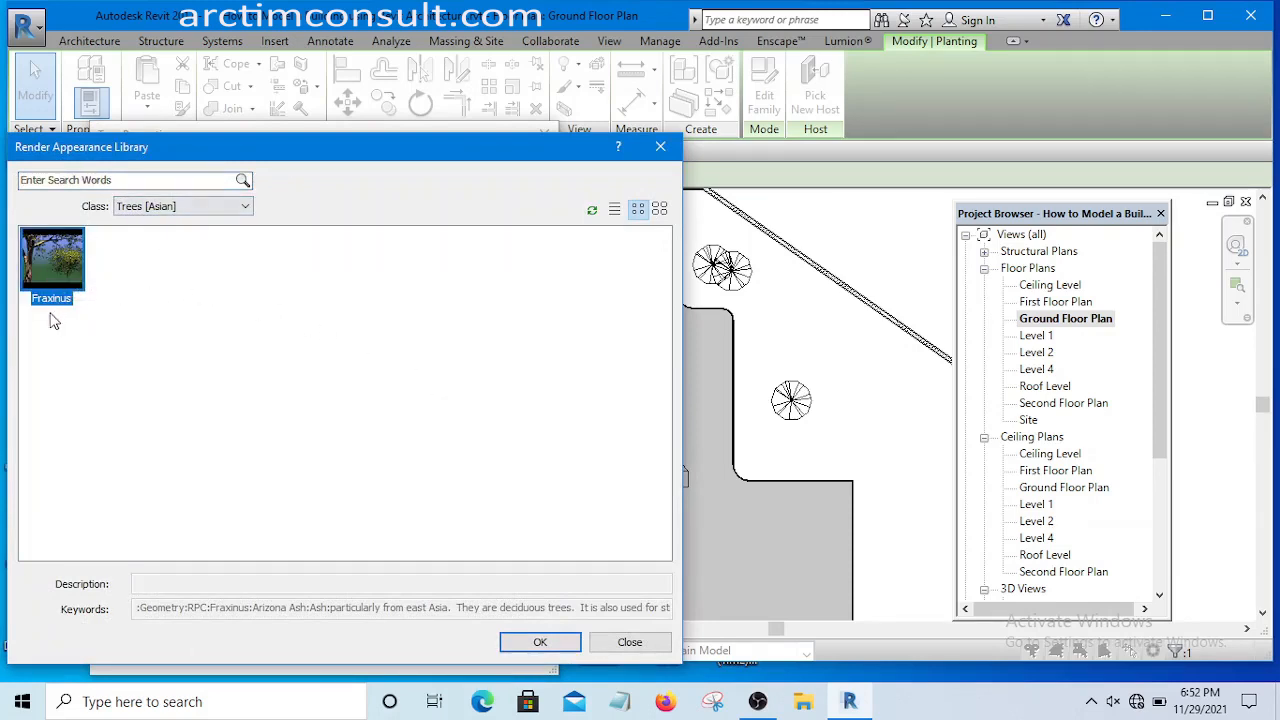
left_click(122, 316)
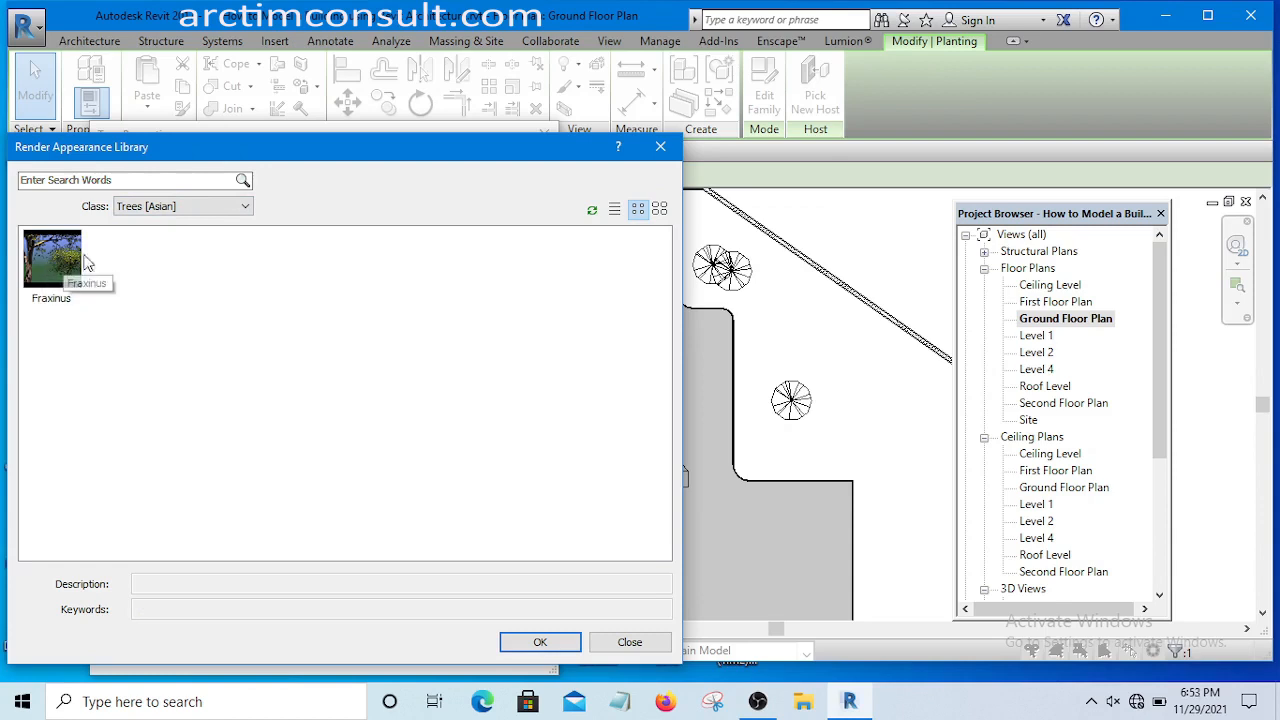
left_click(230, 209)
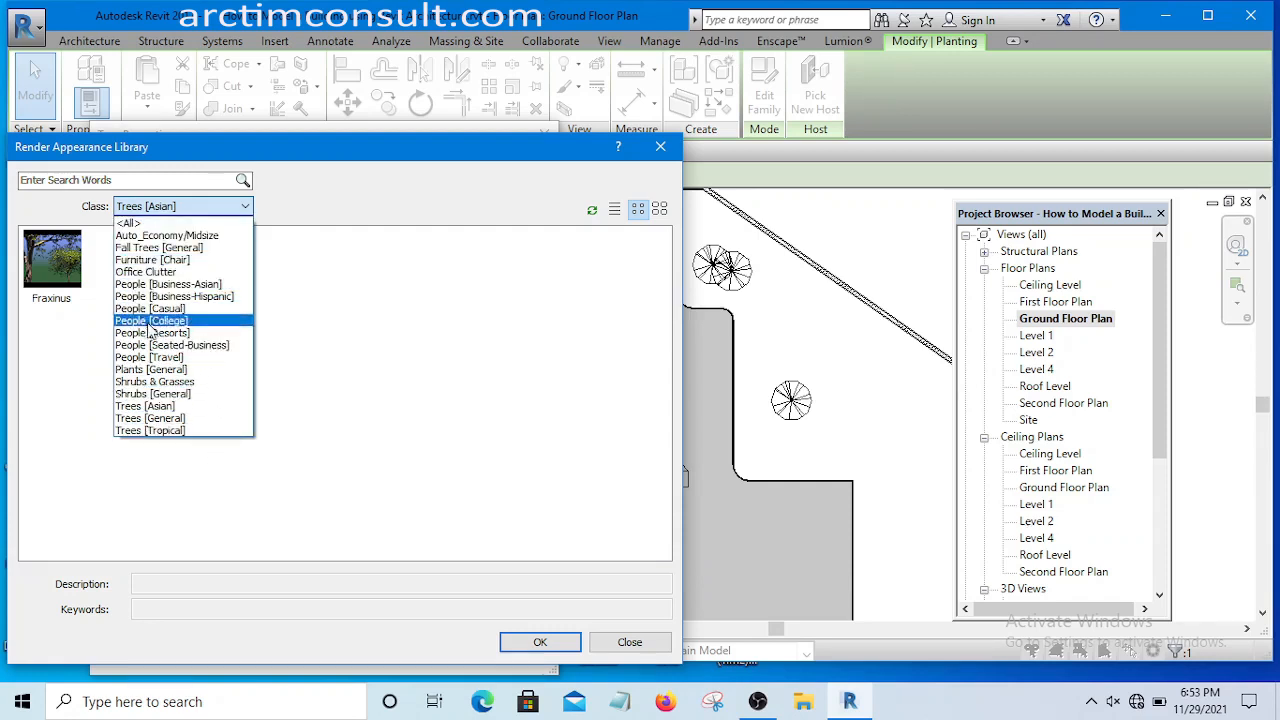
left_click(136, 420)
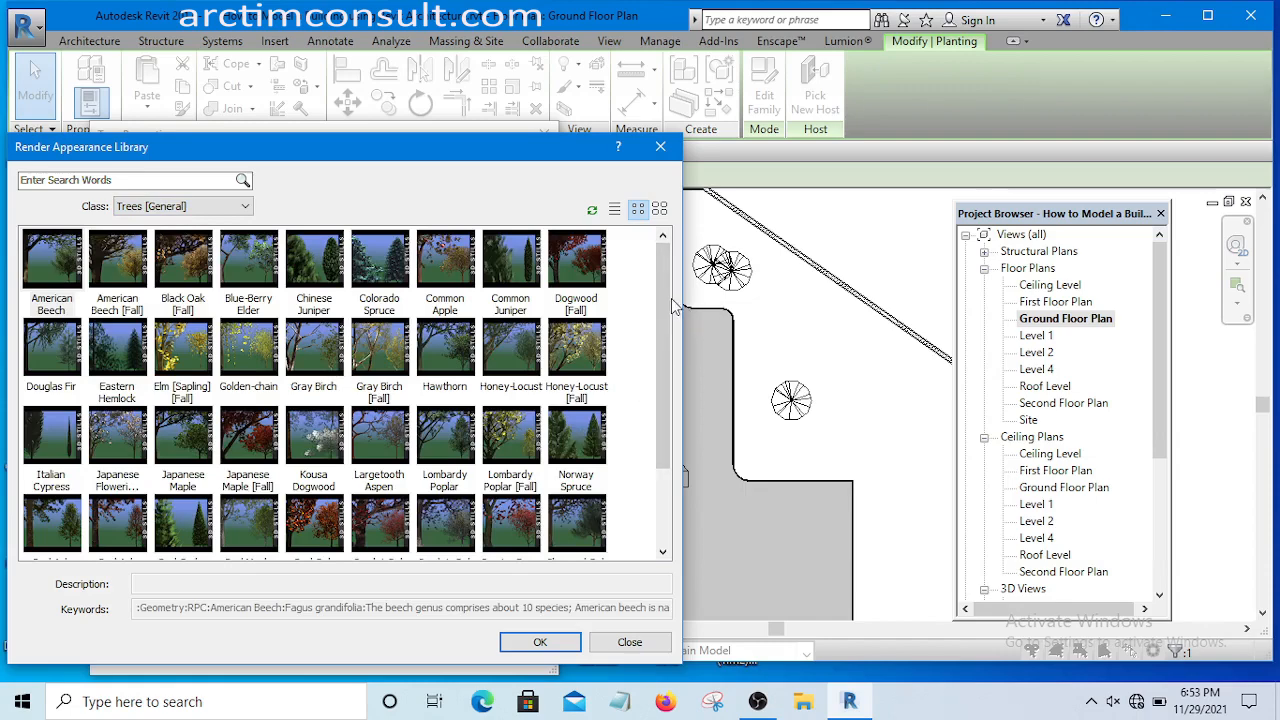
left_click_drag(662, 326, 662, 402)
left_click_drag(659, 411, 671, 295)
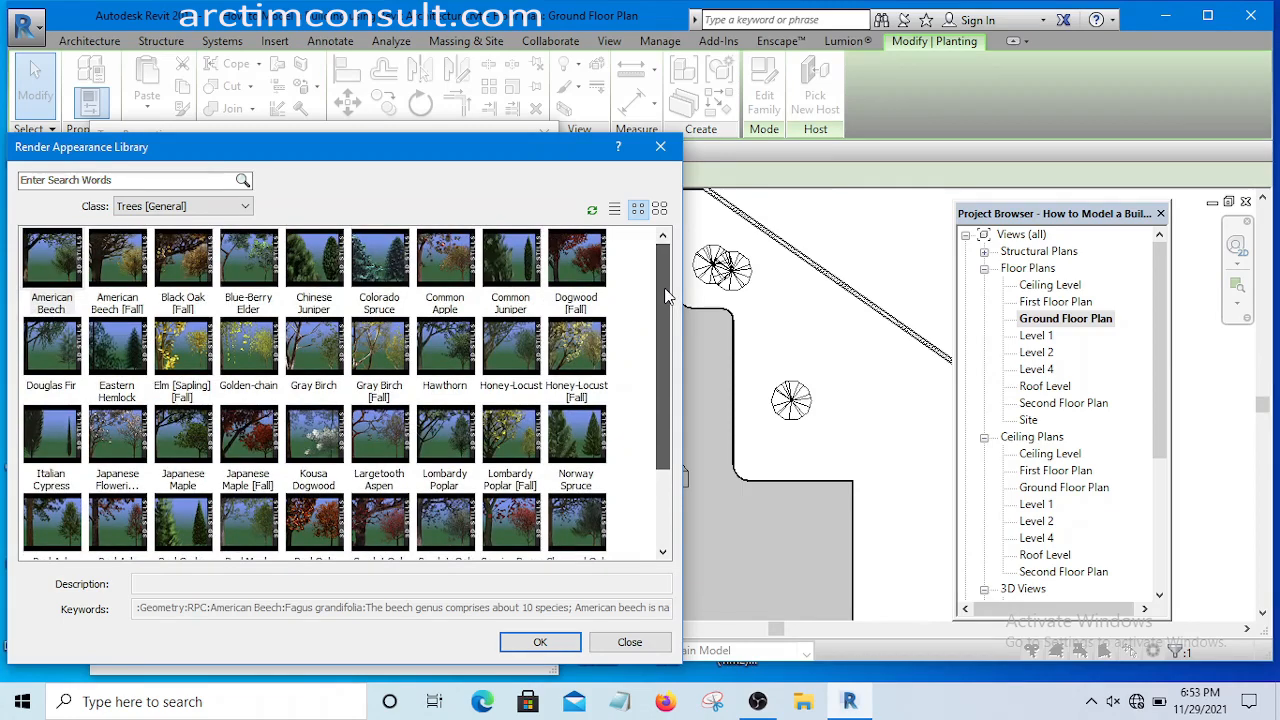
left_click_drag(667, 296, 667, 400)
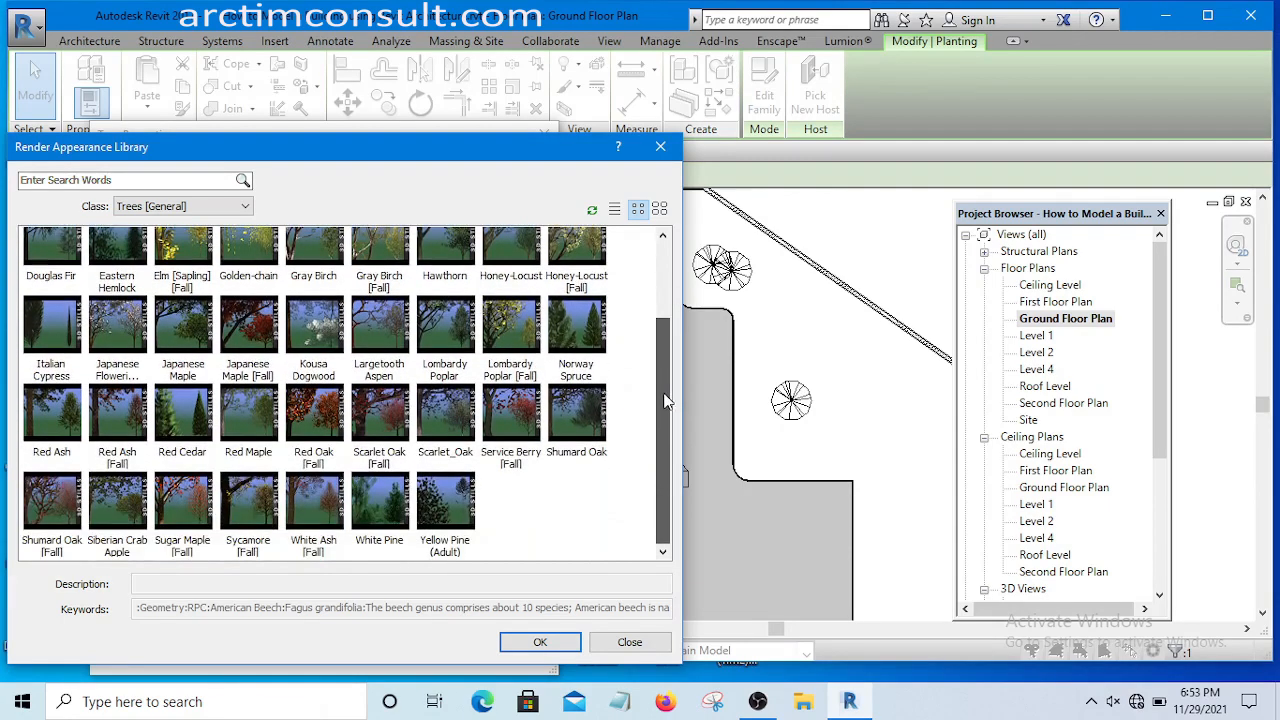
left_click(433, 506)
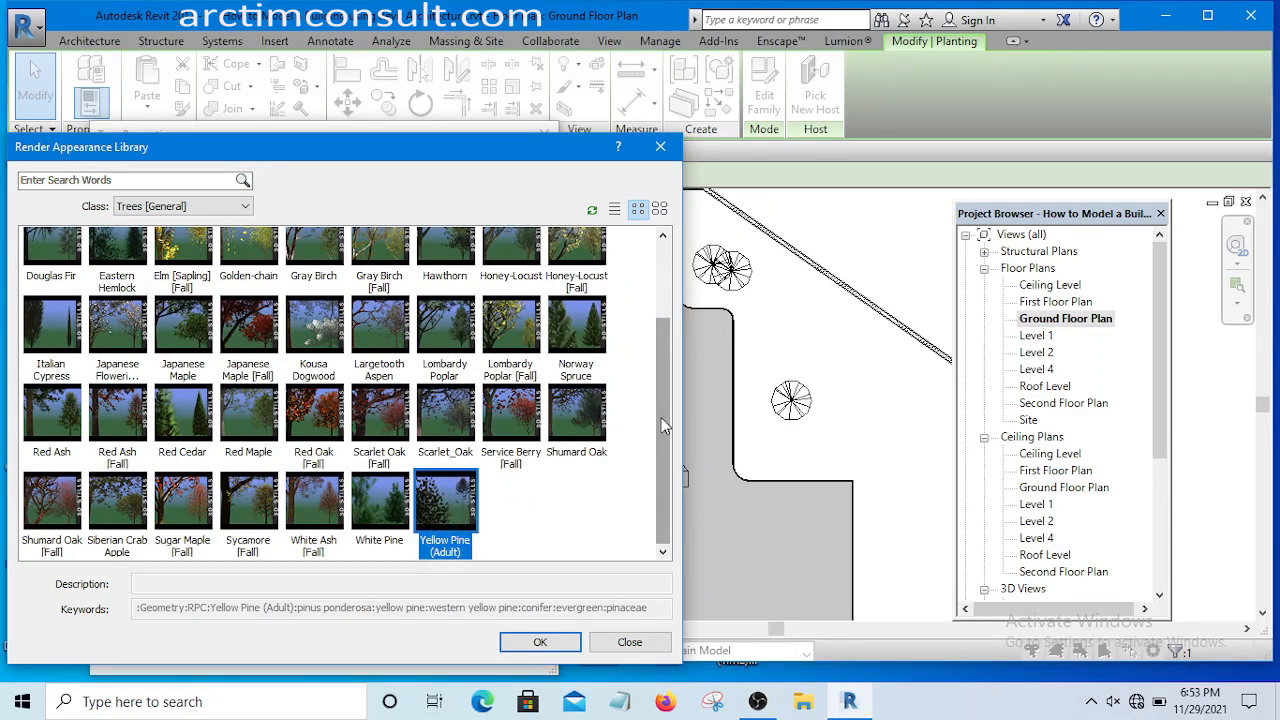
left_click_drag(660, 431, 668, 358)
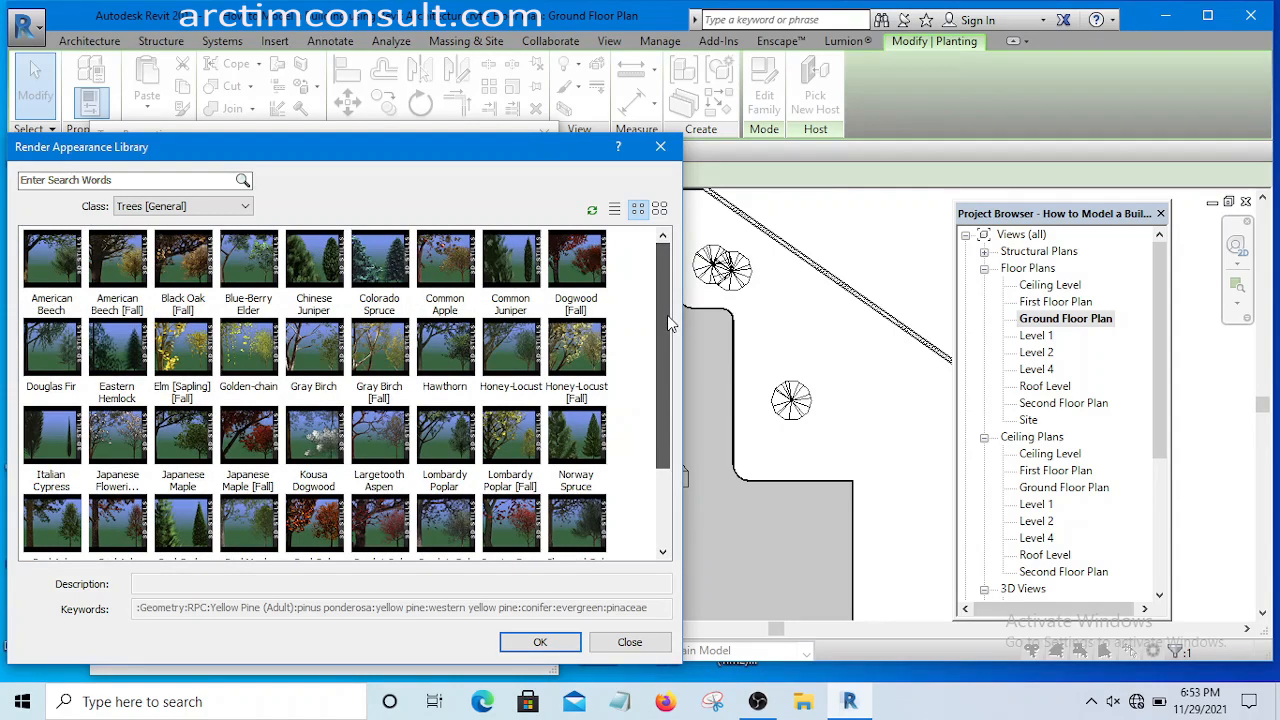
- Assign the Orange Tree render appearance from the Trees [Tropical] class to the Fraxinus - Orange tree type, accept the type properties and deselect the tree
left_click(226, 207)
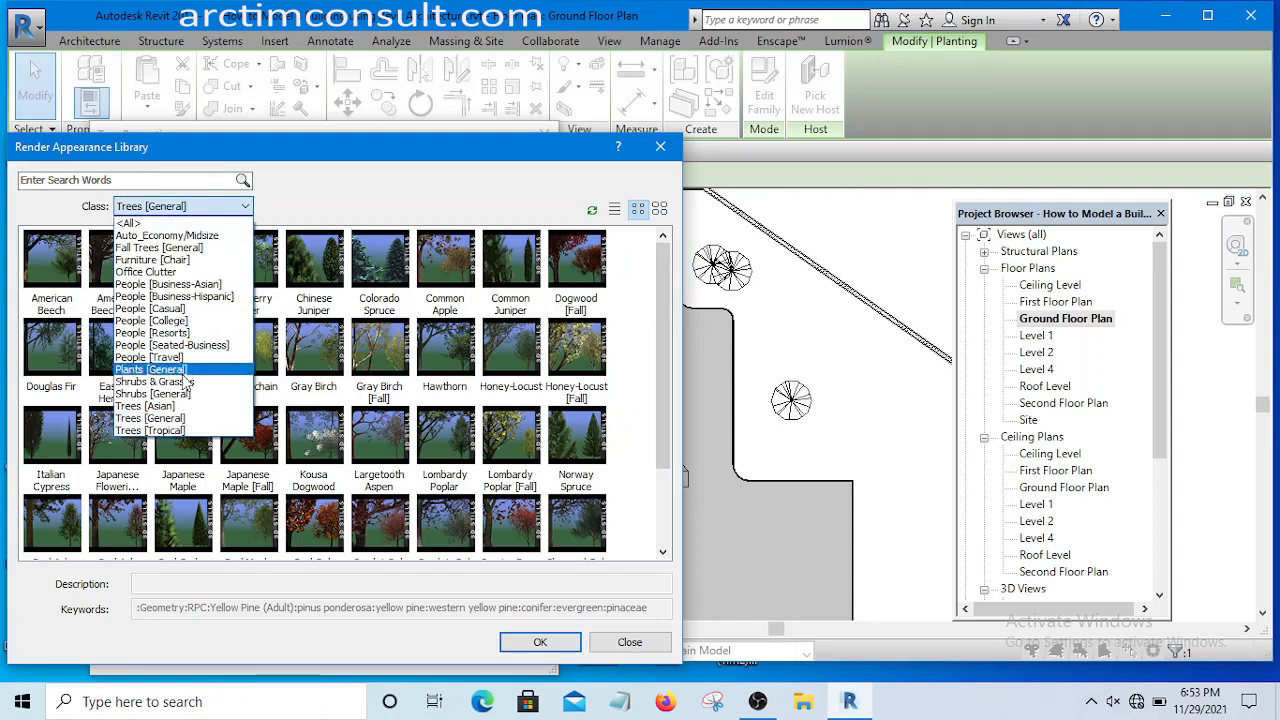
left_click(172, 431)
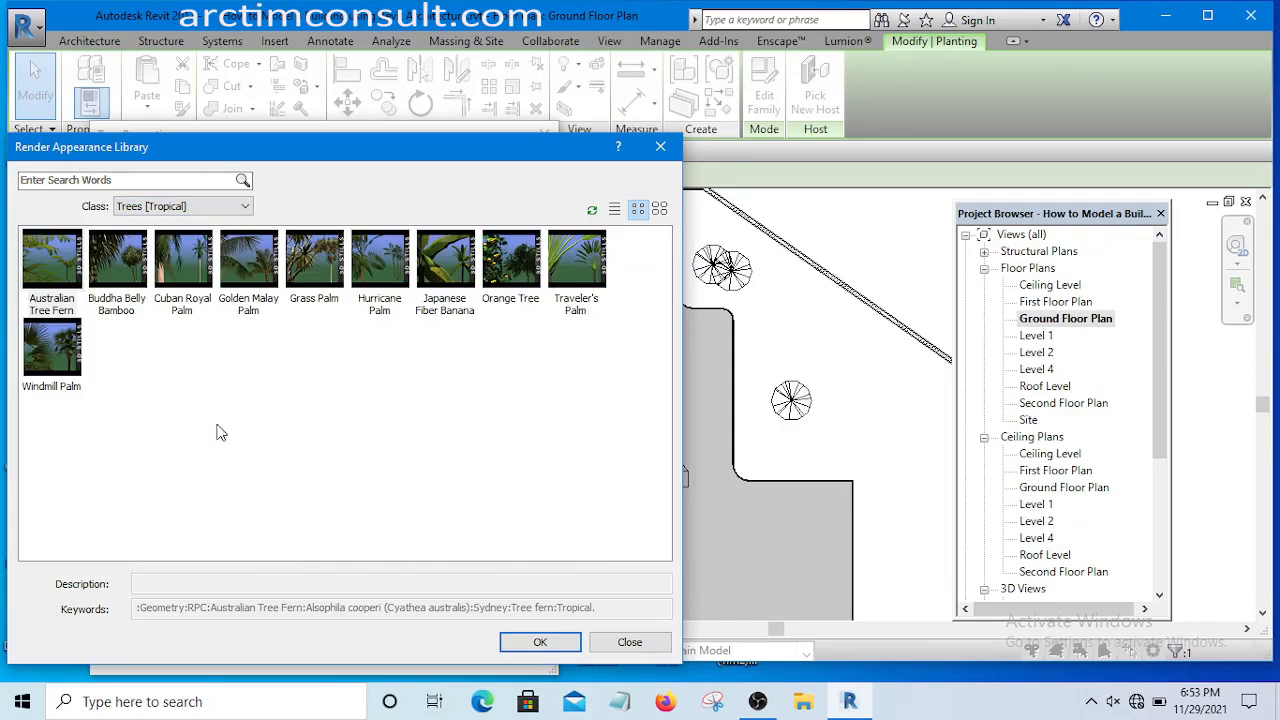
left_click(505, 268)
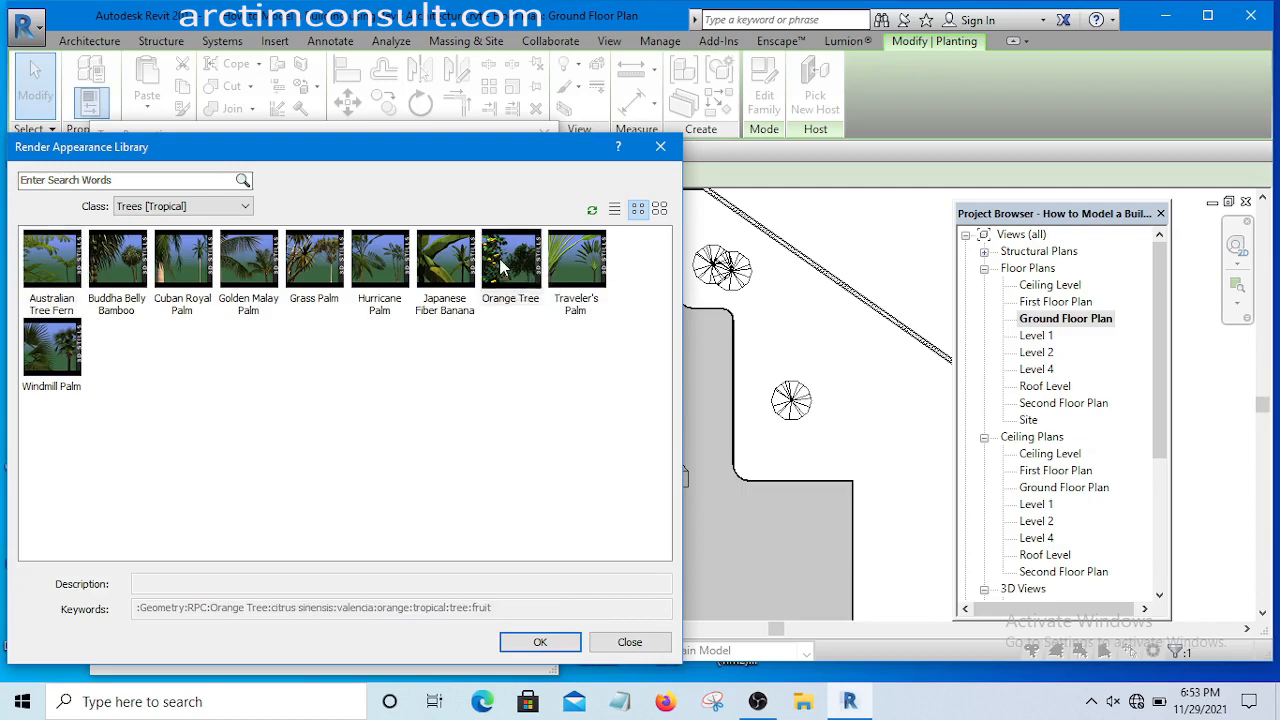
left_click(535, 642)
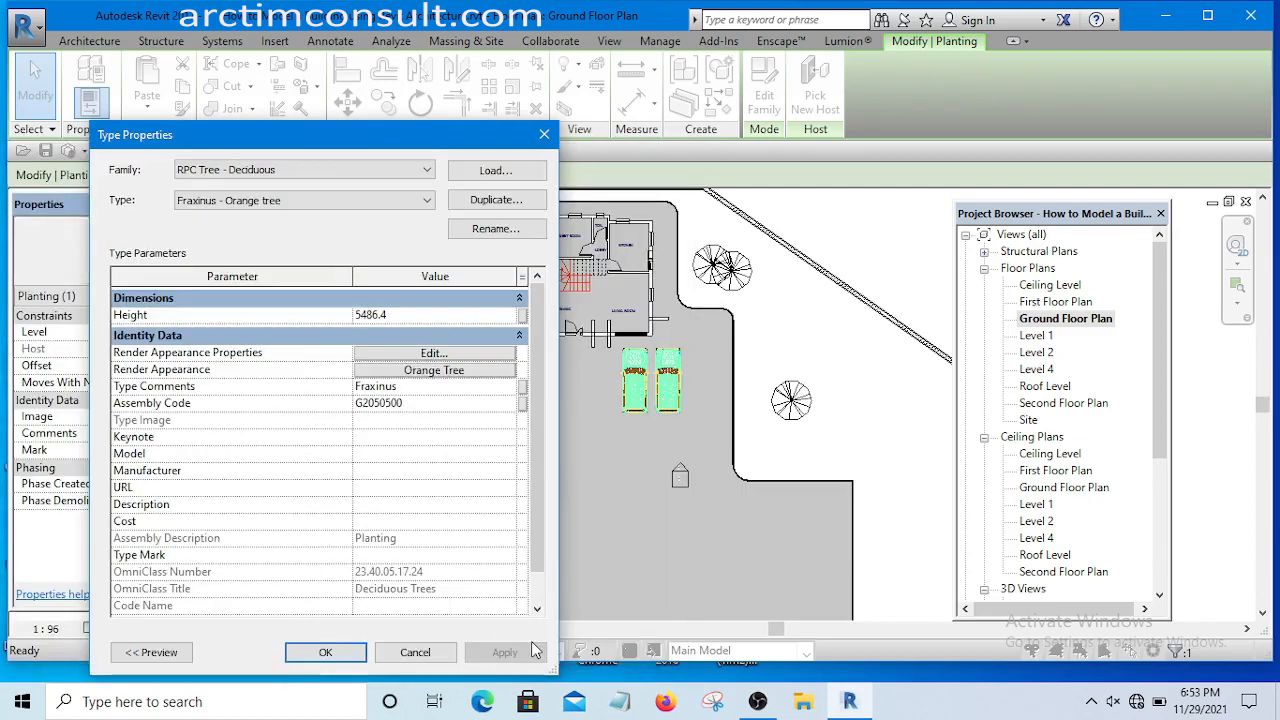
left_click(325, 652)
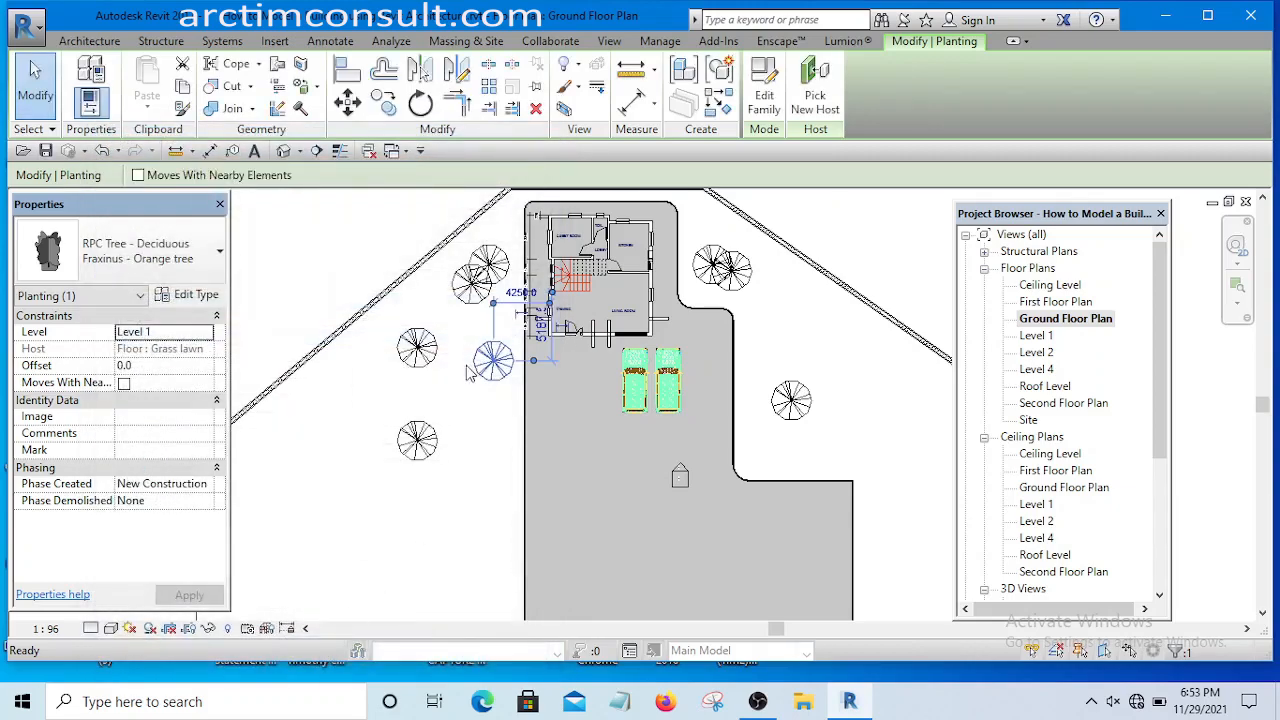
scroll(495, 380, "up", 4)
scroll(498, 383, "down", 5)
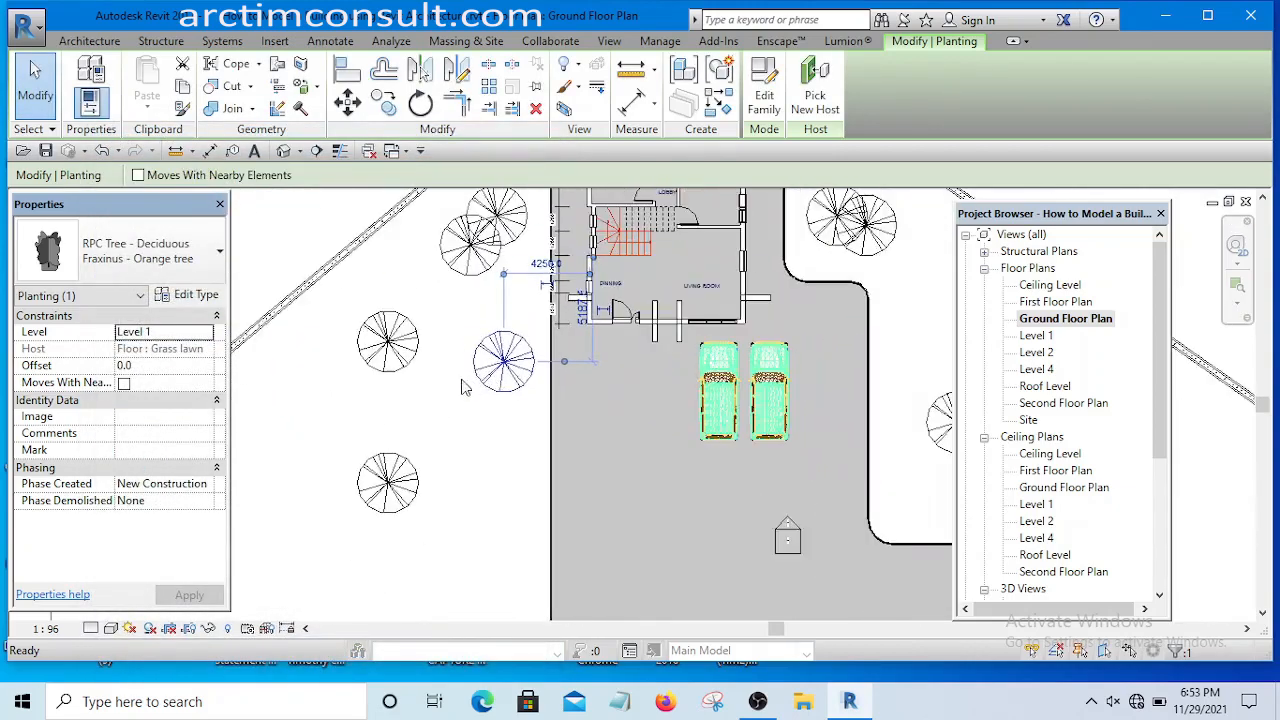
key("Escape")
- Set the height of the Fraxinus - Orange tree type to 12000.0 and accept the type properties
scroll(433, 410, "up", 3)
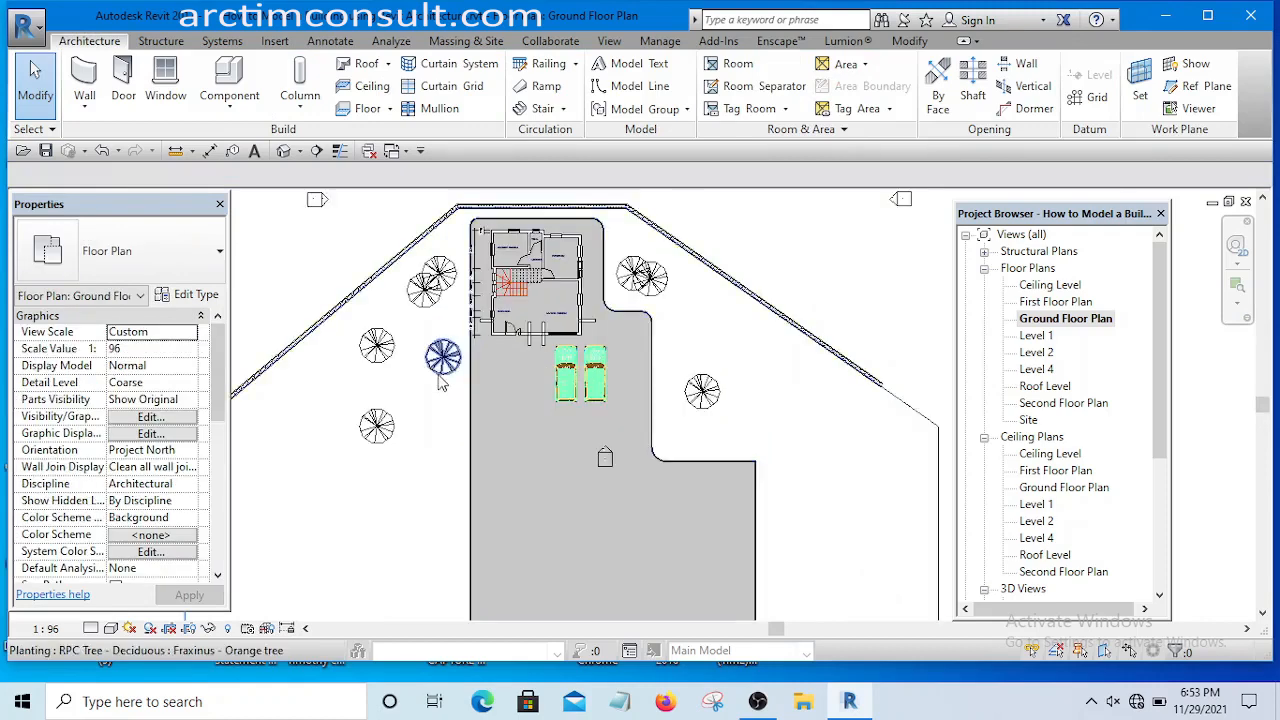
left_click(444, 353)
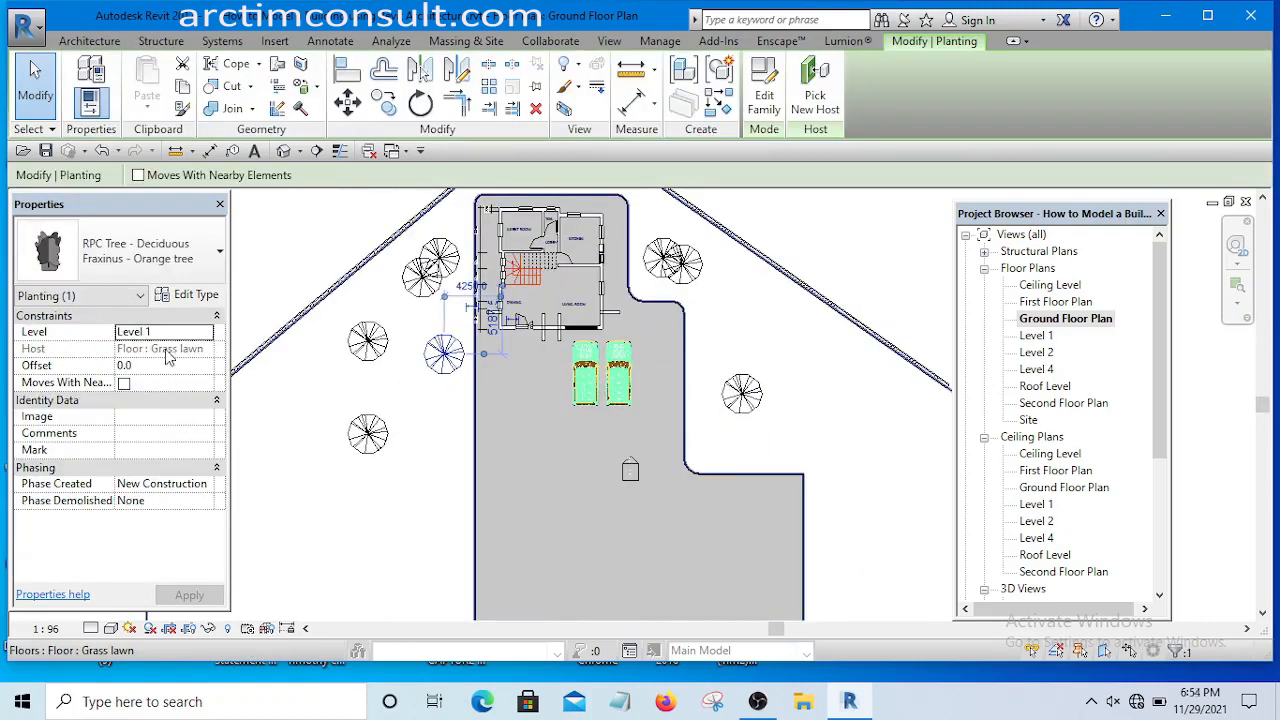
left_click(198, 294)
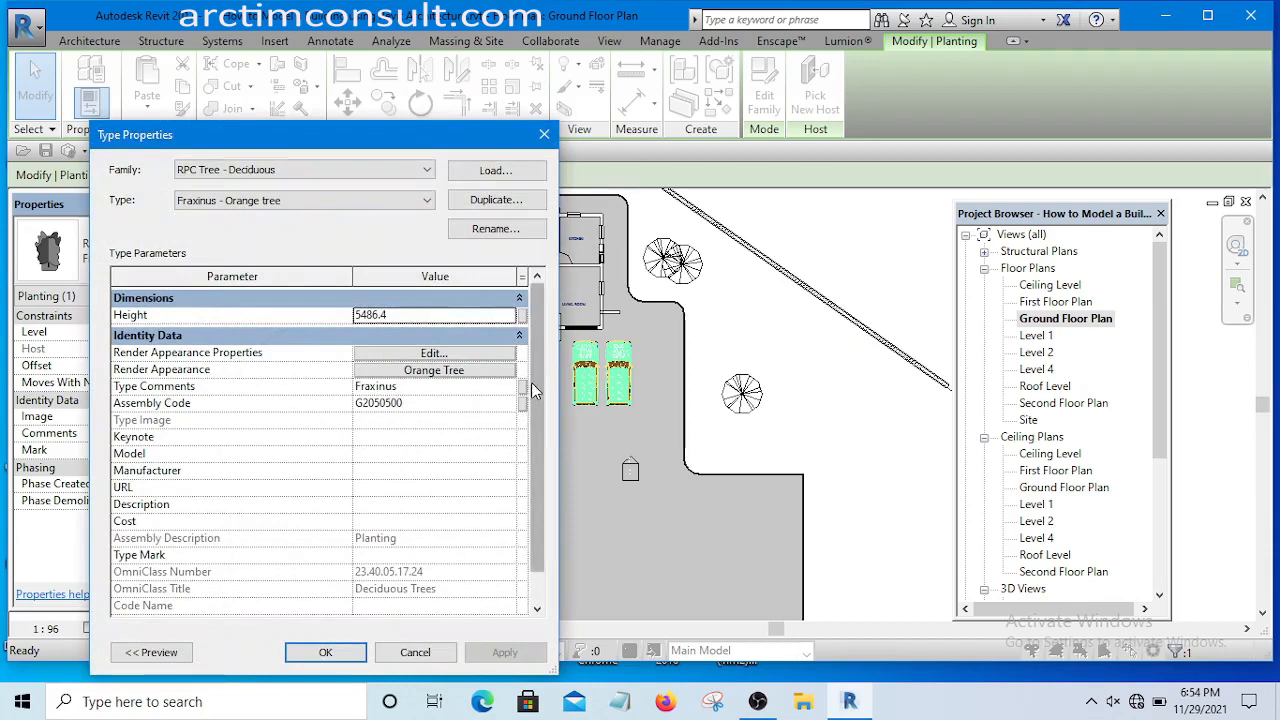
left_click_drag(534, 388, 535, 395)
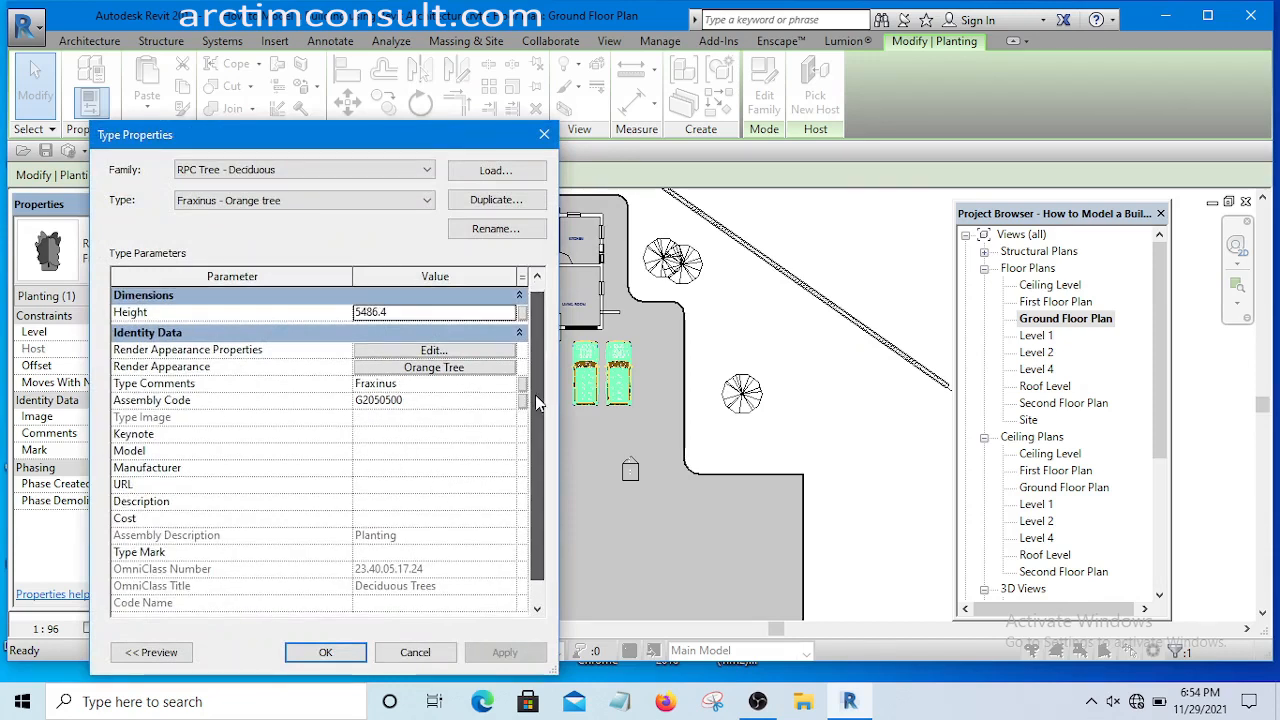
left_click(361, 312)
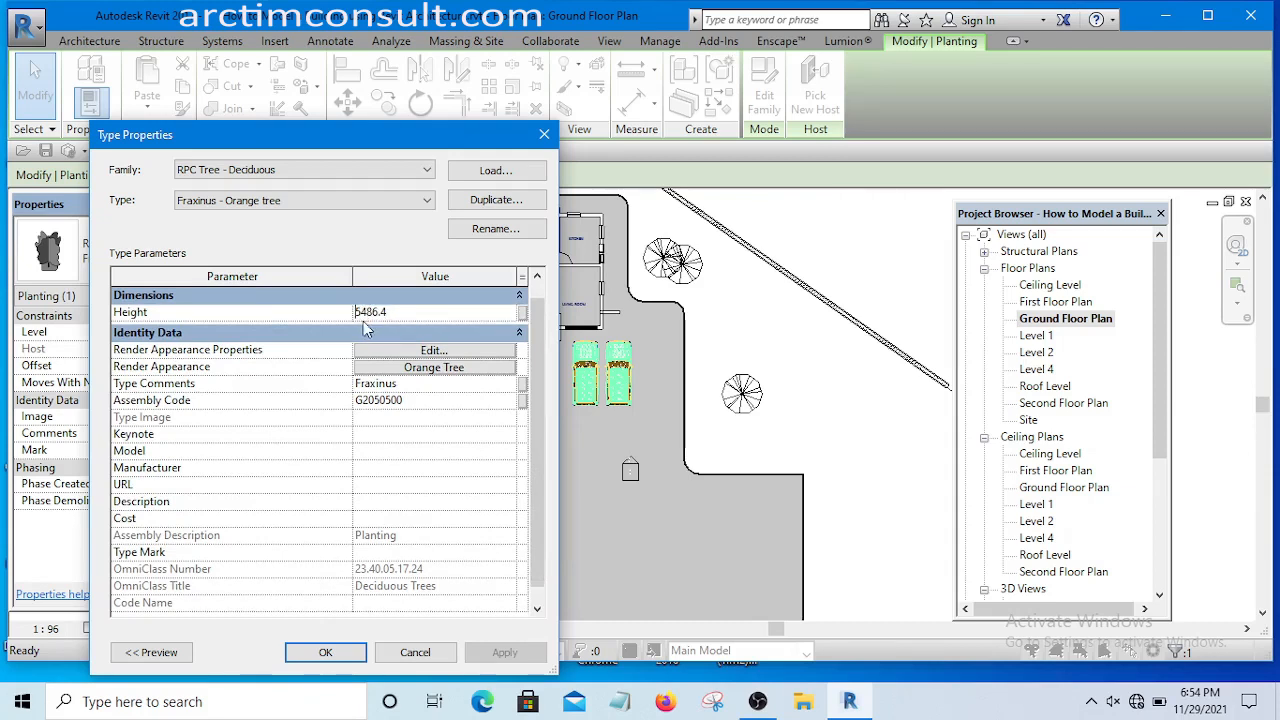
left_click_drag(398, 313, 309, 325)
type("12000.0")
left_click(505, 652)
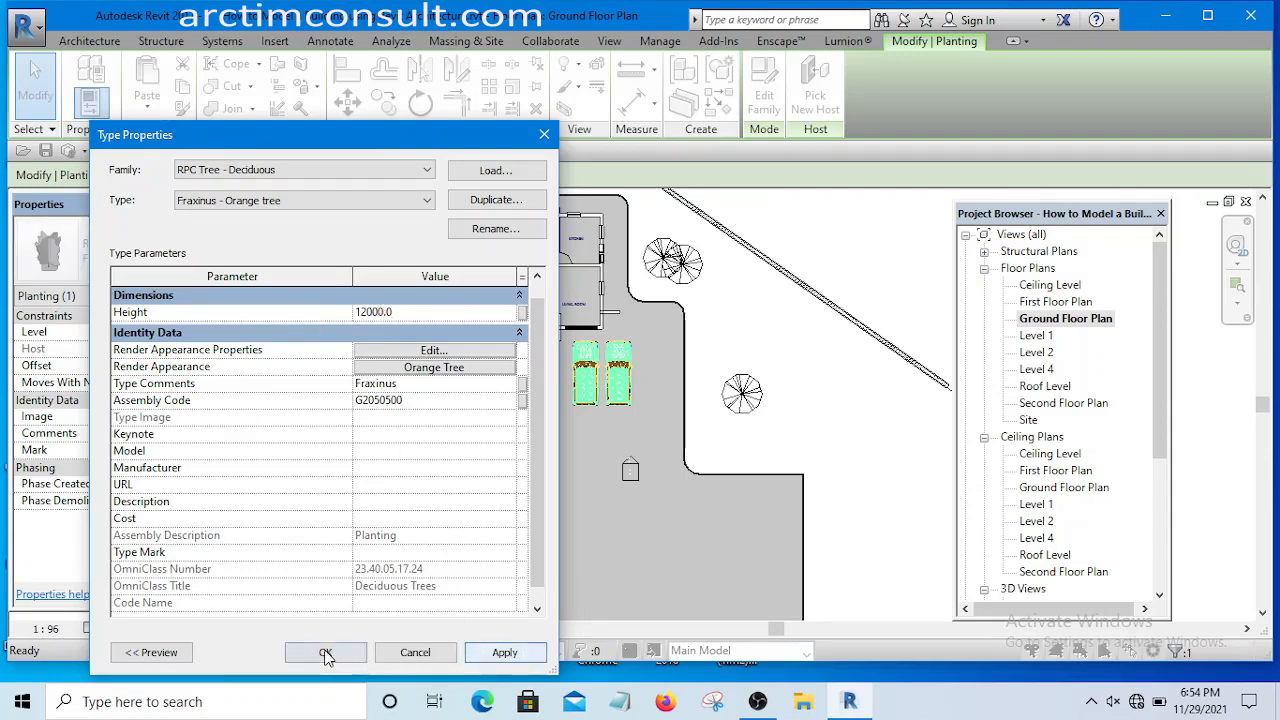
left_click(326, 652)
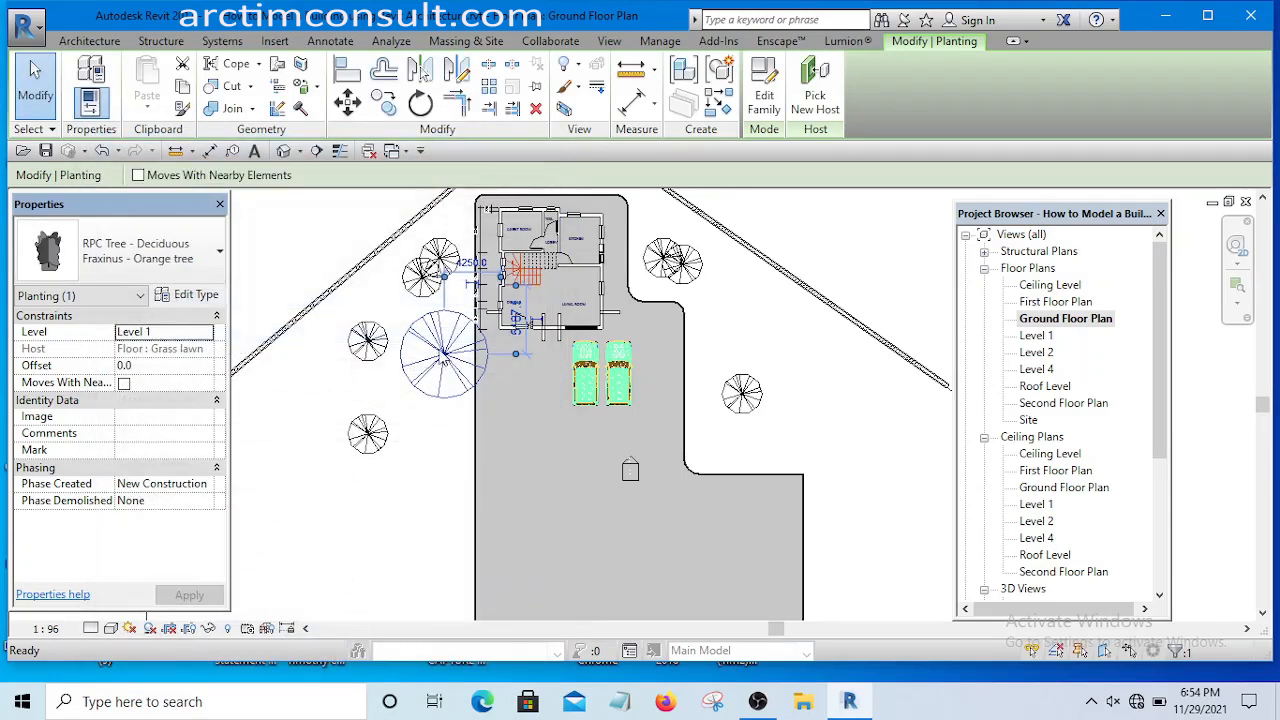
- Move the orange tree farther from the driveway edge, about 5600 mm from the dining-side house wall, and deselect it
scroll(444, 366, "down", 5)
left_click(432, 243)
scroll(440, 360, "up", 5)
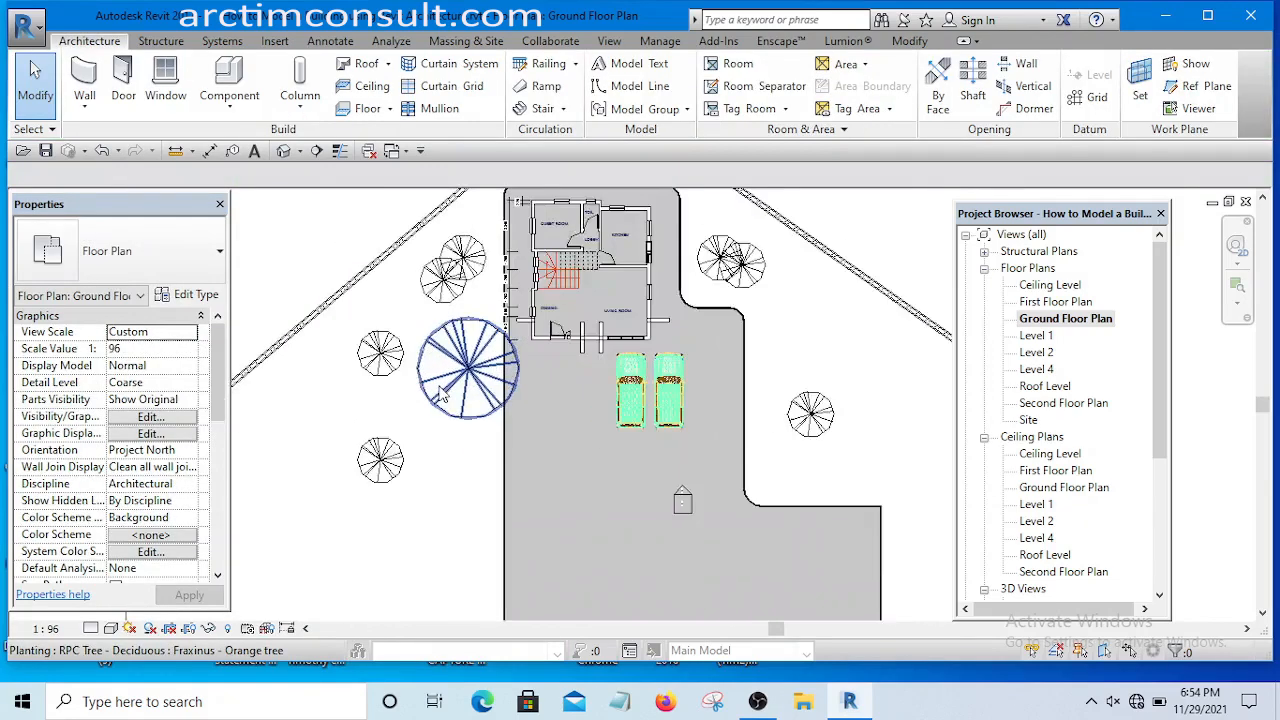
scroll(441, 396, "up", 3)
left_click(458, 400)
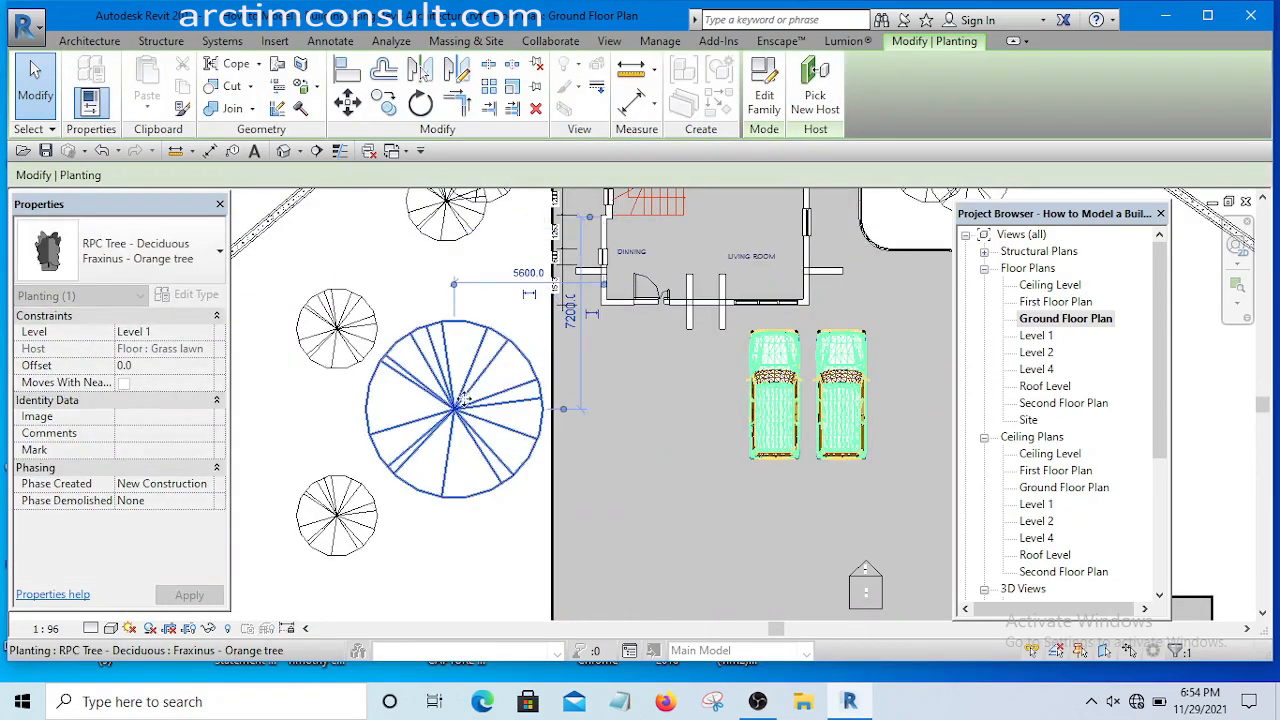
scroll(420, 362, "down", 4)
left_click(615, 250)
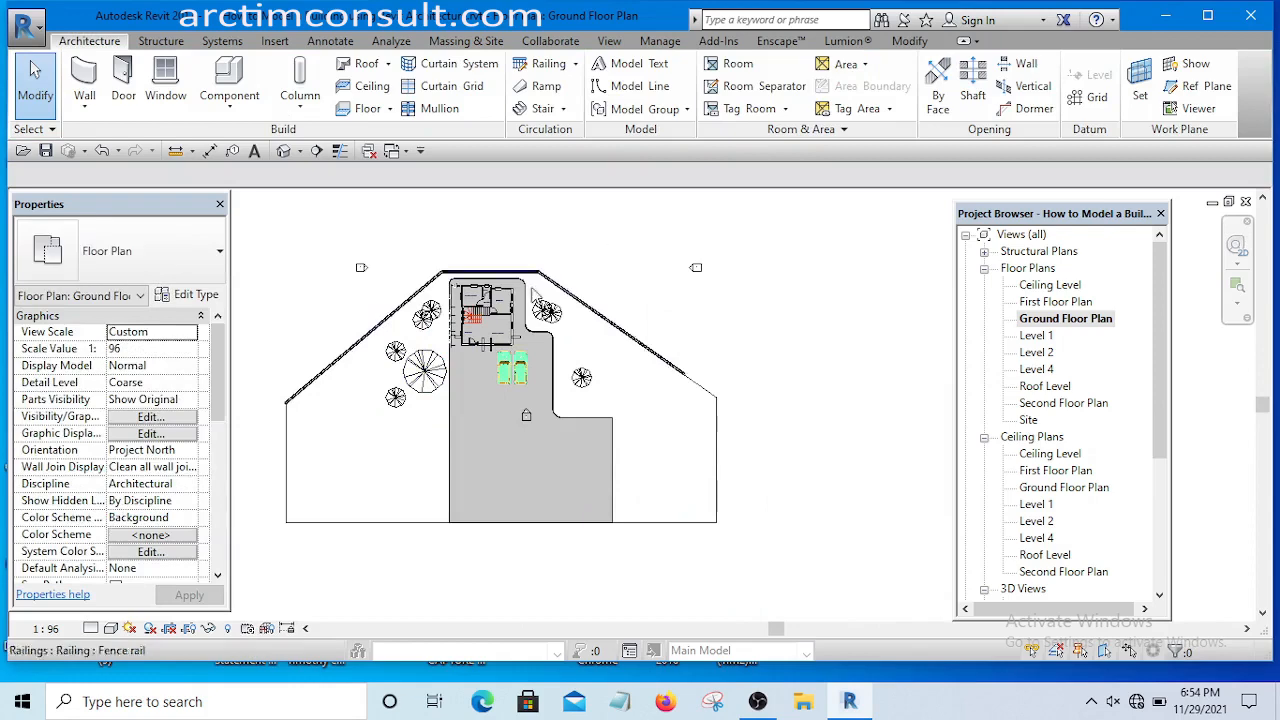
- Duplicate the type of the single Fraxinus - 18' tree on the lawn beside the parked cars as "Palm Tree"
scroll(490, 290, "up", 3)
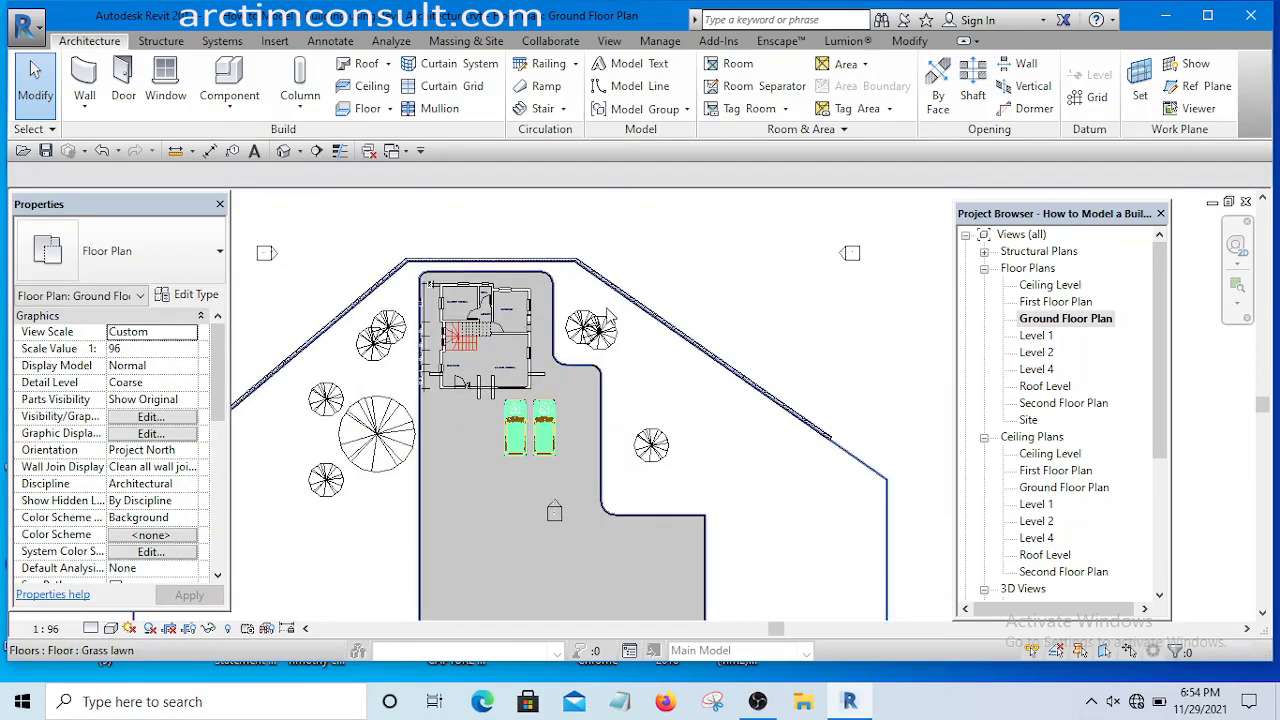
scroll(608, 318, "down", 2)
scroll(618, 386, "up", 2)
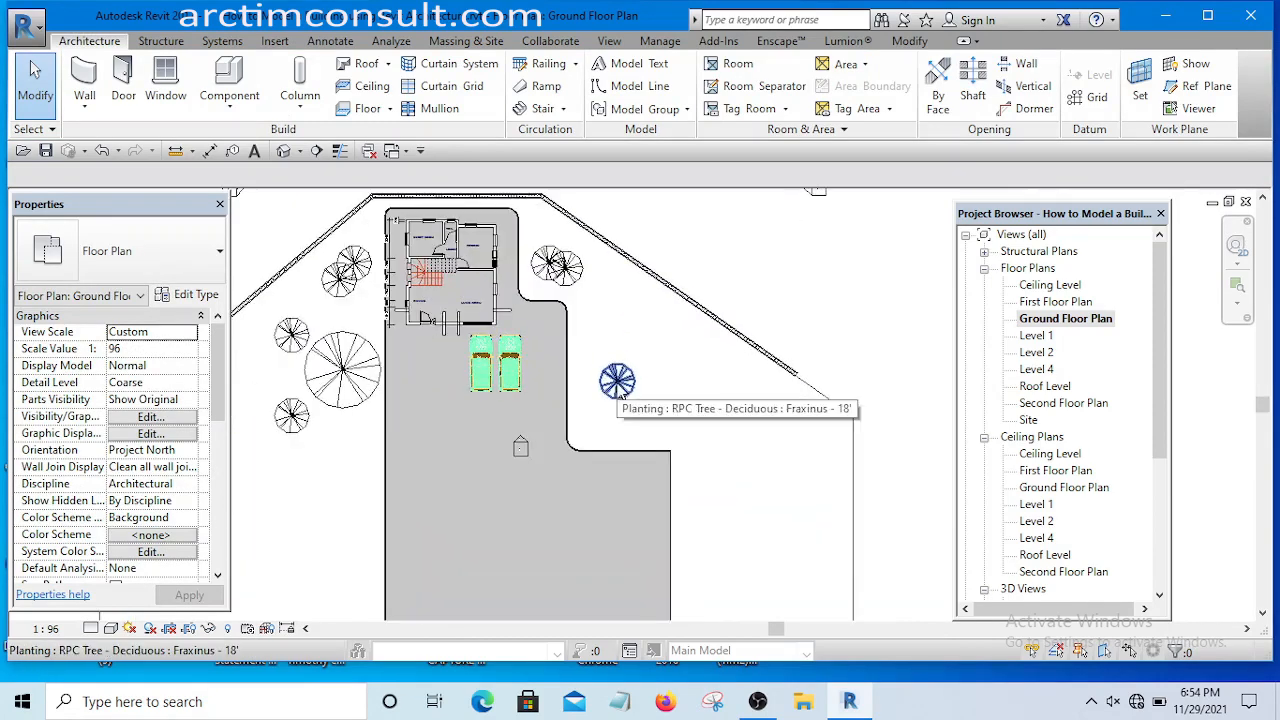
left_click(618, 385)
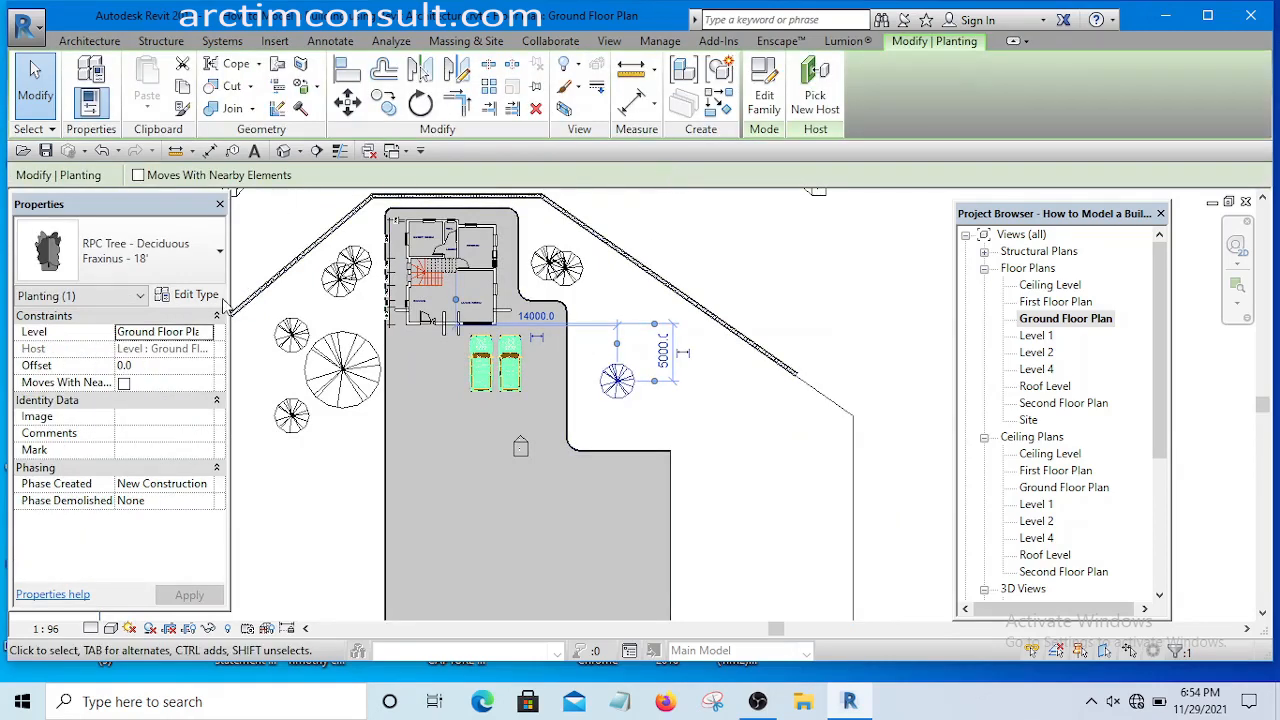
left_click(194, 295)
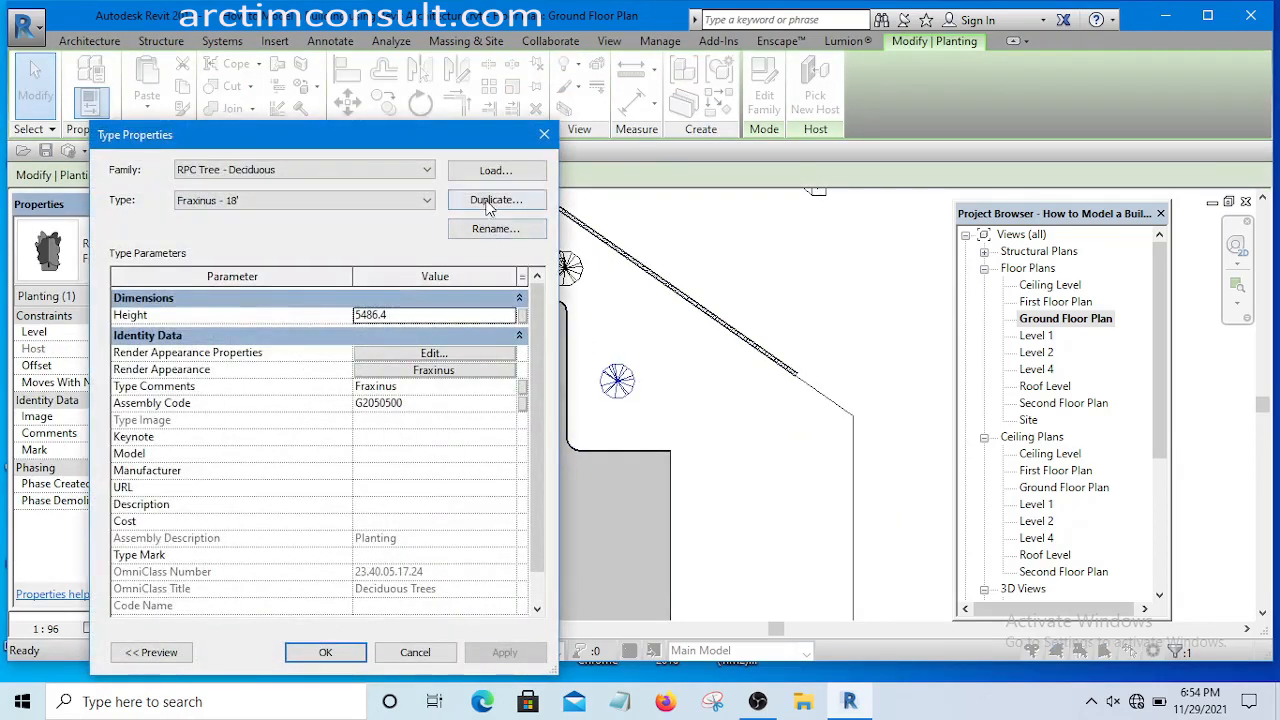
left_click(489, 201)
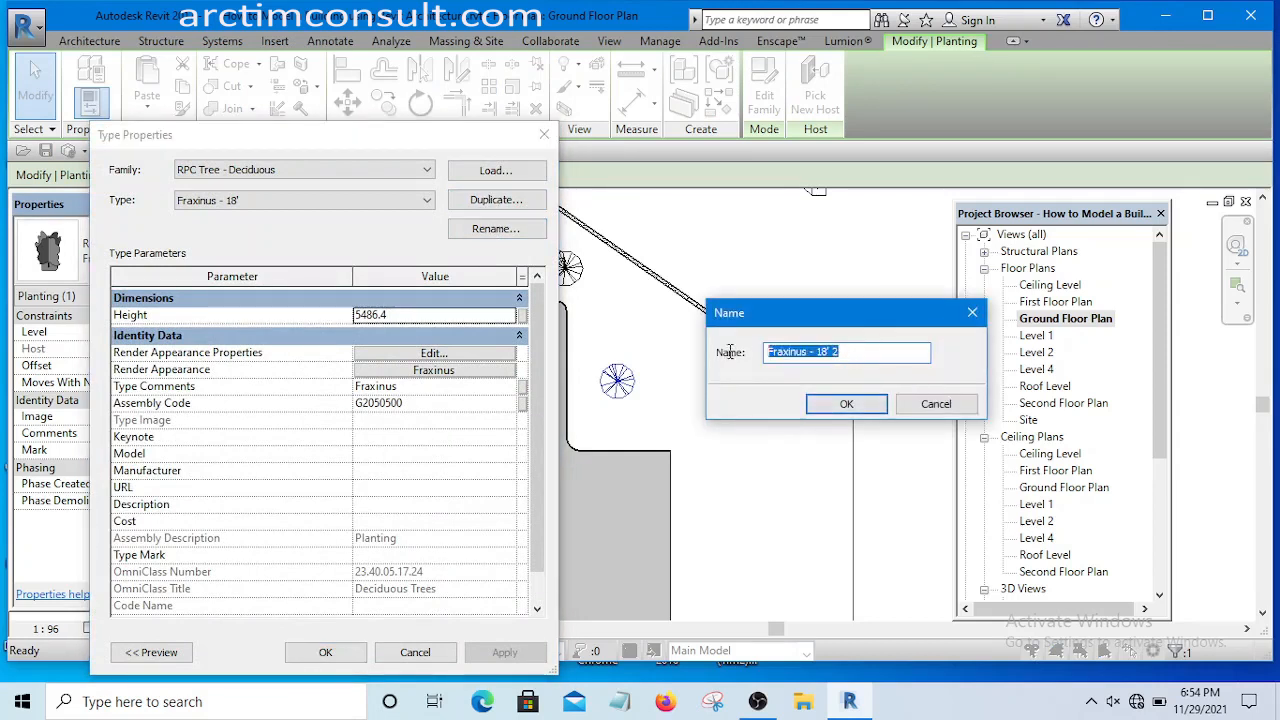
type("Pa")
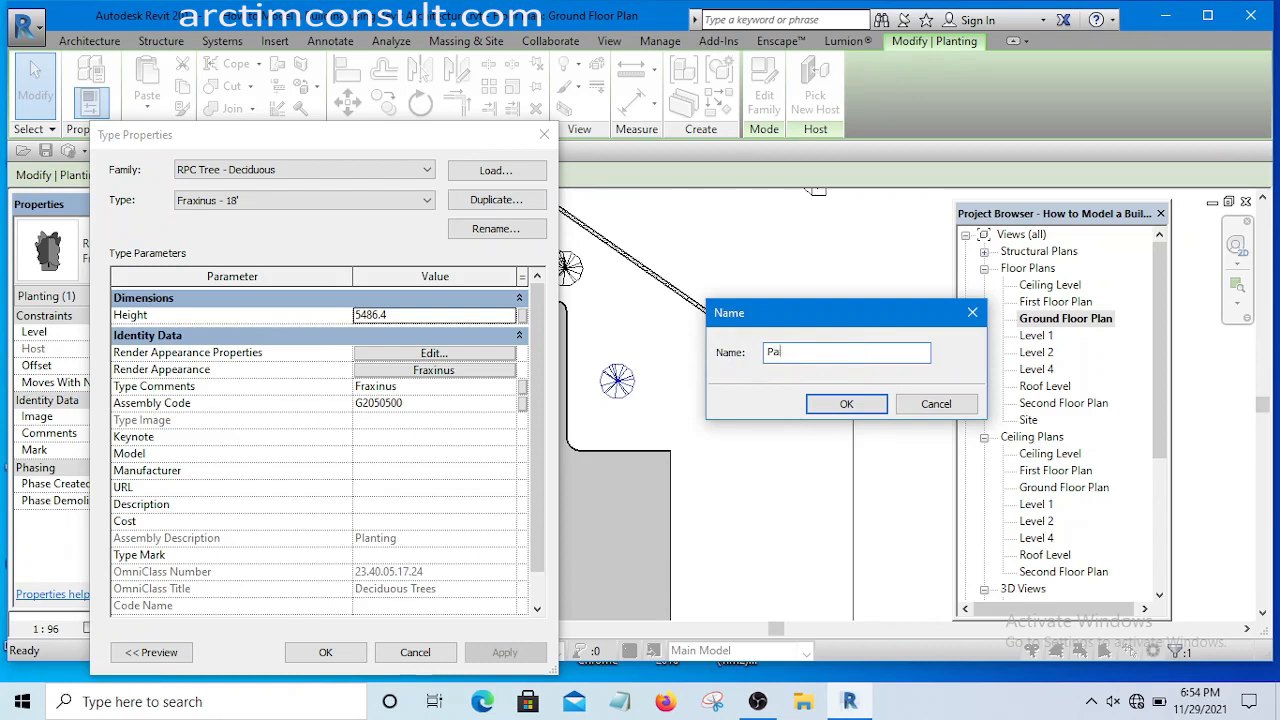
type("lm Tree")
left_click(846, 403)
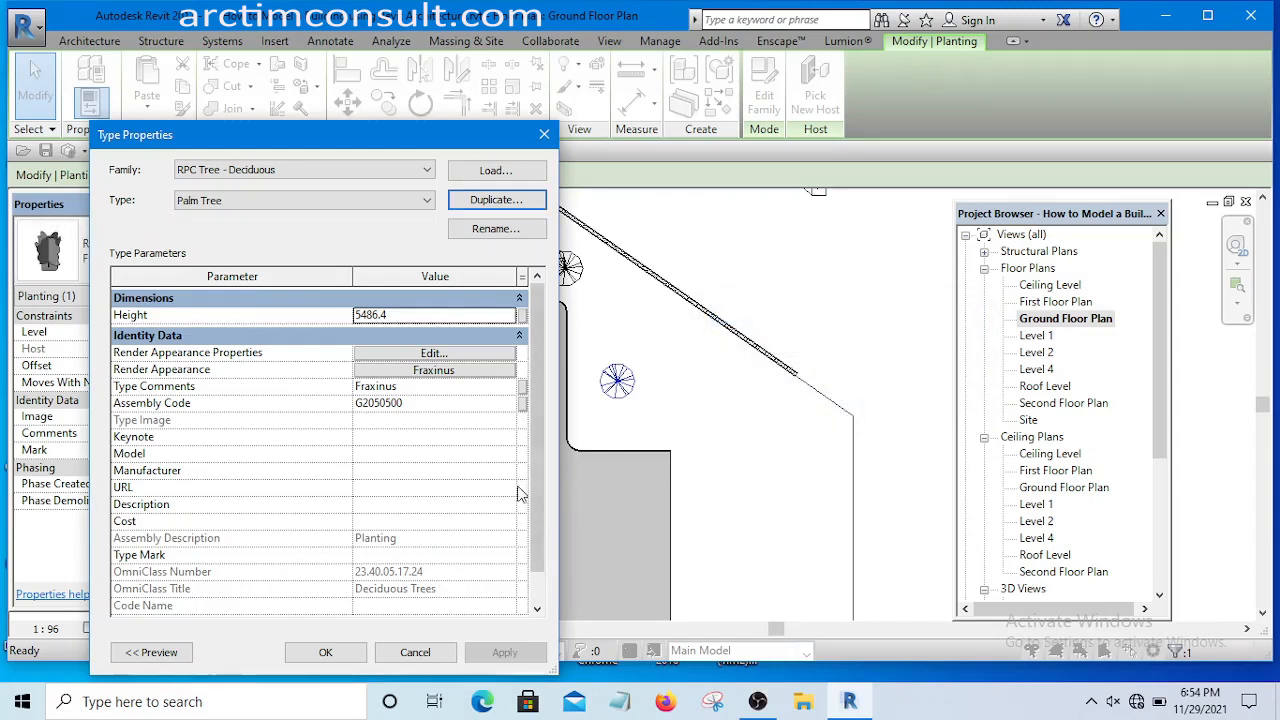
- Assign the Golden Malay Palm render appearance from the Trees [Tropical] class to the Palm Tree type
left_click(433, 372)
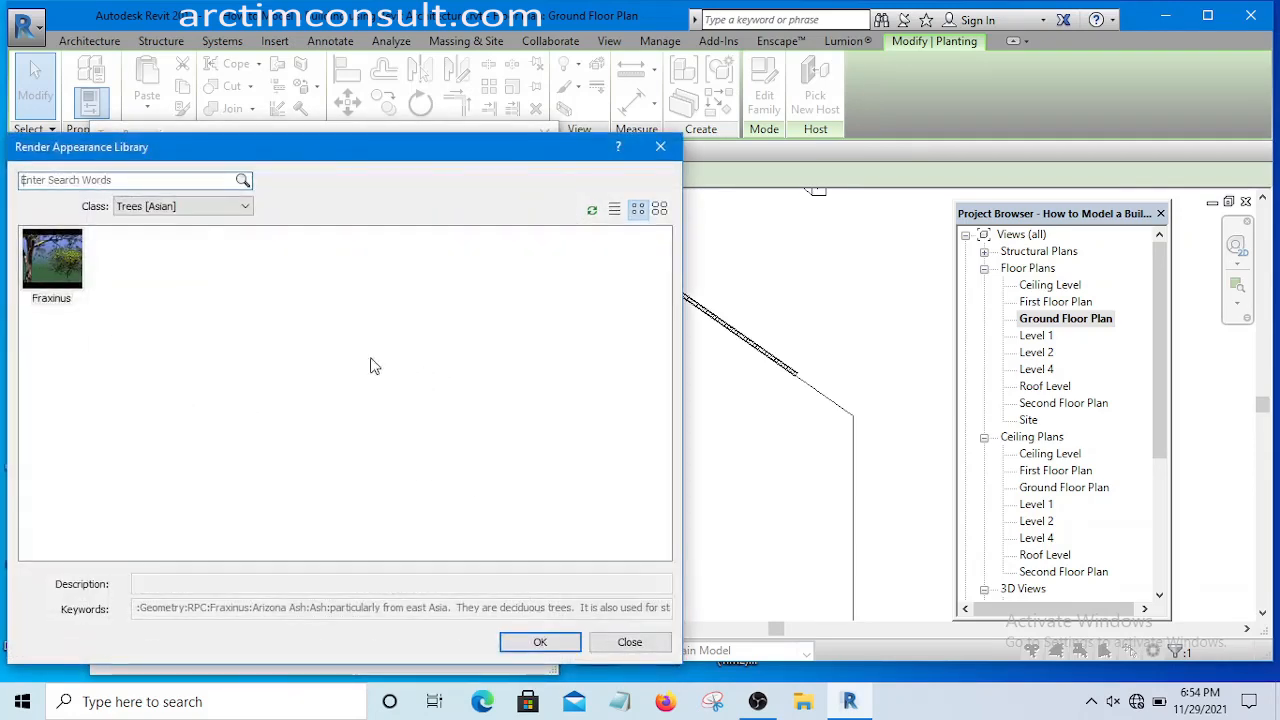
left_click(199, 208)
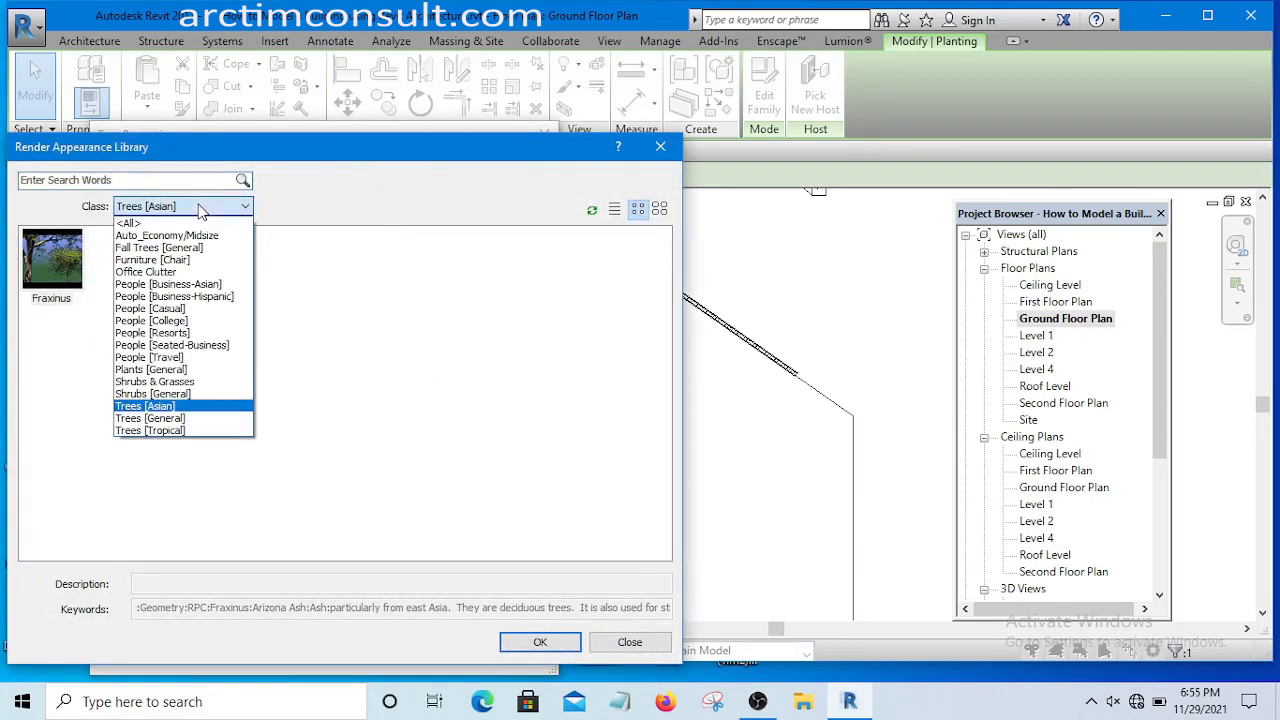
left_click(177, 441)
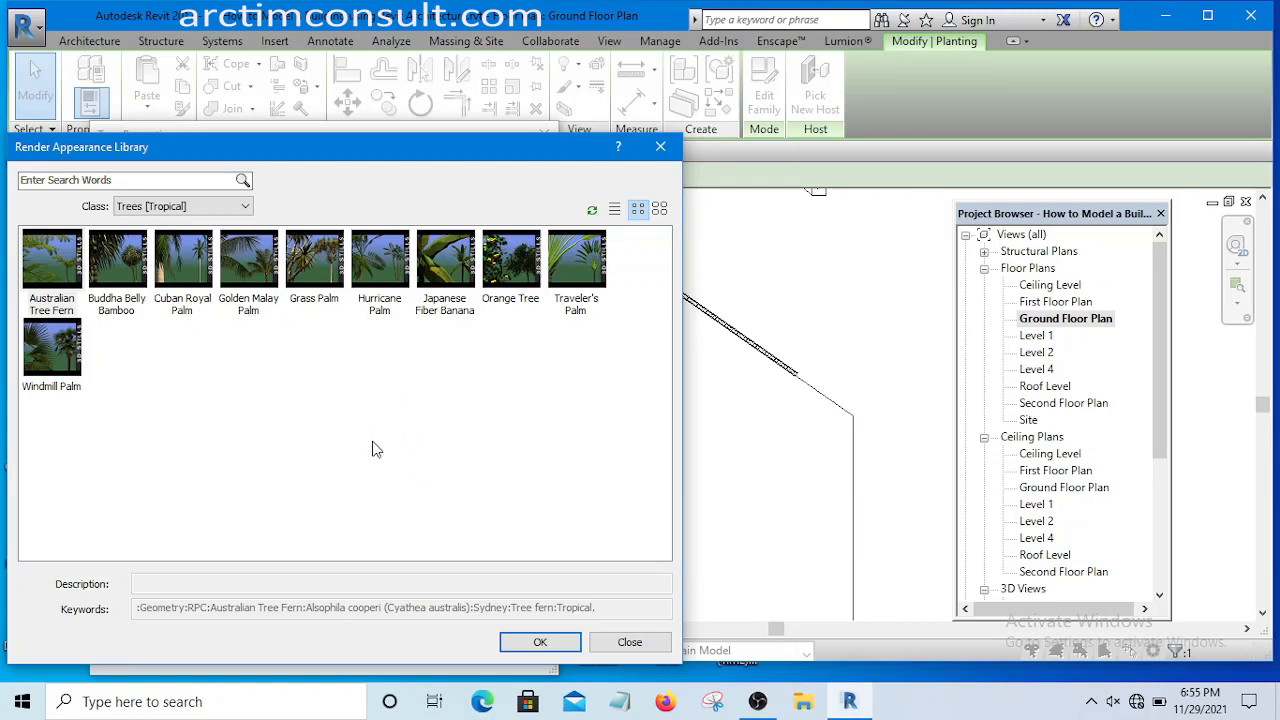
left_click(381, 268)
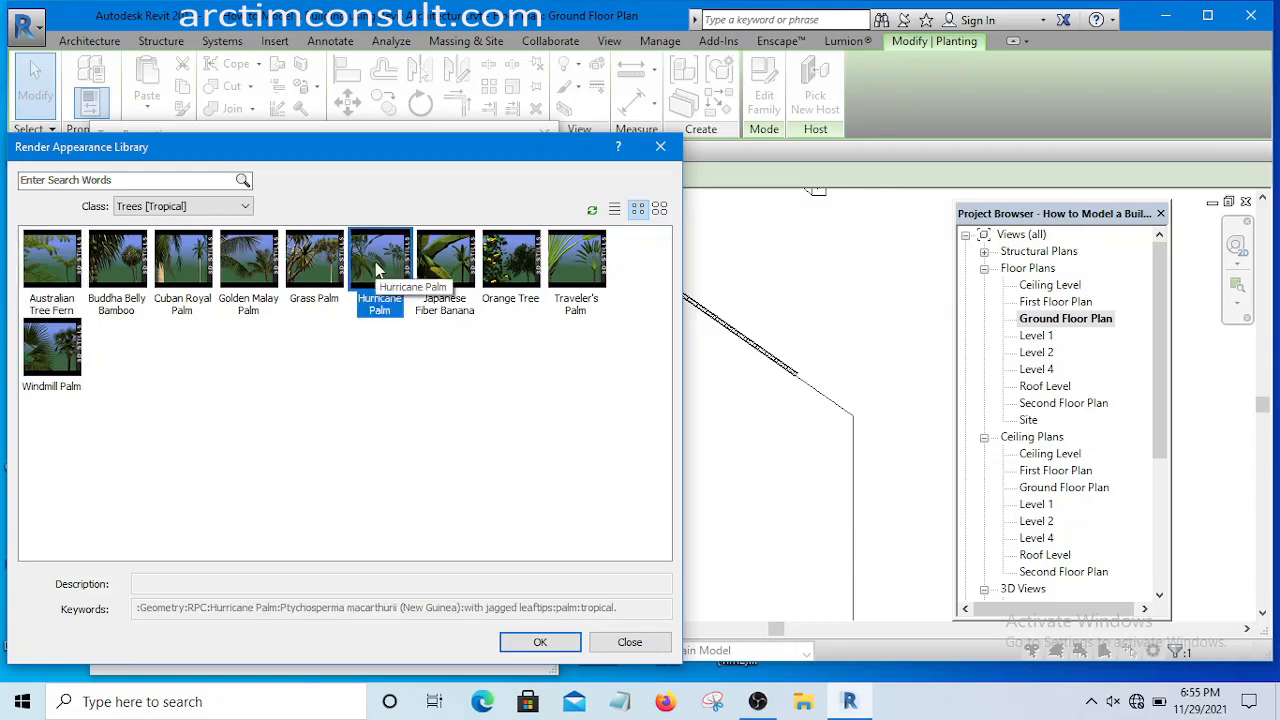
left_click(450, 264)
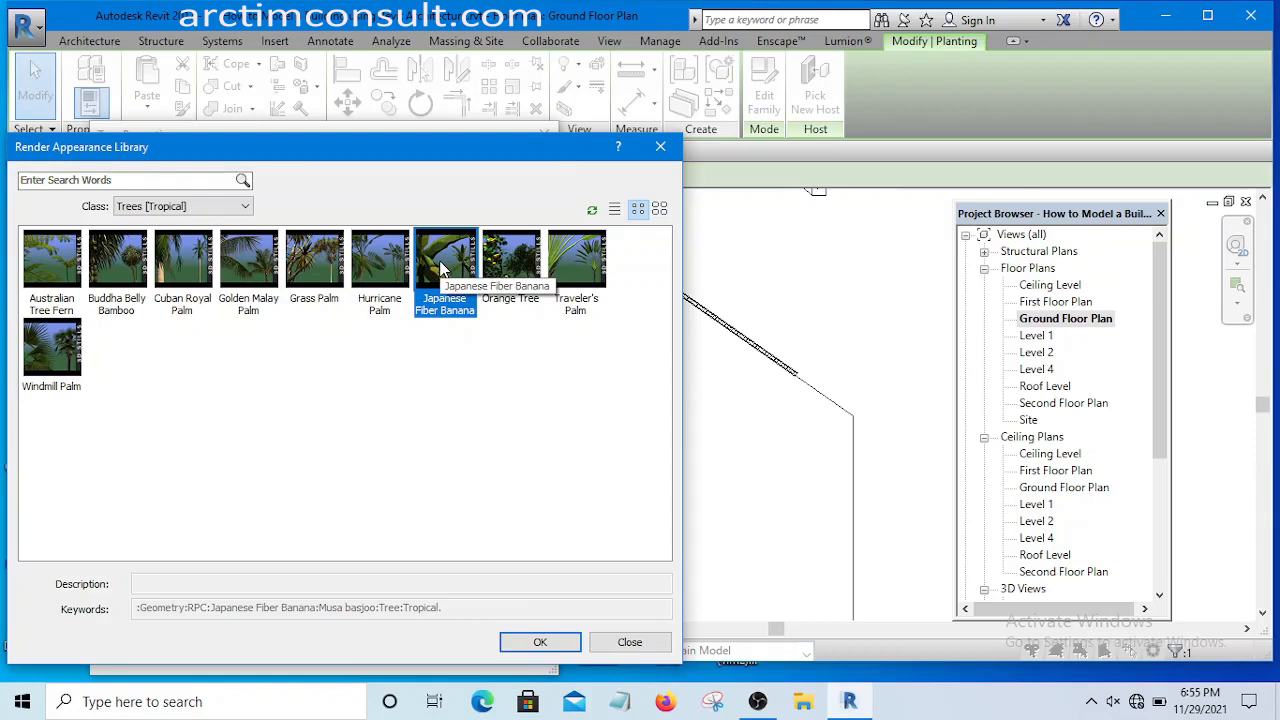
left_click(247, 258)
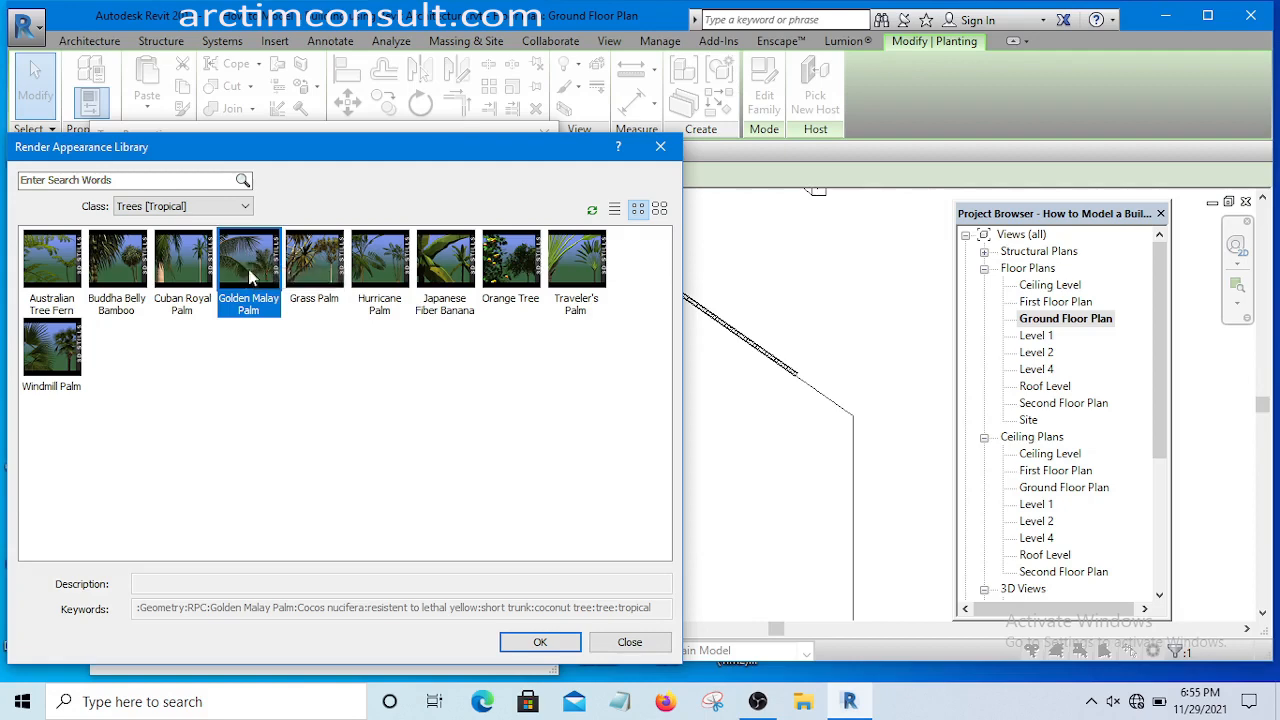
left_click(541, 642)
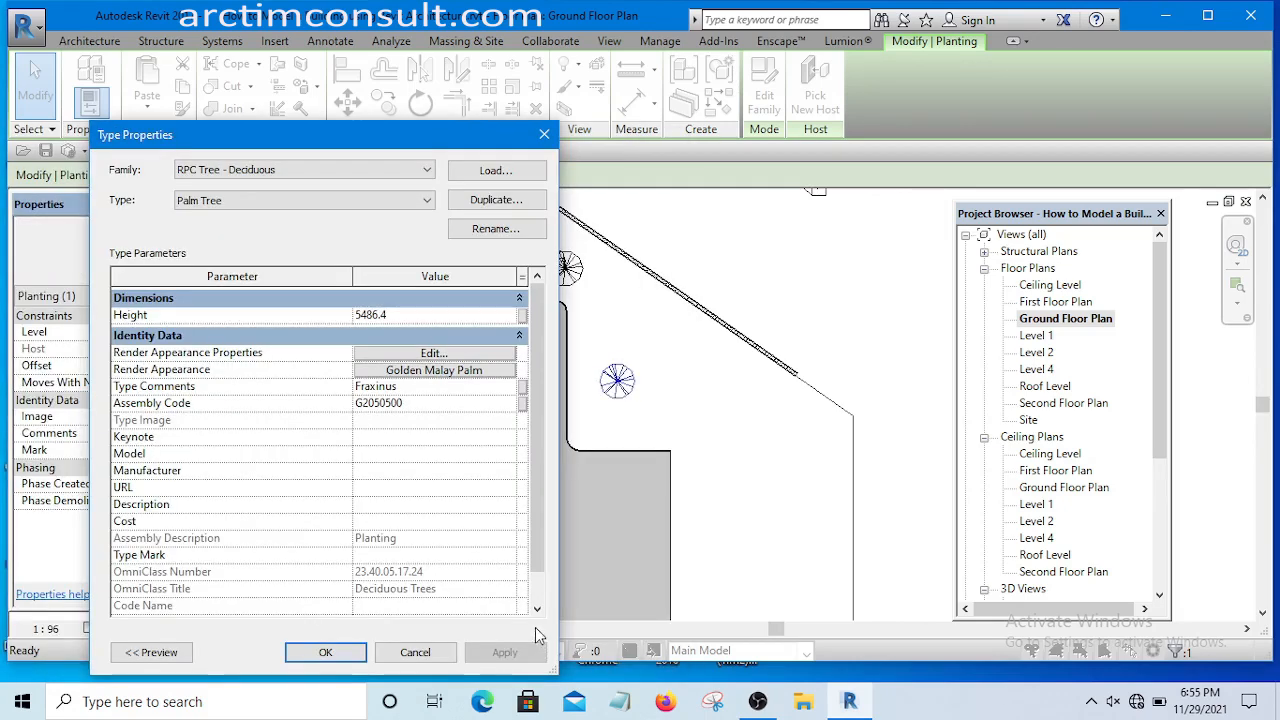
- Set the height of the Palm Tree type to 10000, accept the type properties and deselect the tree
left_click(401, 314)
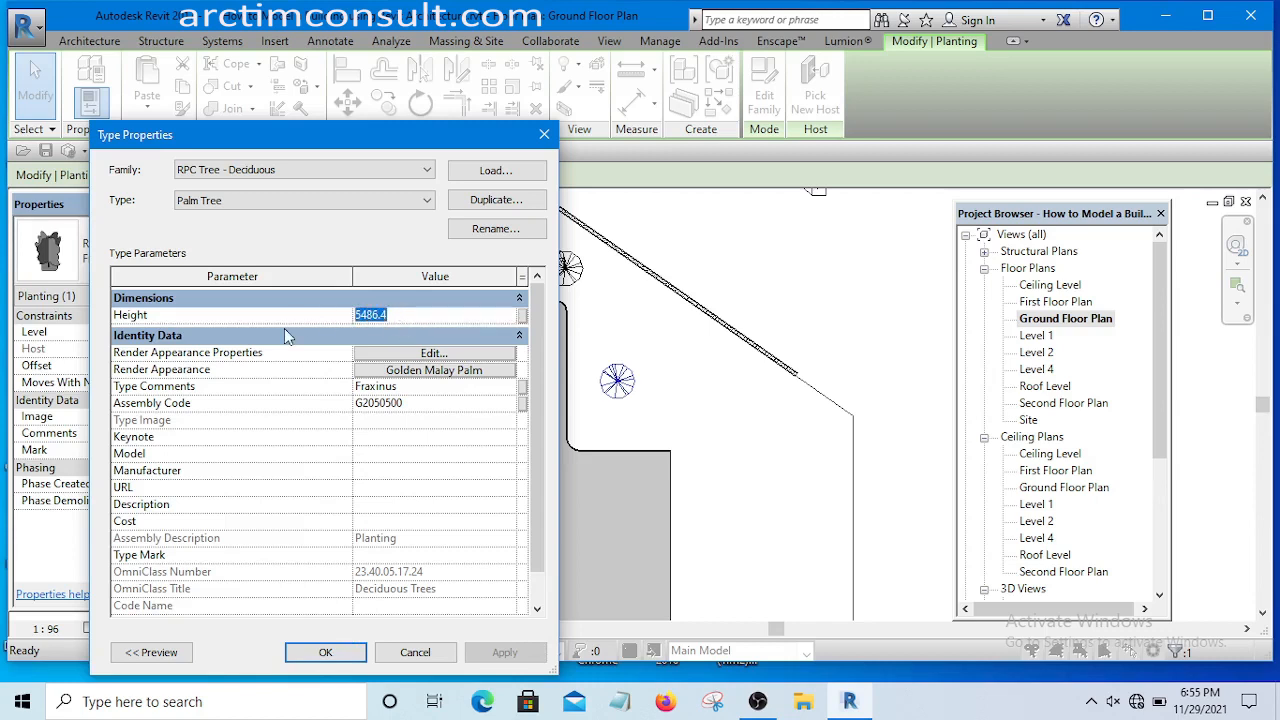
type("10000")
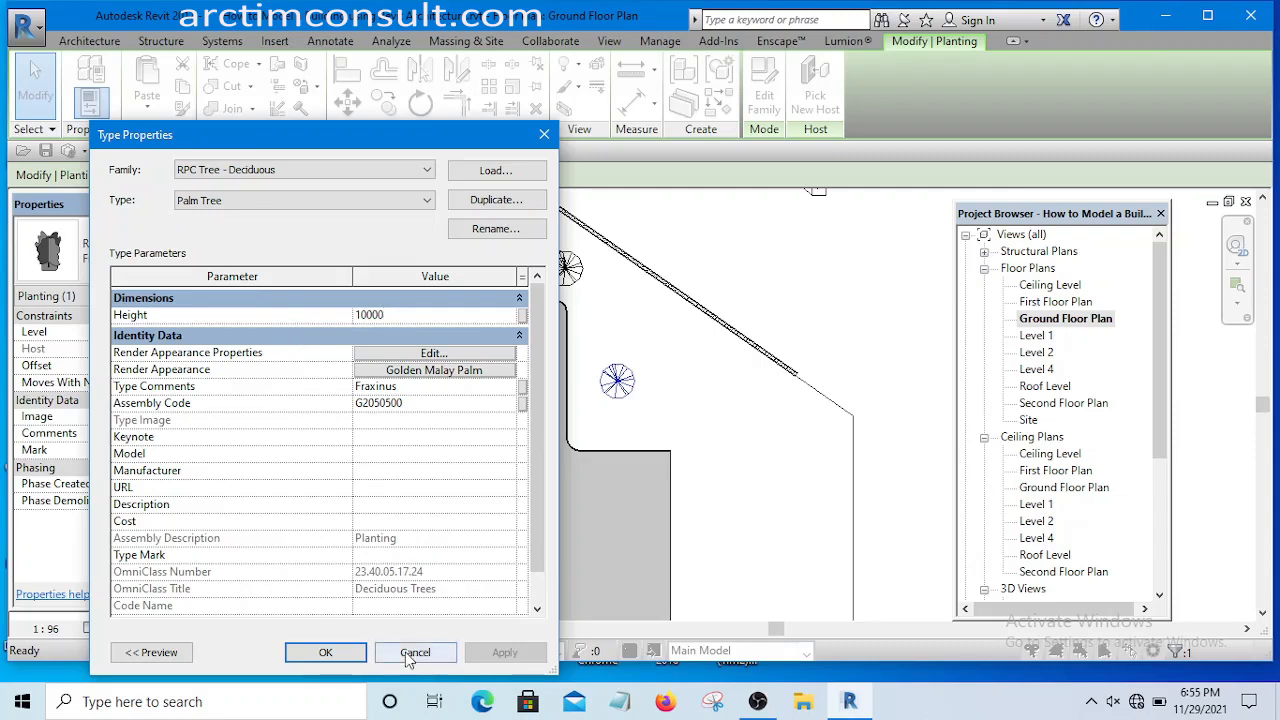
left_click(340, 652)
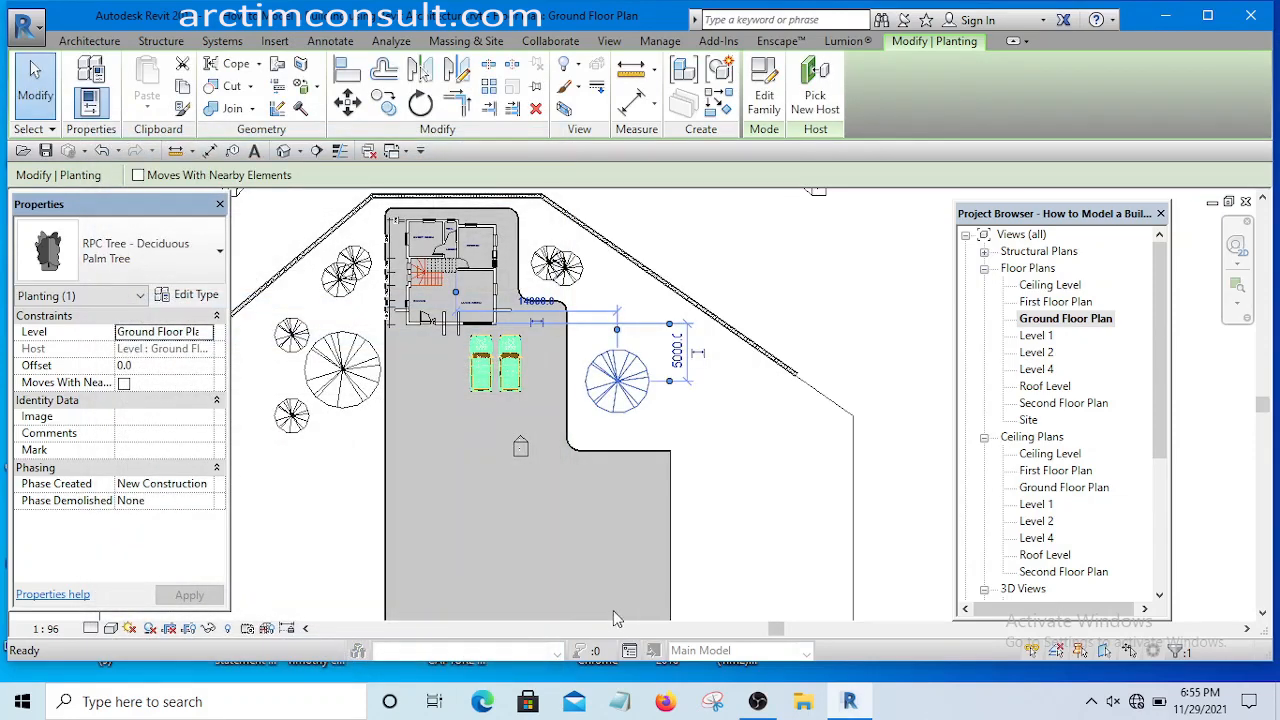
left_click(735, 260)
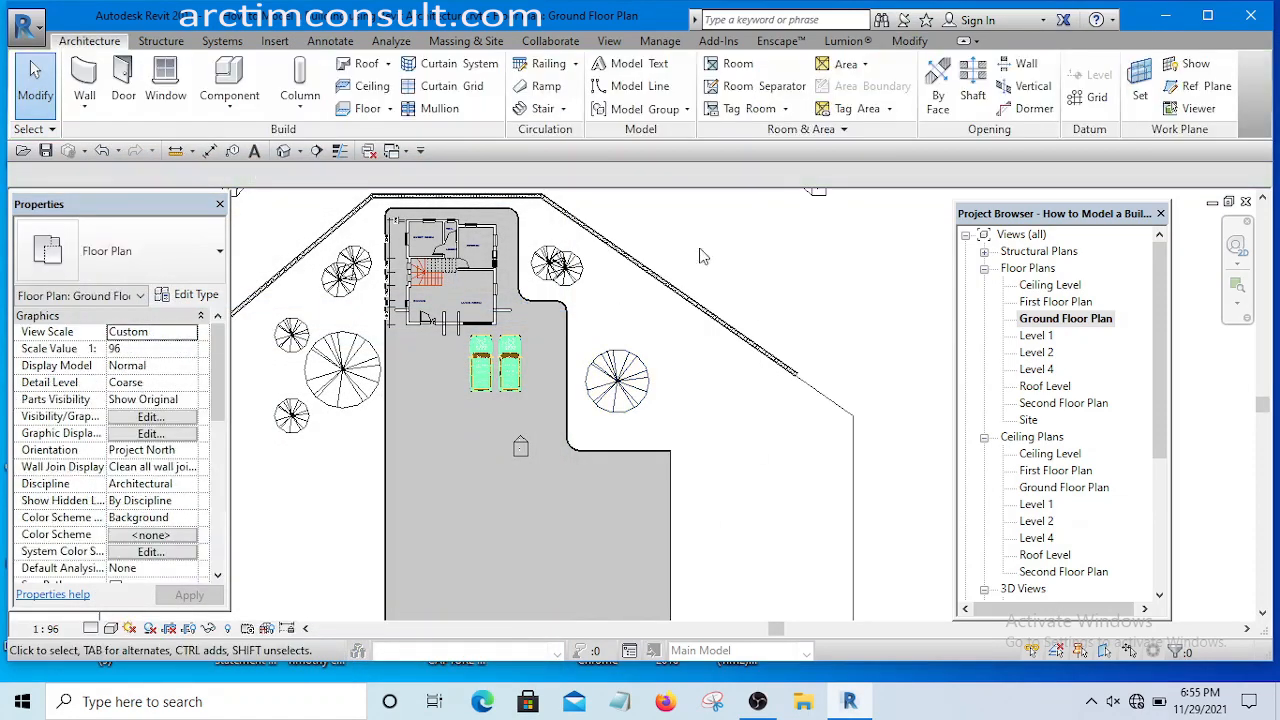
- Switch to the 3D view, move the palm tree on the lawn beside the parked cars slightly closer to the driveway edge, and deselect it
left_click(285, 151)
scroll(636, 378, "down", 3)
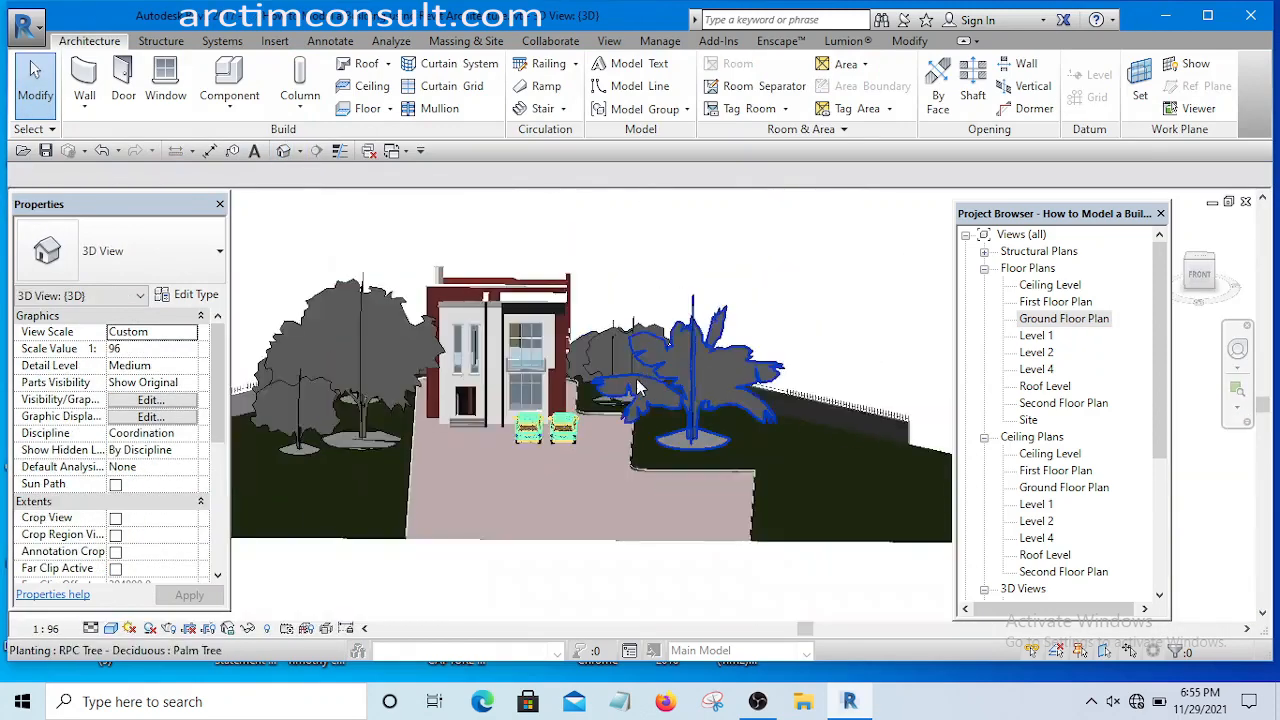
middle_click_drag(728, 321, 759, 385, "shift")
scroll(745, 405, "up", 3)
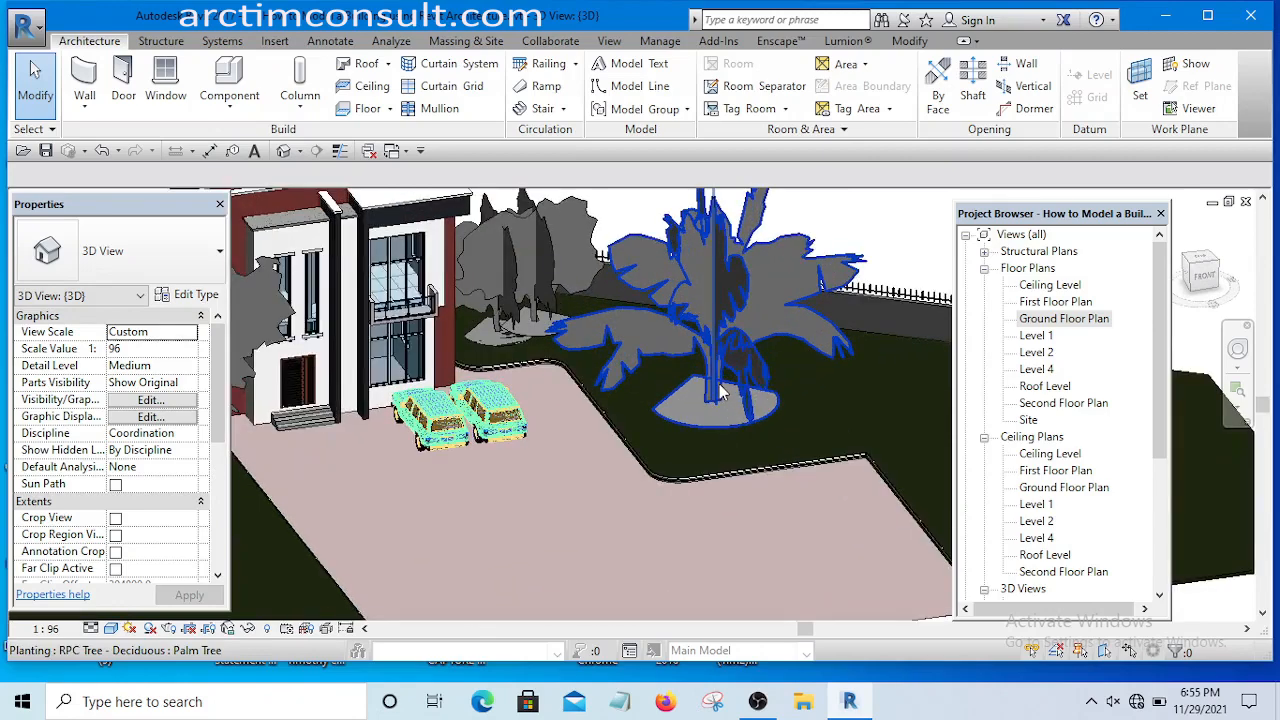
left_click(722, 393)
scroll(722, 390, "down", 3)
scroll(722, 388, "up", 3)
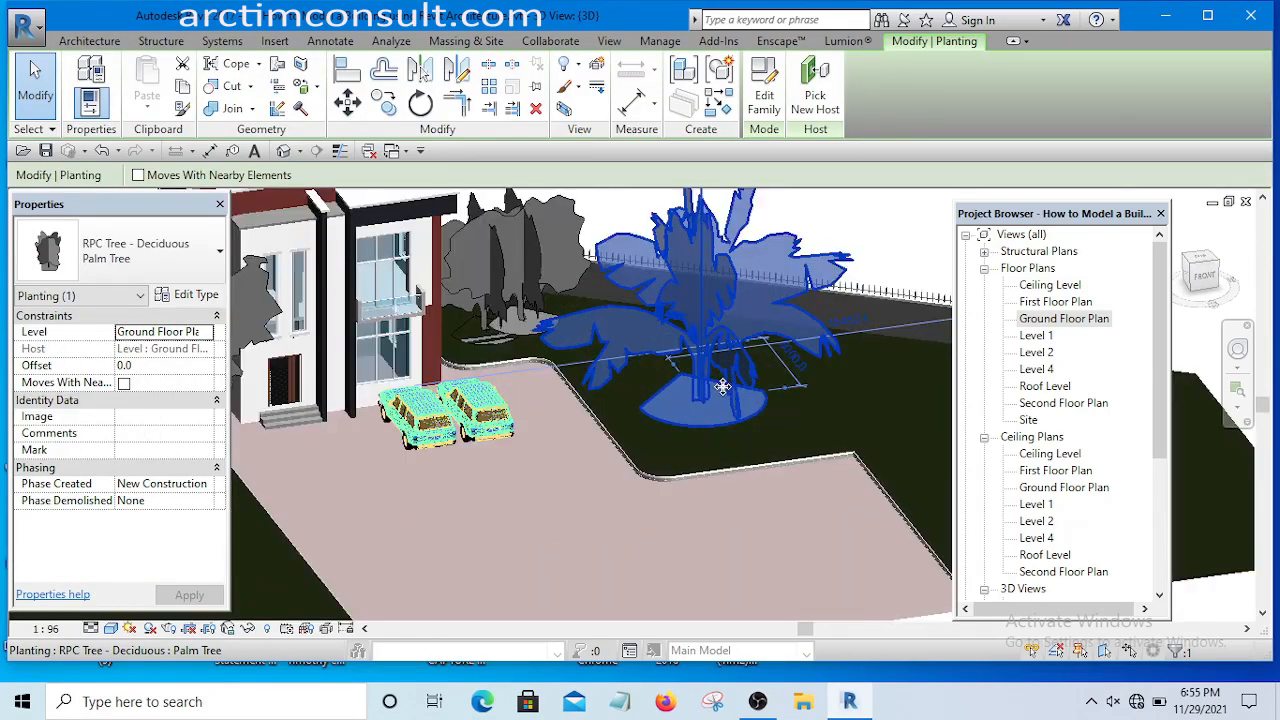
scroll(723, 387, "up", 1)
left_click_drag(709, 397, 667, 414)
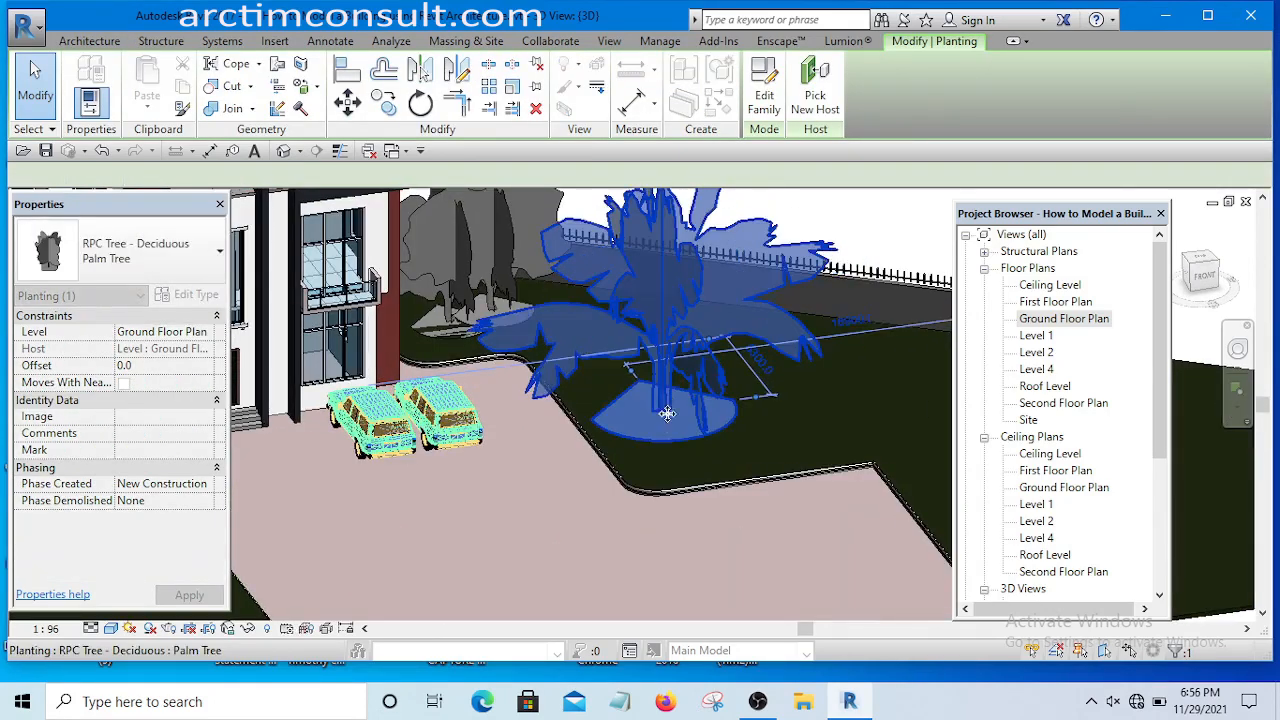
scroll(652, 424, "down", 3)
left_click(726, 266)
middle_click_drag(726, 266, 766, 323, "shift")
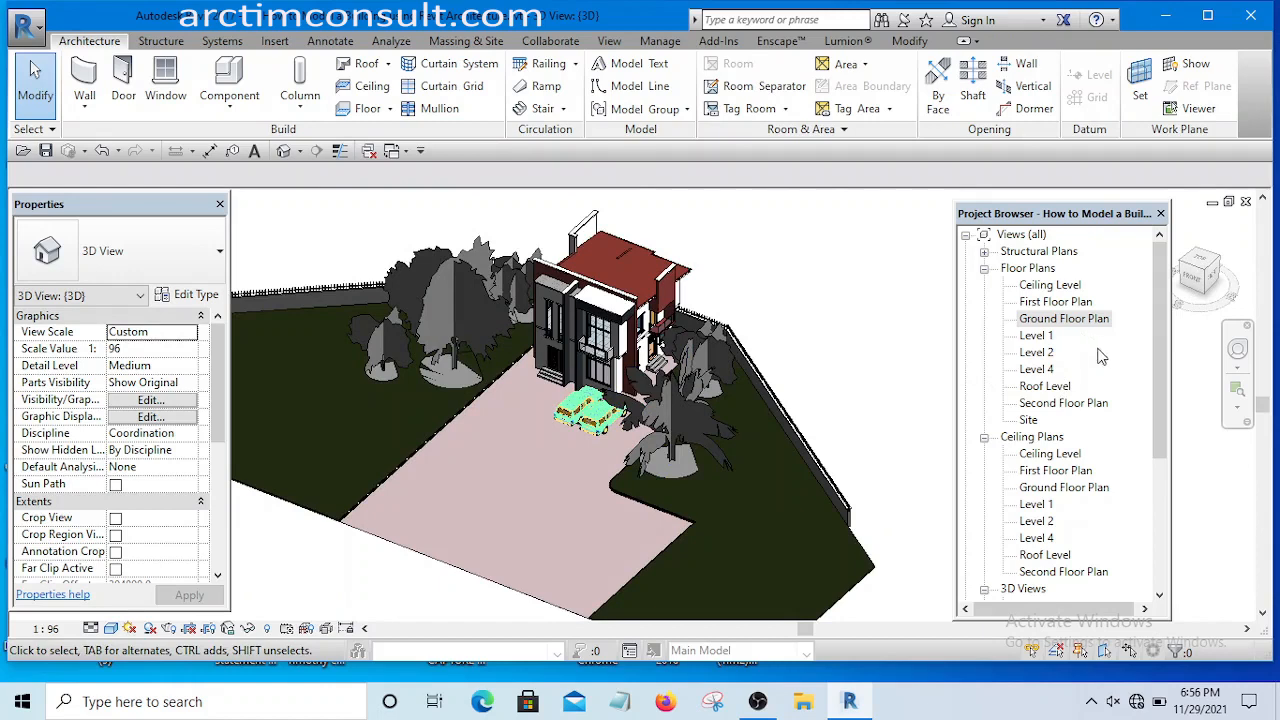
- Open the Level 1 floor plan and frame the house with the lawns on both sides
double_click(1058, 320)
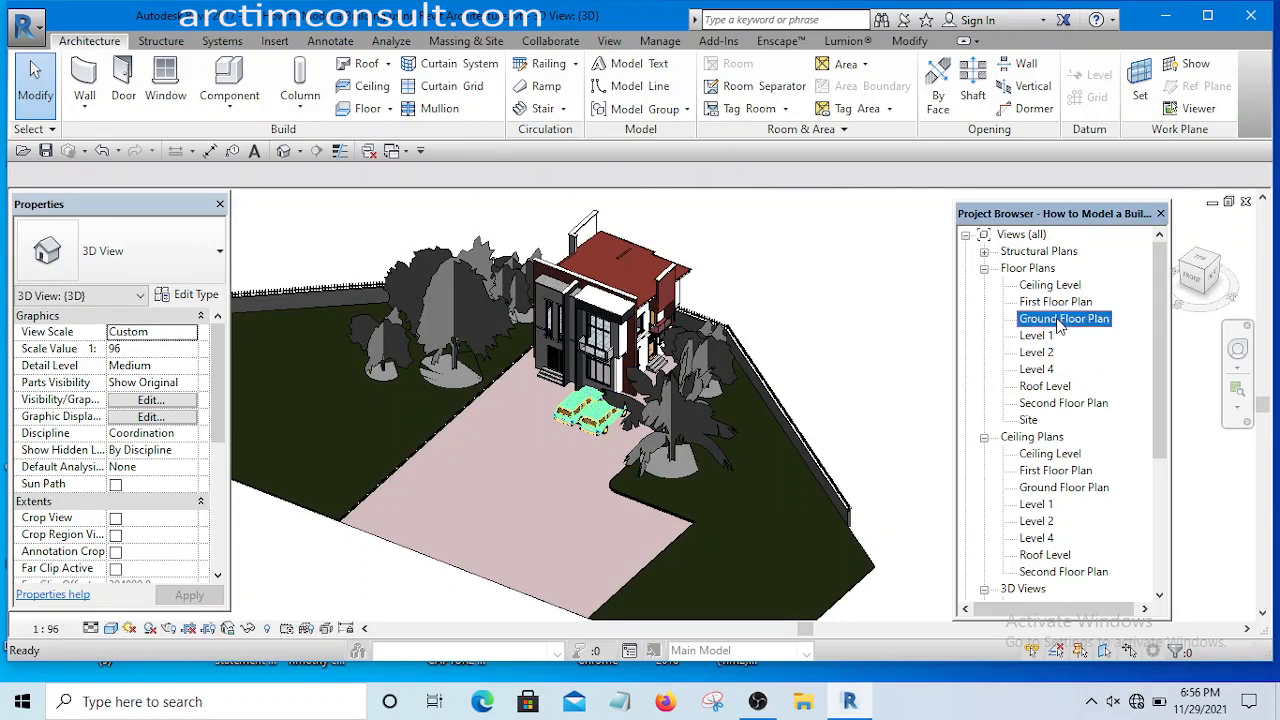
double_click(1036, 336)
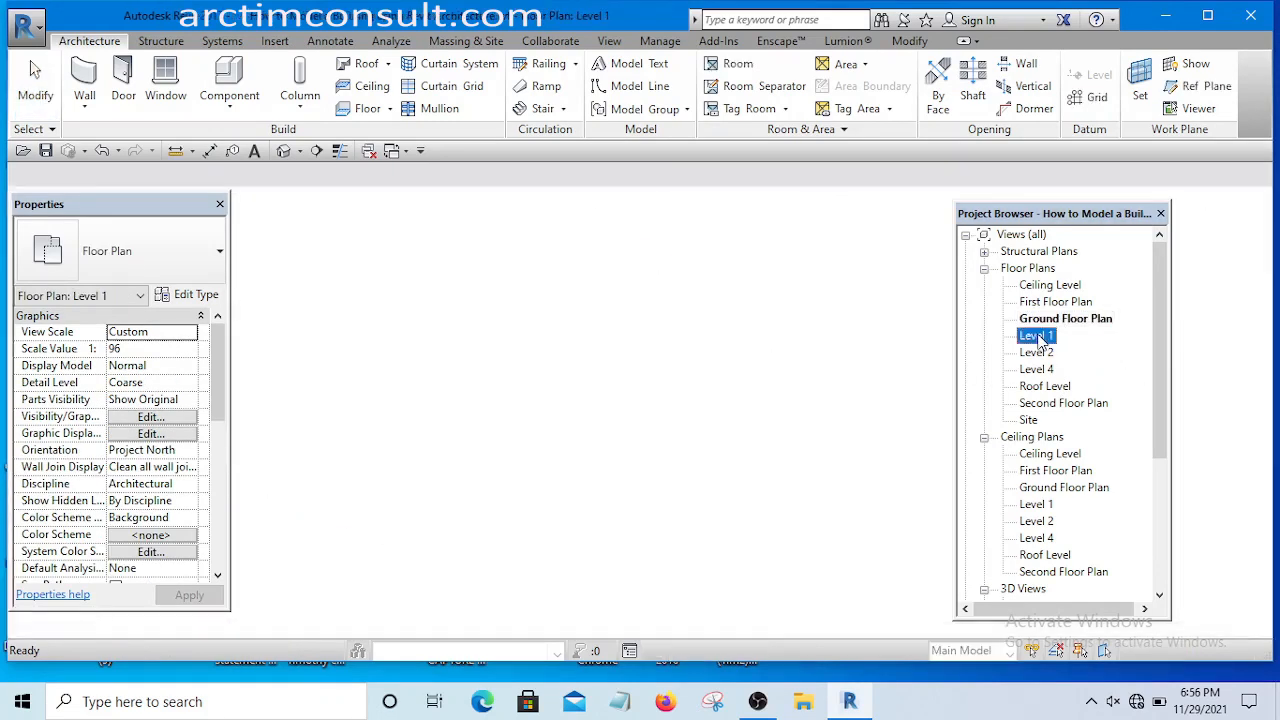
scroll(410, 242, "up", 4)
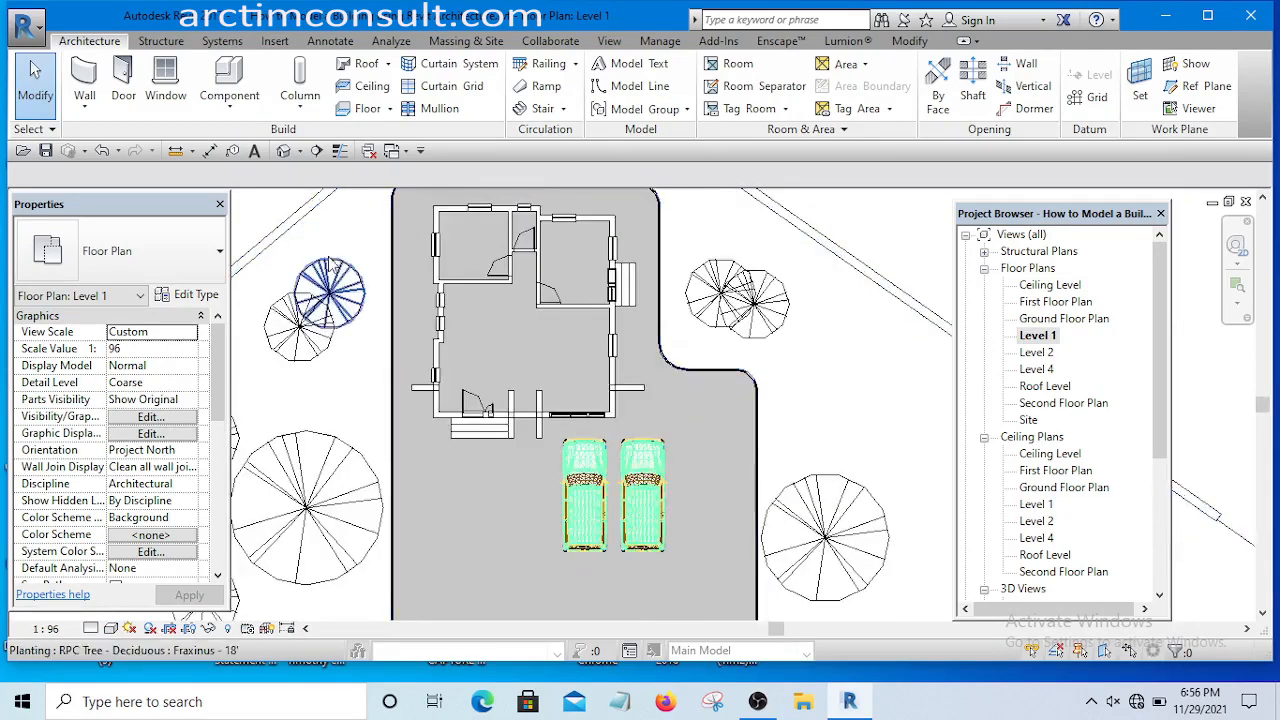
scroll(430, 280, "down", 6)
scroll(447, 316, "up", 3)
scroll(447, 316, "up", 2)
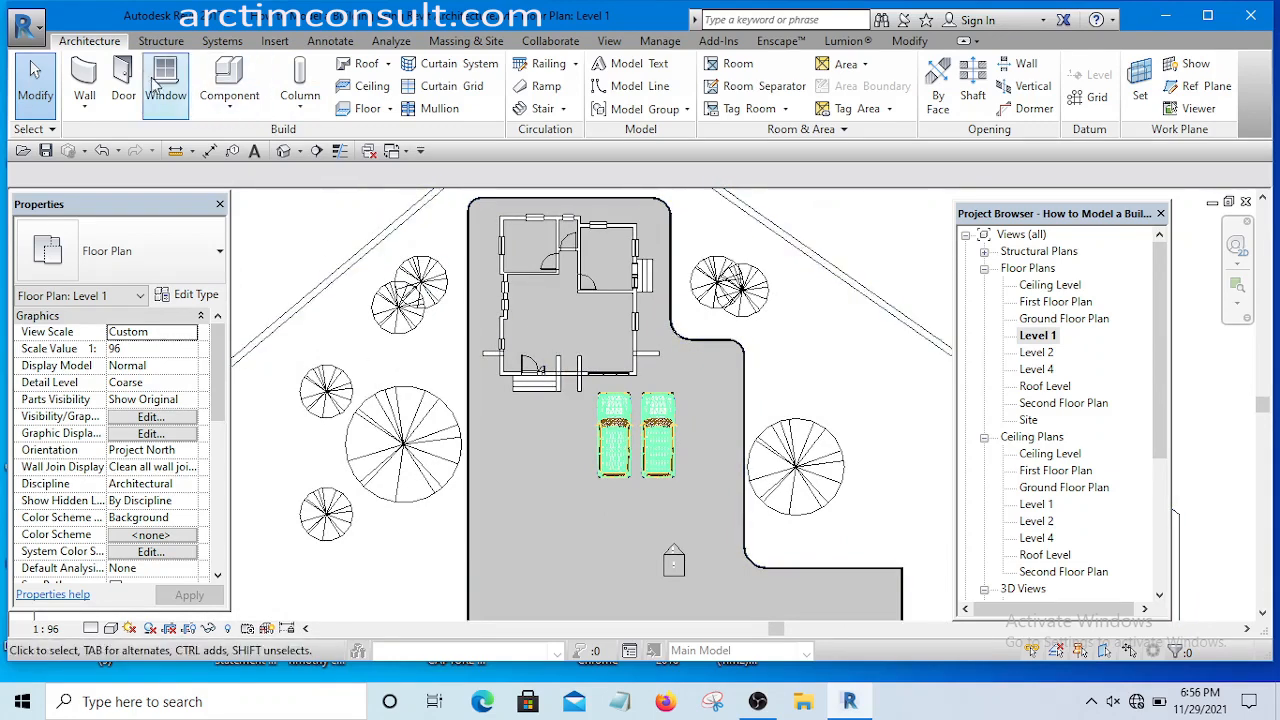
- Start placing a component and load the RPC Shrub.rfa family from the Planting folder of the US Imperial library
left_click(227, 104)
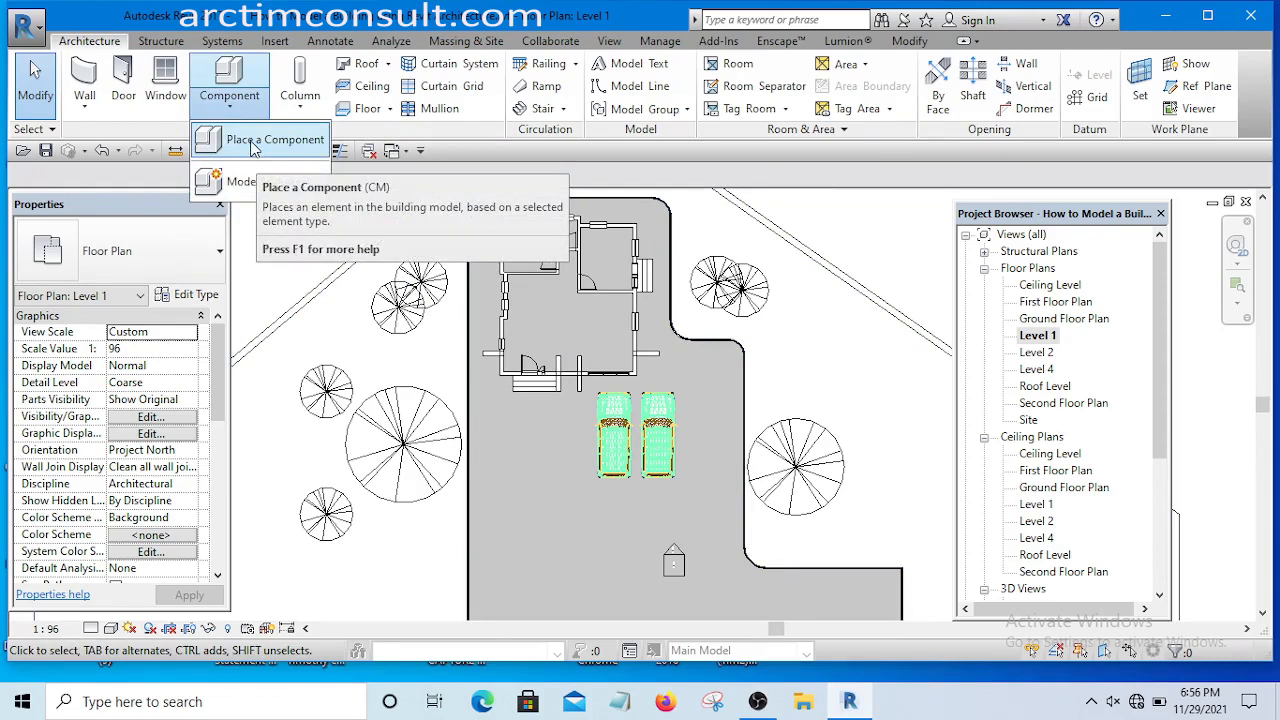
left_click(253, 145)
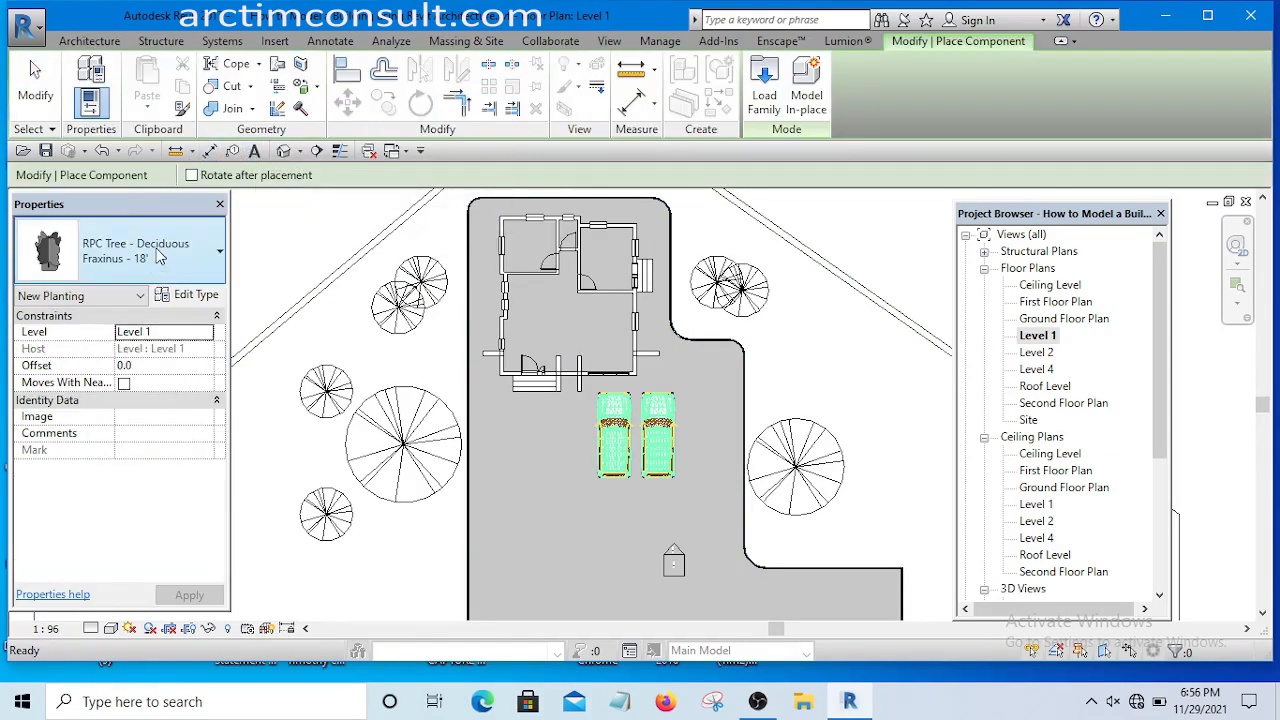
left_click(157, 257)
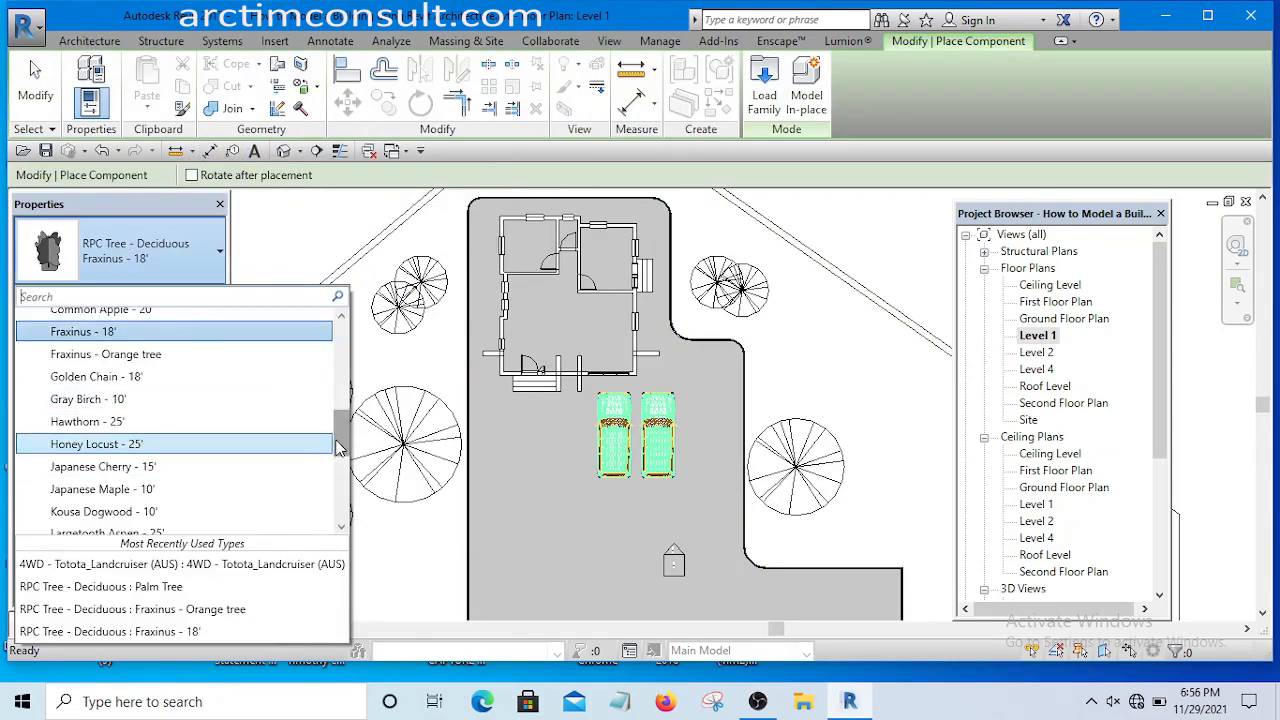
mouse_move(340, 448)
left_mouse_down()
mouse_move(345, 480)
mouse_move(336, 365)
mouse_move(330, 440)
left_mouse_up()
left_click_drag(330, 446, 332, 486)
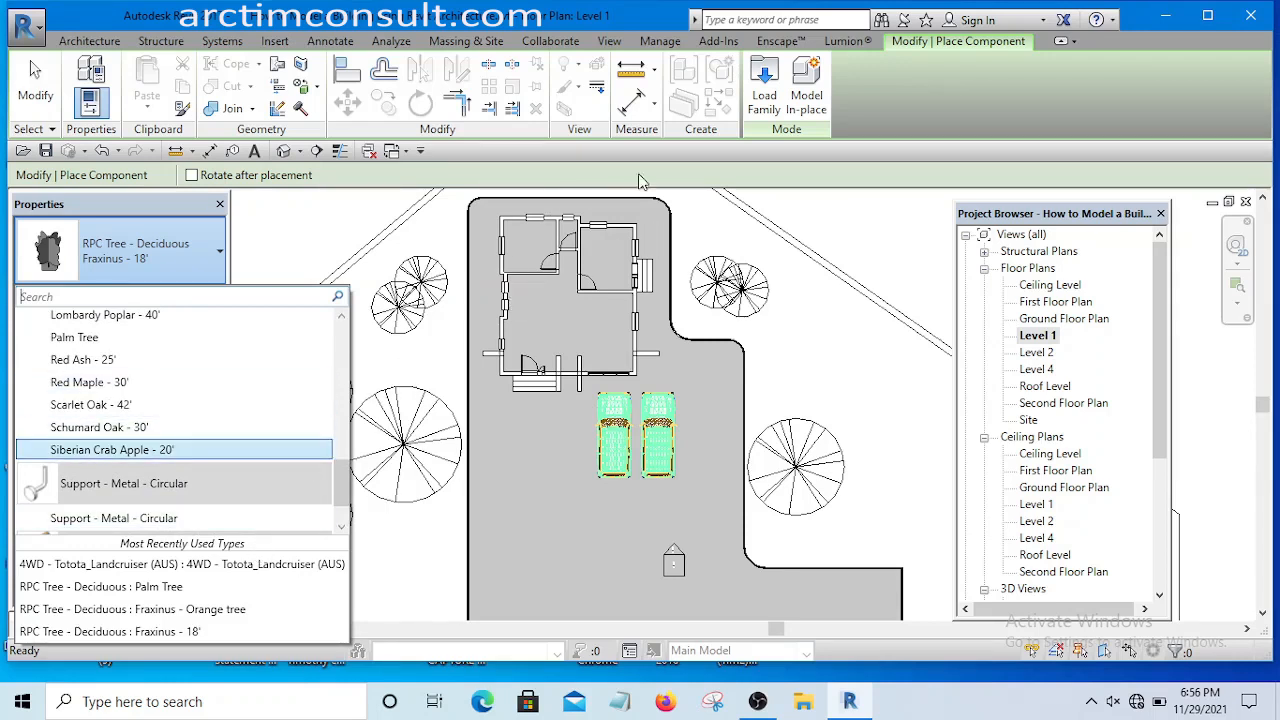
left_click(765, 93)
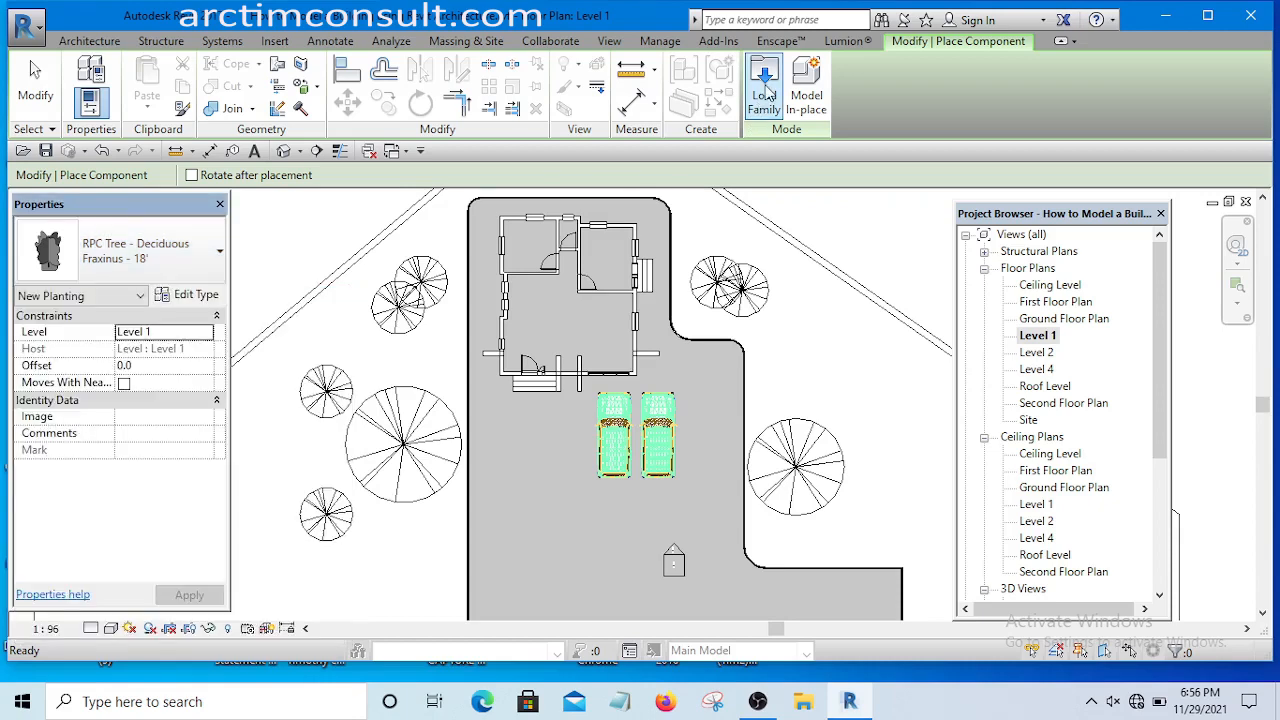
left_click(765, 93)
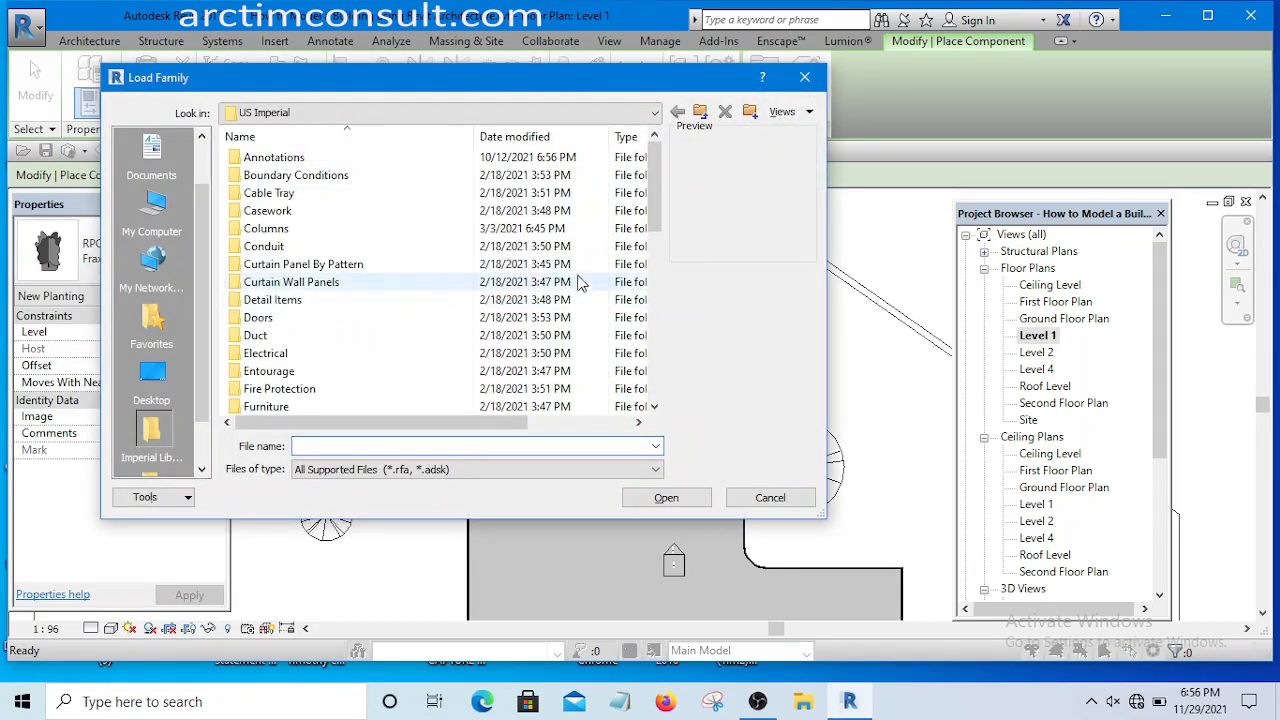
left_click_drag(655, 180, 651, 270)
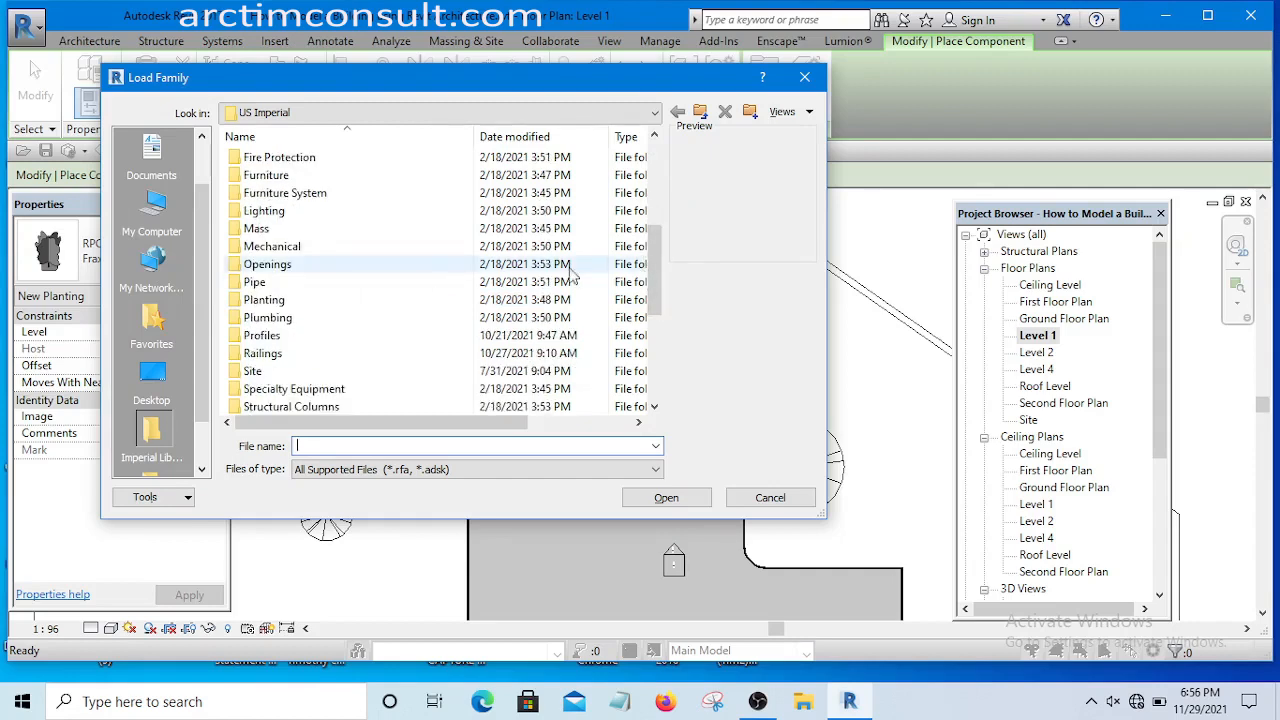
double_click(262, 300)
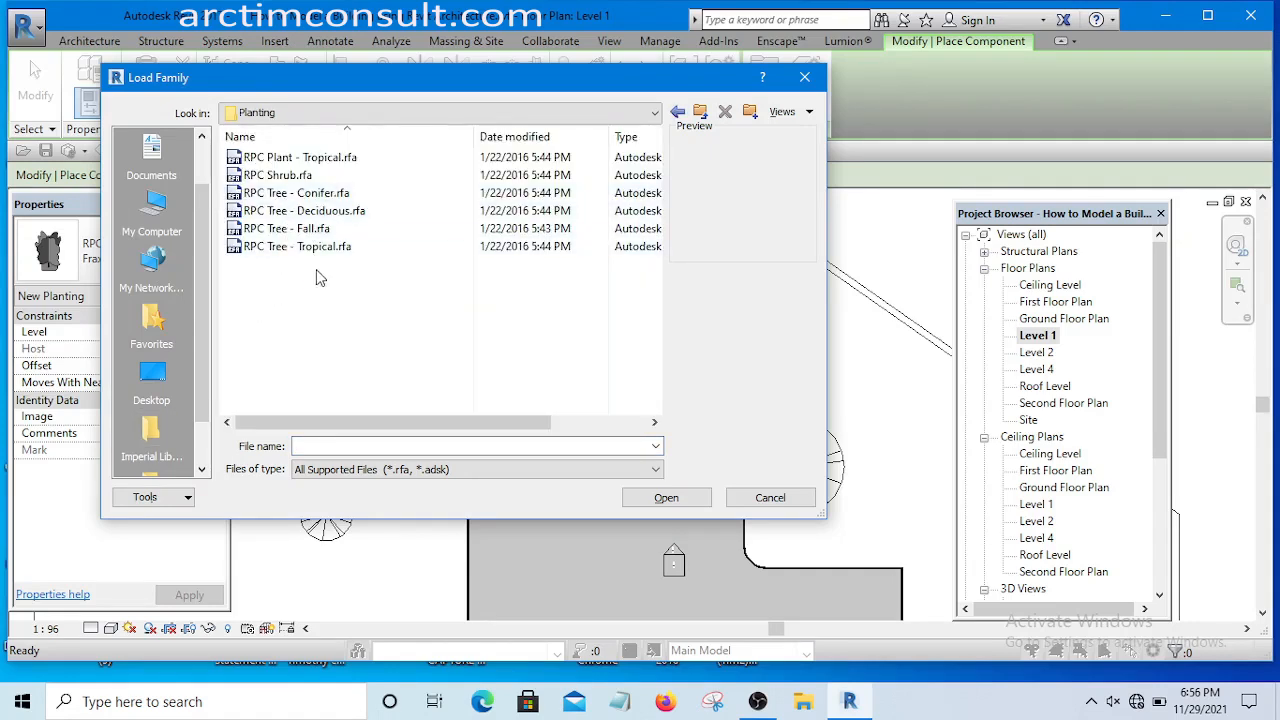
left_click(292, 177)
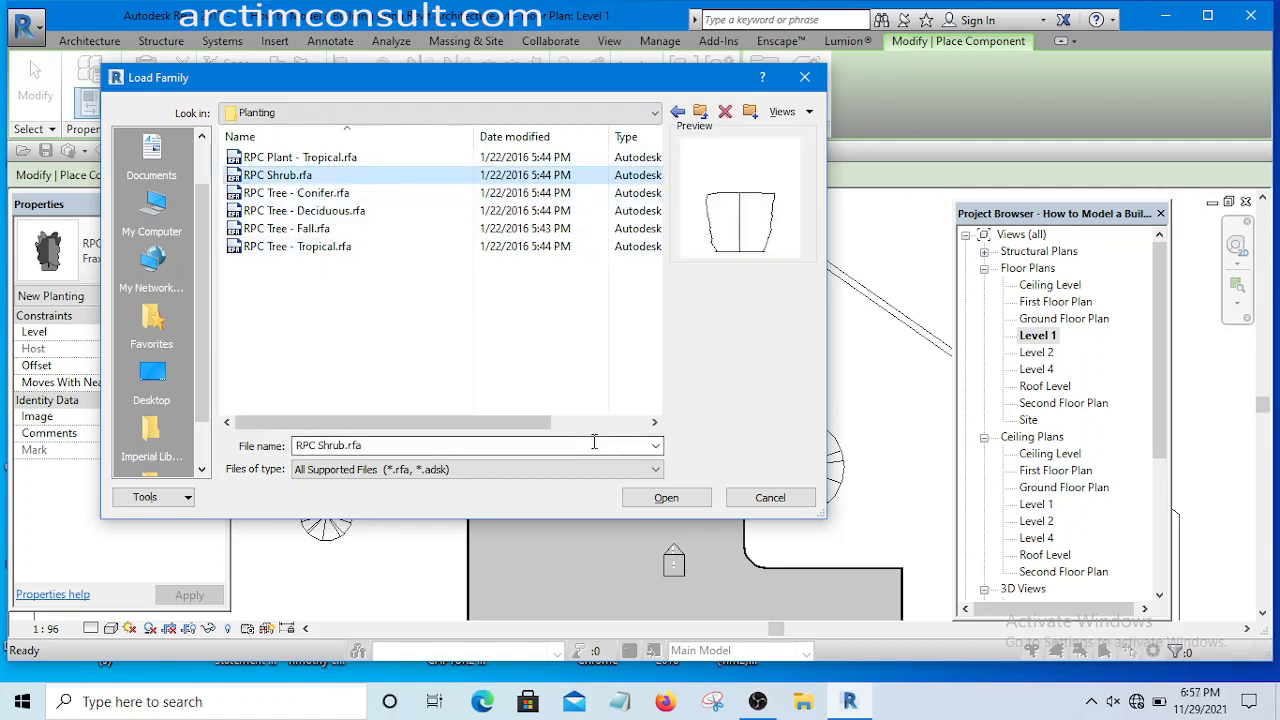
left_click(676, 502)
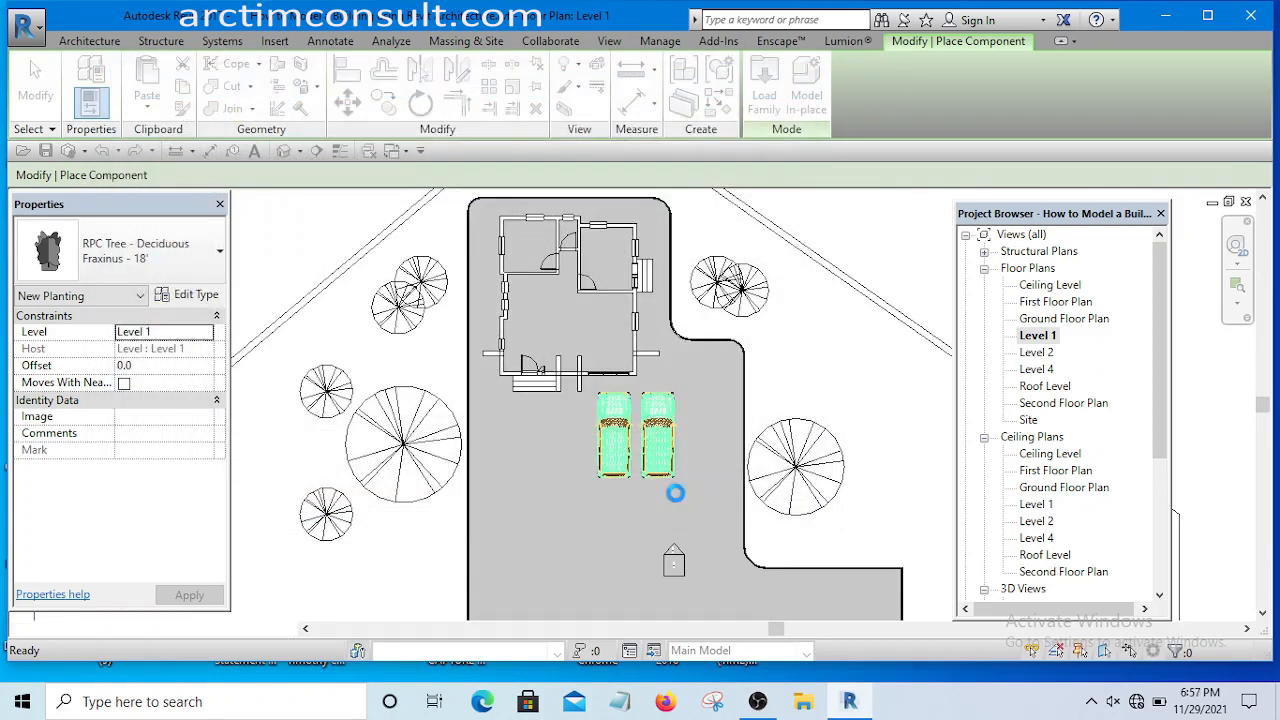
- Place three RPC Shrub Acacia 3'-6" plants on the left lawn along the driveway edge, two below and one above the large tree's centre
scroll(470, 490, "up", 5)
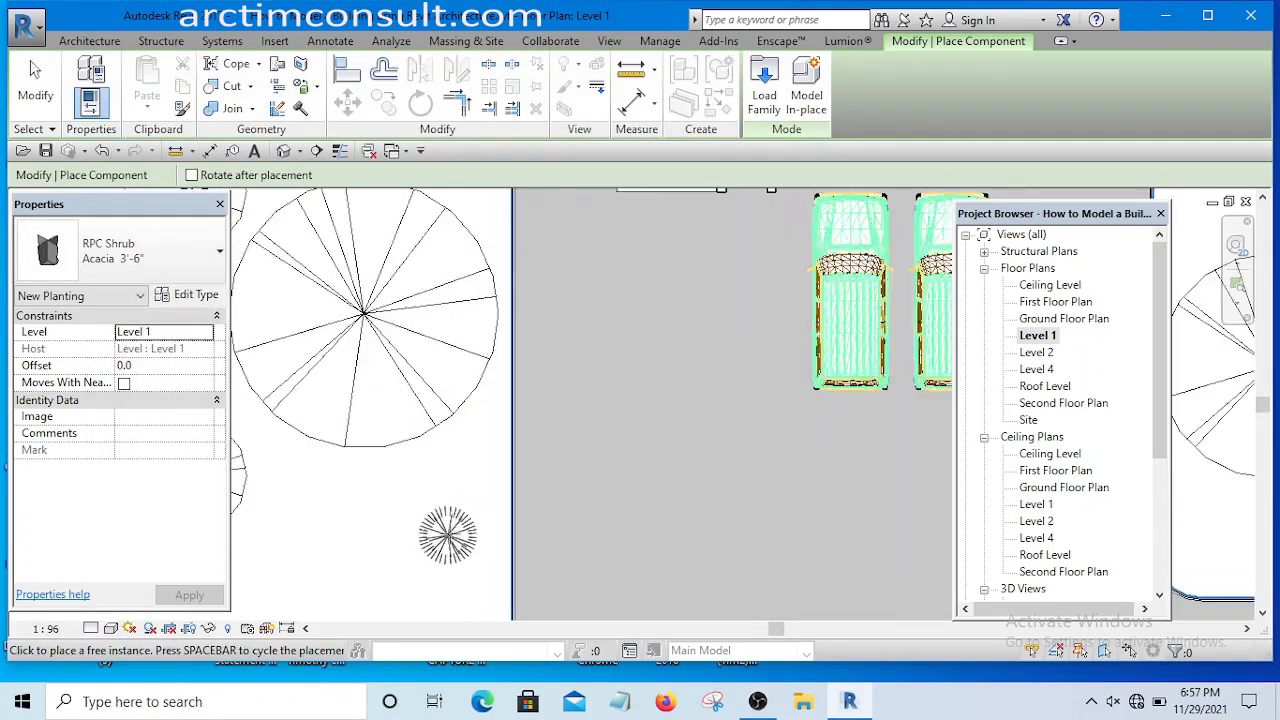
left_click(474, 483)
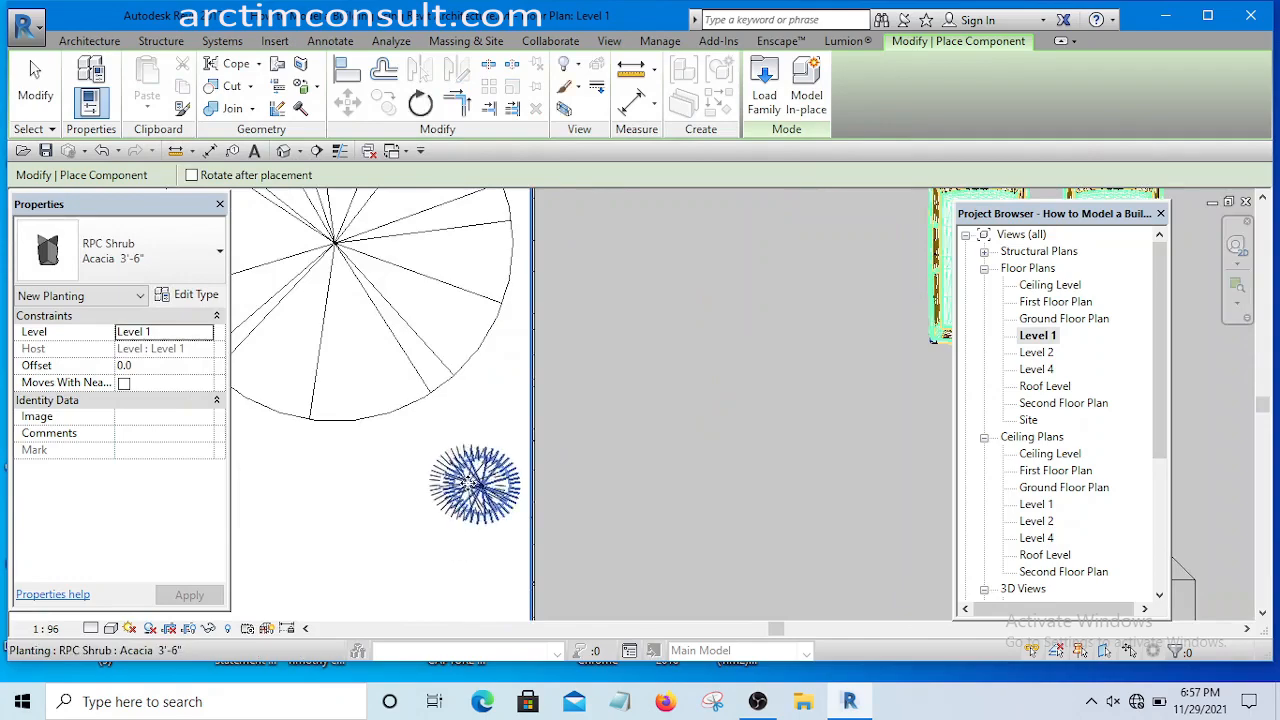
scroll(475, 487, "down", 2)
scroll(480, 432, "up", 2)
left_click(480, 439)
scroll(488, 455, "down", 3)
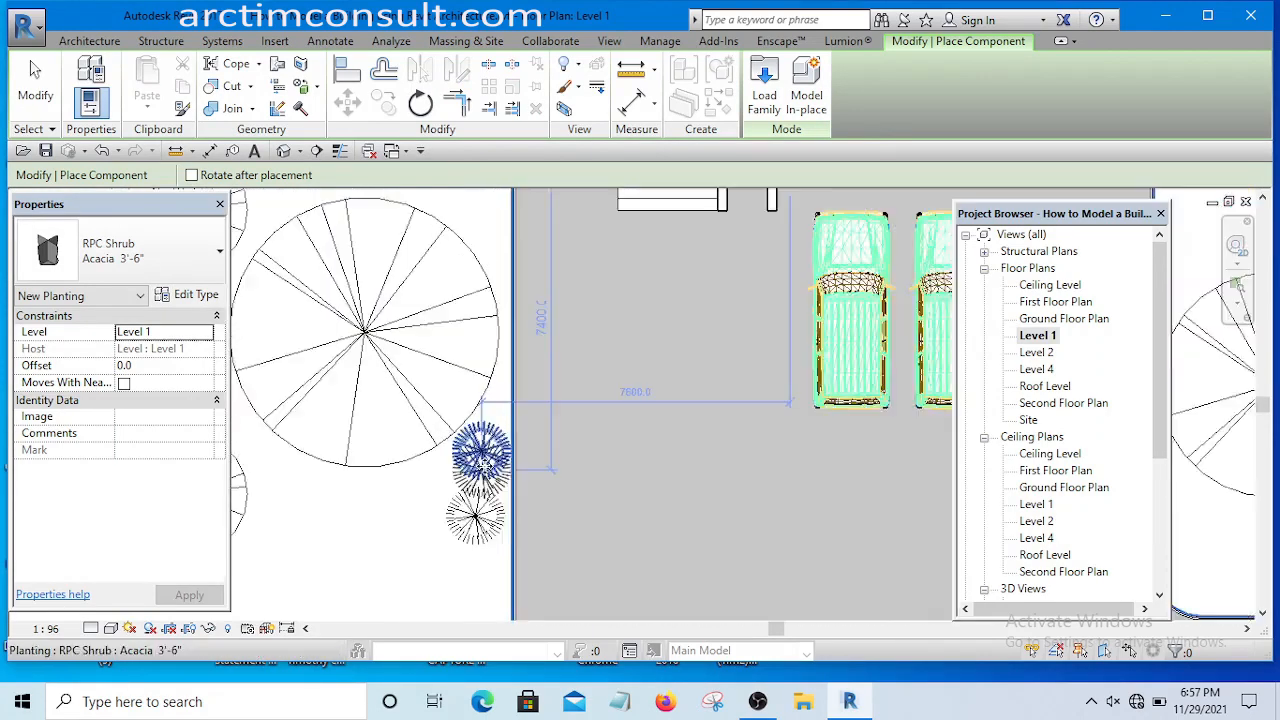
scroll(495, 359, "up", 2)
left_click(486, 291)
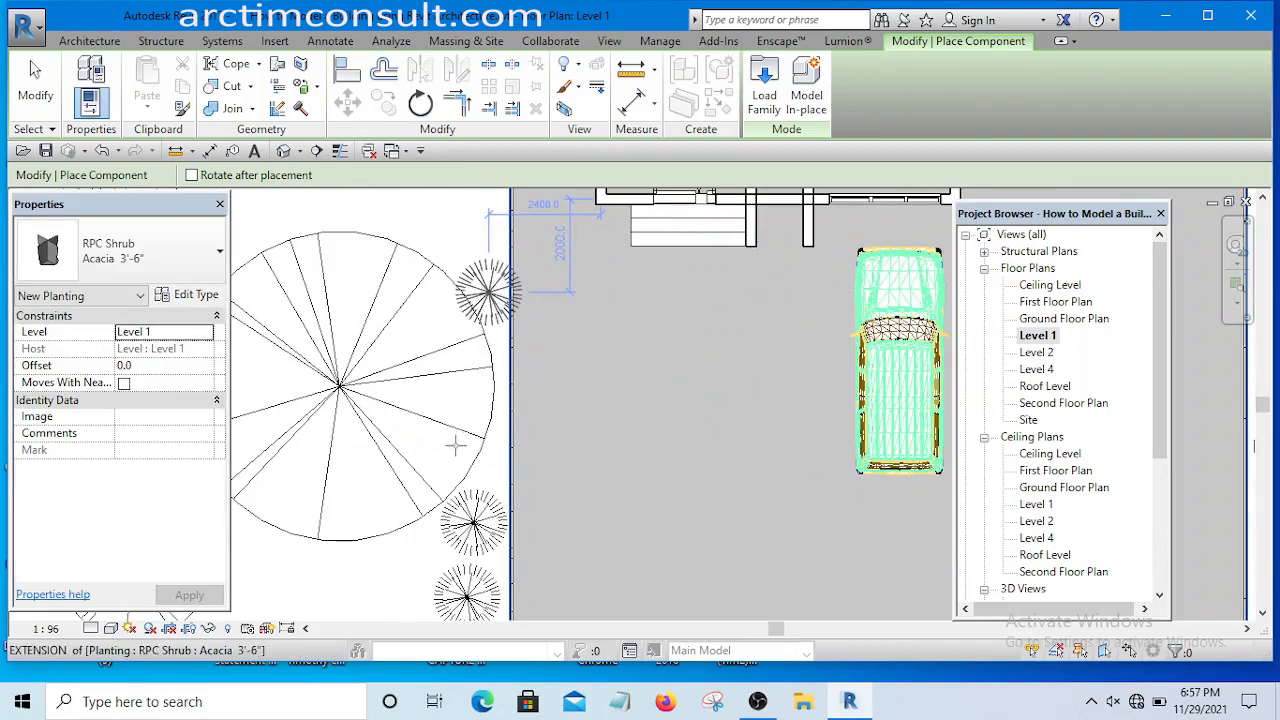
- Place three more Acacia 3'-6" shrubs in a line along the pavement edge beside the house's left wall and end the placement
scroll(456, 444, "down", 4)
scroll(464, 323, "up", 3)
left_click(474, 443)
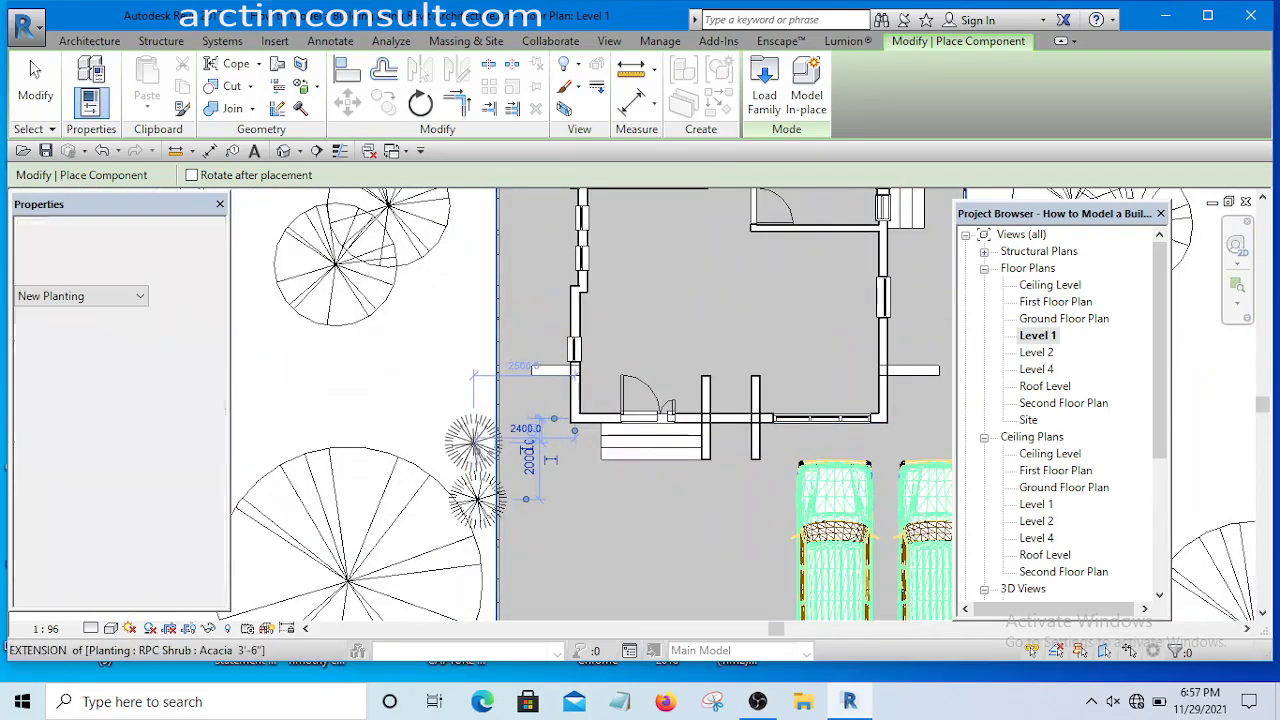
scroll(474, 456, "down", 1)
scroll(475, 362, "up", 1)
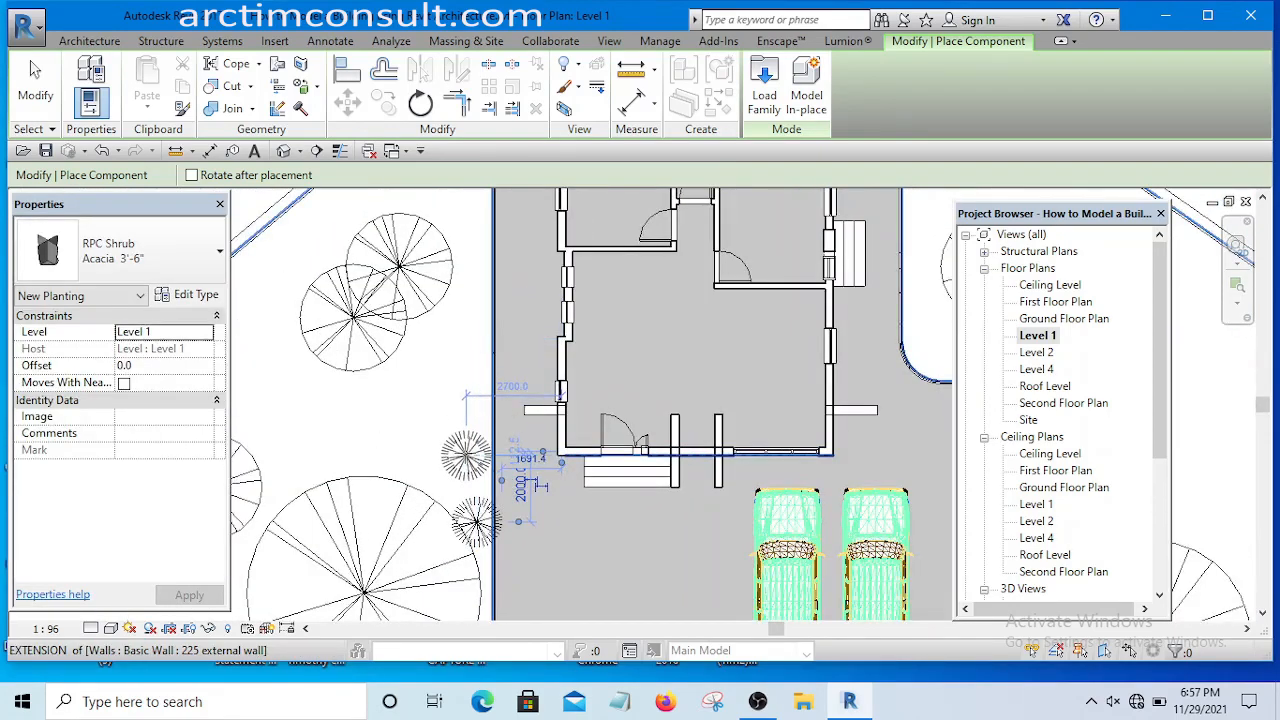
left_click(467, 365)
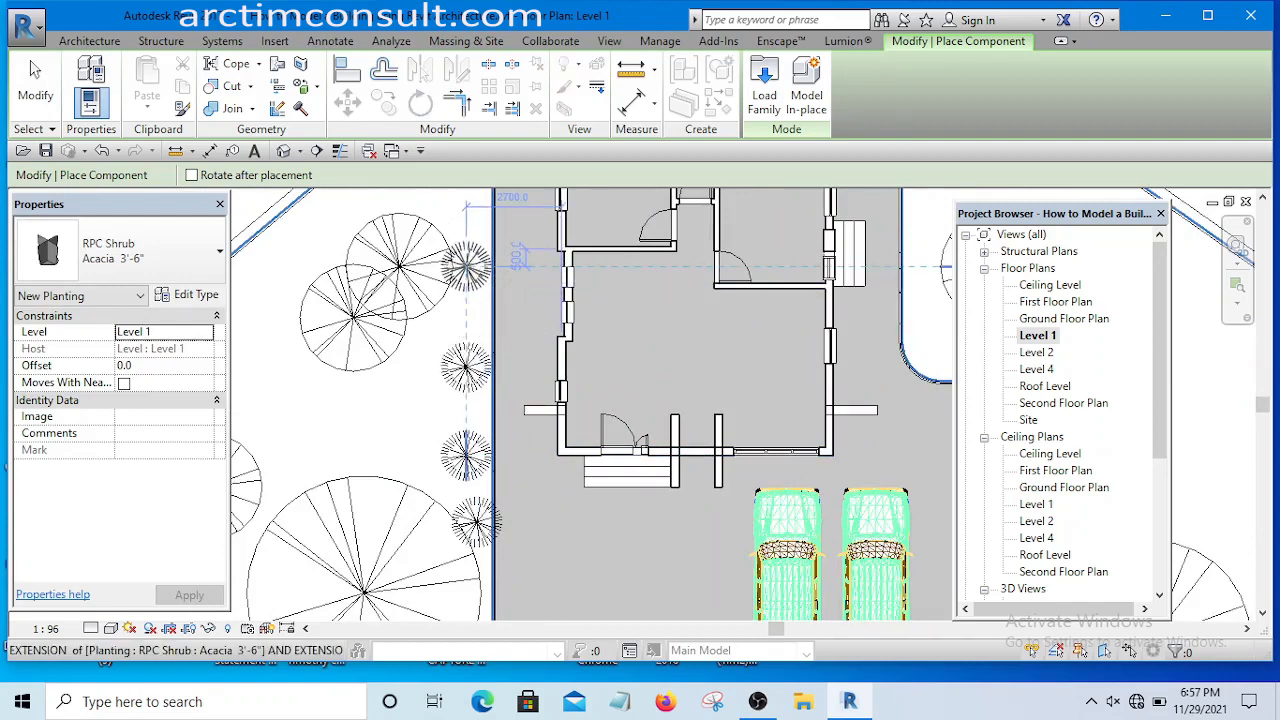
scroll(466, 260, "down", 3)
scroll(486, 286, "up", 2)
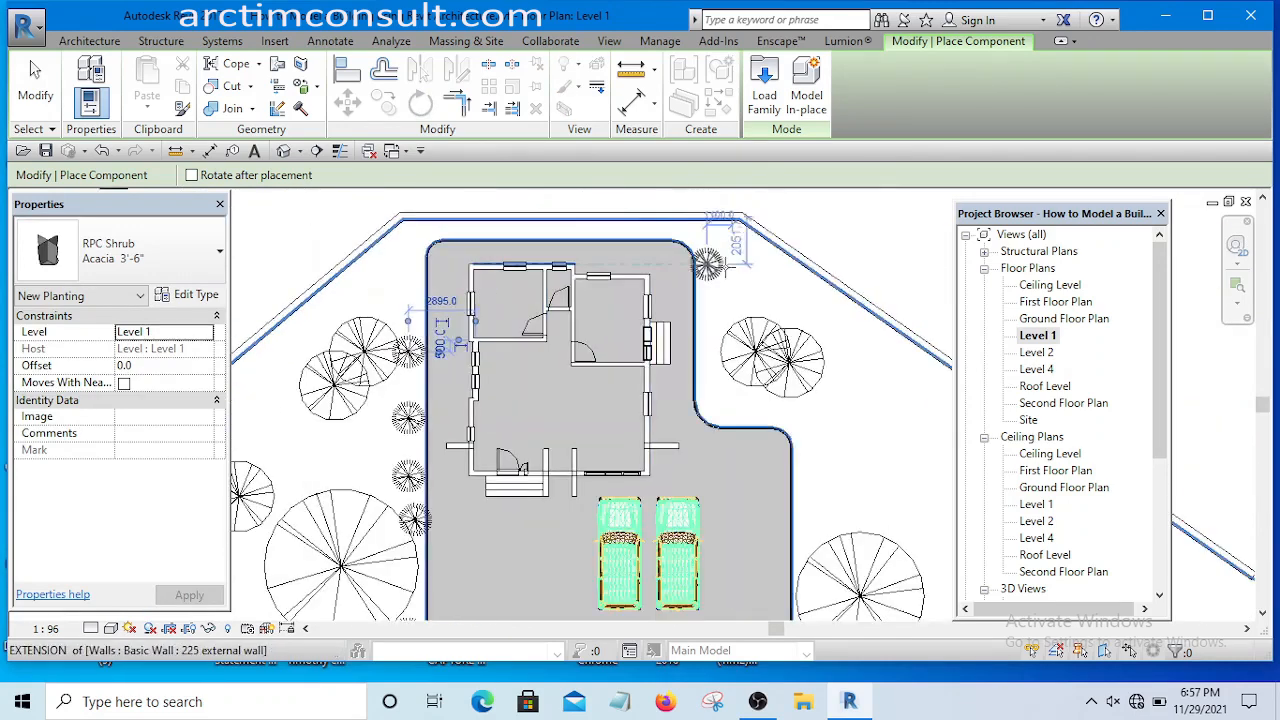
right_click(745, 263)
left_click(769, 273)
right_click(850, 253)
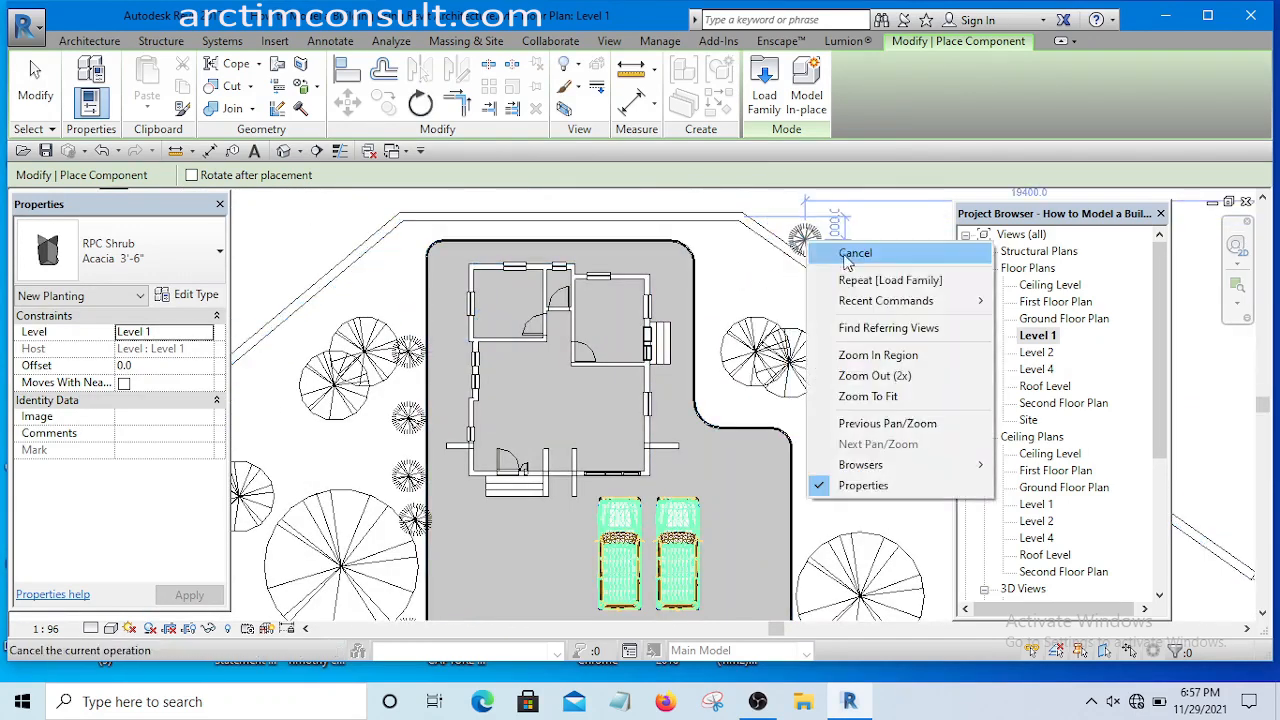
left_click(858, 258)
- Change the Acacia 3'-6" shrub type's render appearance to Oleander, accept the type properties and deselect the shrub
scroll(525, 293, "down", 1)
scroll(464, 436, "up", 4)
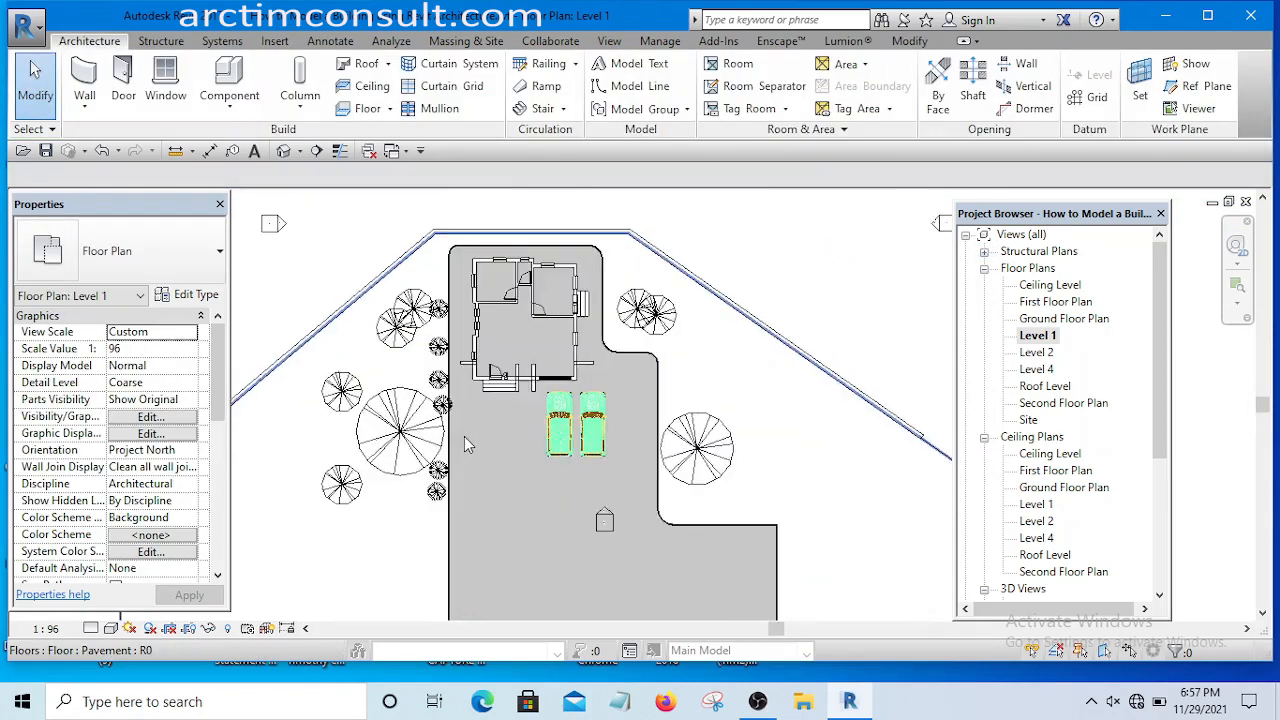
scroll(418, 500, "up", 1)
left_click(418, 500)
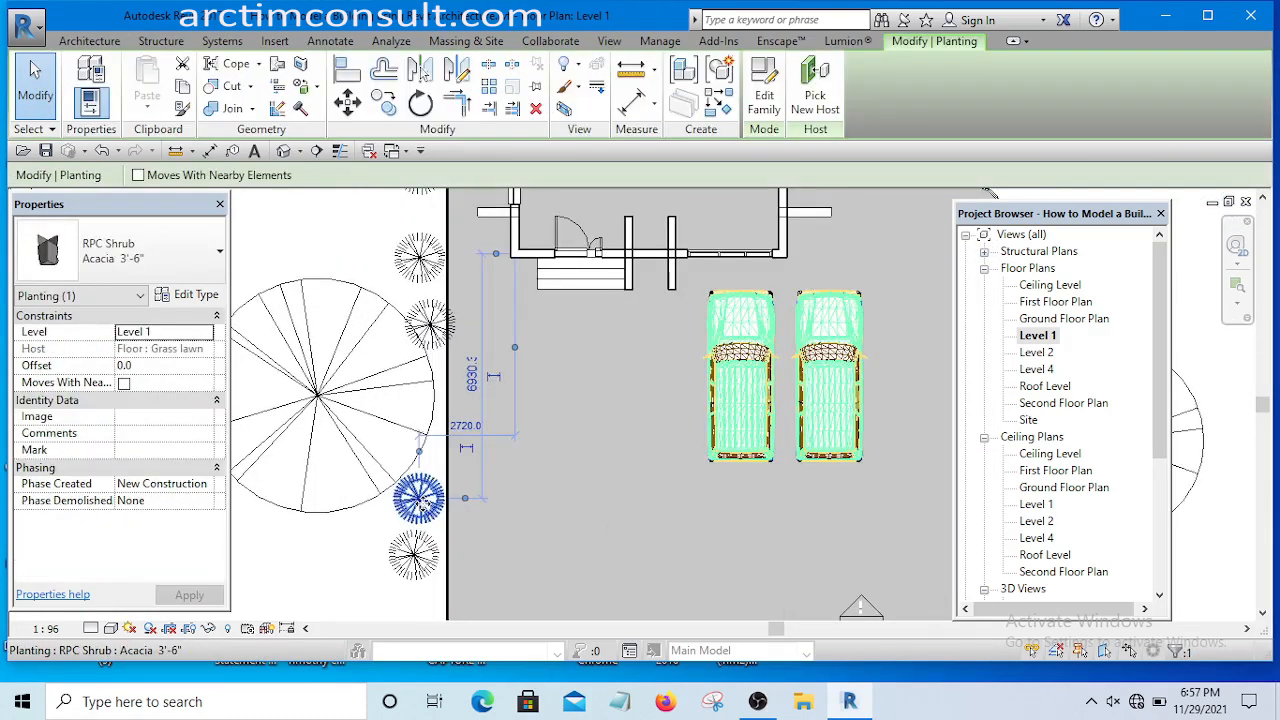
left_click(194, 295)
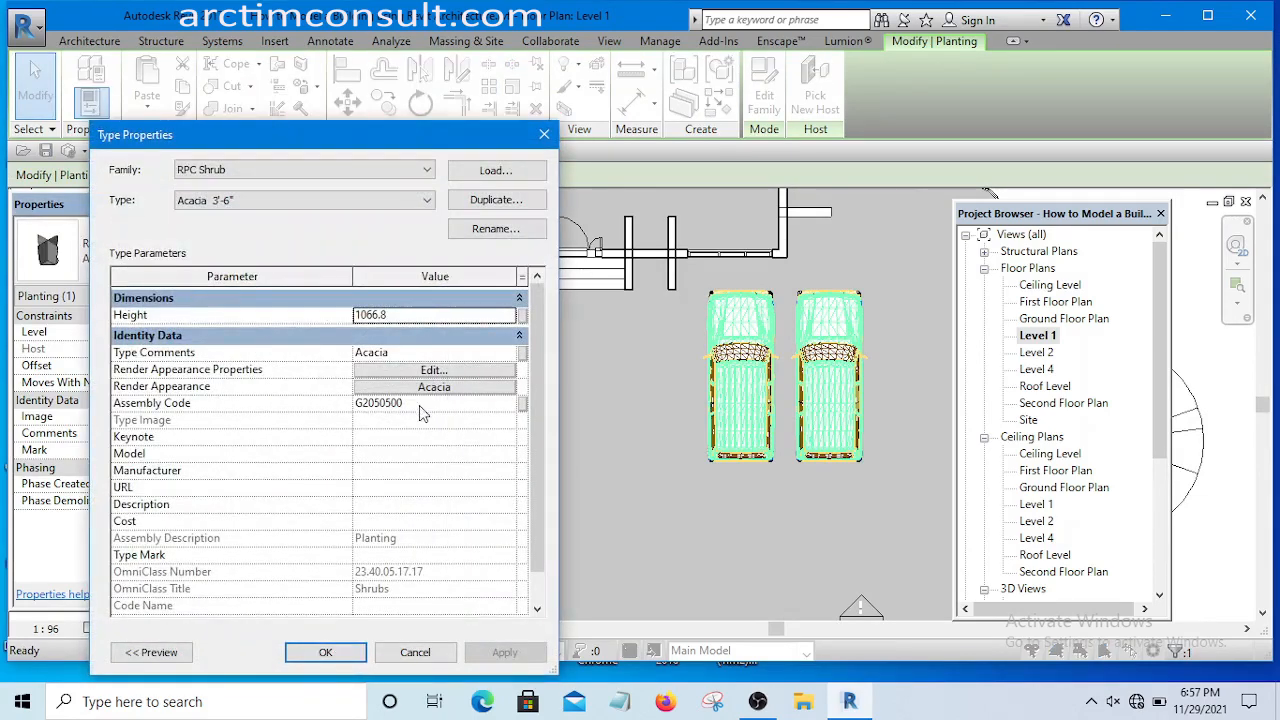
left_click(447, 388)
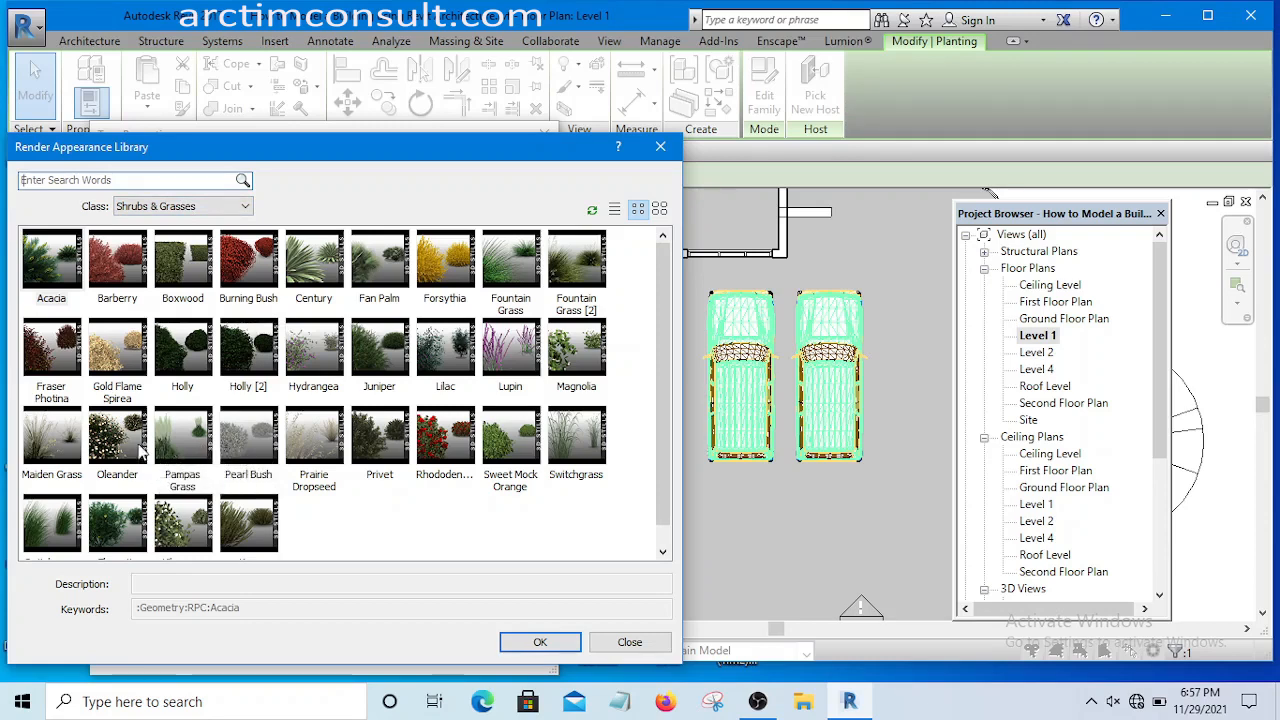
left_click(104, 450)
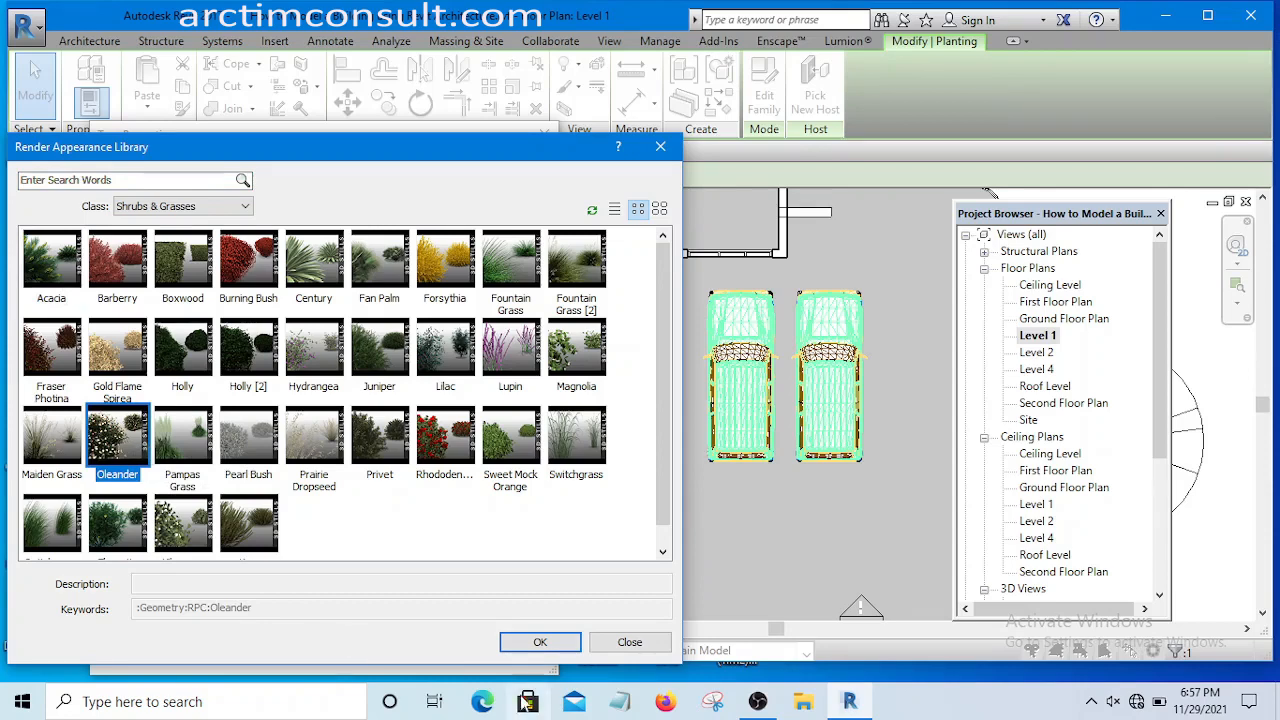
left_click(538, 642)
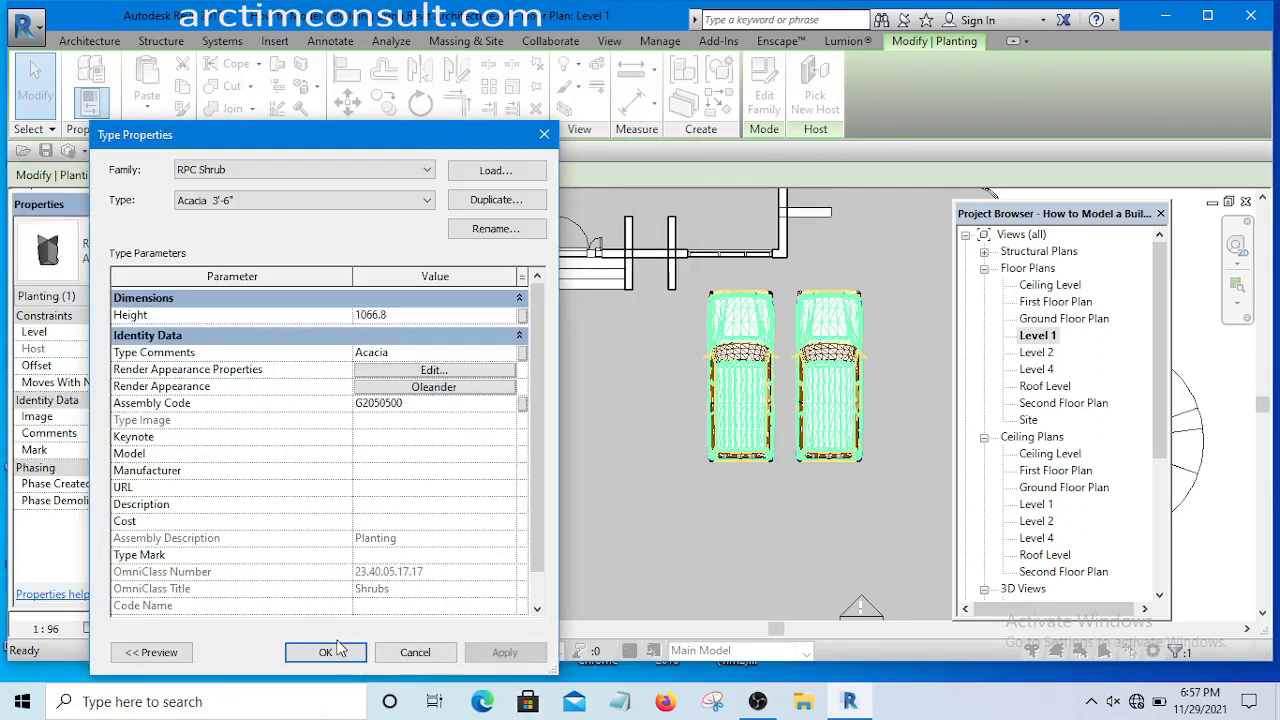
left_click(322, 651)
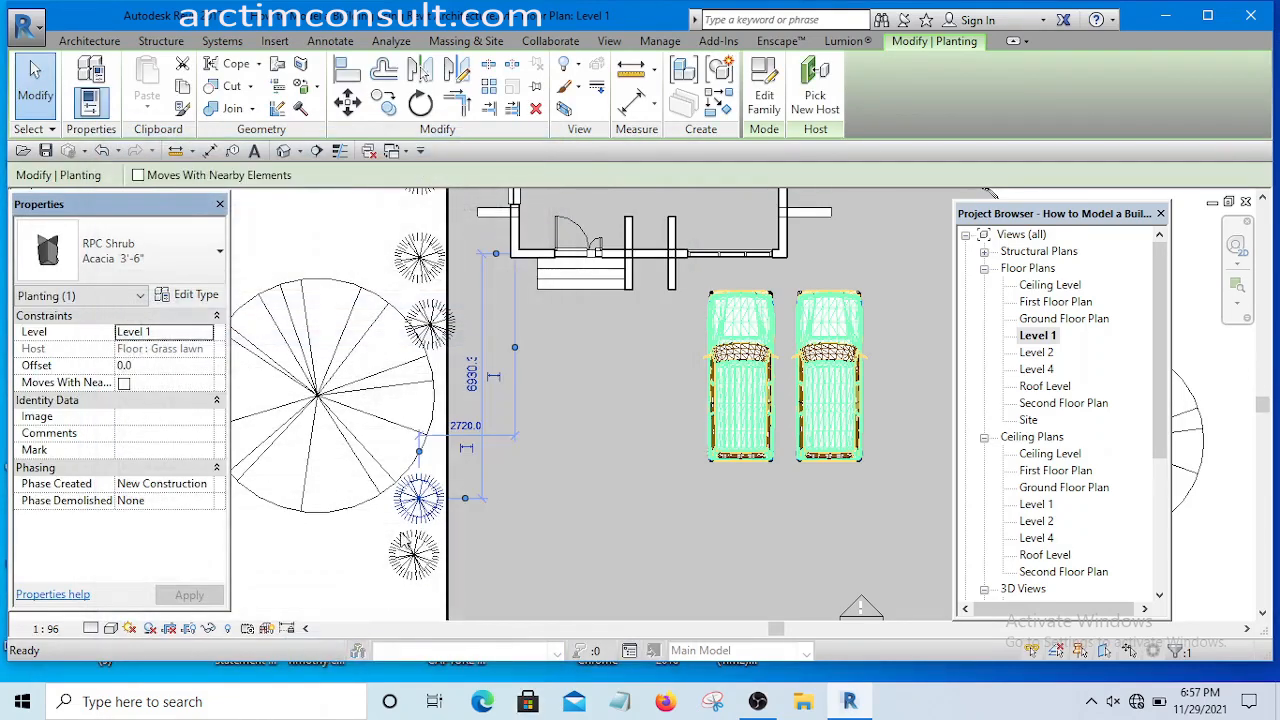
scroll(421, 500, "down", 1)
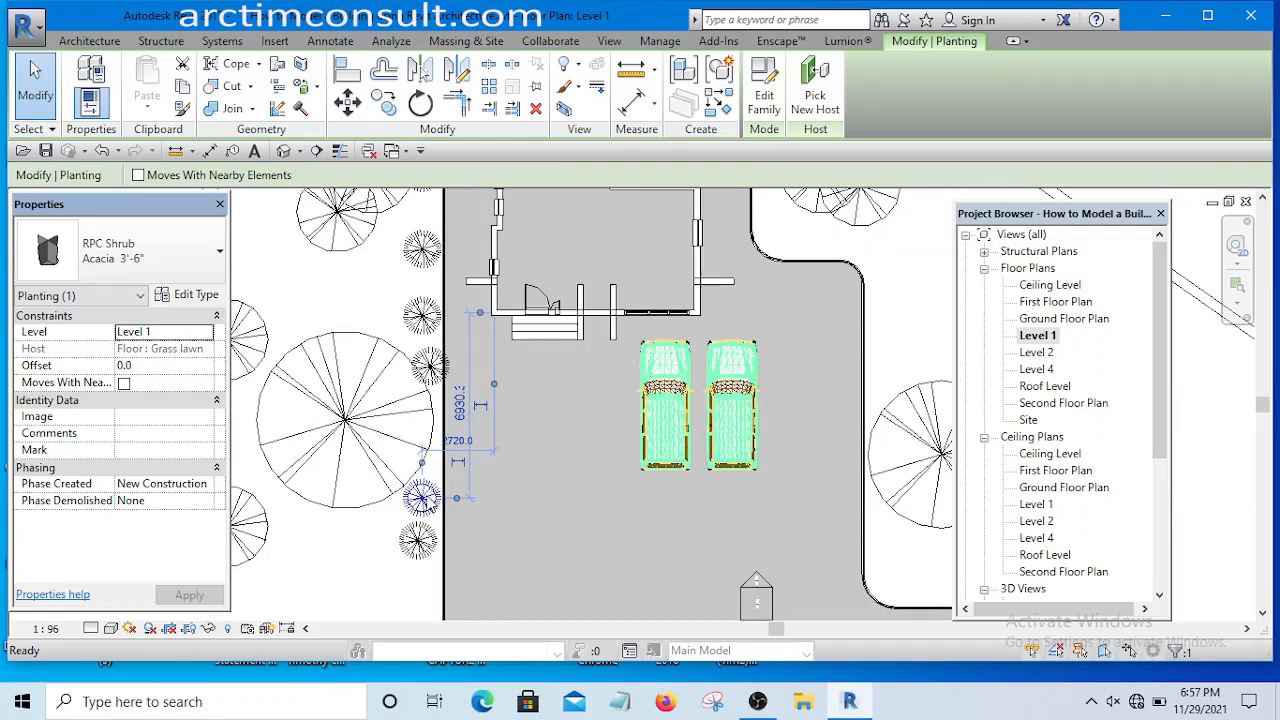
scroll(423, 503, "down", 2)
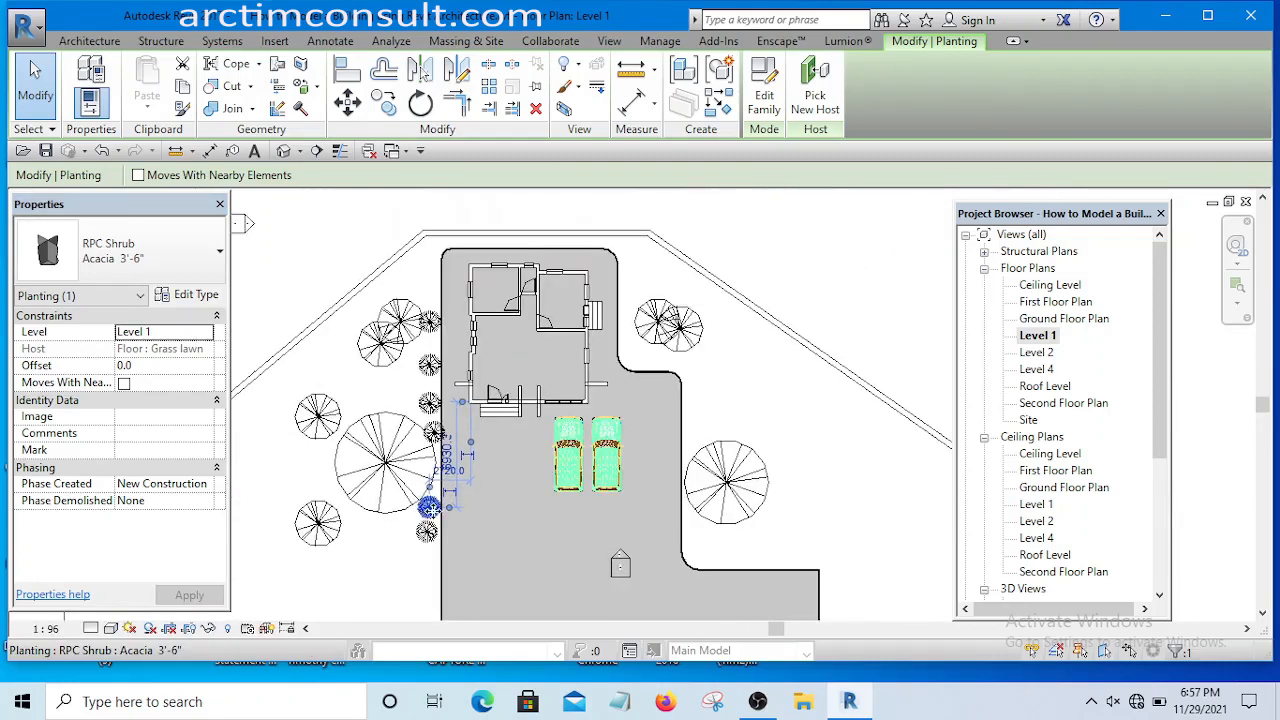
middle_click_drag(430, 507, 432, 529)
key("Escape")
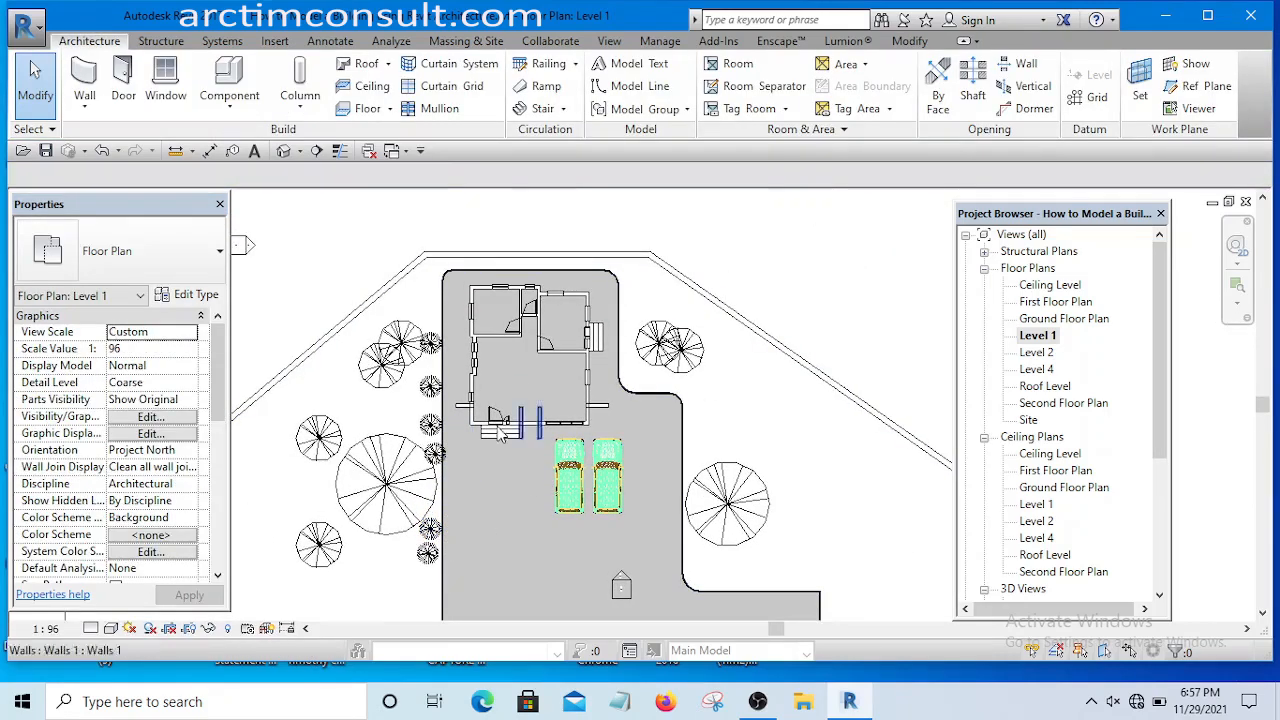
- Duplicate the type of the lowest shrub beside the driveway under the name Acacia 2
scroll(440, 530, "up", 4)
left_click(469, 500)
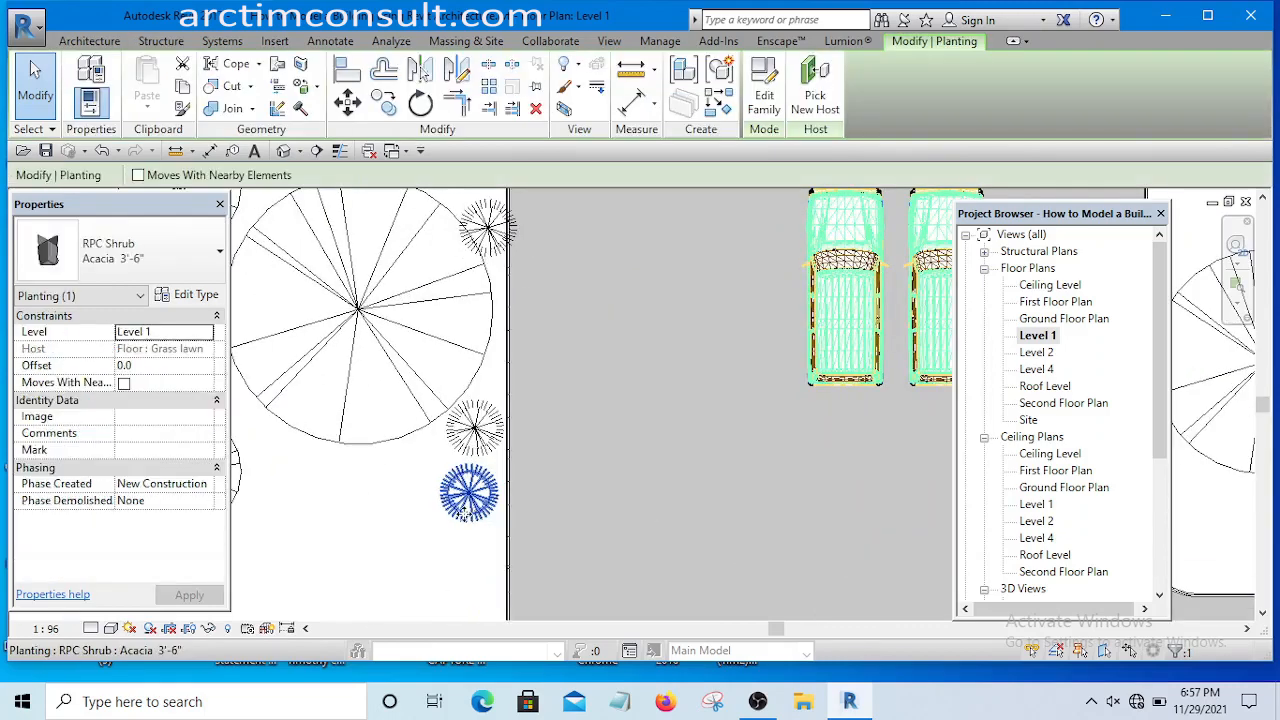
left_click(195, 296)
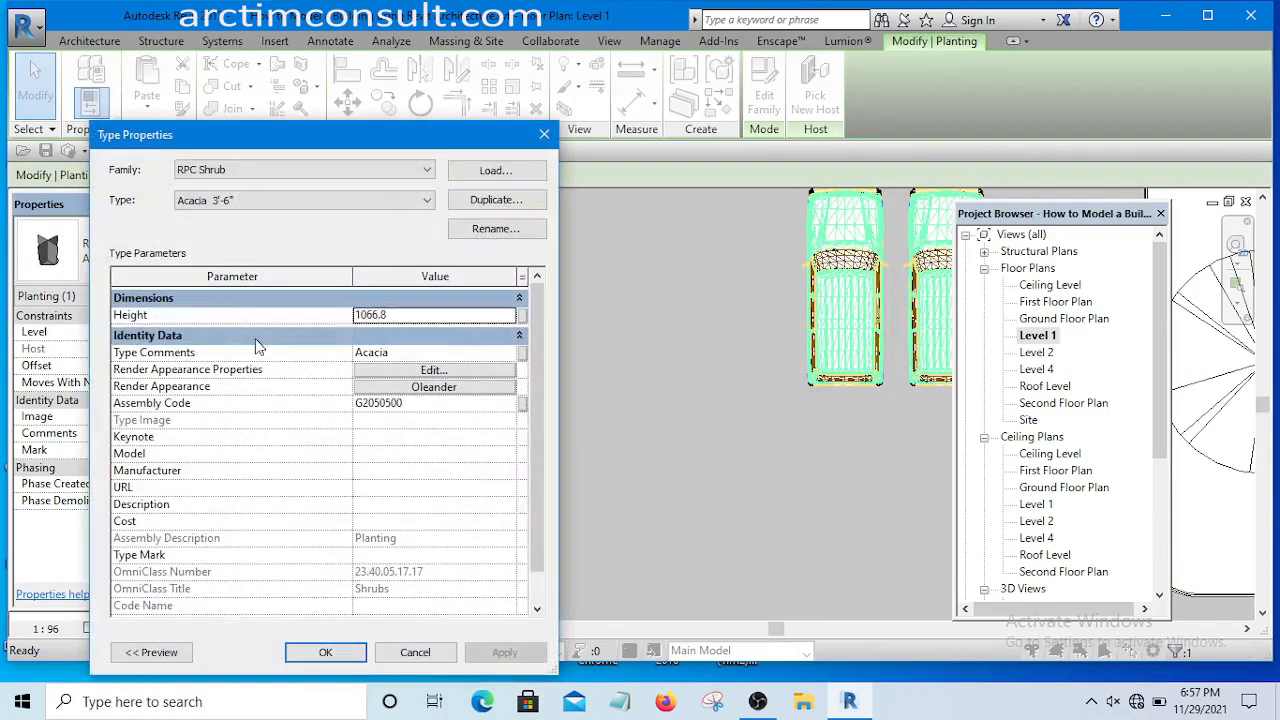
left_click(496, 199)
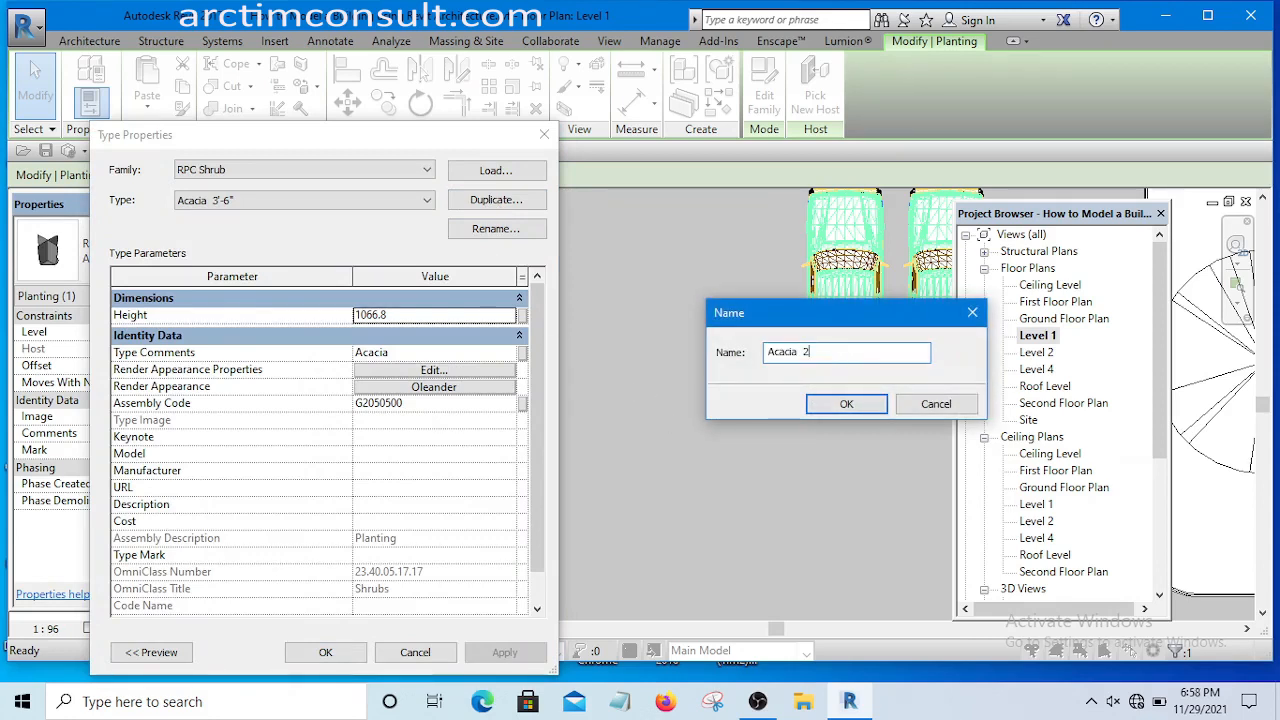
left_click(846, 404)
- Assign the Century render appearance to the Acacia 2 shrub type and accept the type properties
left_click(432, 387)
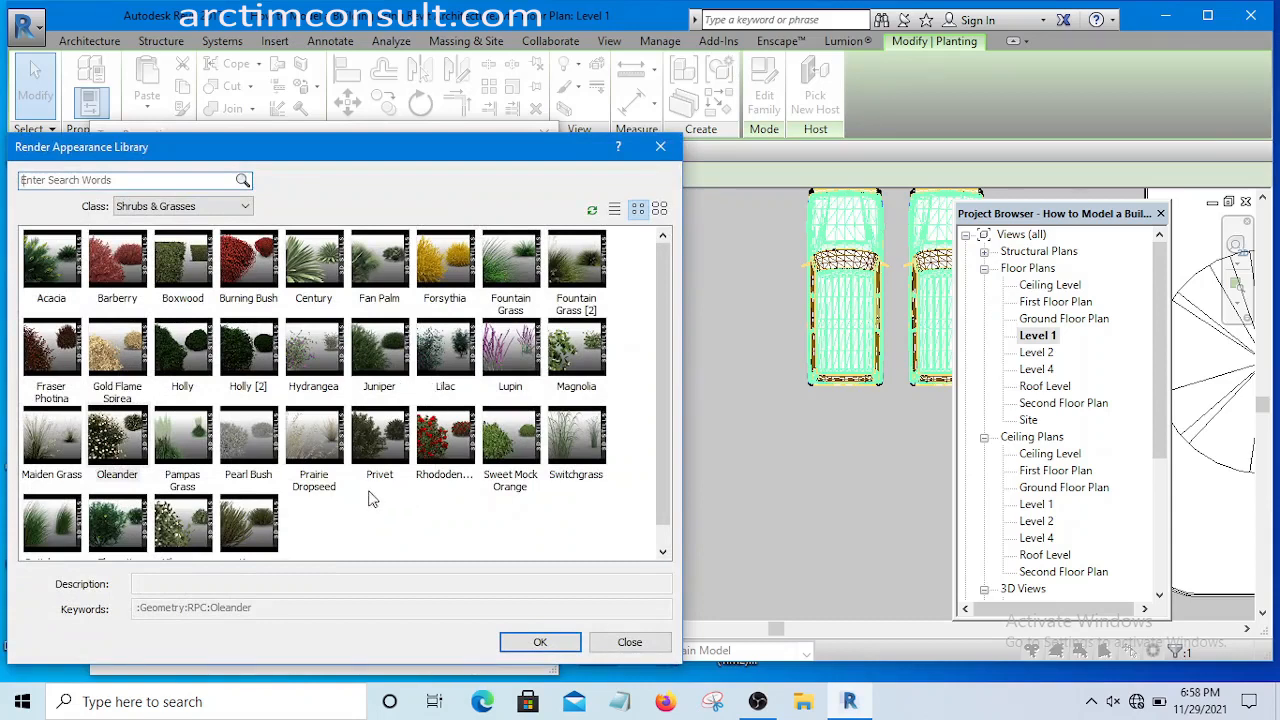
left_click(322, 258)
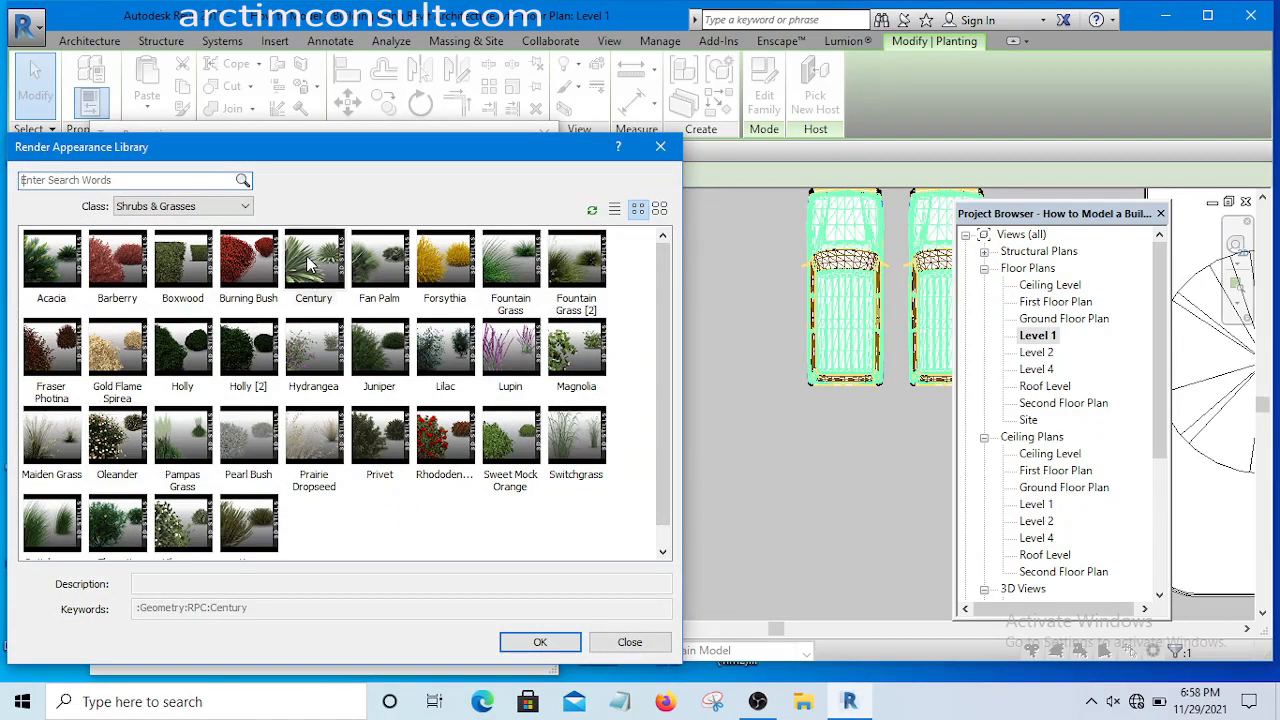
left_click(556, 645)
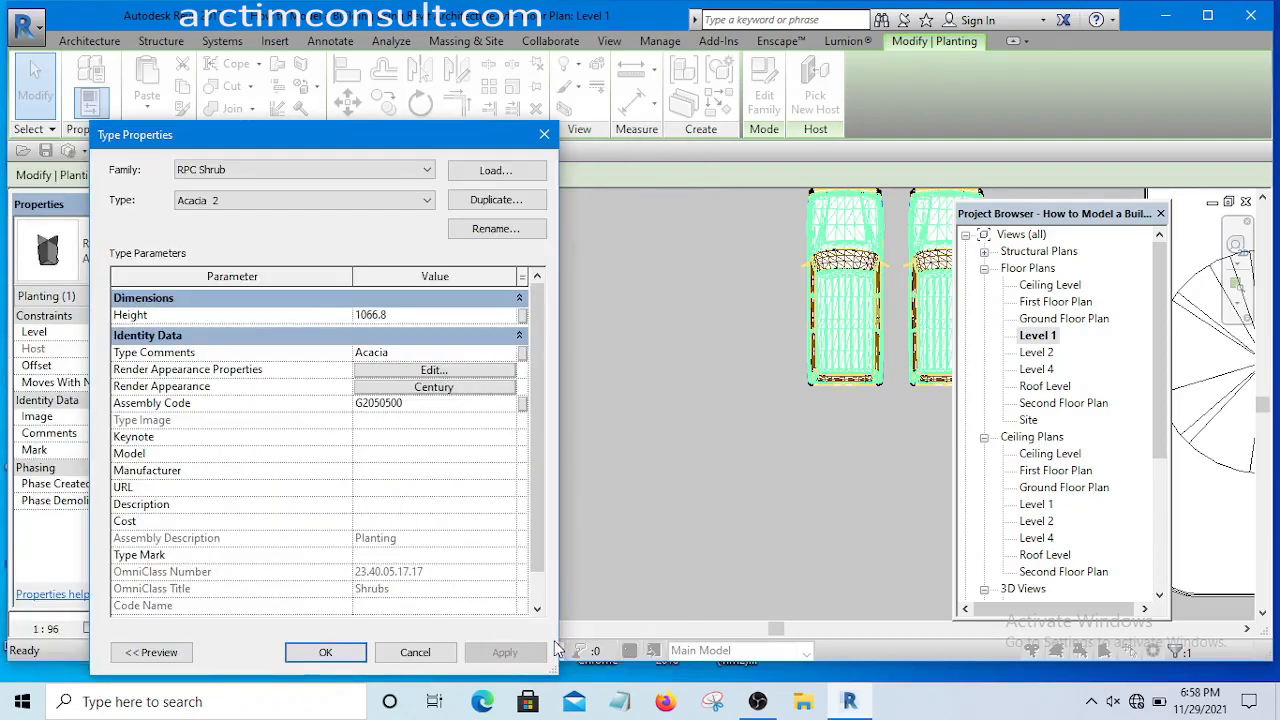
left_click(352, 651)
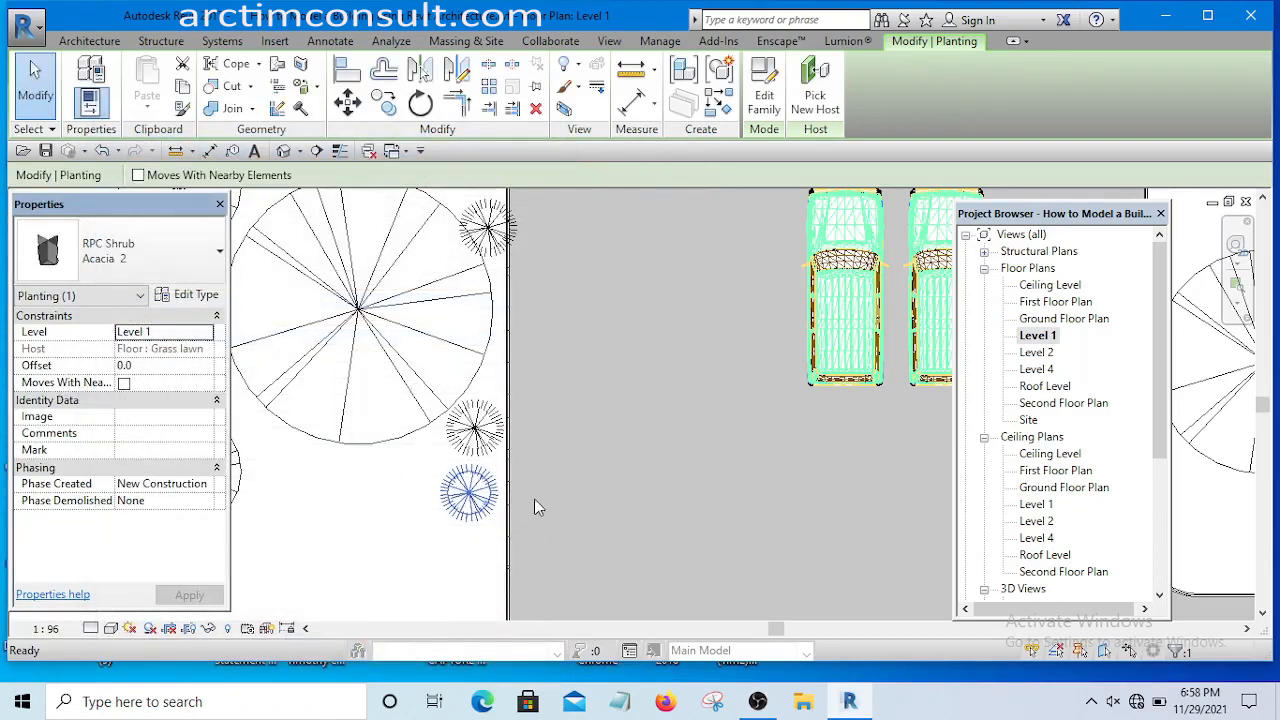
- Select all instances of the Acacia 3'-6" shrub in the entire project, starting from one of the shrubs beside the house
scroll(534, 507, "down", 3)
scroll(523, 384, "up", 2)
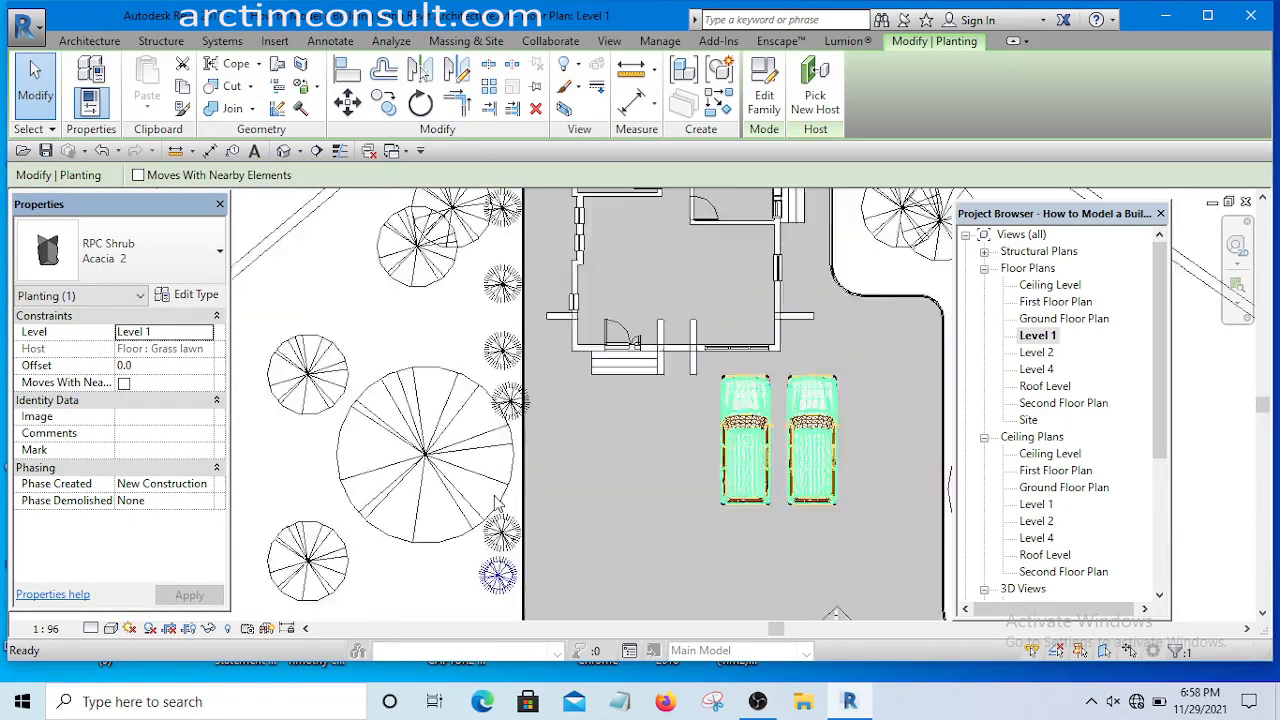
scroll(515, 370, "down", 3)
scroll(500, 343, "up", 4)
left_click(497, 371)
scroll(497, 372, "down", 1)
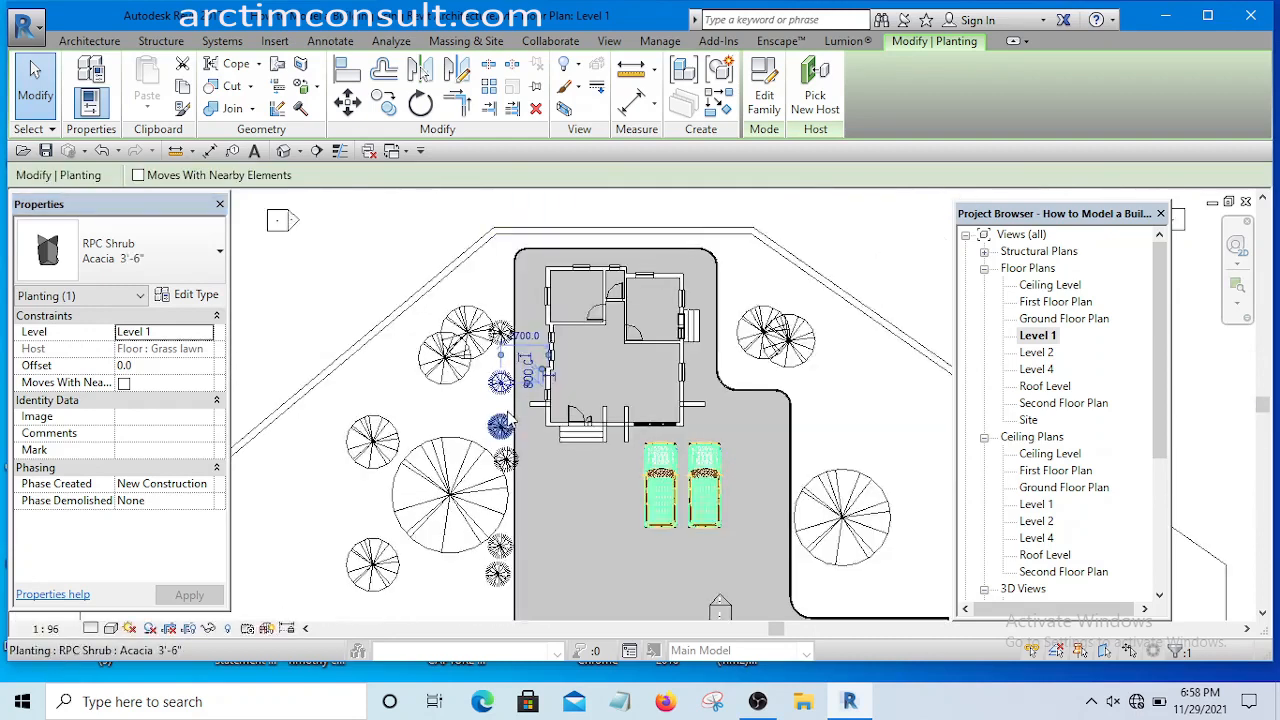
scroll(497, 378, "up", 2)
right_click(505, 387)
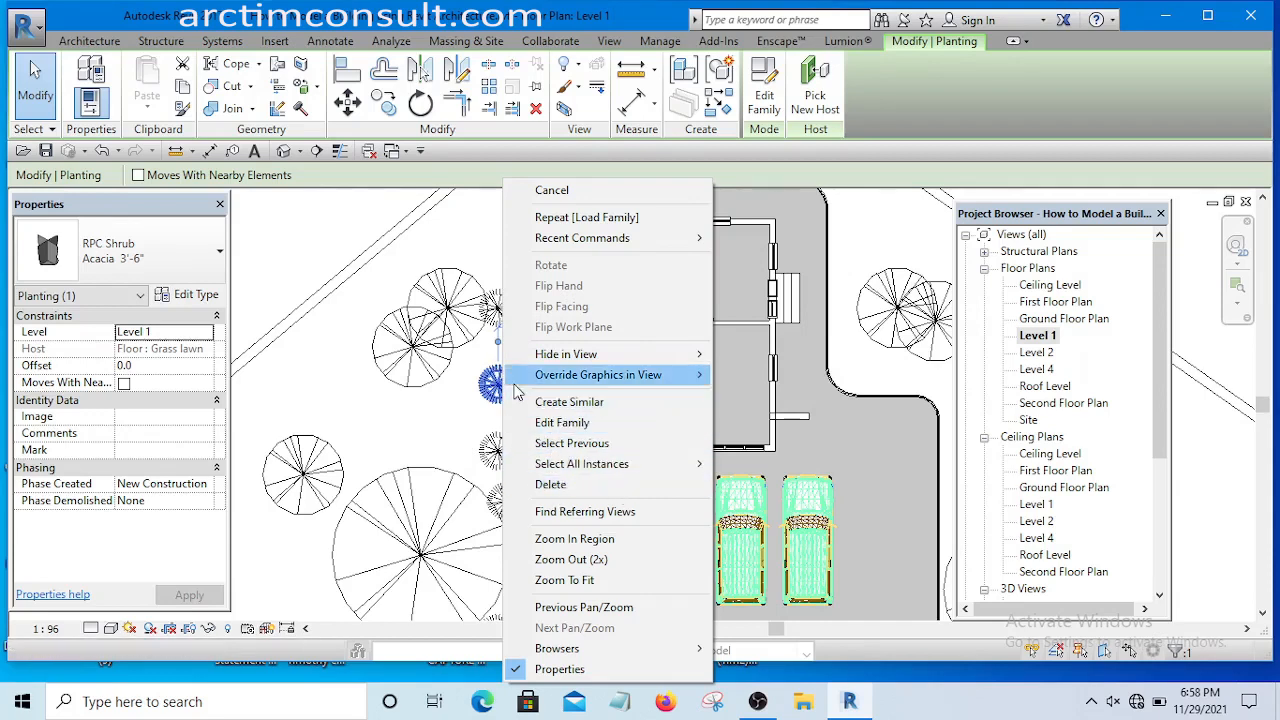
mouse_move(652, 466)
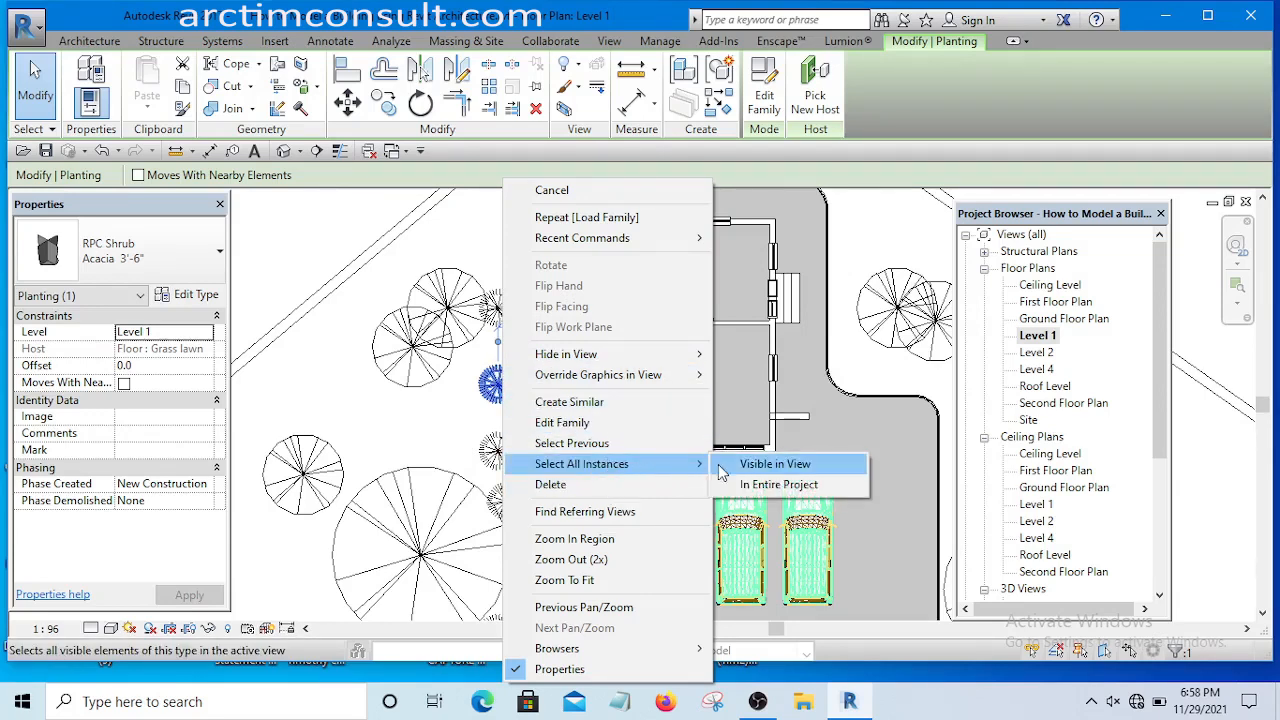
left_click(771, 486)
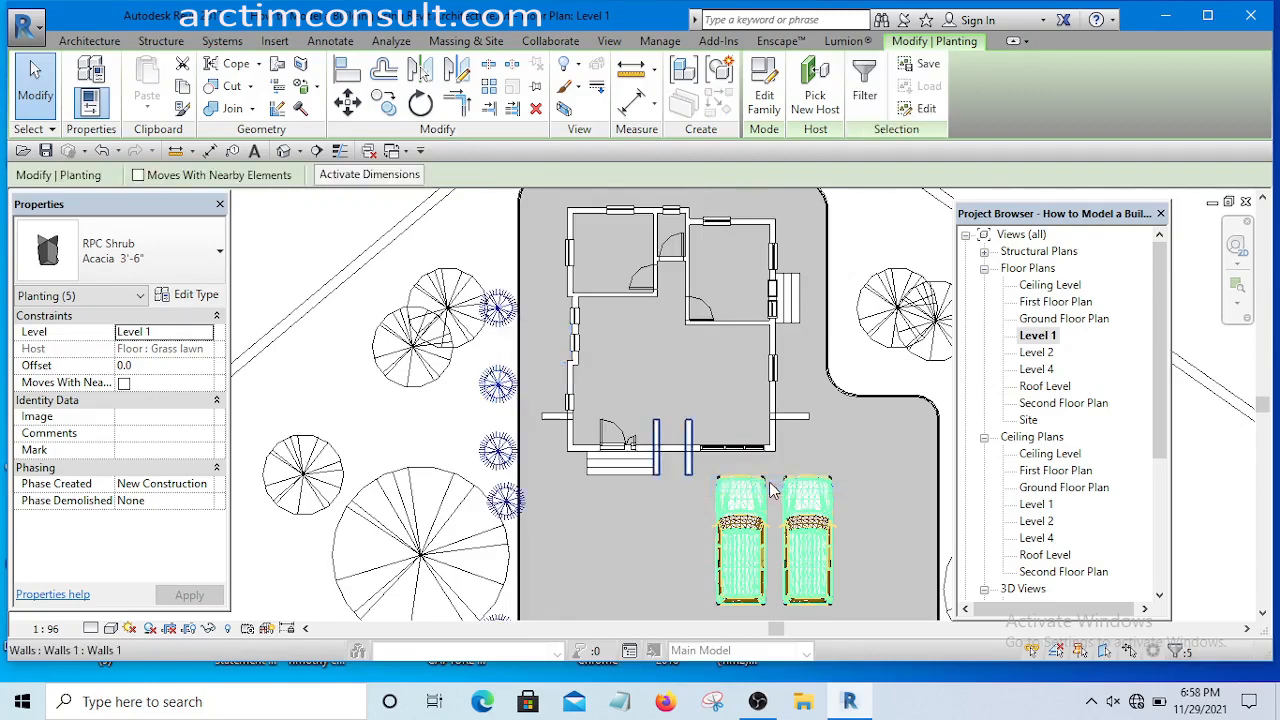
- Remove the Acacia 3'-6" shrub directly above the lowest shrub from the selection, keeping the shrubs further up the row selected
scroll(580, 505, "down", 4)
scroll(527, 565, "up", 5)
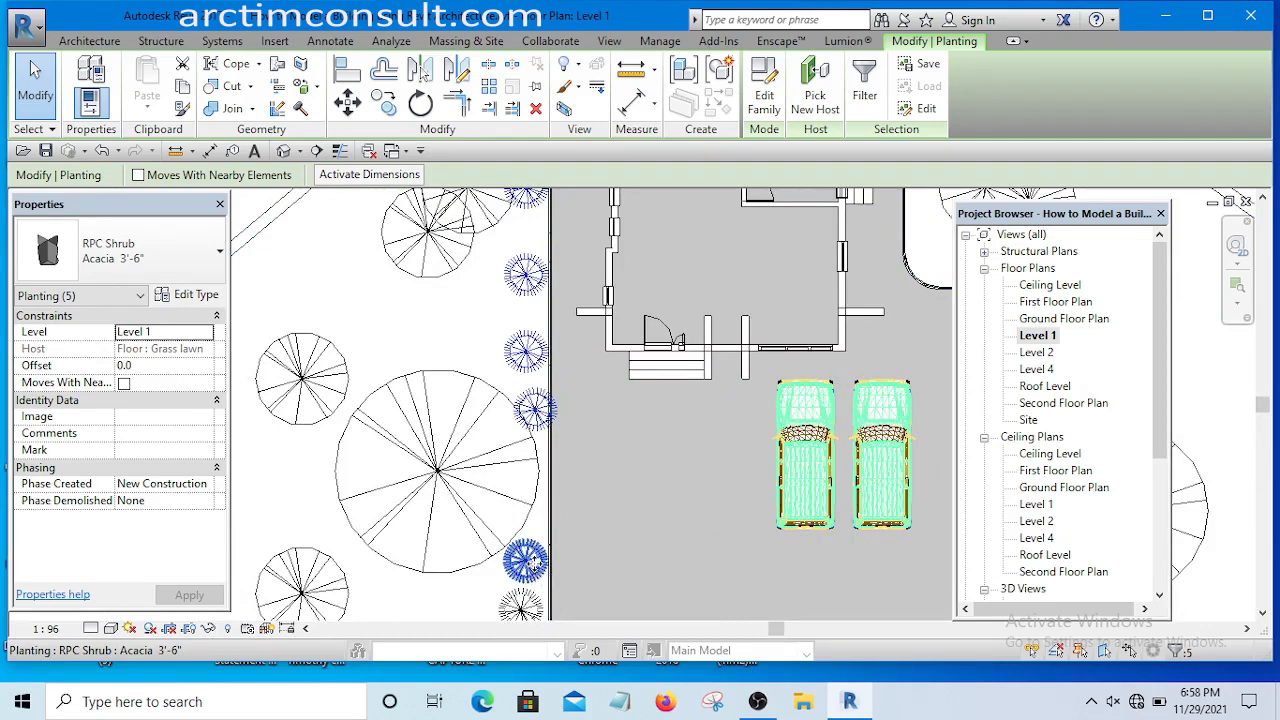
left_click(528, 560, "shift")
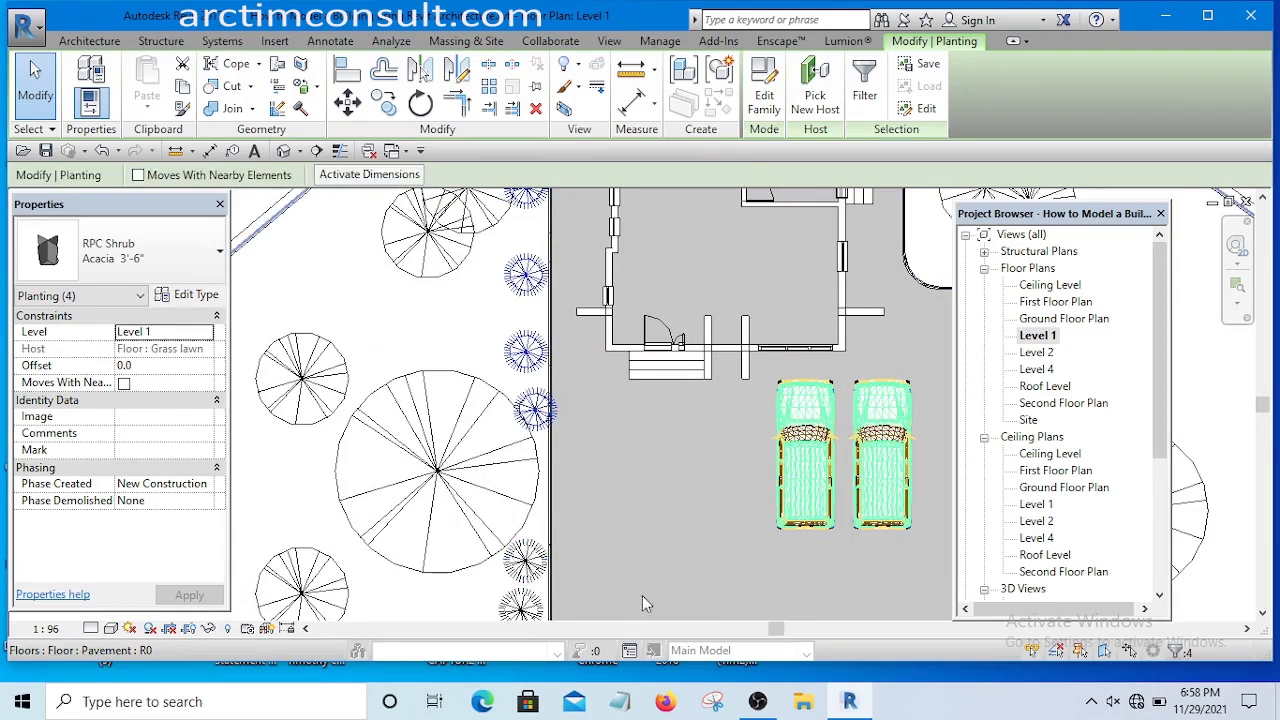
scroll(620, 530, "down", 2)
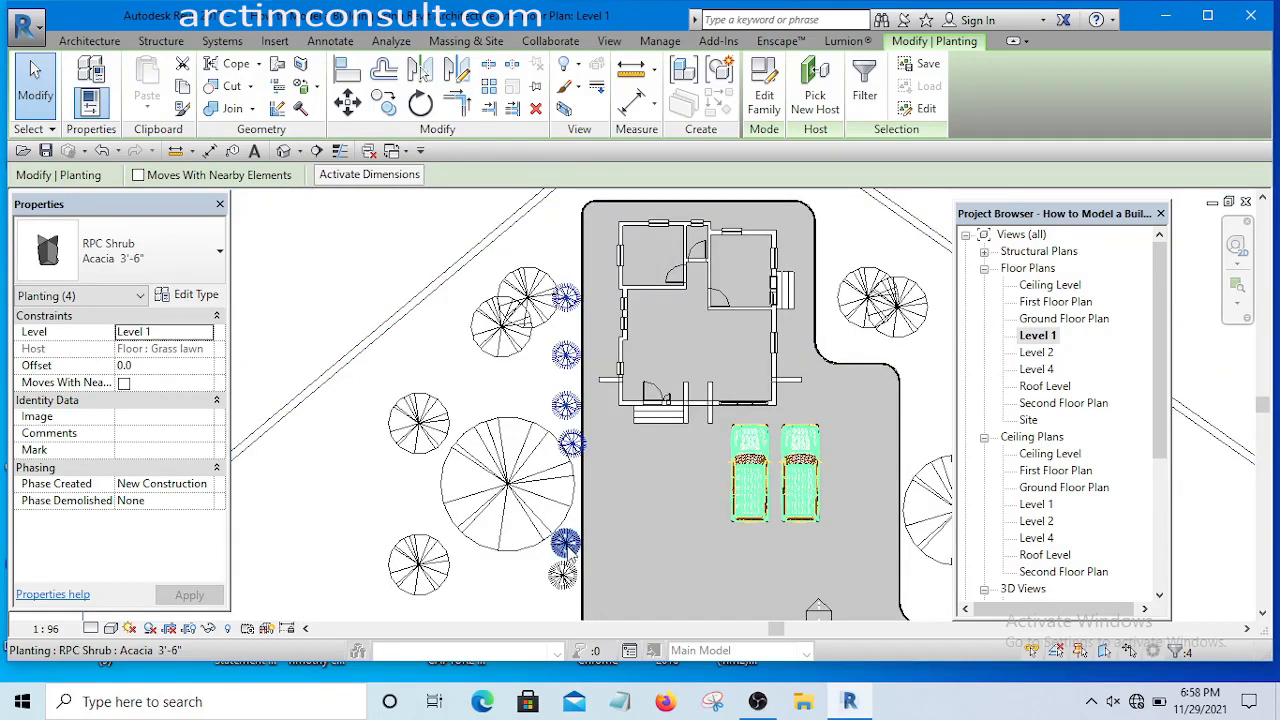
scroll(568, 556, "up", 1)
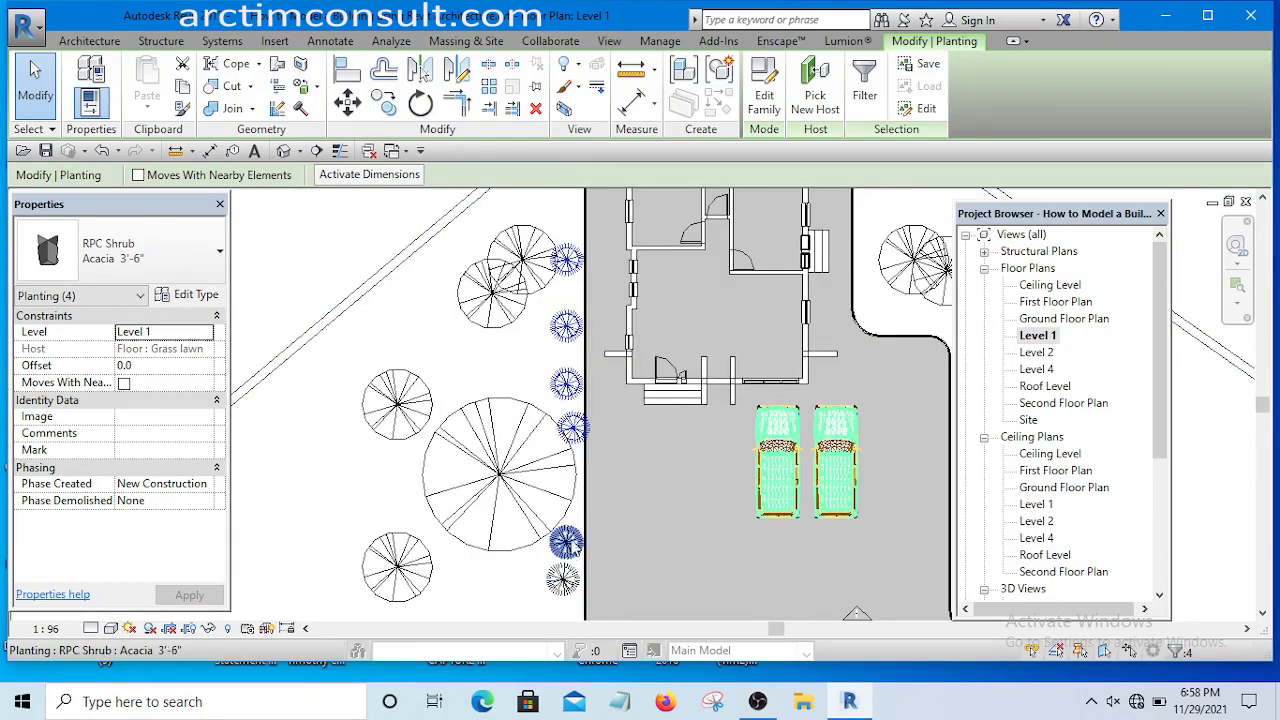
- Duplicate the type of the four selected Acacia 3'-6" shrubs beside the house under the name Acacia 3
scroll(609, 438, "down", 2)
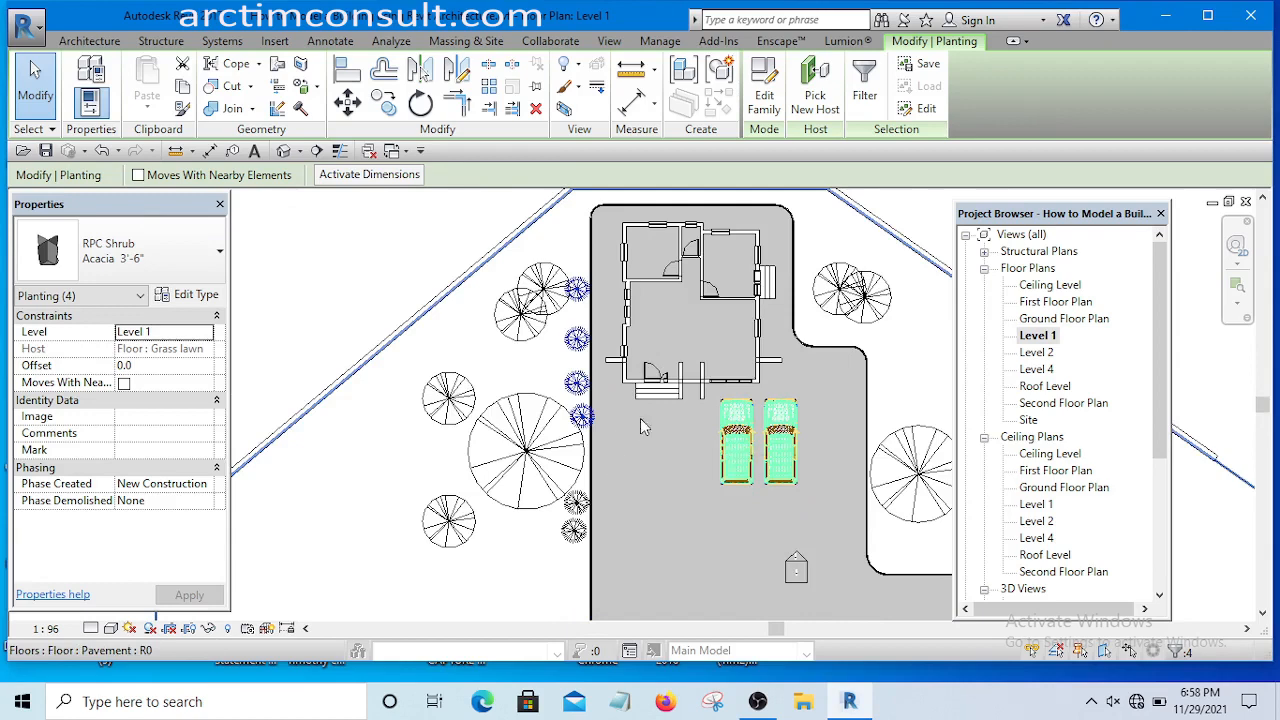
scroll(640, 418, "up", 1)
scroll(658, 474, "up", 1)
scroll(650, 450, "down", 2)
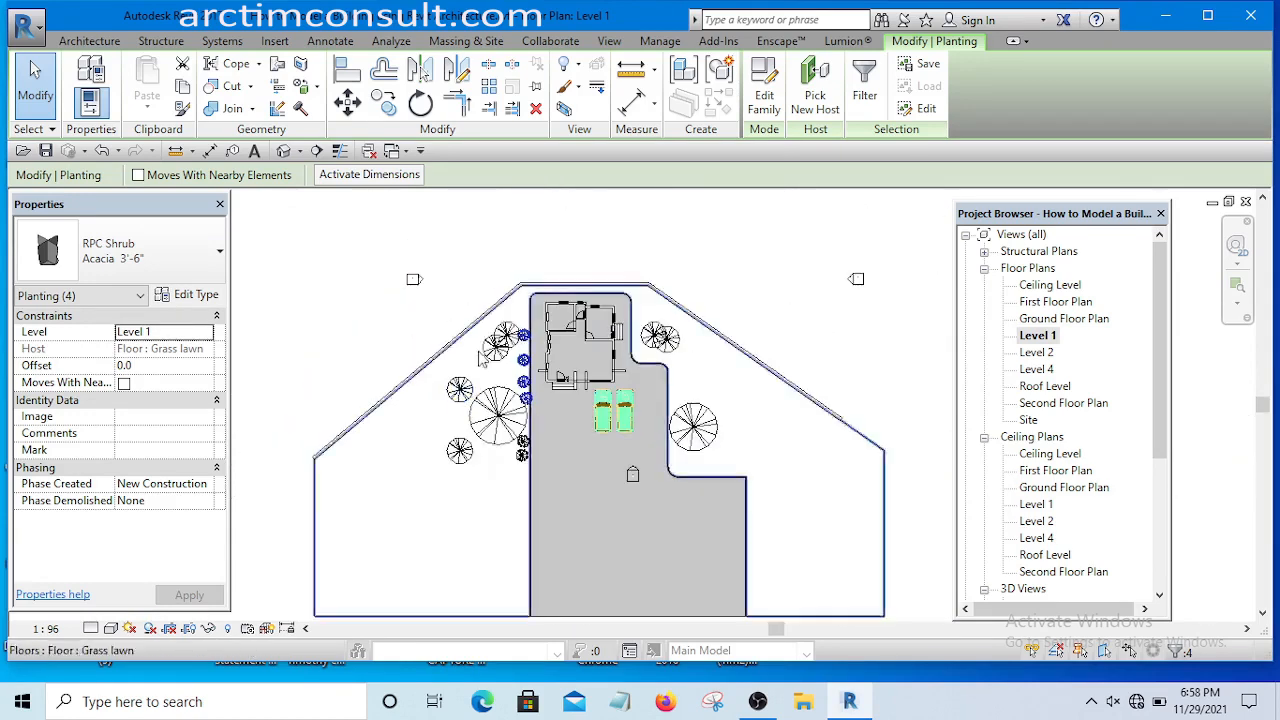
scroll(580, 392, "up", 1)
scroll(533, 392, "up", 3)
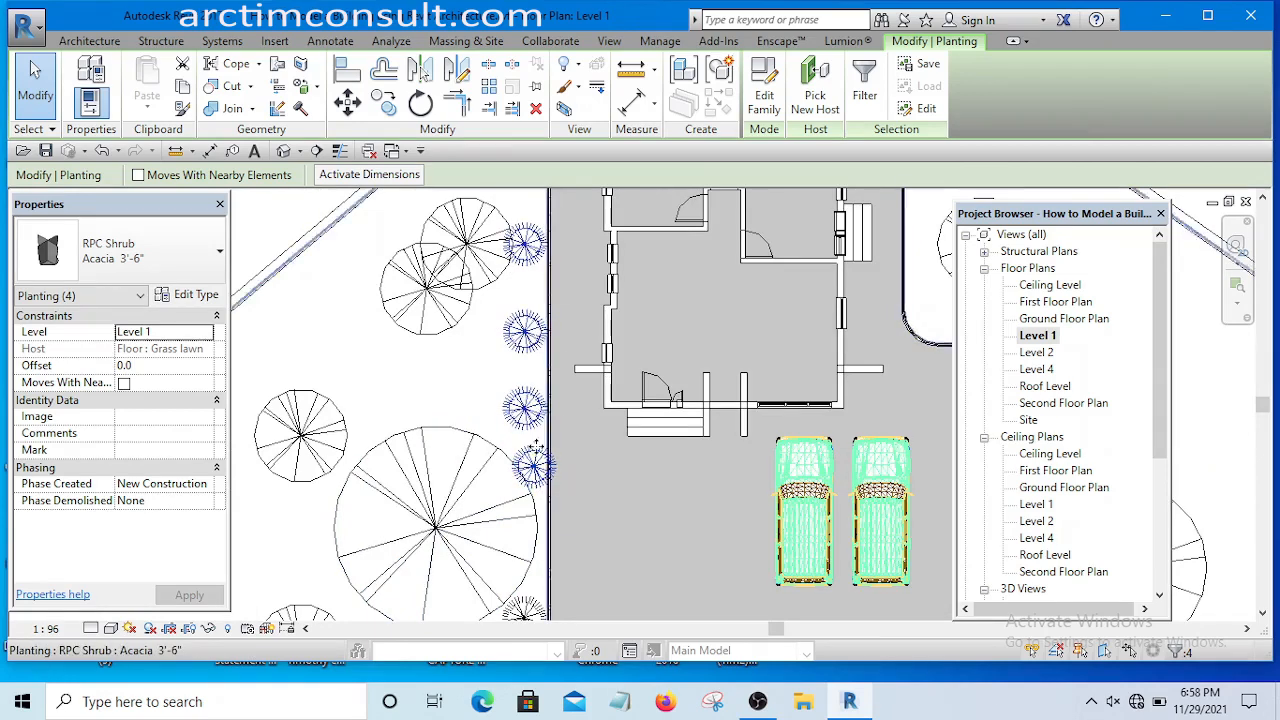
scroll(530, 420, "down", 2)
scroll(533, 480, "up", 1)
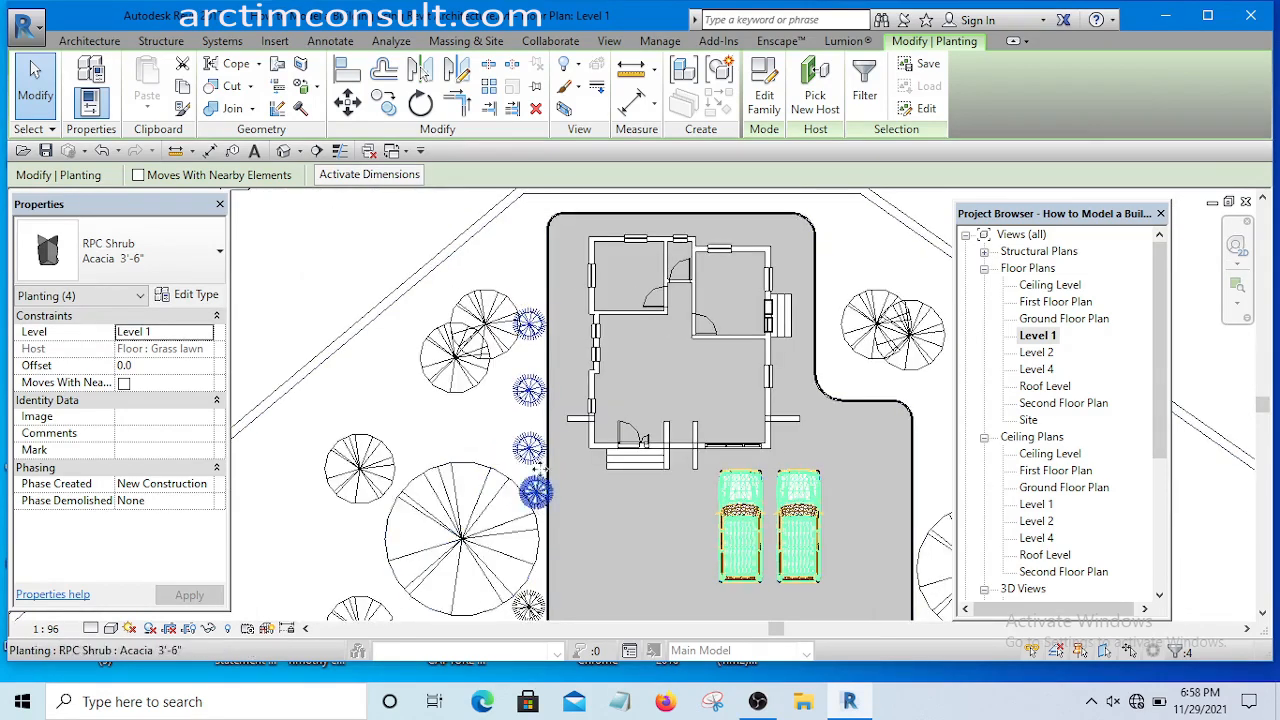
left_click(196, 295)
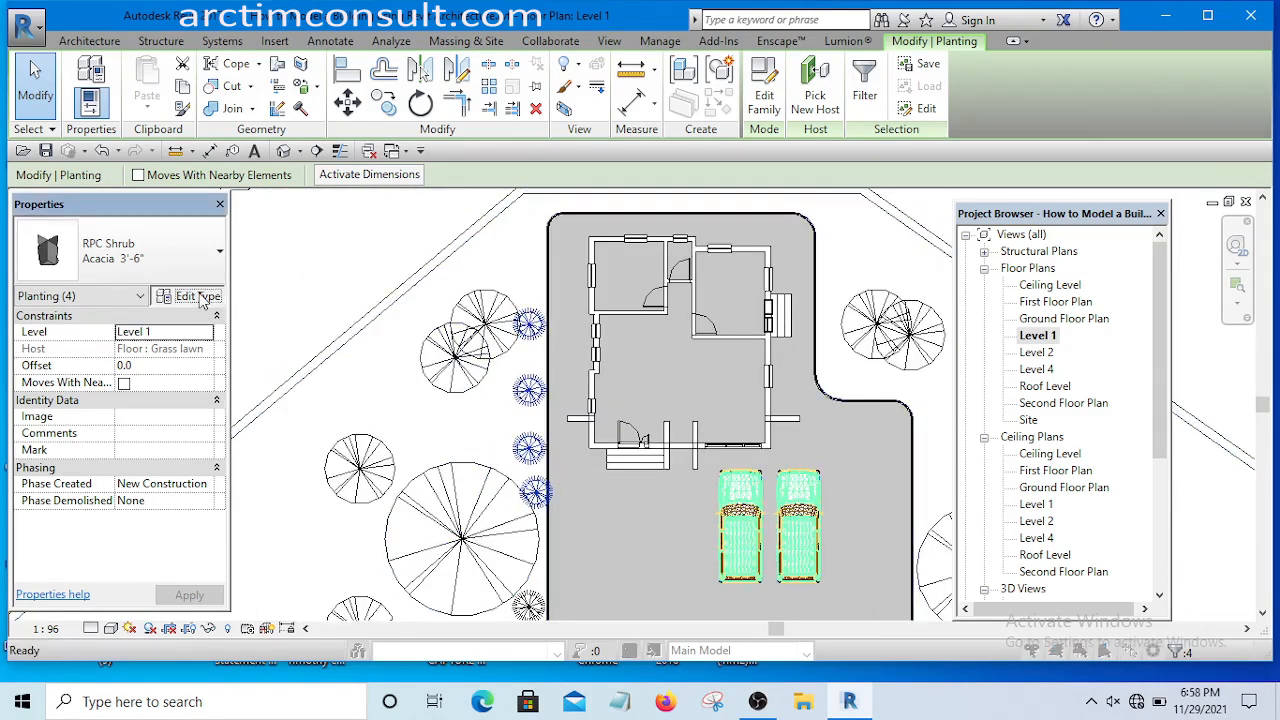
left_click(495, 201)
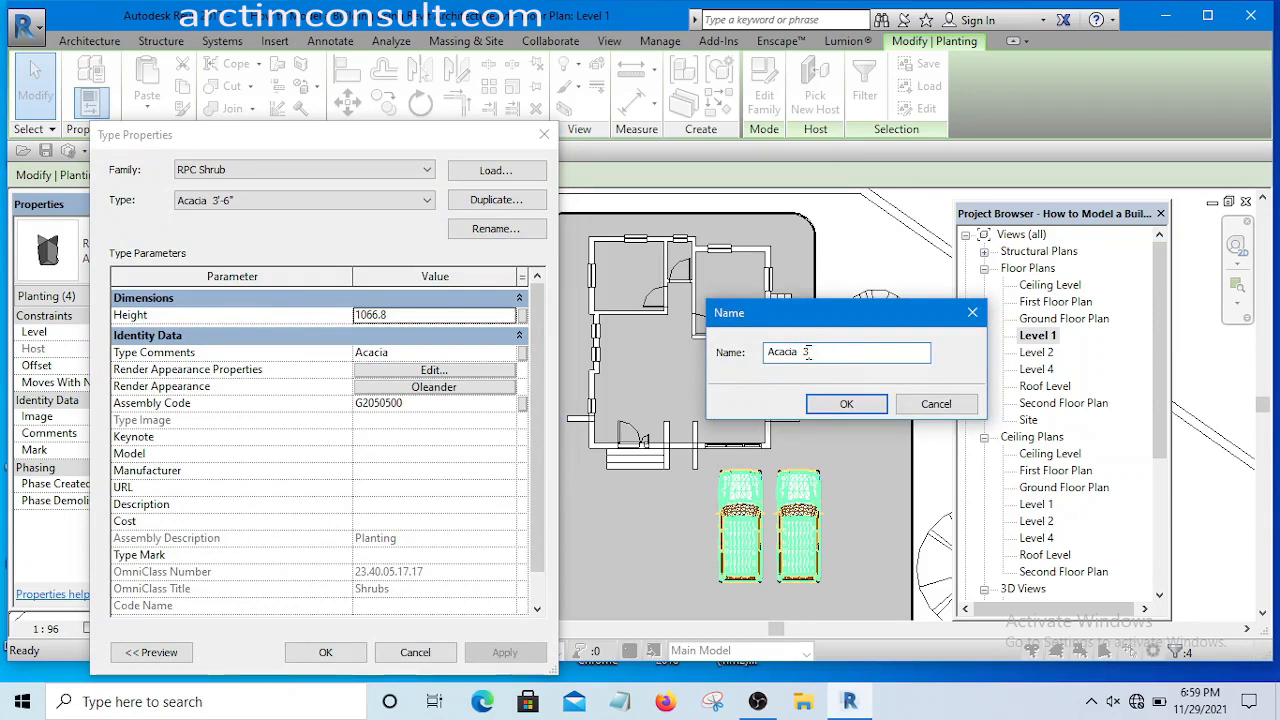
left_click(843, 405)
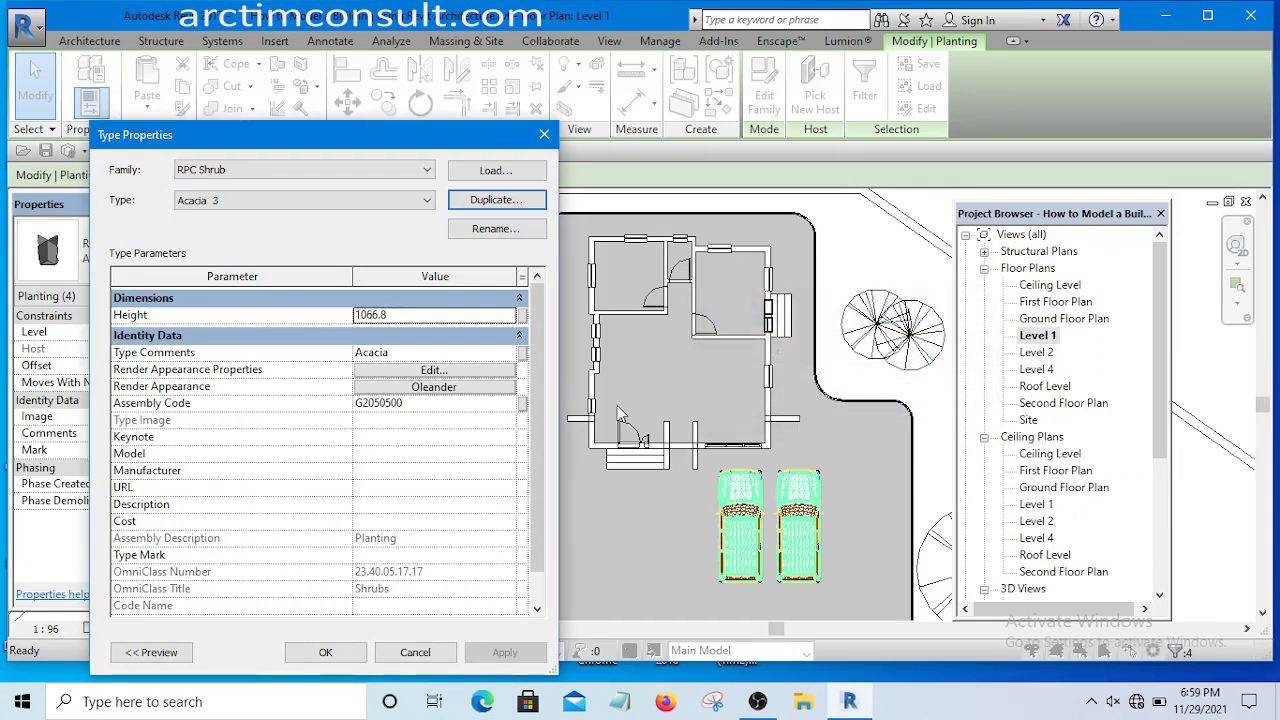
- Assign the Acacia render appearance and a height of 900 to the Acacia 3 shrub type, then accept the type properties and clear the selection
left_click(431, 389)
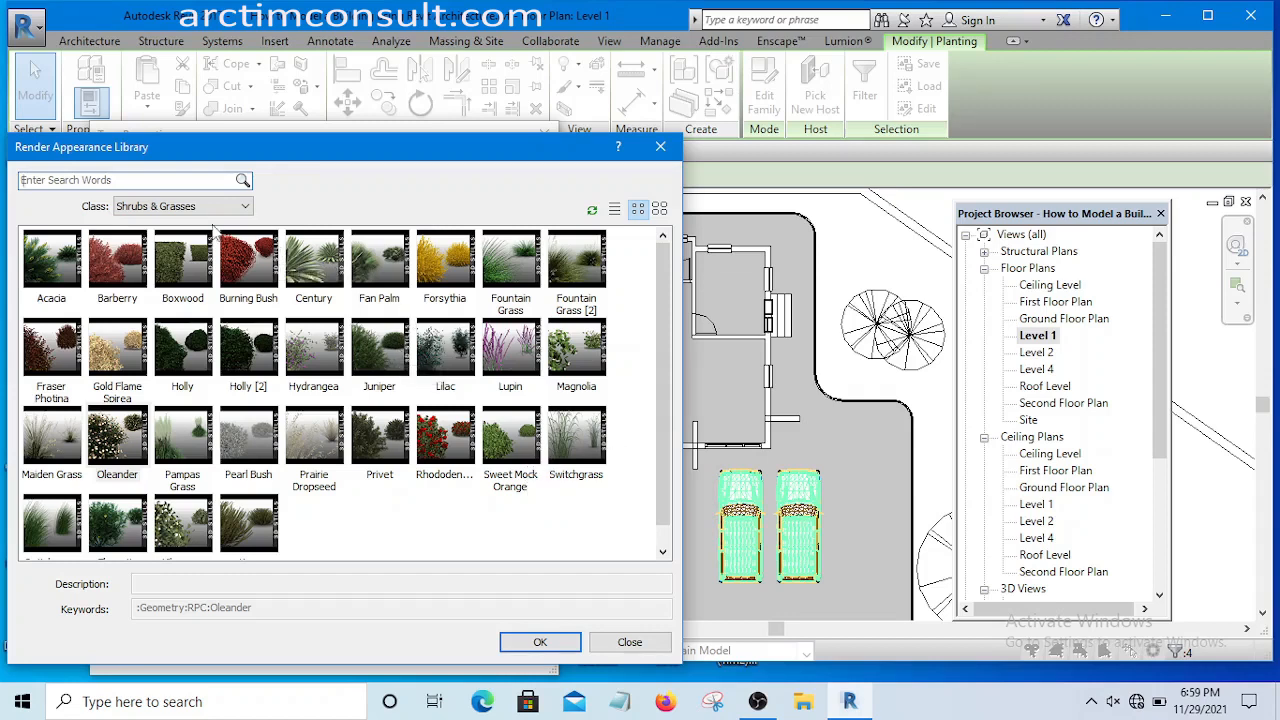
left_click(42, 265)
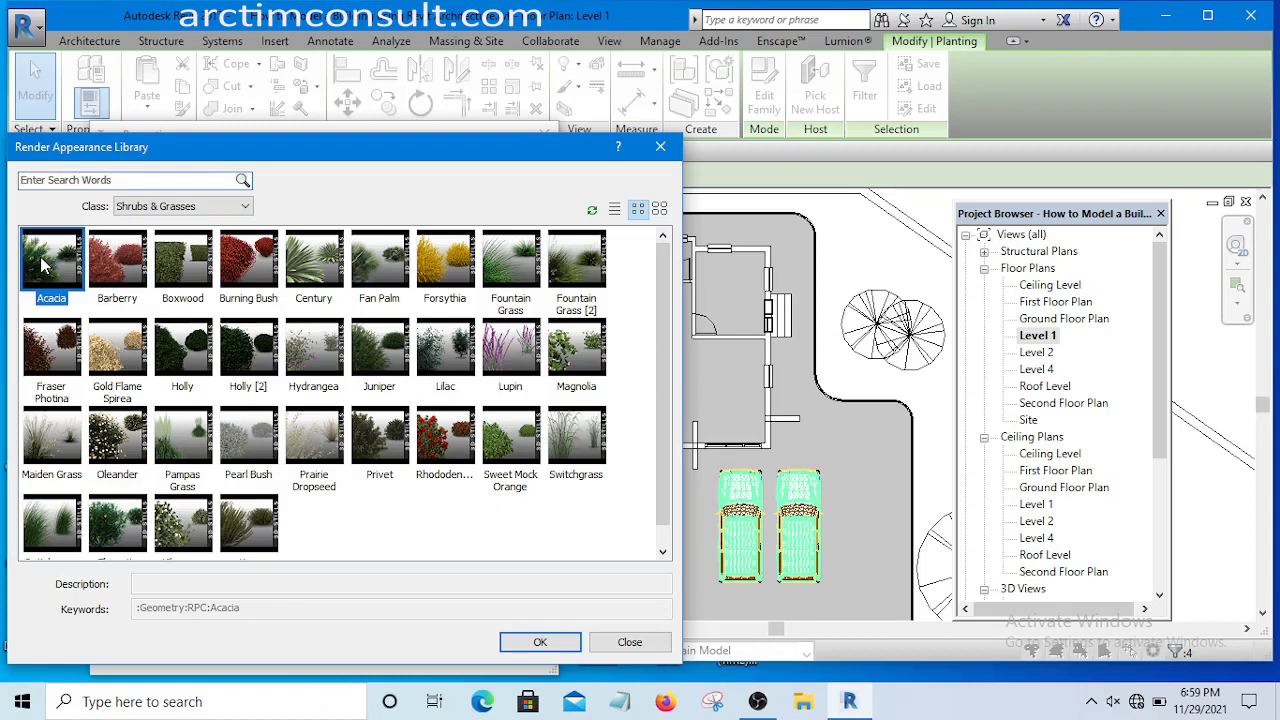
left_click(542, 641)
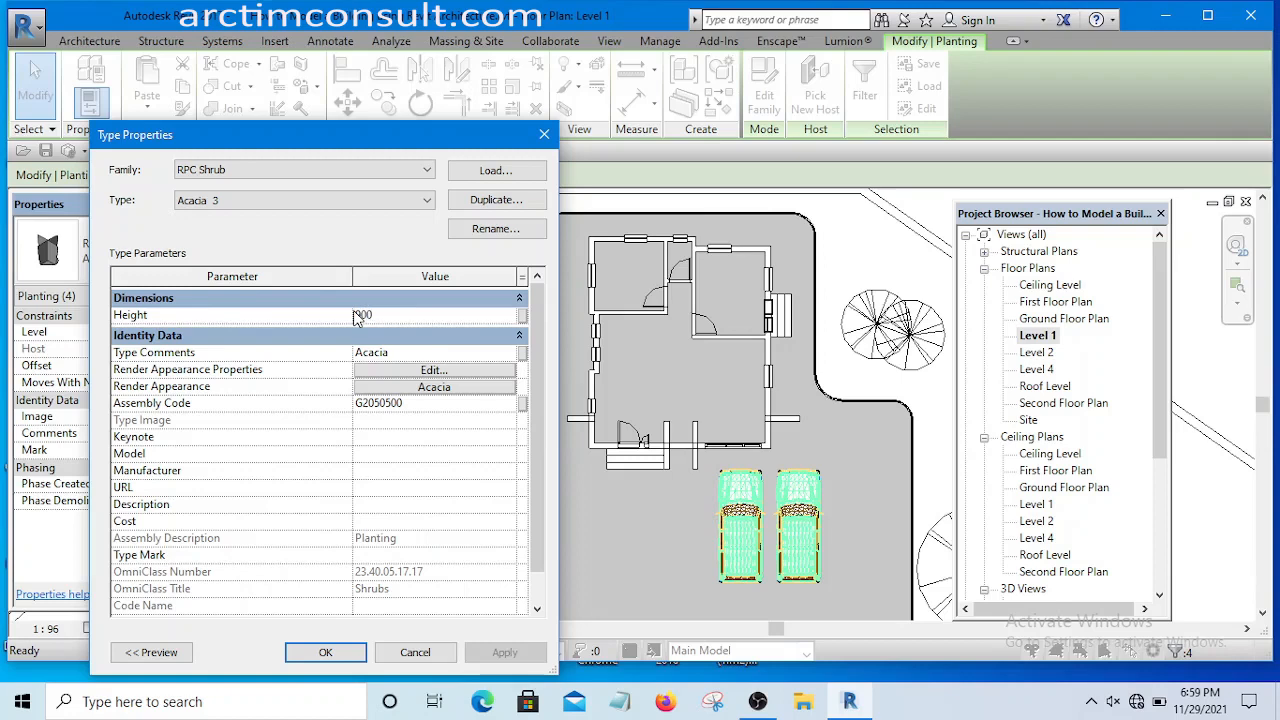
left_click(326, 652)
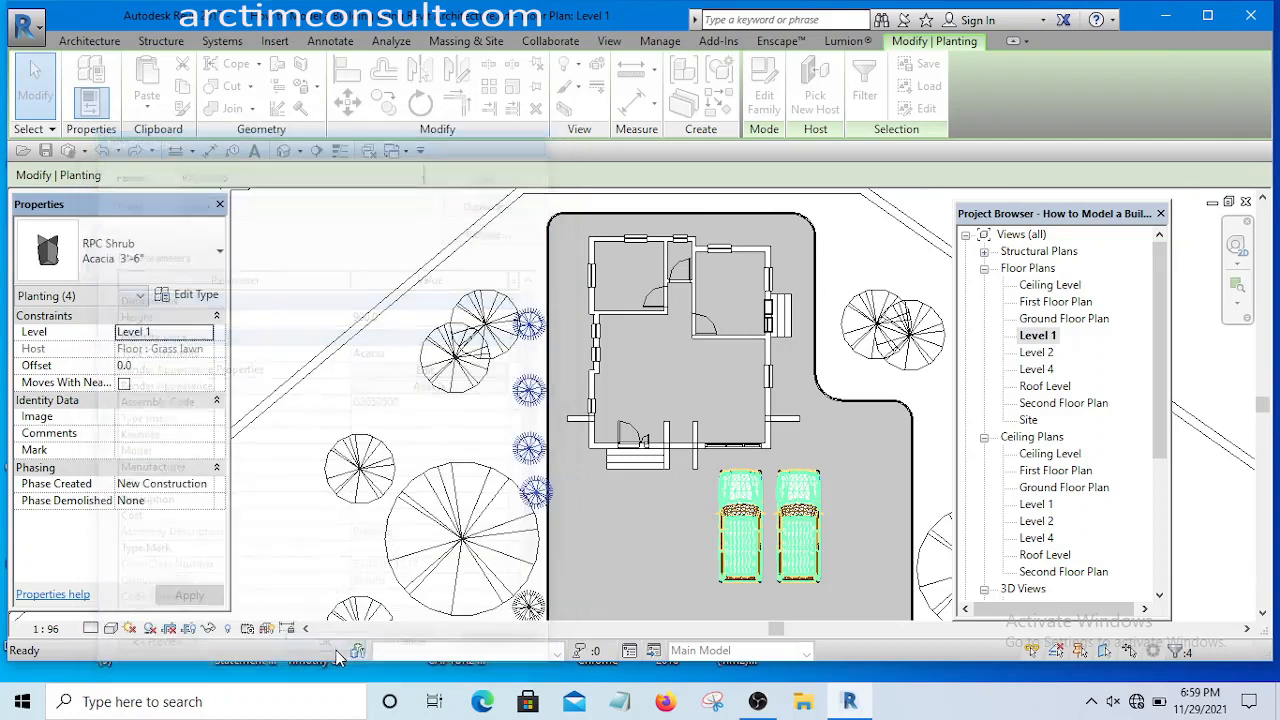
scroll(587, 502, "down", 1)
left_click(389, 349)
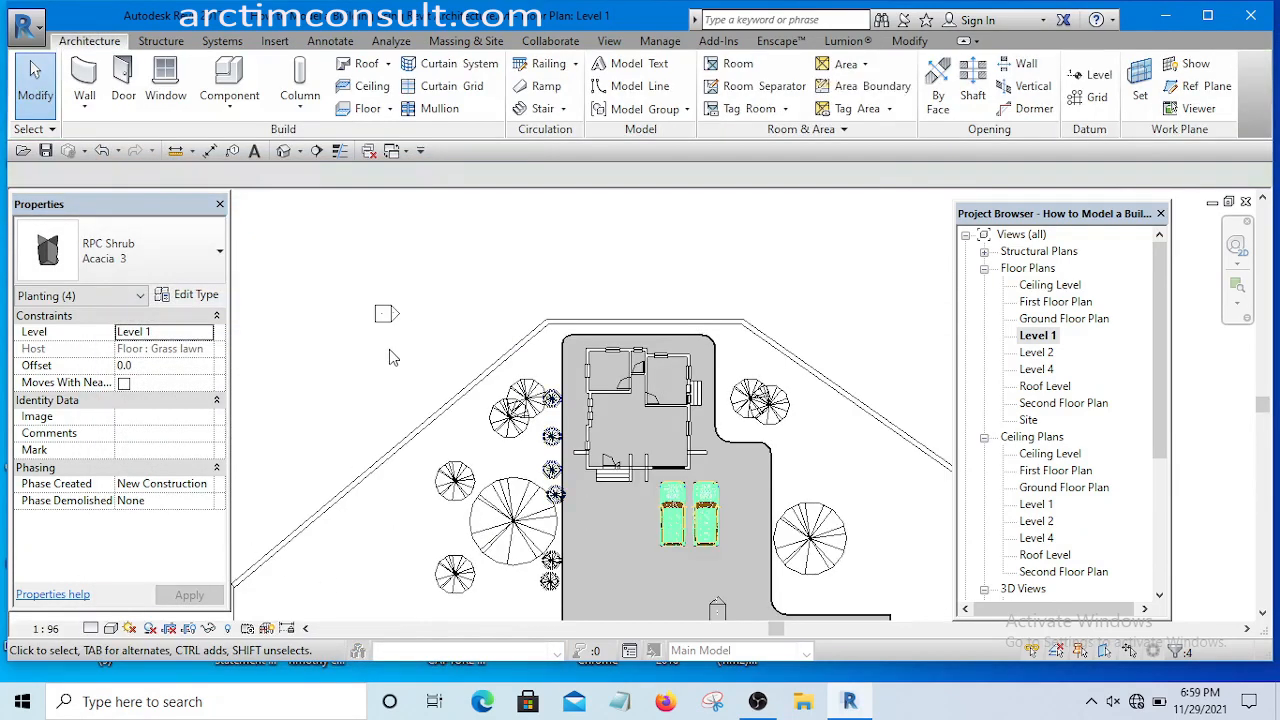
- Open the default 3D view and examine the shrub row along the driveway edge and the surrounding landscaping
scroll(443, 280, "down", 2)
scroll(494, 381, "up", 4)
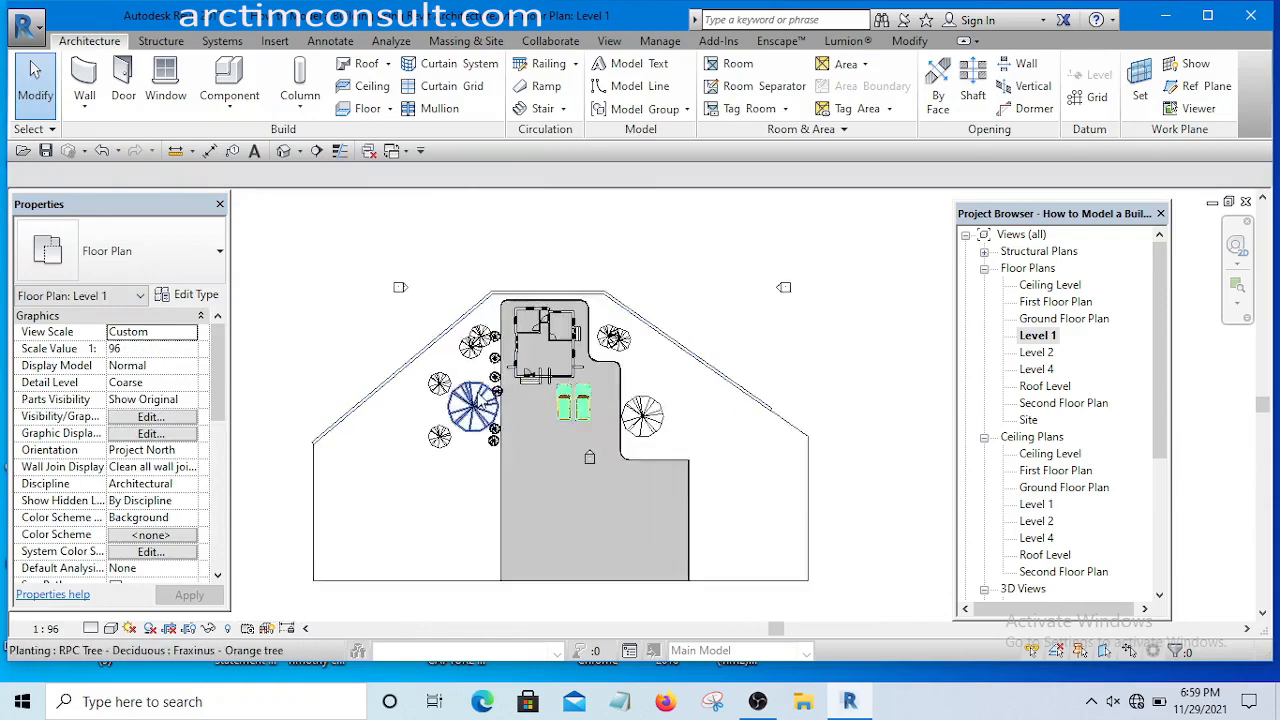
scroll(450, 380, "down", 4)
scroll(480, 374, "up", 1)
scroll(481, 369, "up", 1)
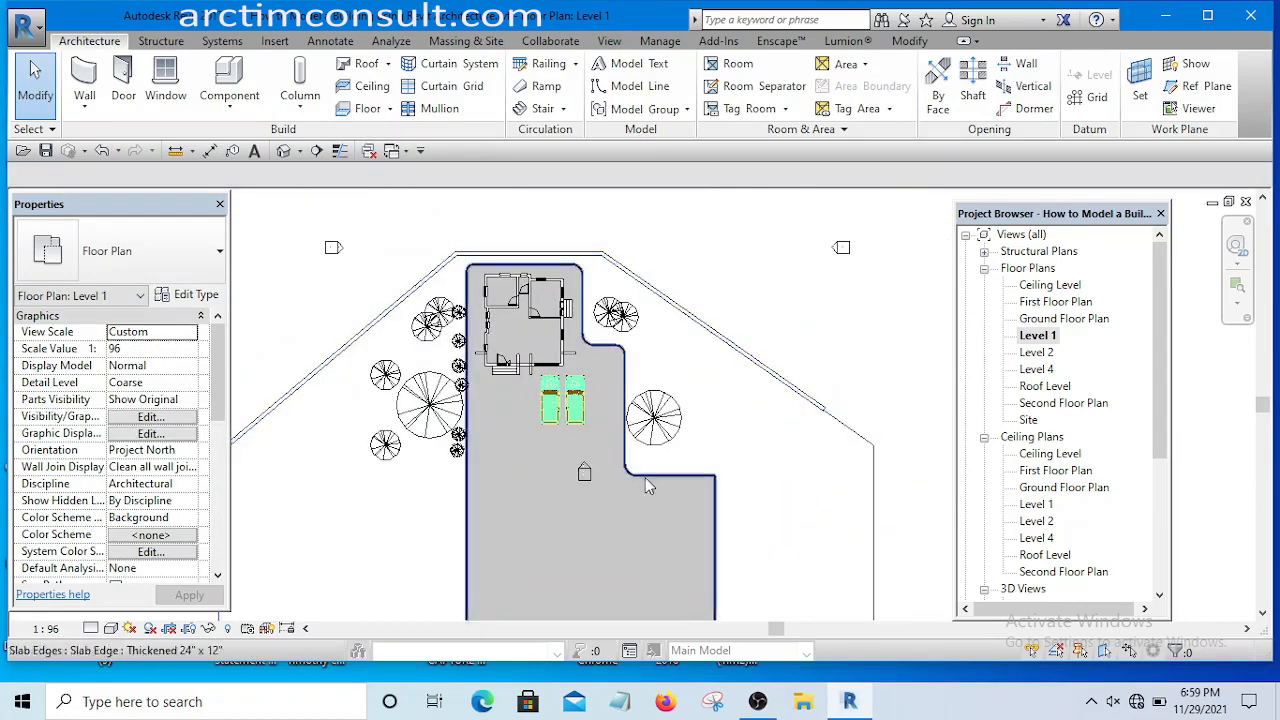
left_click(299, 151)
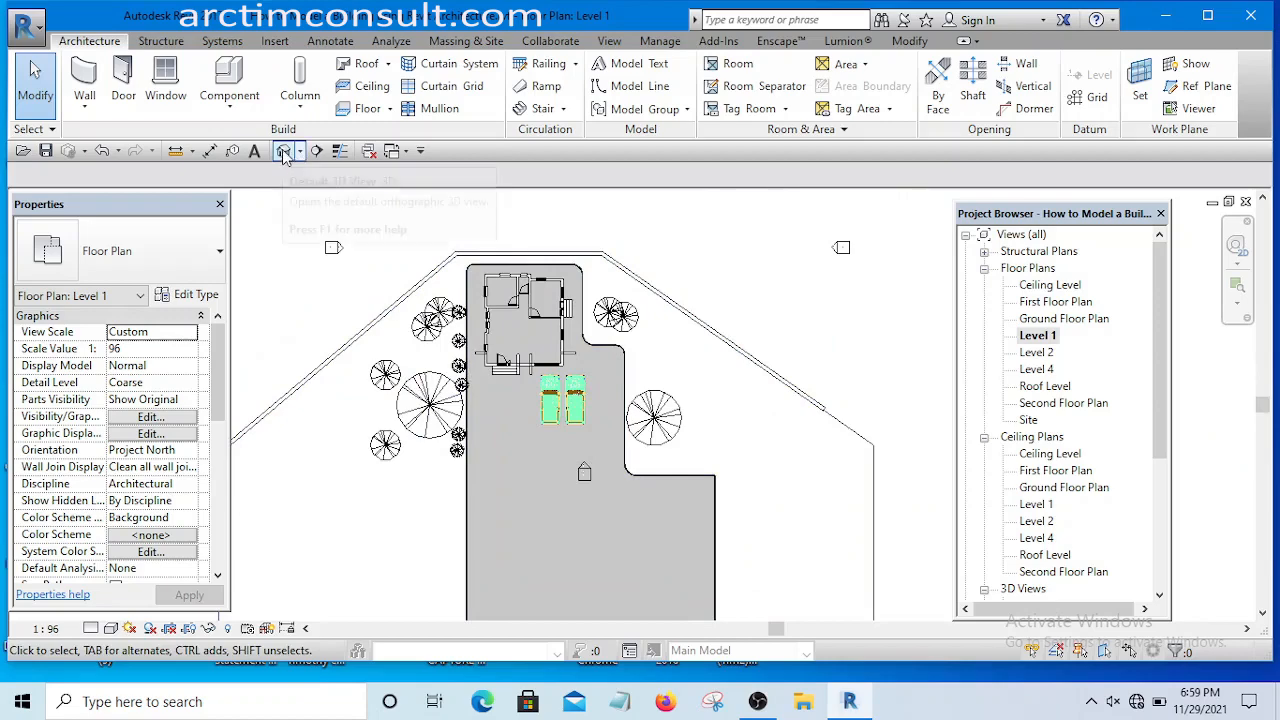
left_click(330, 180)
scroll(461, 410, "up", 6)
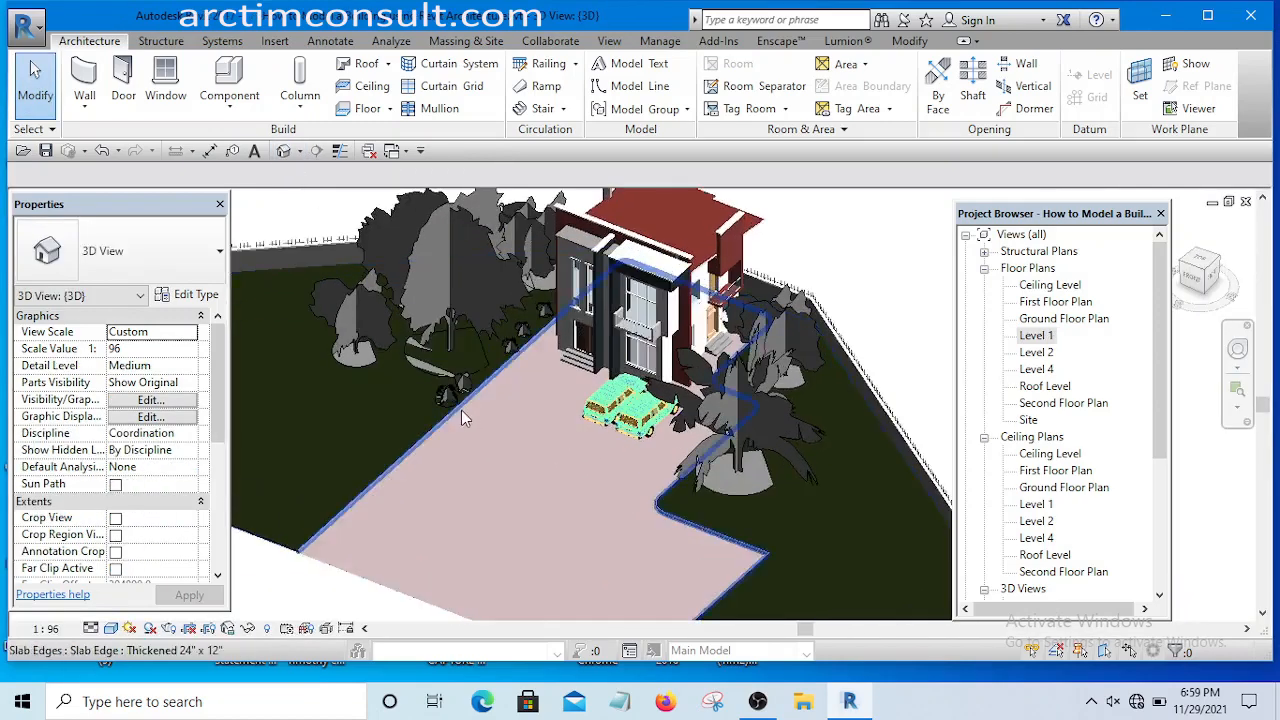
scroll(548, 441, "down", 2)
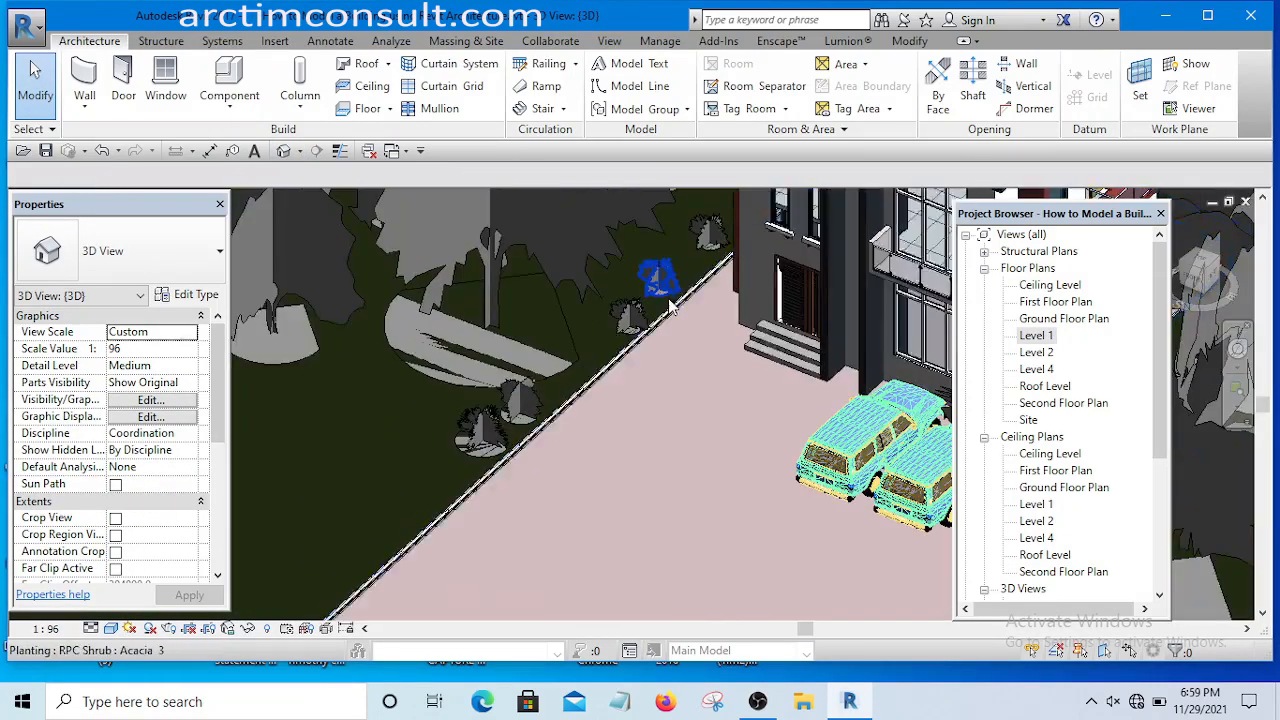
scroll(503, 417, "up", 3)
scroll(440, 466, "down", 2)
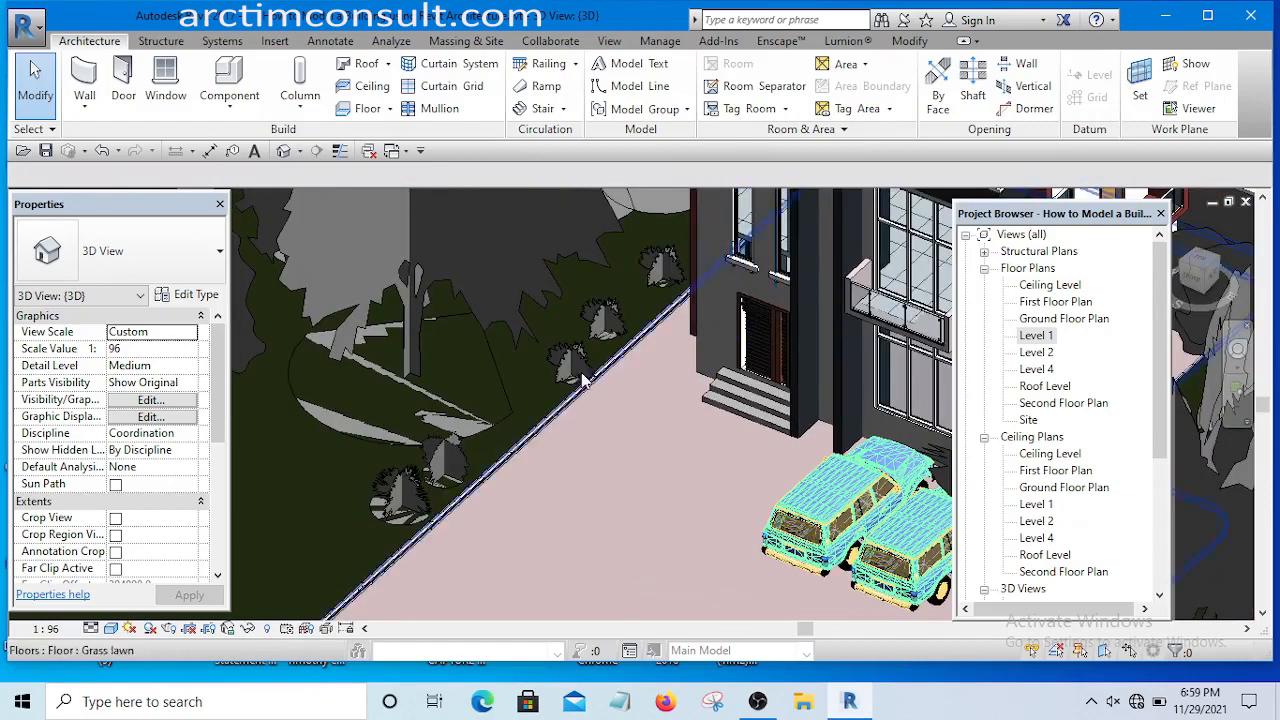
scroll(438, 495, "up", 3)
scroll(445, 480, "down", 6)
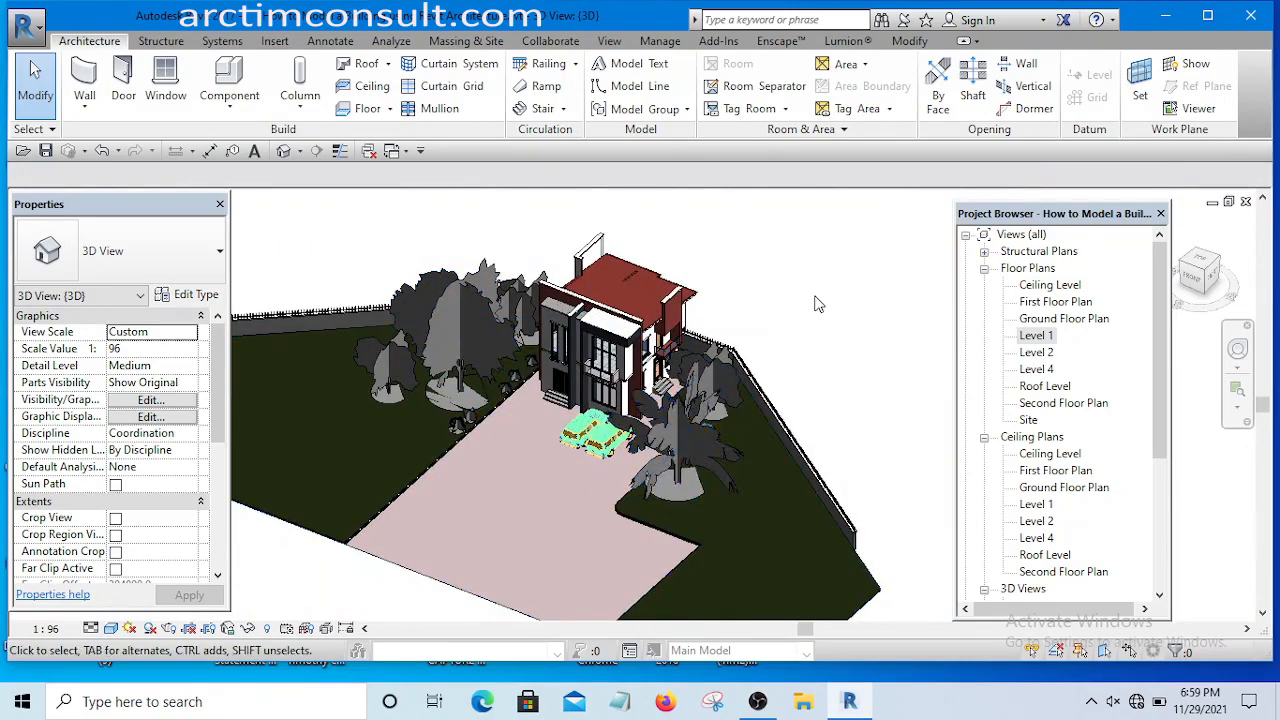
- Open the Level 1 floor plan and bring the house and parked cars into view
double_click(1036, 336)
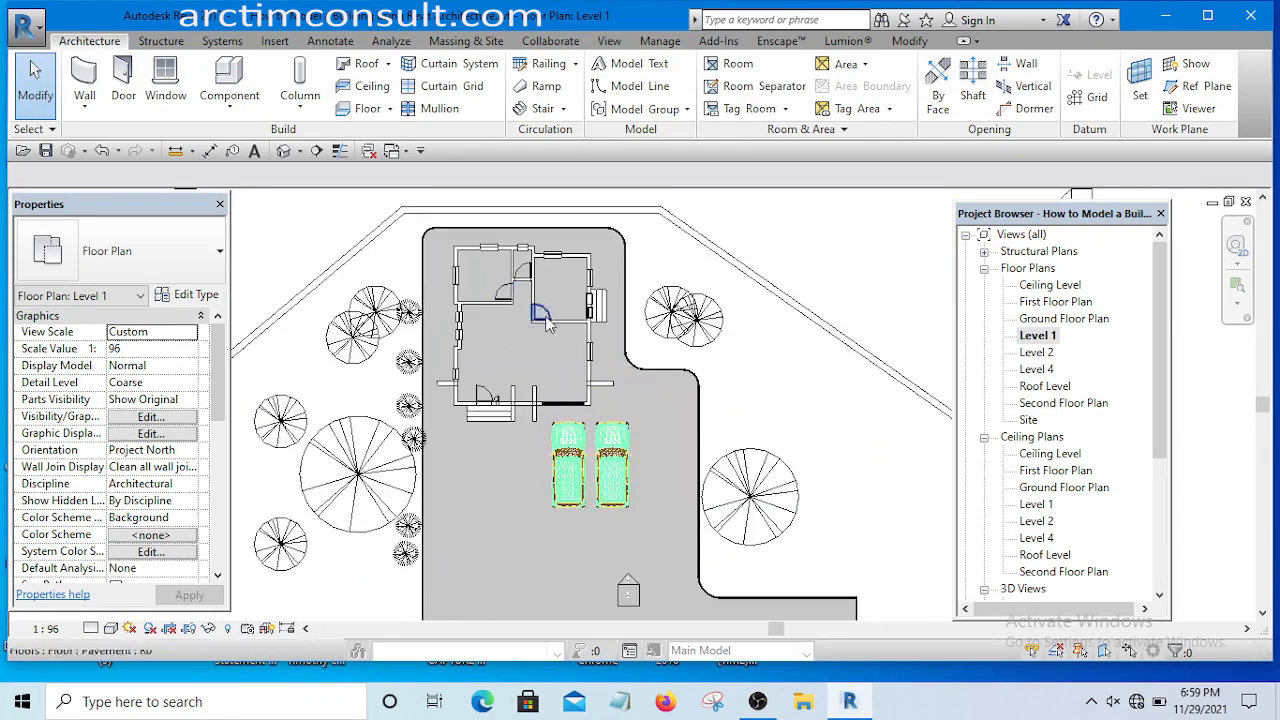
scroll(530, 410, "down", 2)
scroll(527, 415, "up", 6)
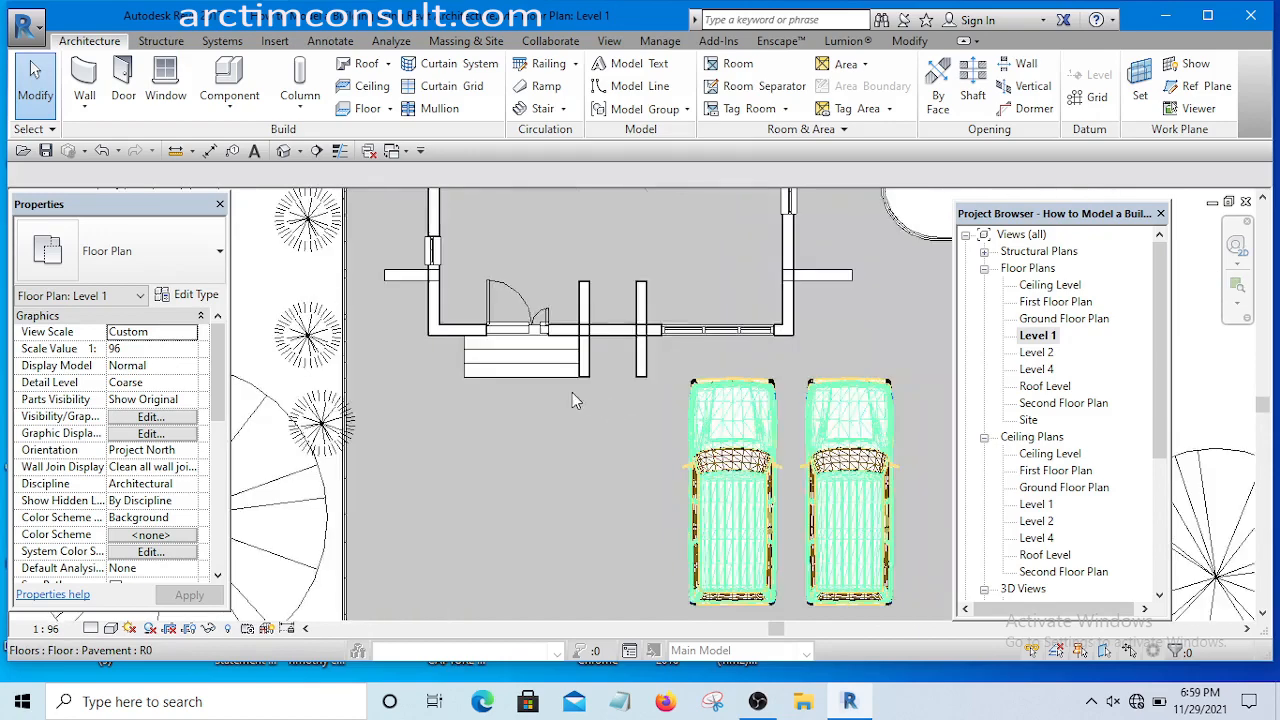
scroll(600, 390, "down", 4)
scroll(740, 360, "up", 2)
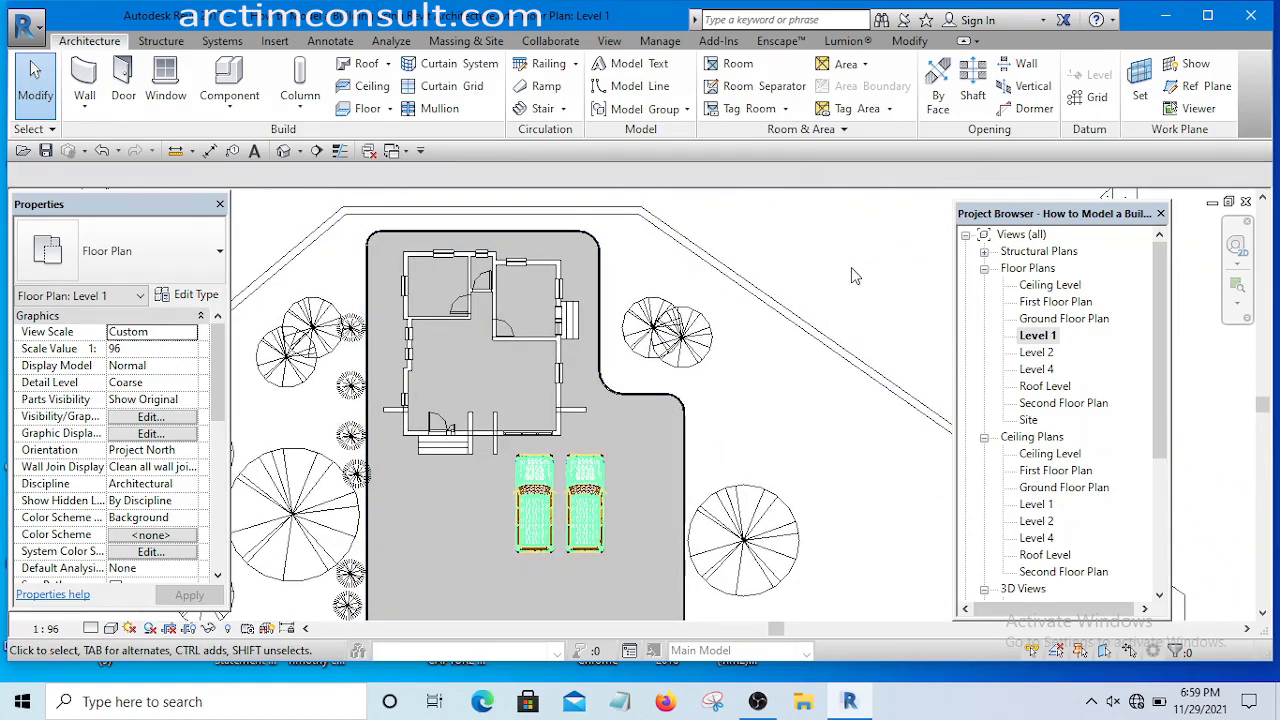
middle_click_drag(941, 278, 943, 286)
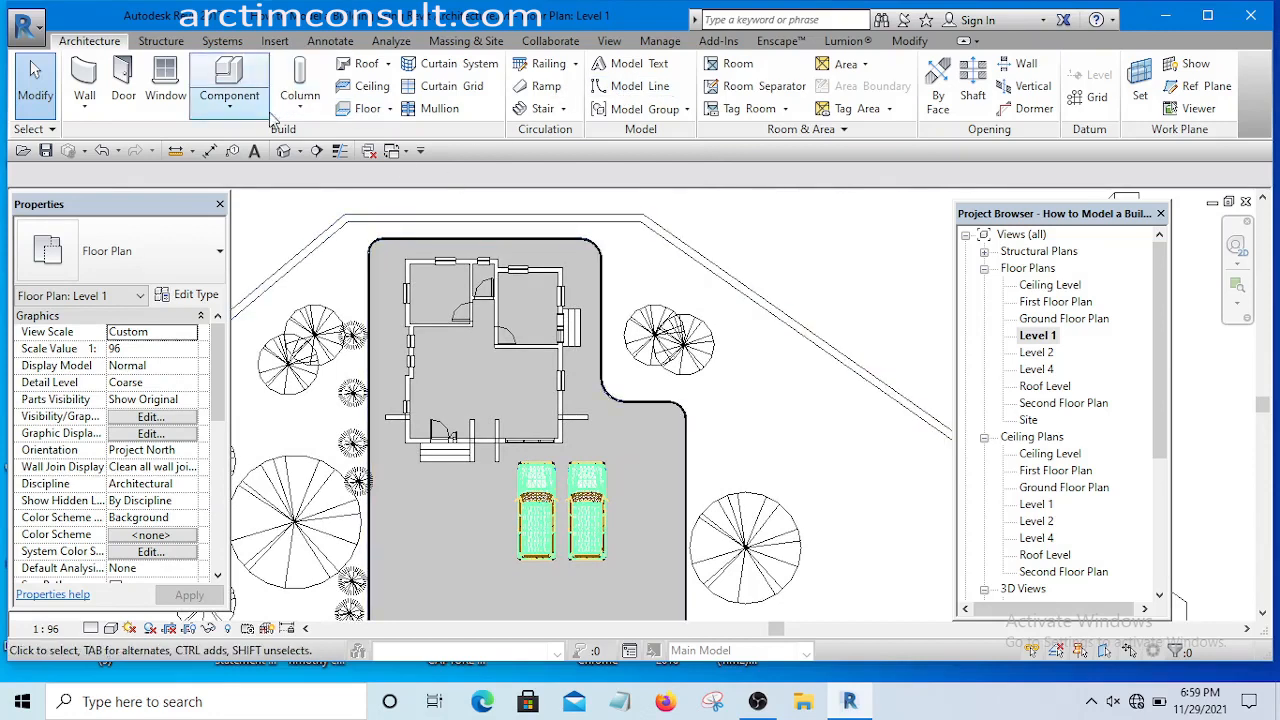
- Load the RPC Female.rfa family from the Entourage folder of the US Imperial library for component placement
left_click(229, 112)
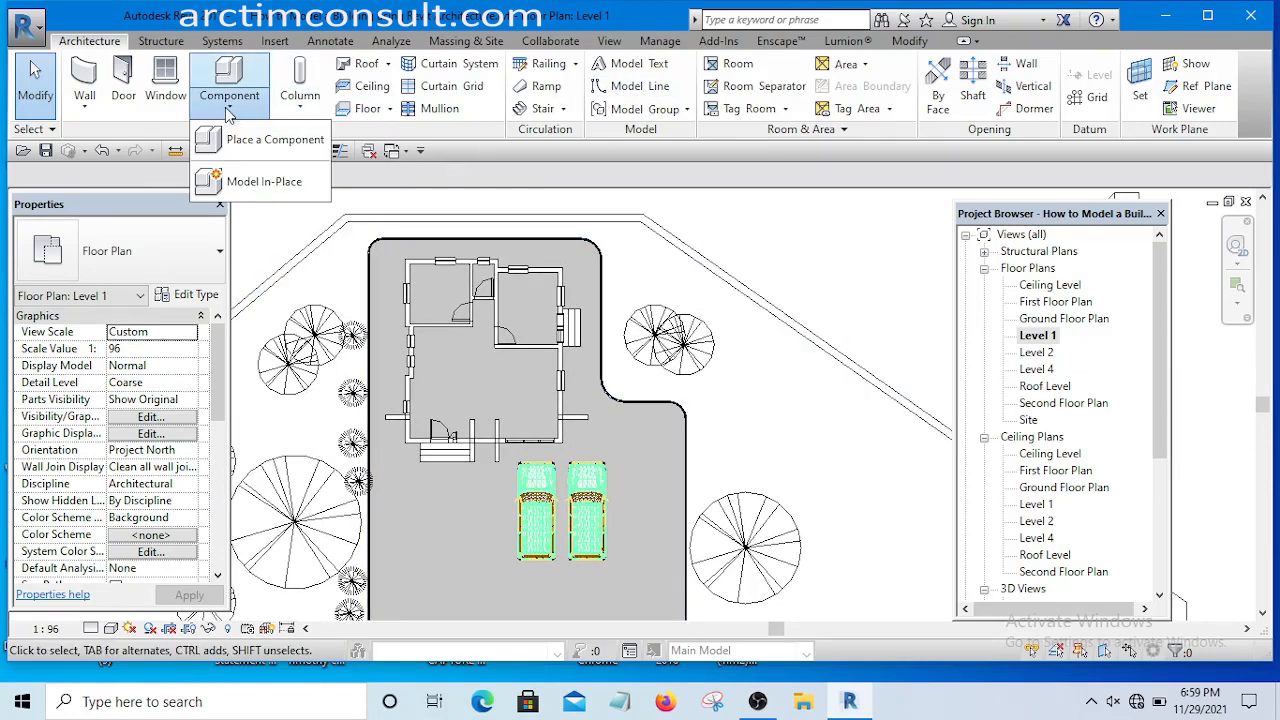
left_click(262, 141)
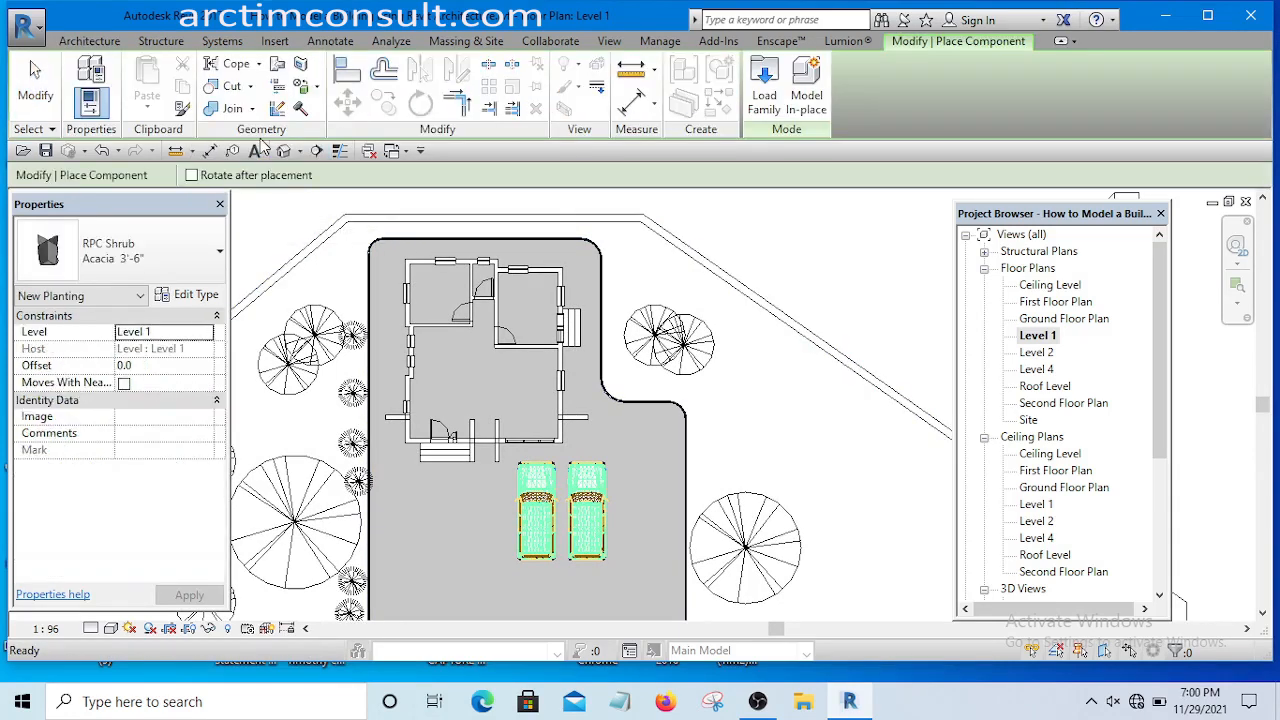
left_click(764, 92)
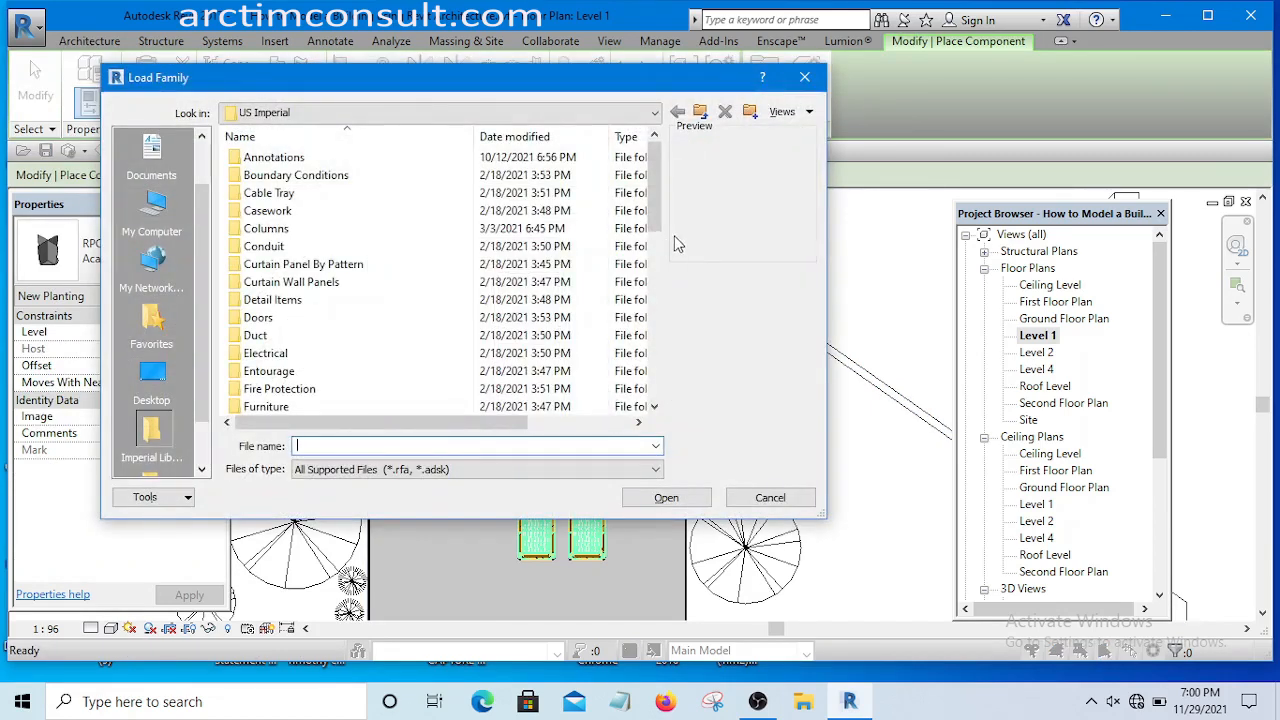
left_click_drag(654, 188, 655, 225)
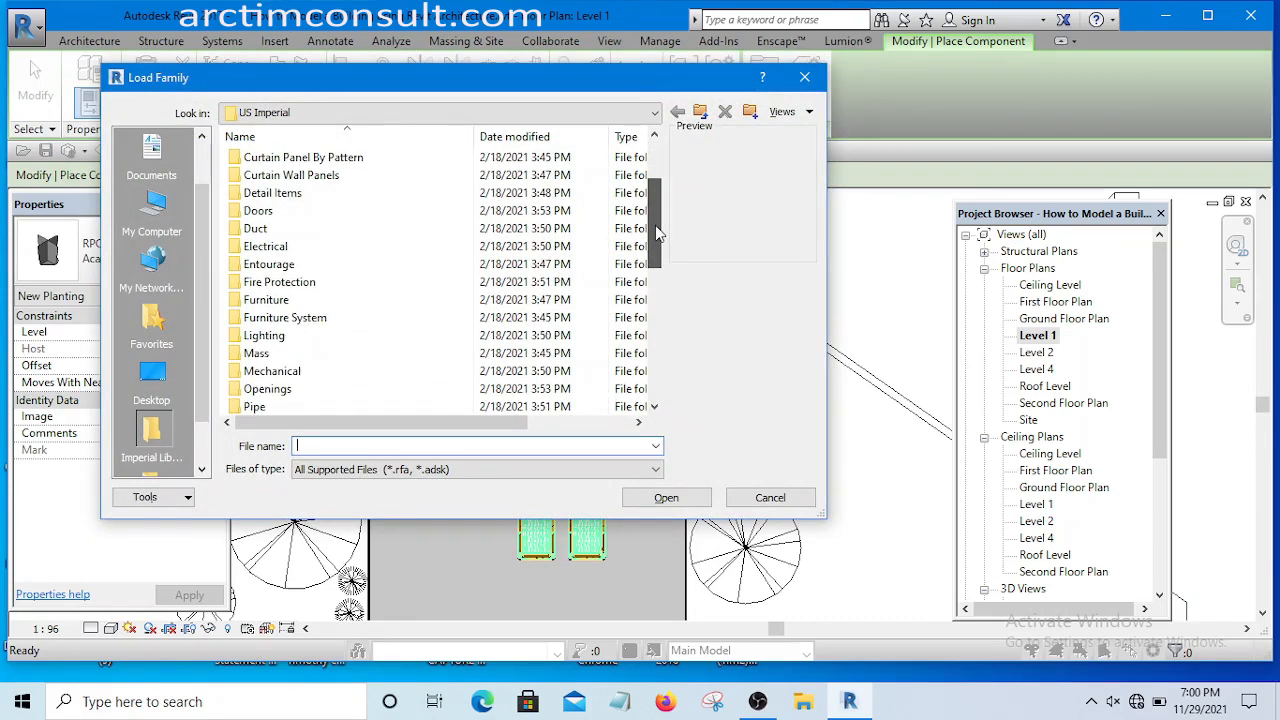
left_click(251, 266)
double_click(251, 266)
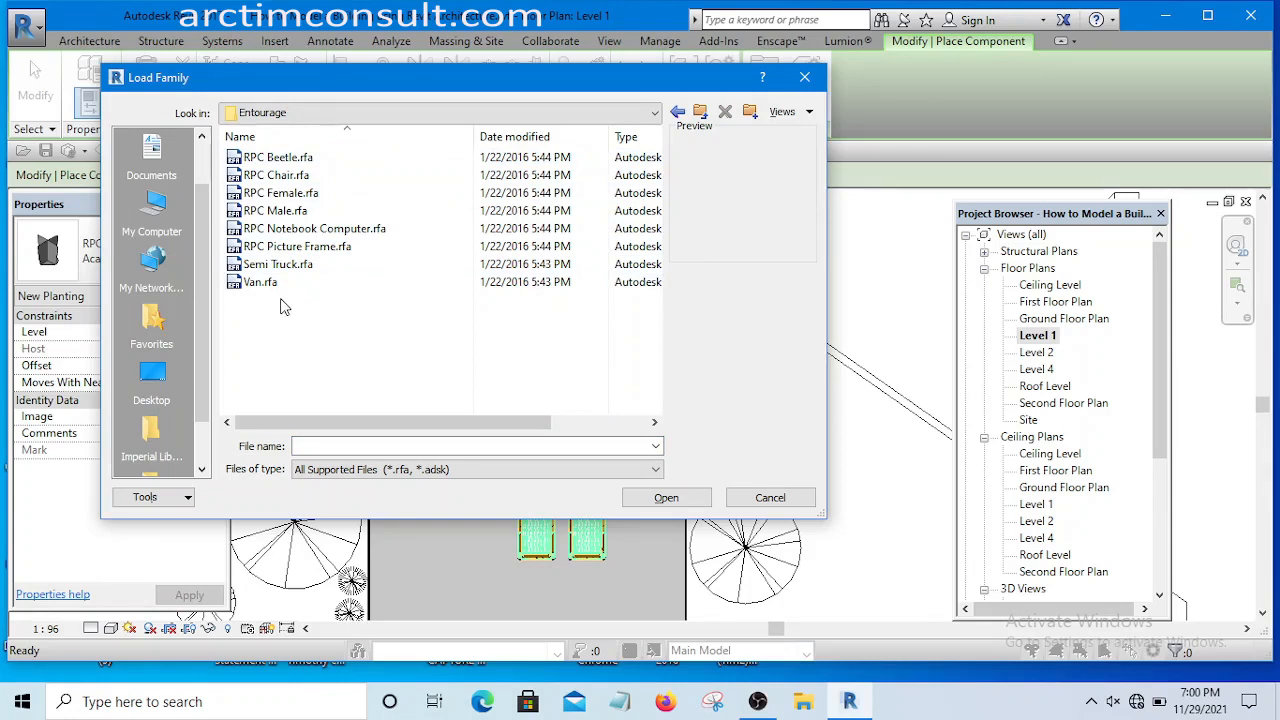
left_click(282, 194)
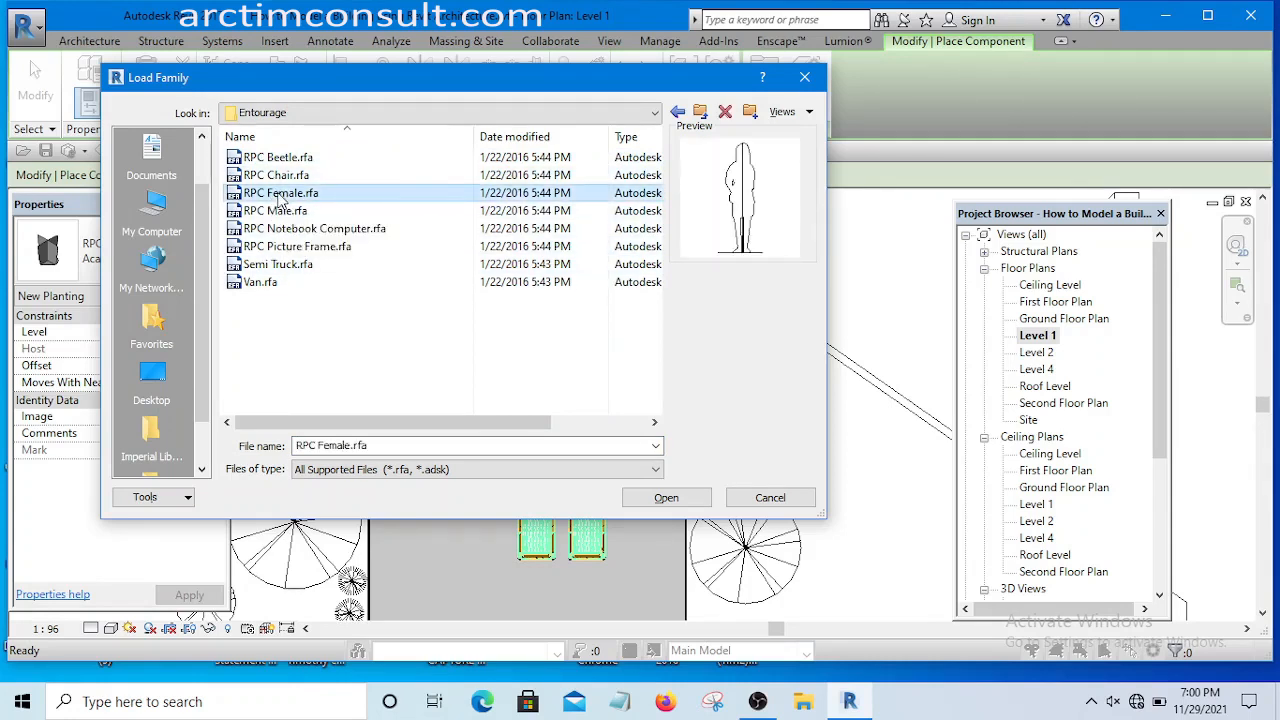
left_click(668, 498)
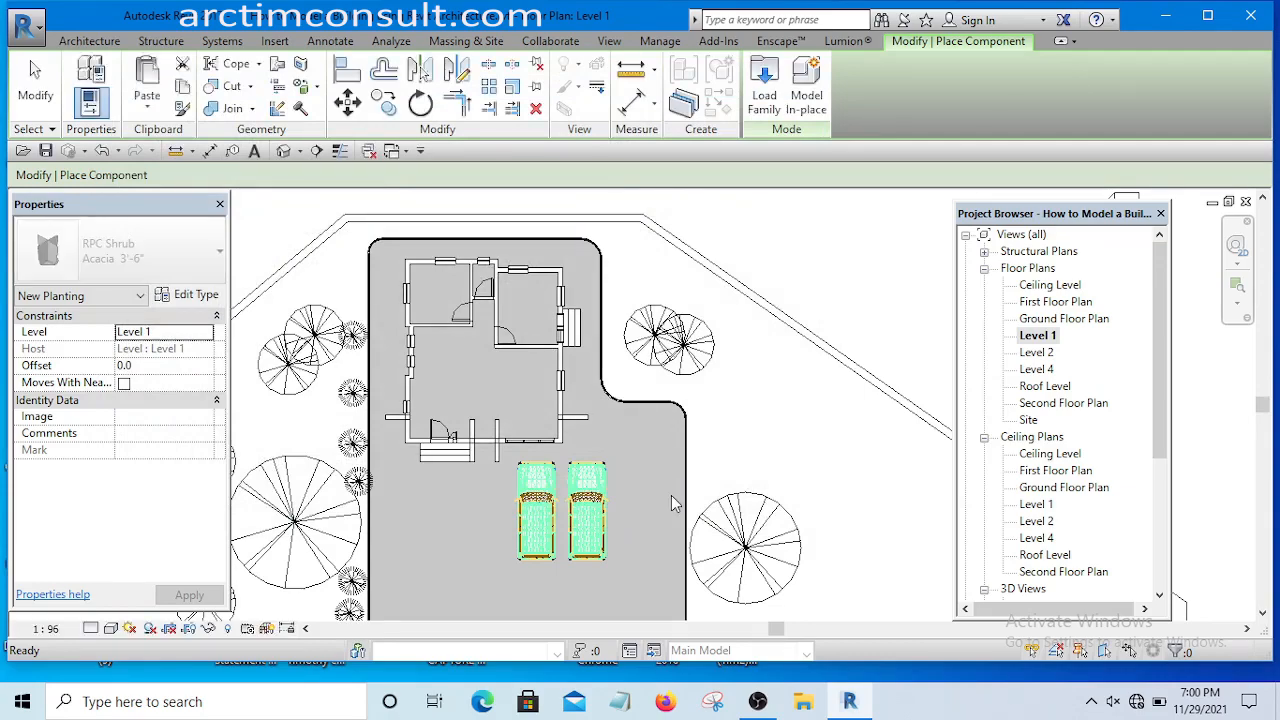
- Place one RPC Female figure on the pavement in front of the entrance steps, rotated so its symbol points toward the house
scroll(735, 418, "down", 3)
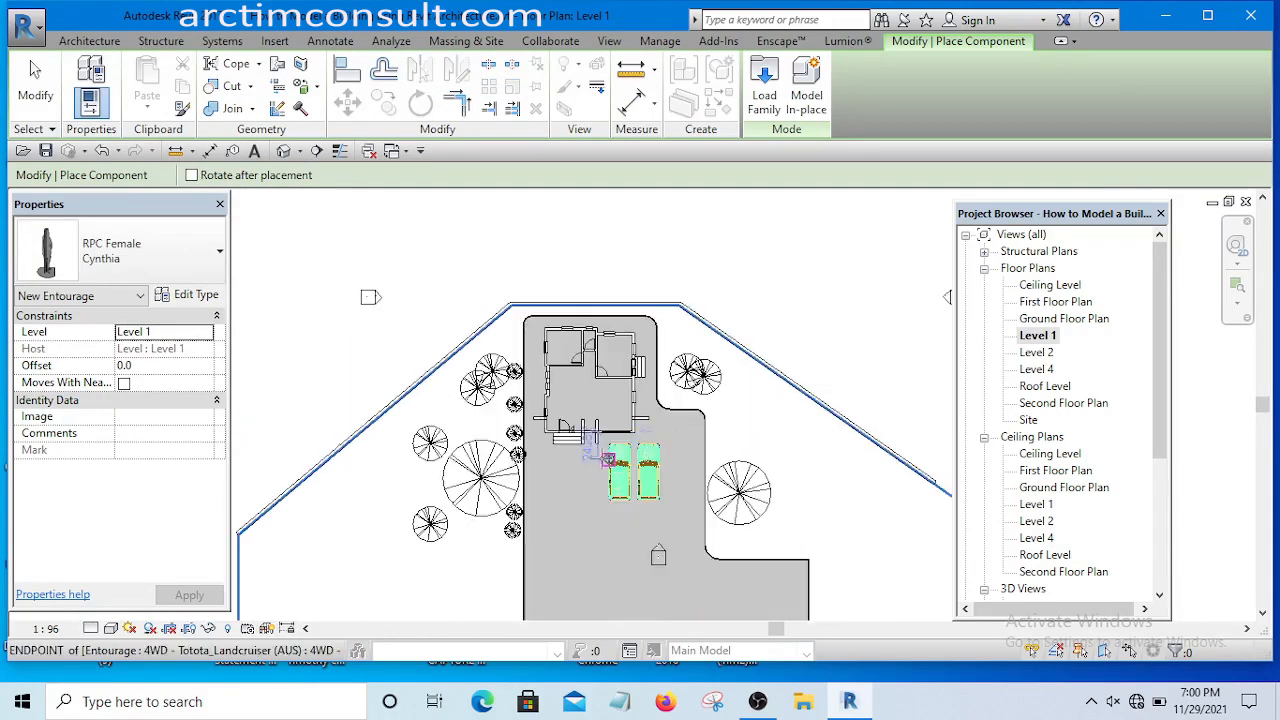
scroll(606, 460, "up", 8)
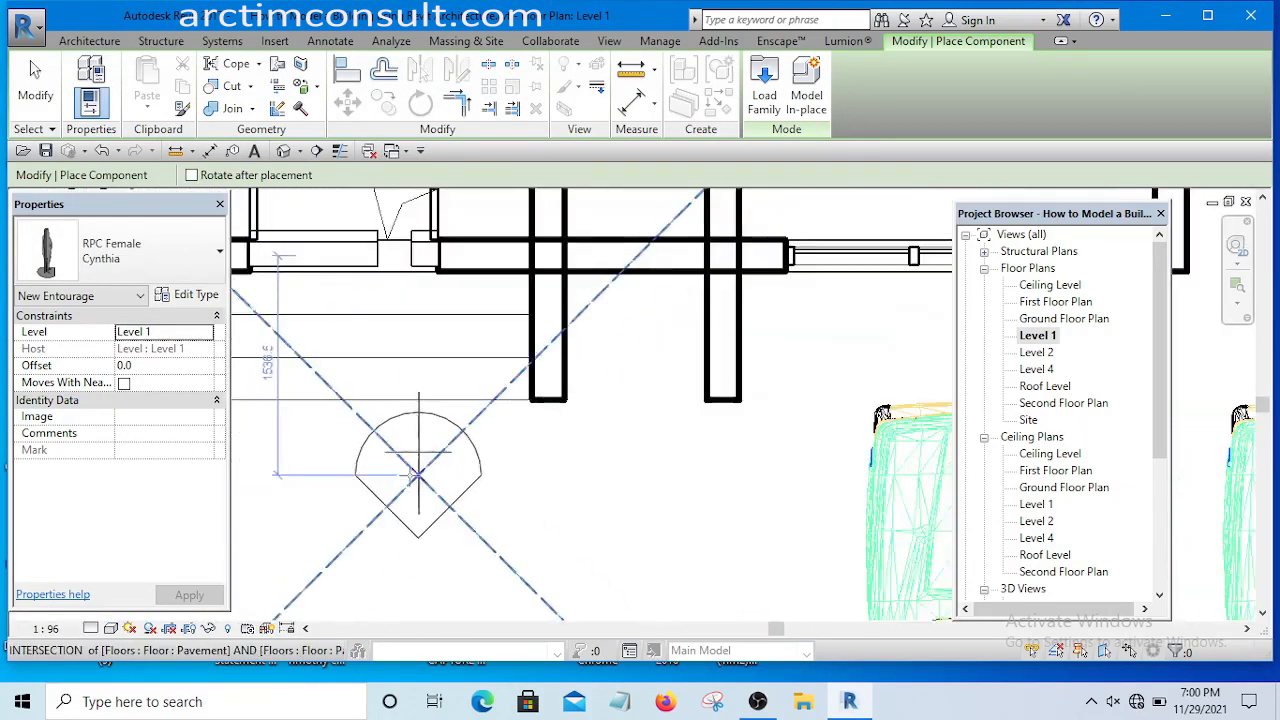
scroll(418, 476, "down", 4)
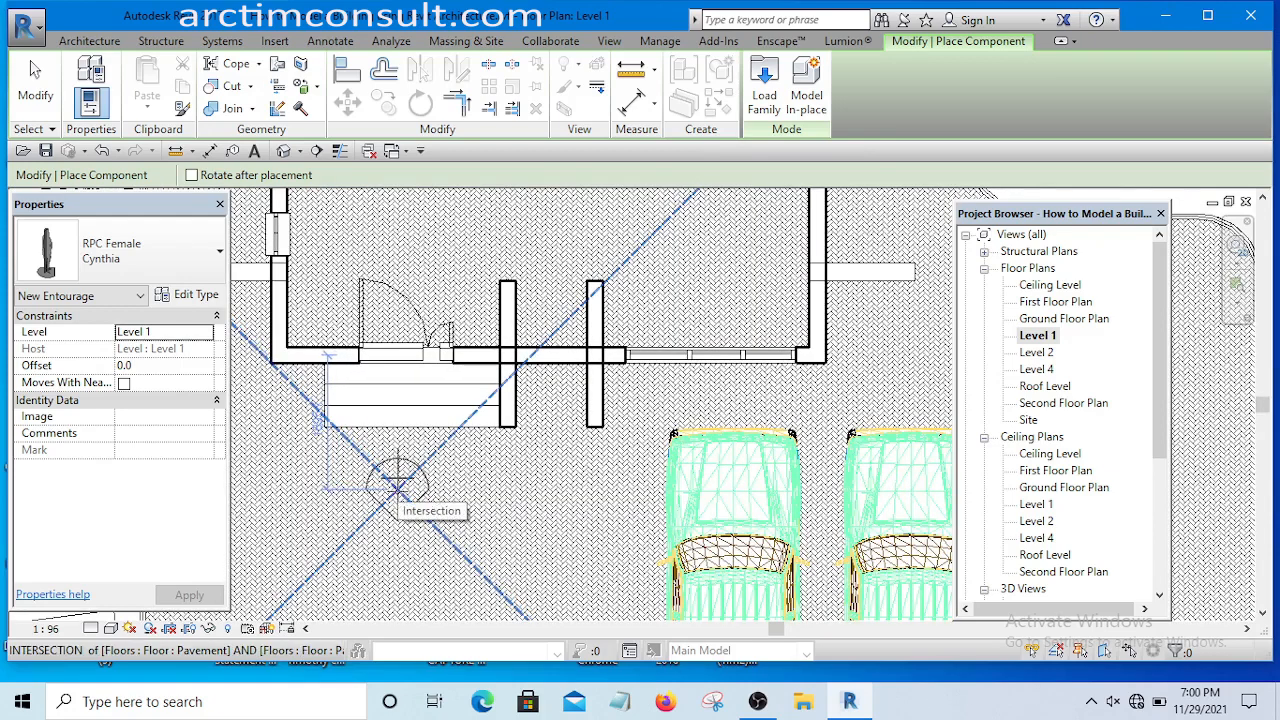
left_click(397, 487)
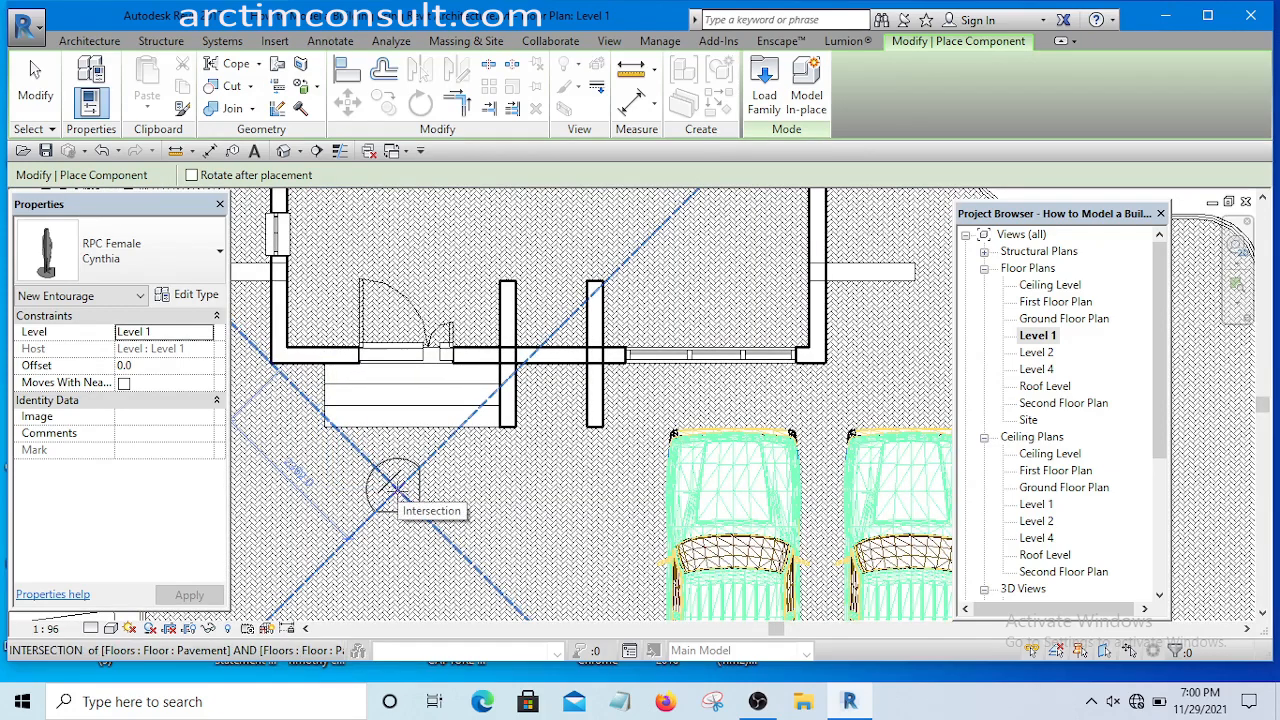
left_click(397, 488)
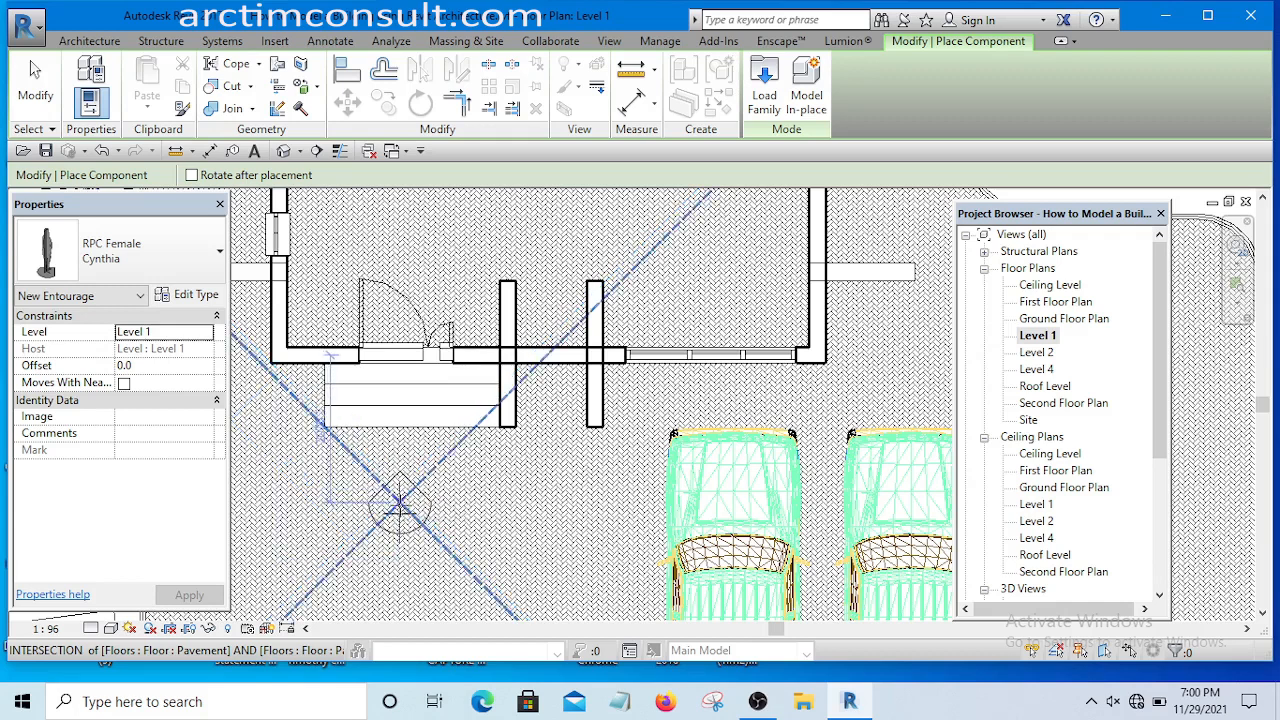
left_click(404, 499)
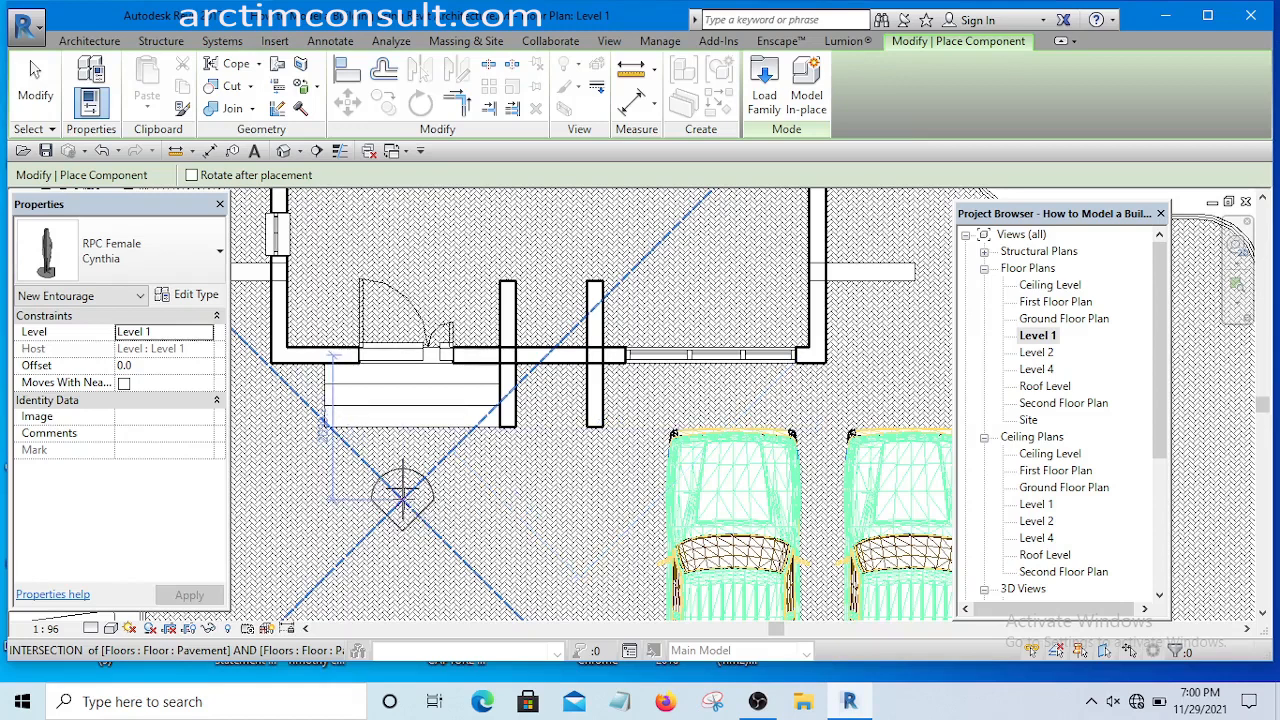
left_click(401, 498)
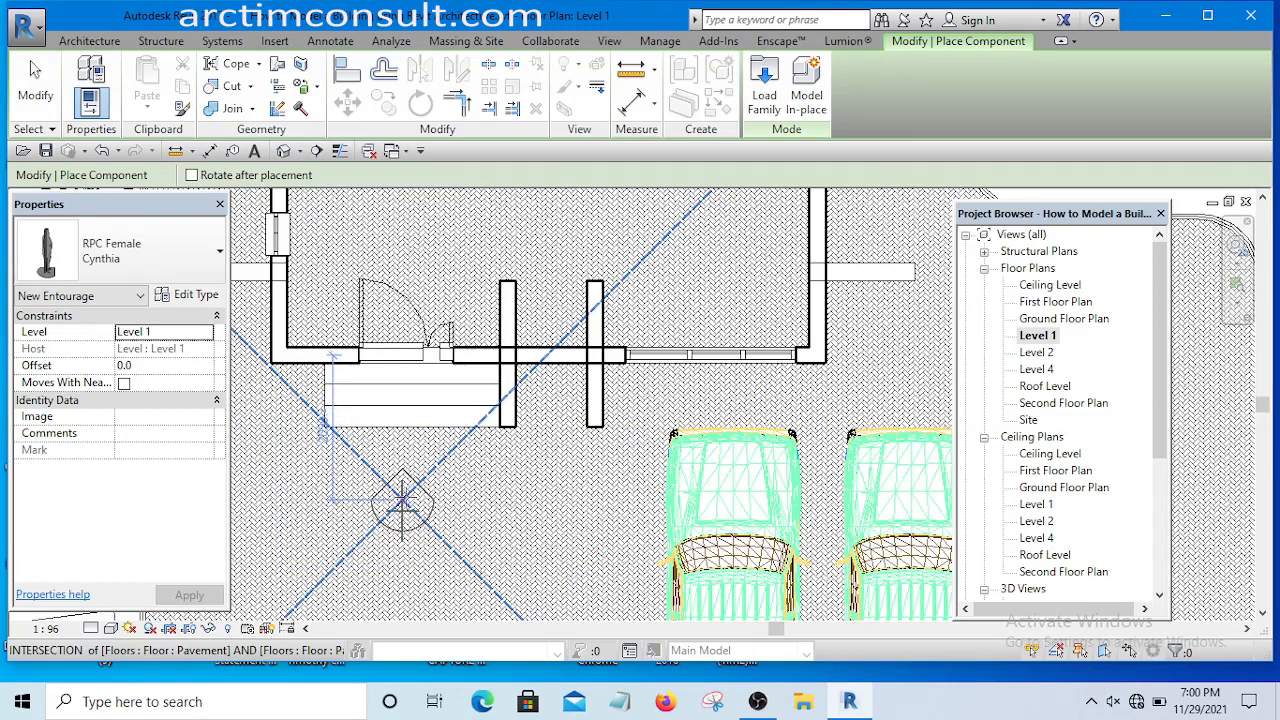
left_click(409, 500)
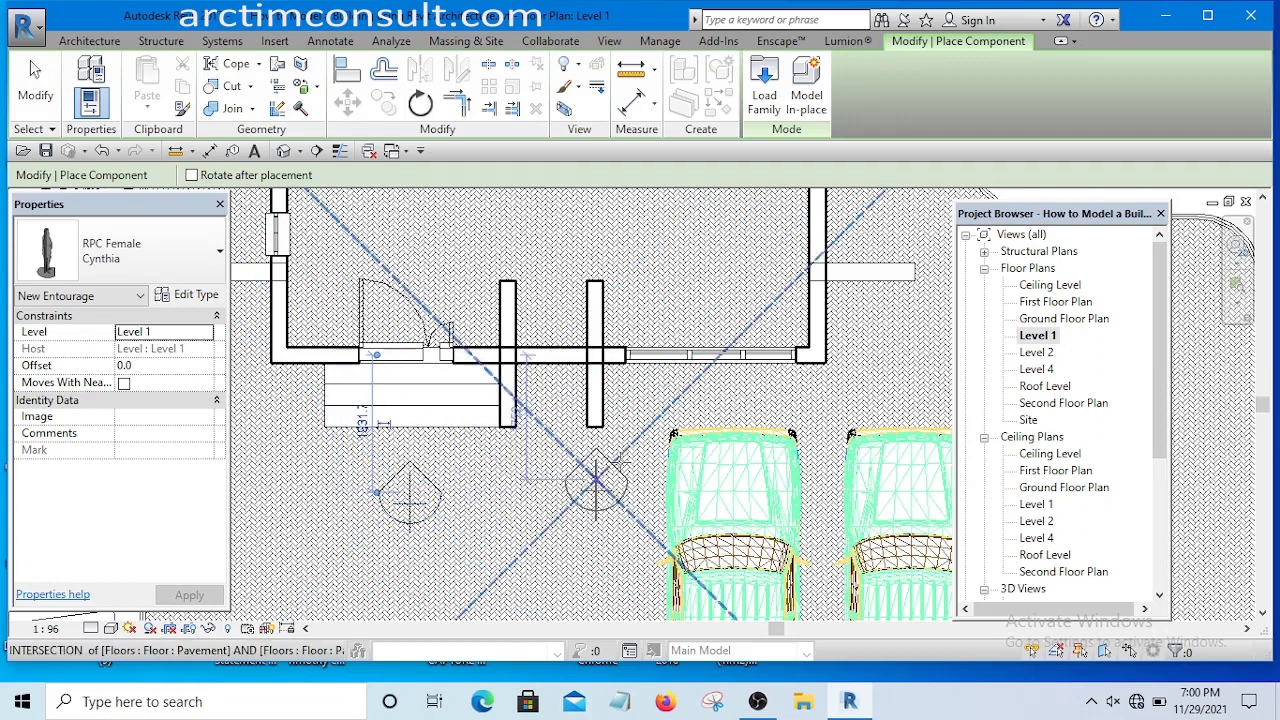
scroll(600, 480, "down", 5)
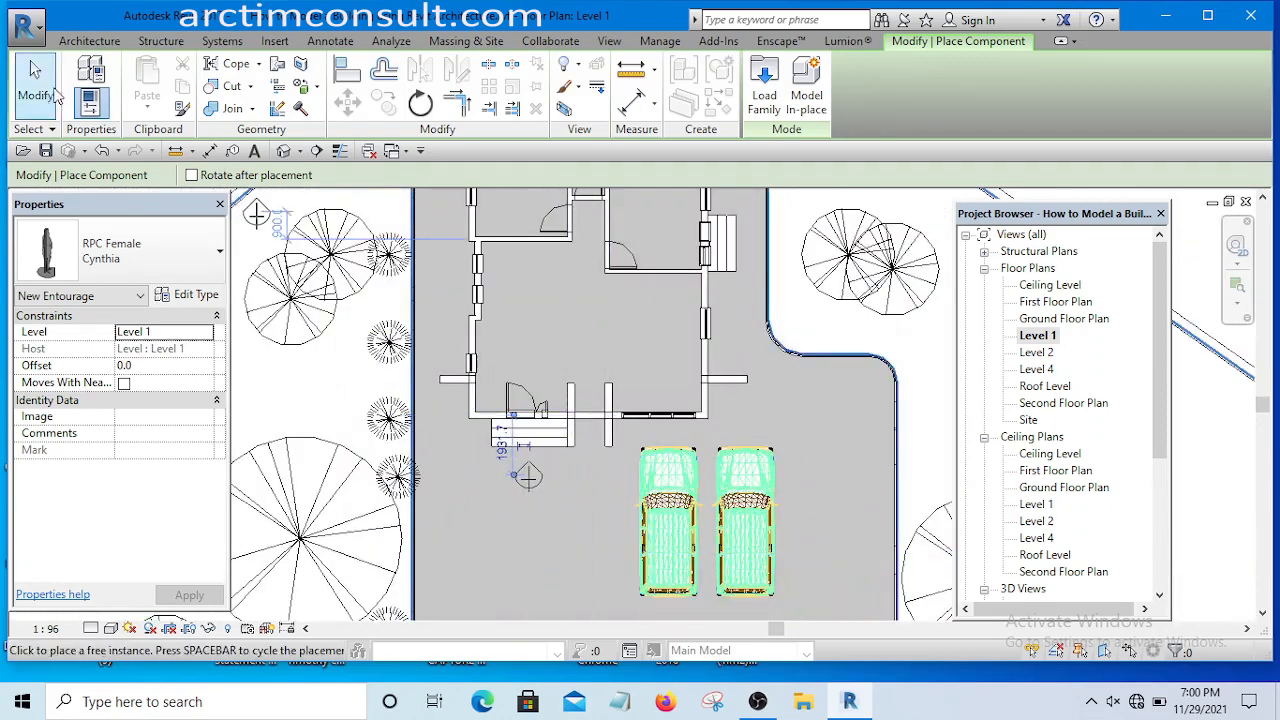
left_click(36, 82)
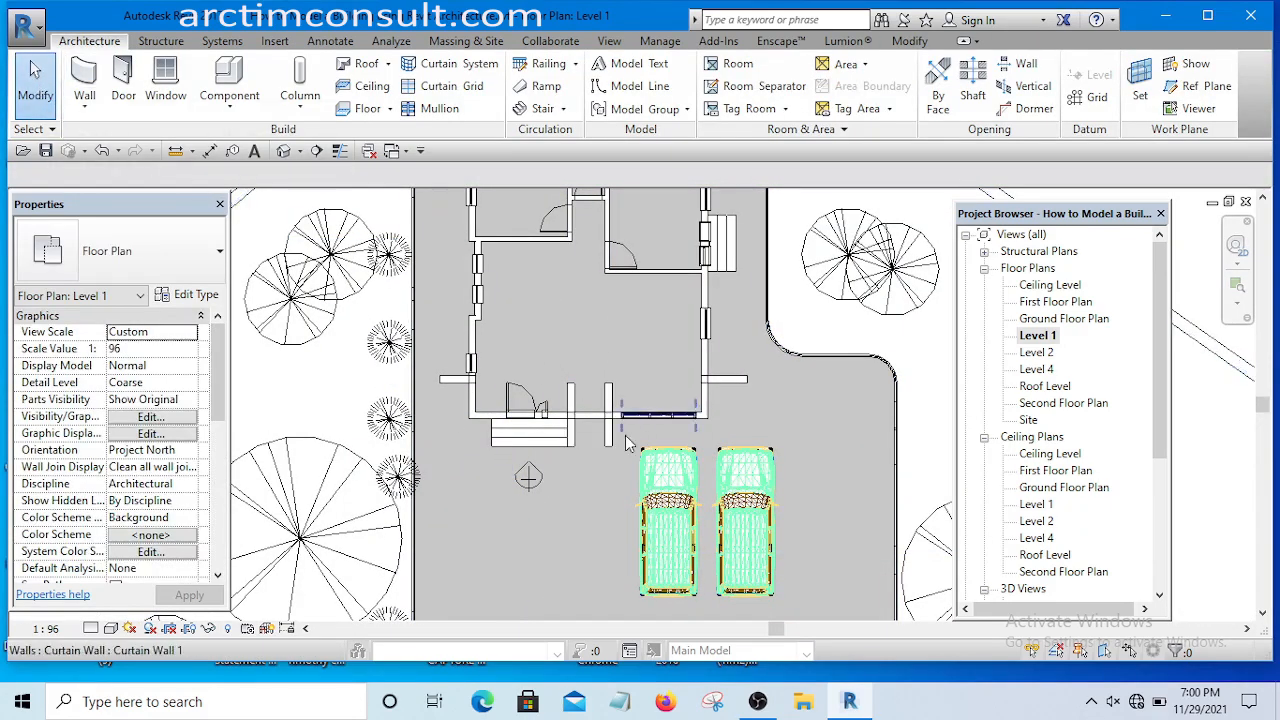
- Open the default 3D view and examine the female figure in front of the entrance steps from several angles
scroll(522, 455, "up", 2)
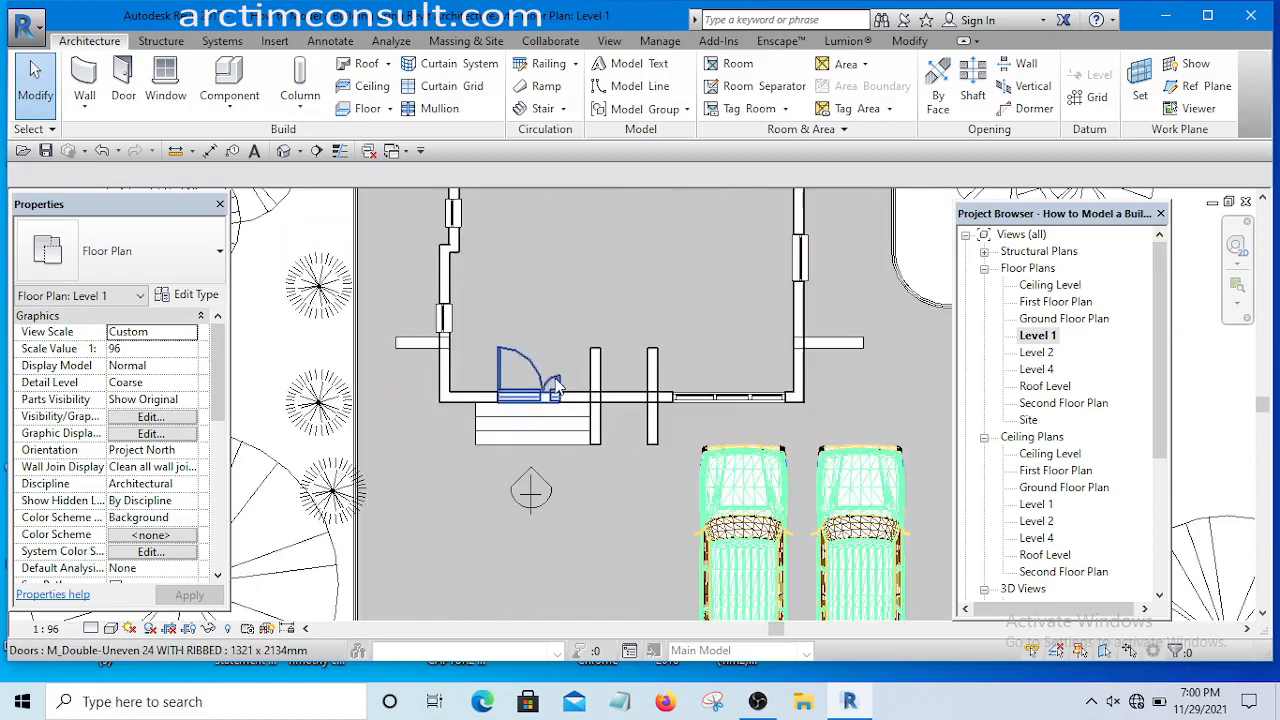
scroll(490, 403, "down", 4)
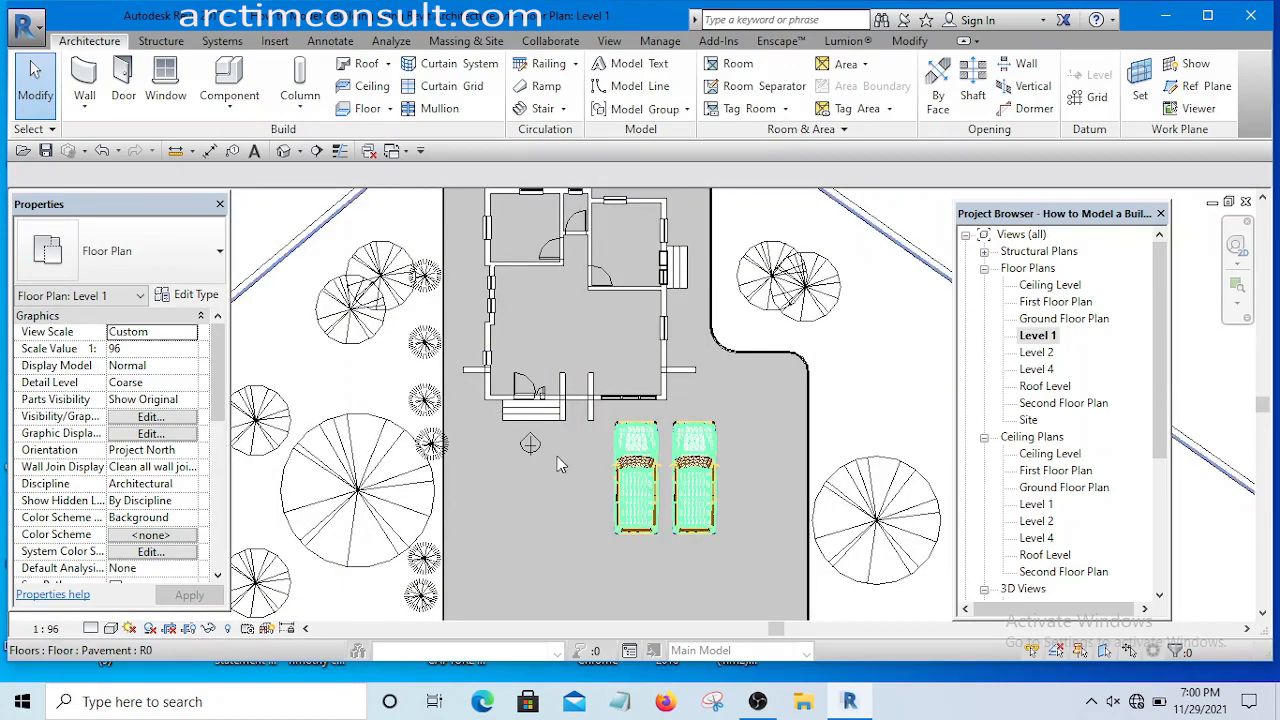
scroll(532, 452, "up", 2)
scroll(530, 450, "up", 3)
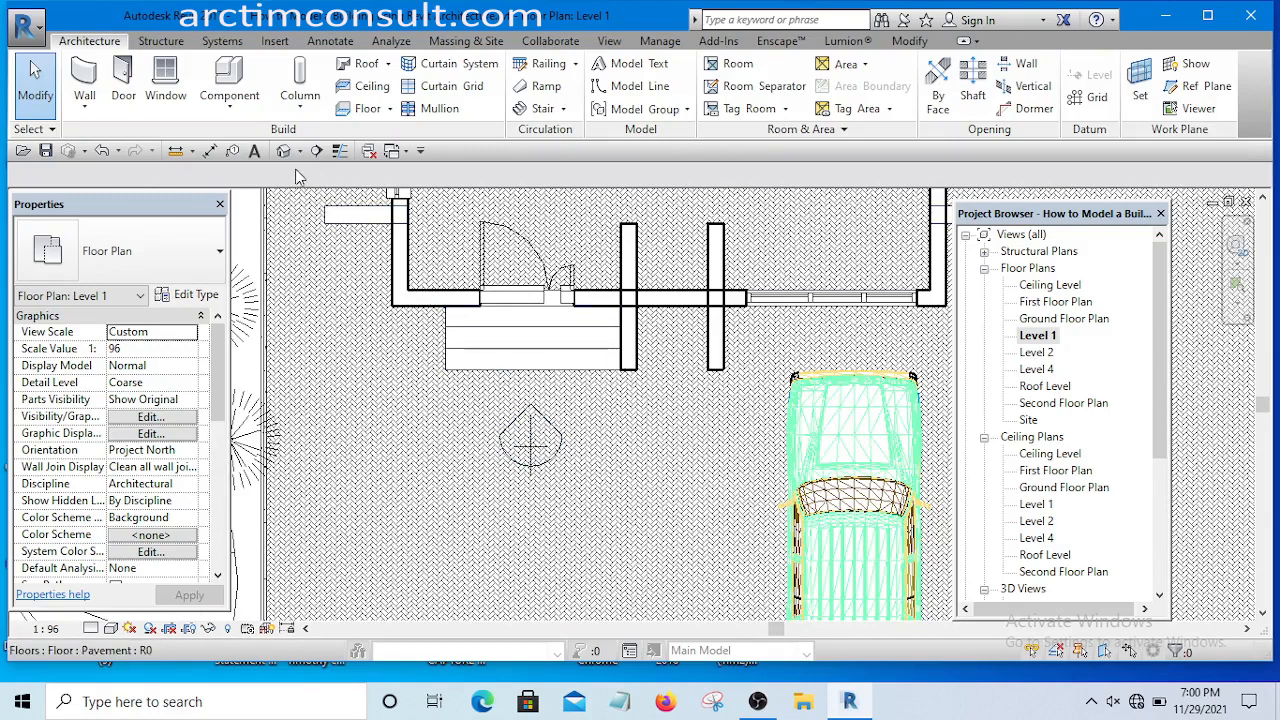
left_click(285, 150)
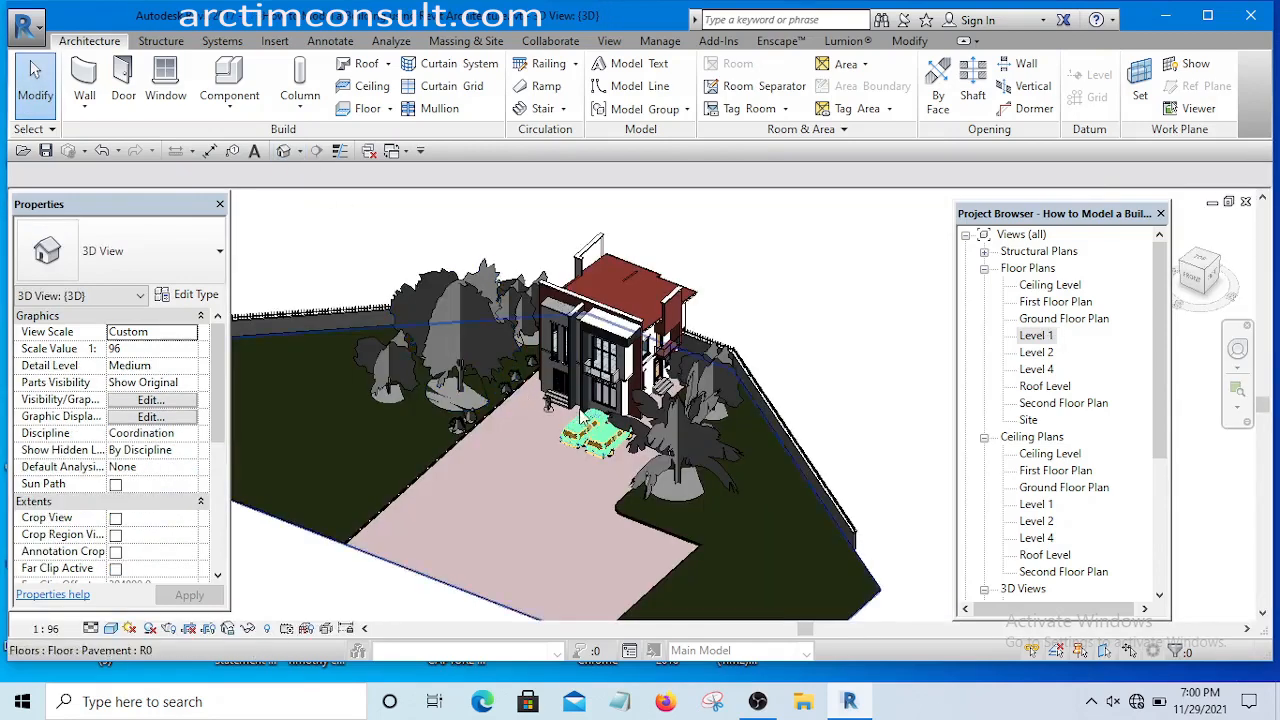
scroll(560, 425, "up", 4)
scroll(558, 425, "up", 5)
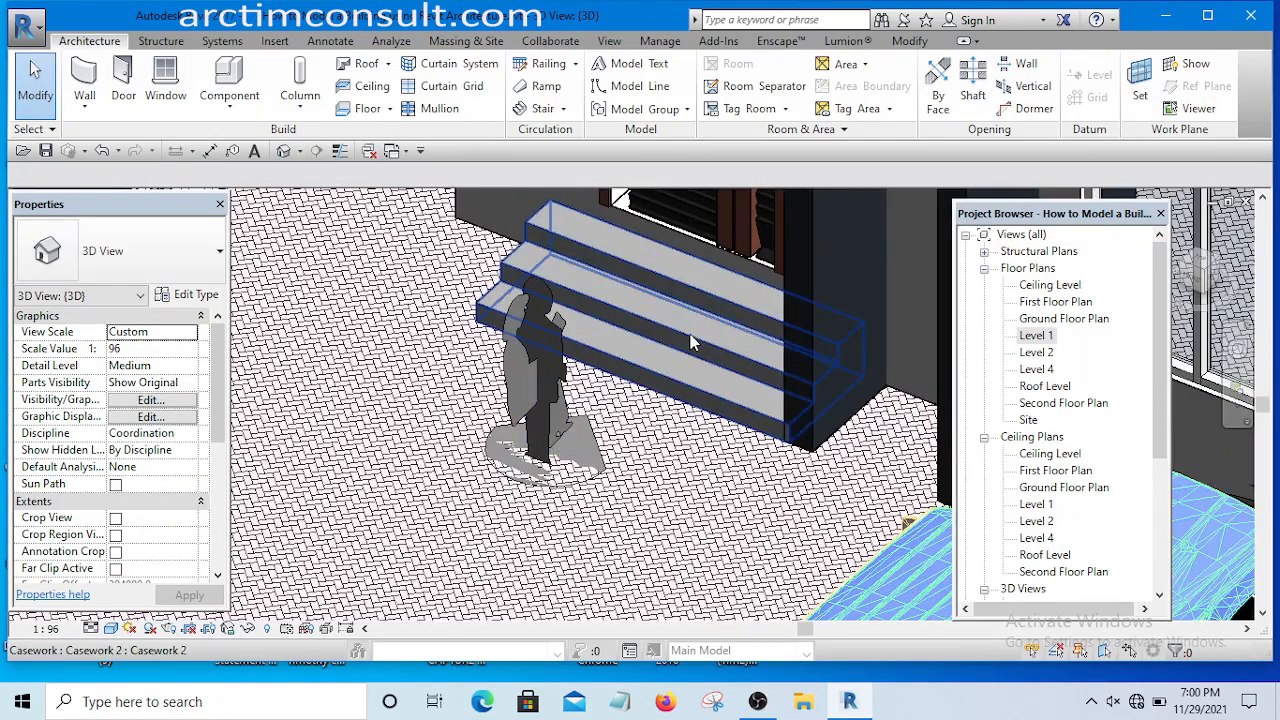
scroll(548, 450, "up", 3)
scroll(641, 418, "down", 7)
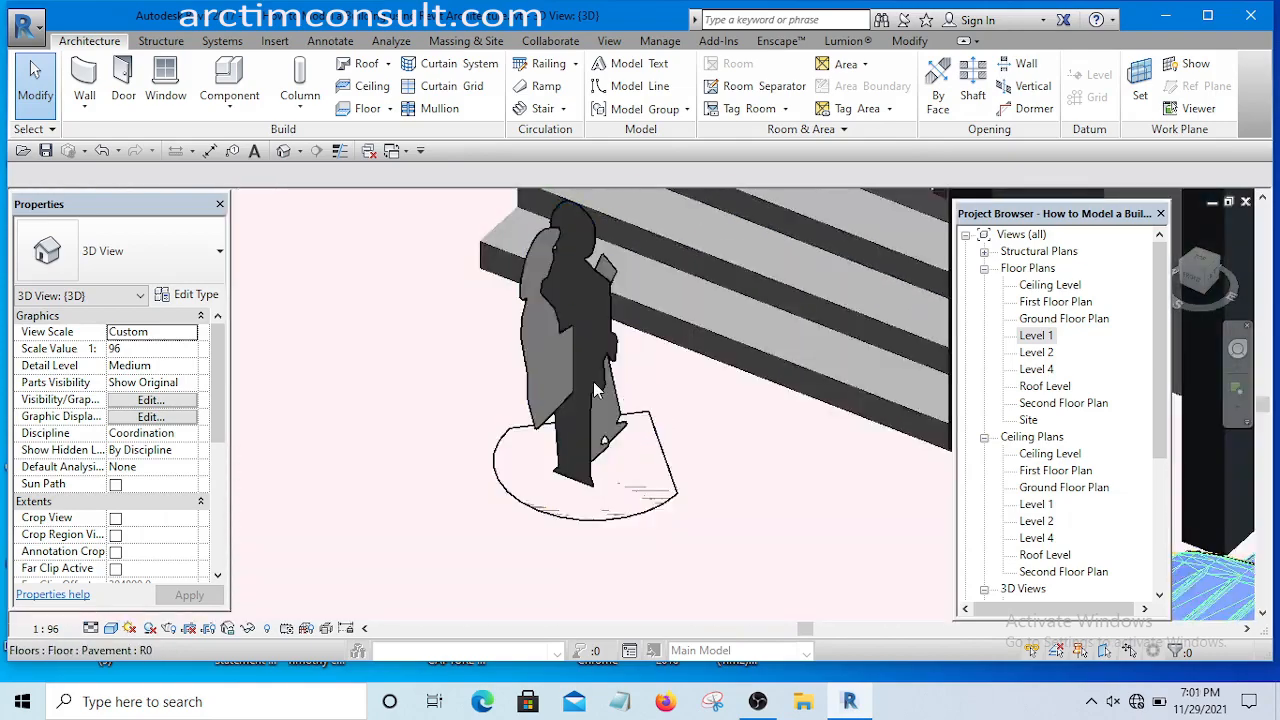
scroll(660, 430, "down", 2)
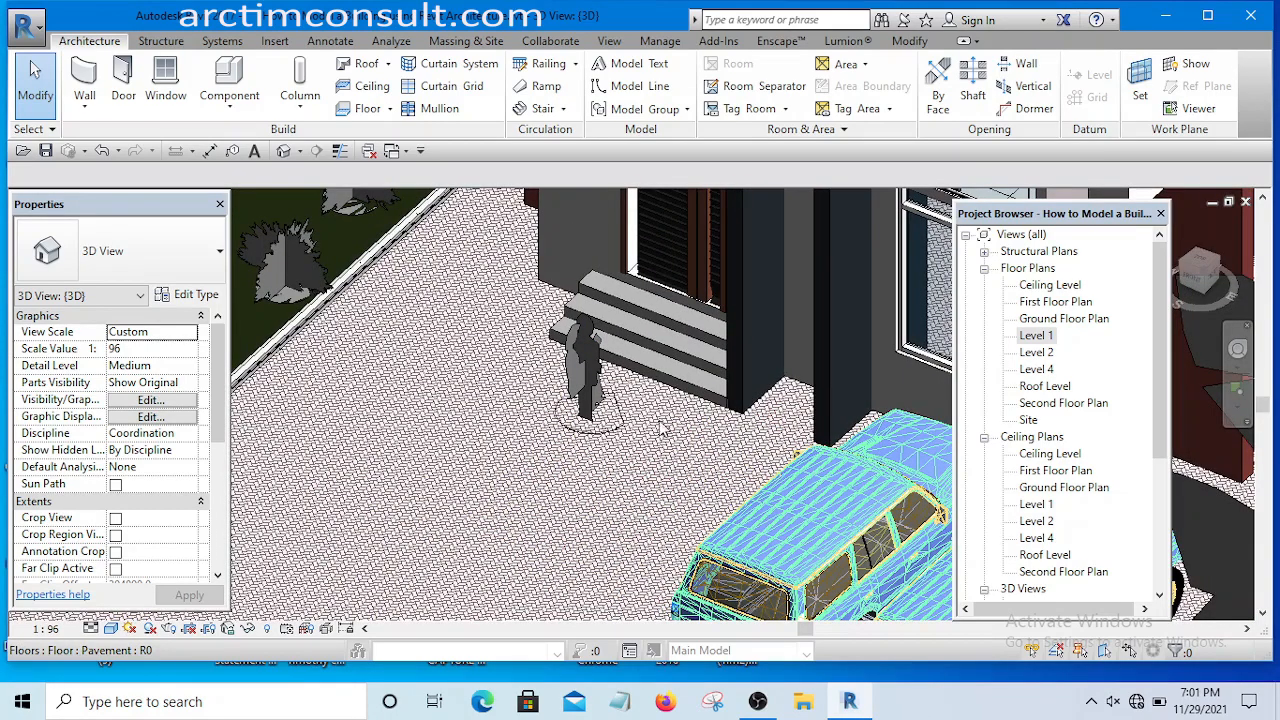
middle_click_drag(660, 428, 696, 404, "shift")
scroll(590, 374, "up", 5)
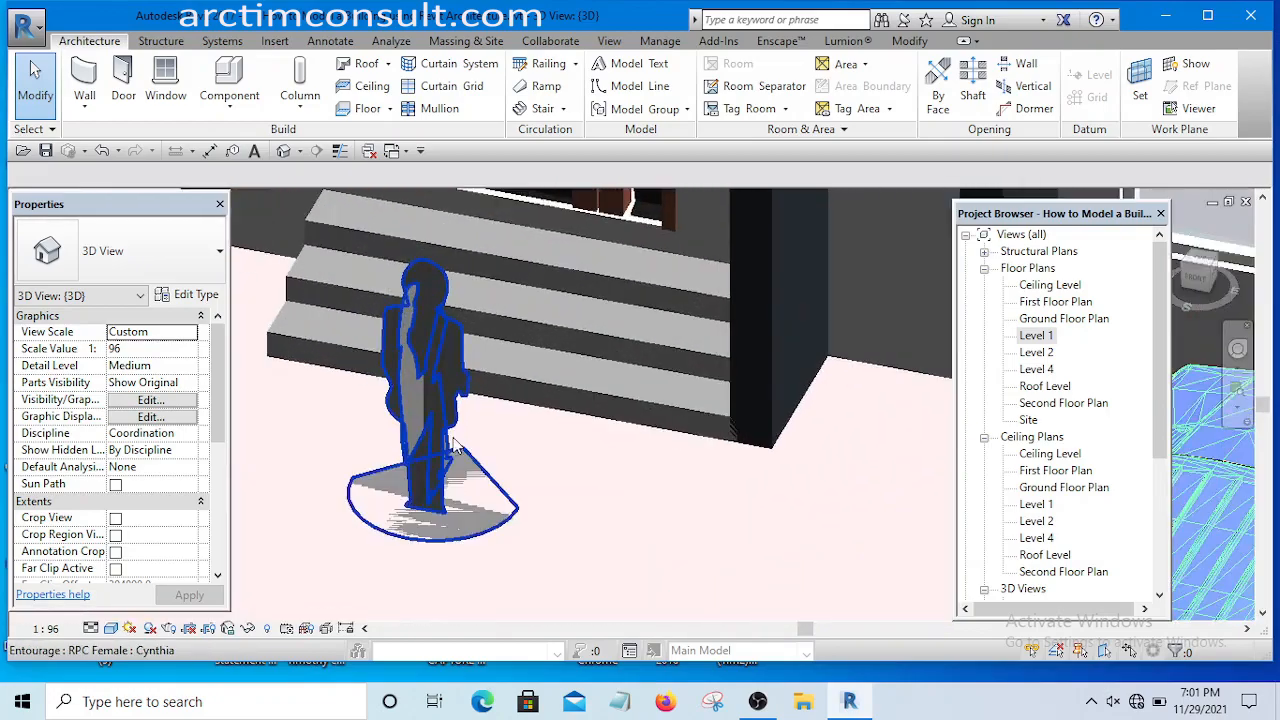
scroll(590, 374, "down", 5)
middle_click_drag(514, 474, 770, 422, "shift")
scroll(445, 480, "up", 4)
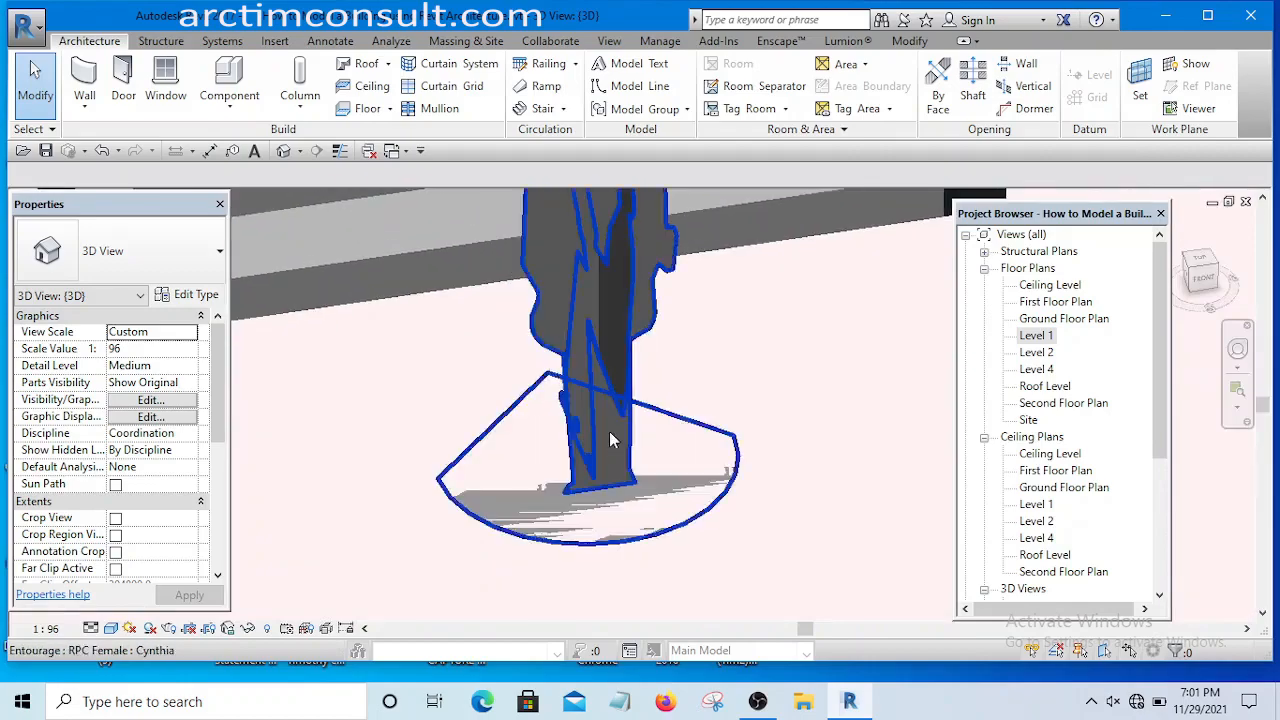
scroll(598, 437, "down", 2)
scroll(518, 436, "down", 2)
middle_click_drag(518, 436, 600, 470, "shift")
middle_click_drag(509, 503, 643, 357)
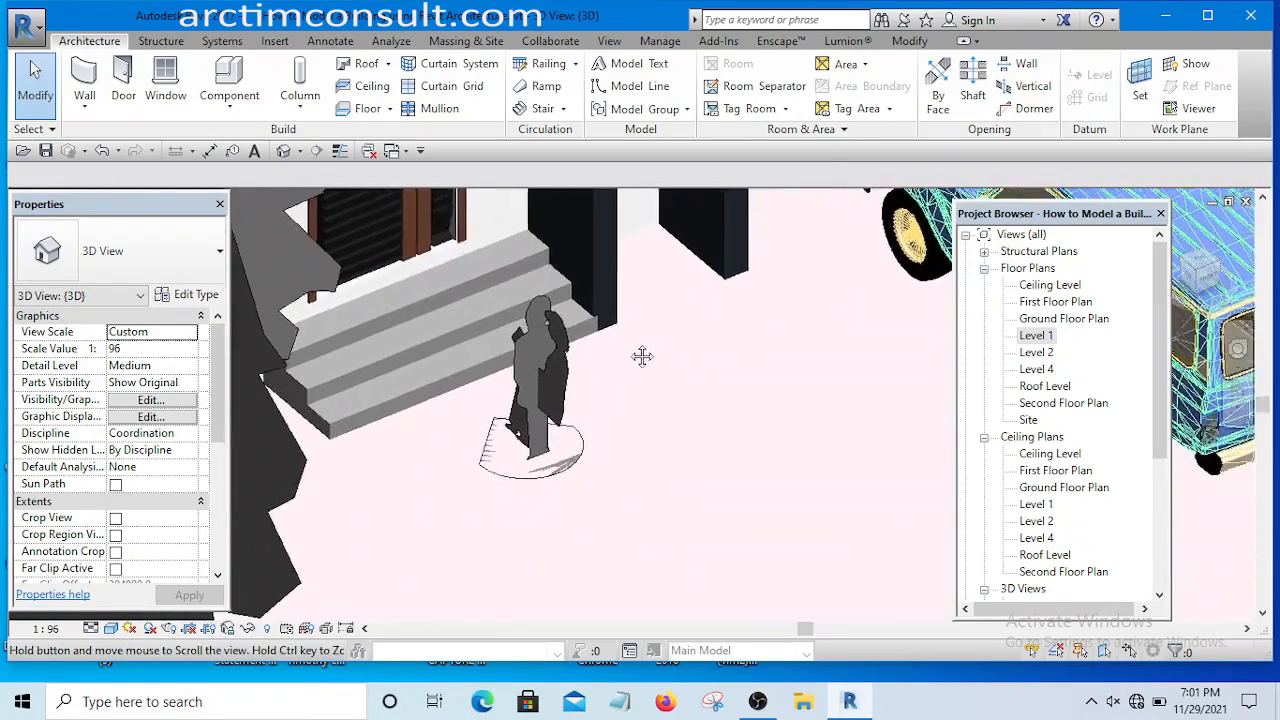
scroll(550, 430, "up", 2)
scroll(555, 393, "up", 1)
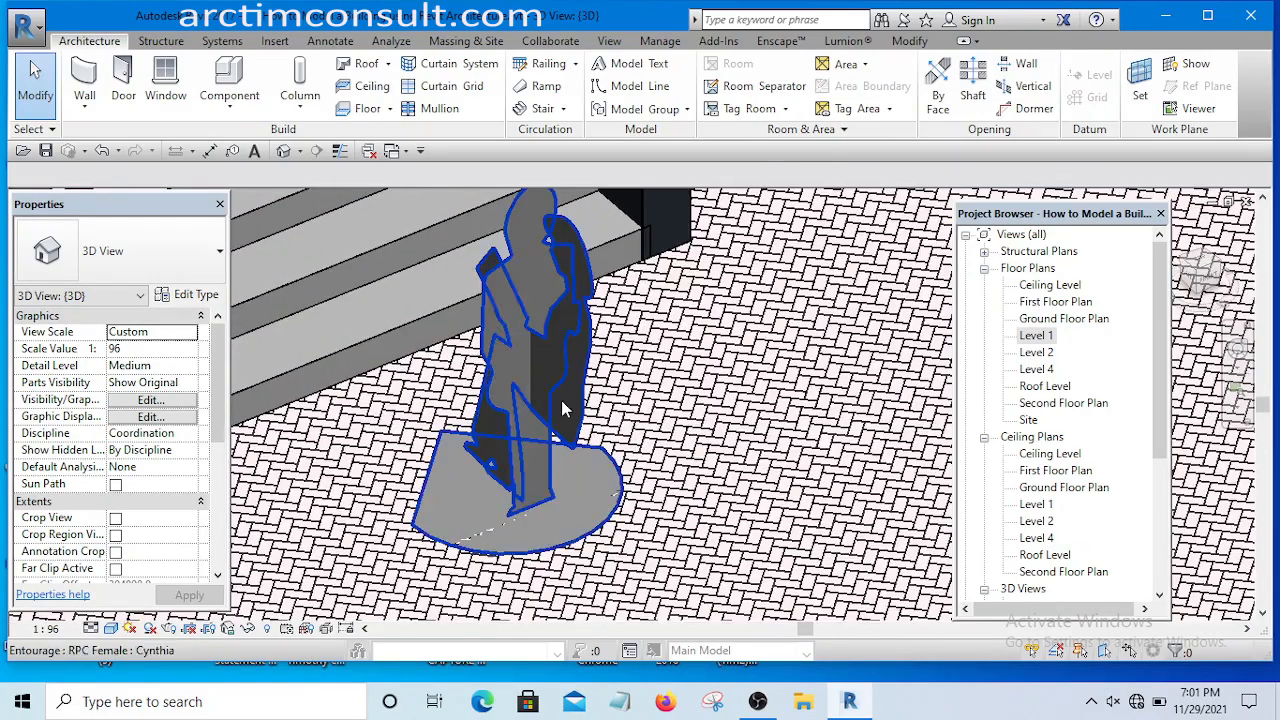
scroll(614, 345, "down", 1)
scroll(626, 370, "down", 2)
scroll(580, 400, "up", 3)
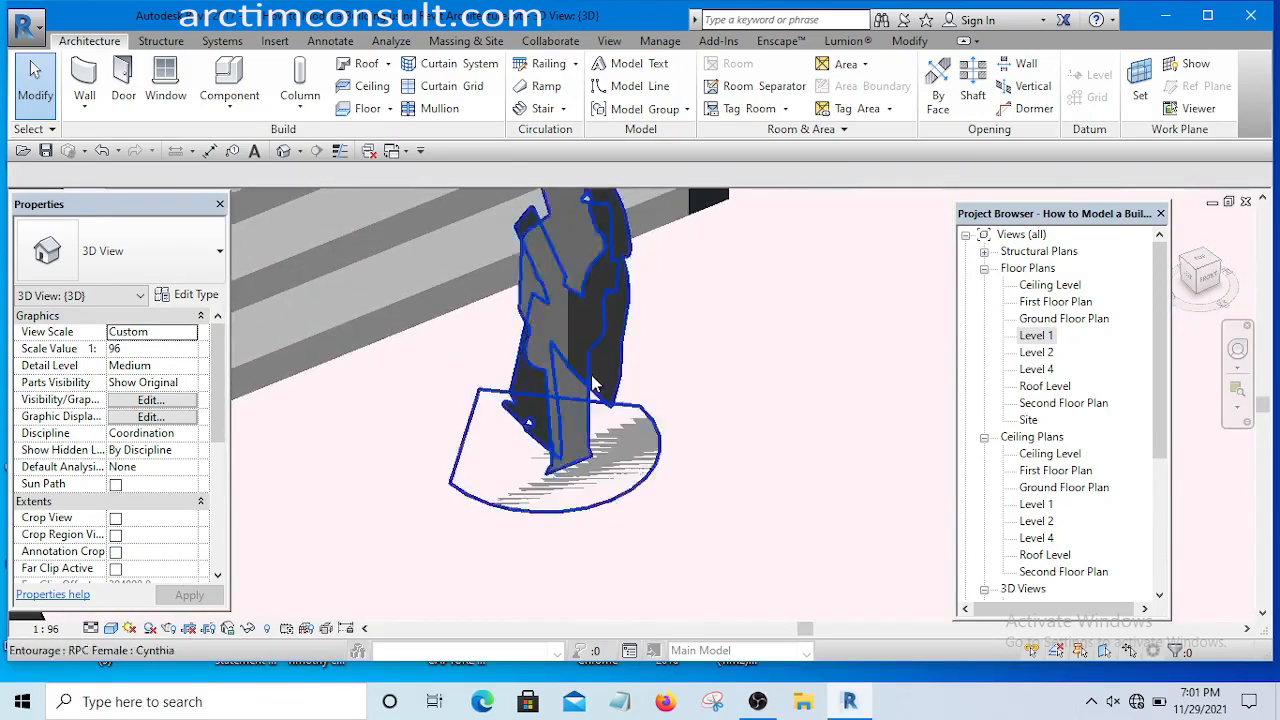
scroll(580, 420, "down", 1)
scroll(580, 420, "down", 3)
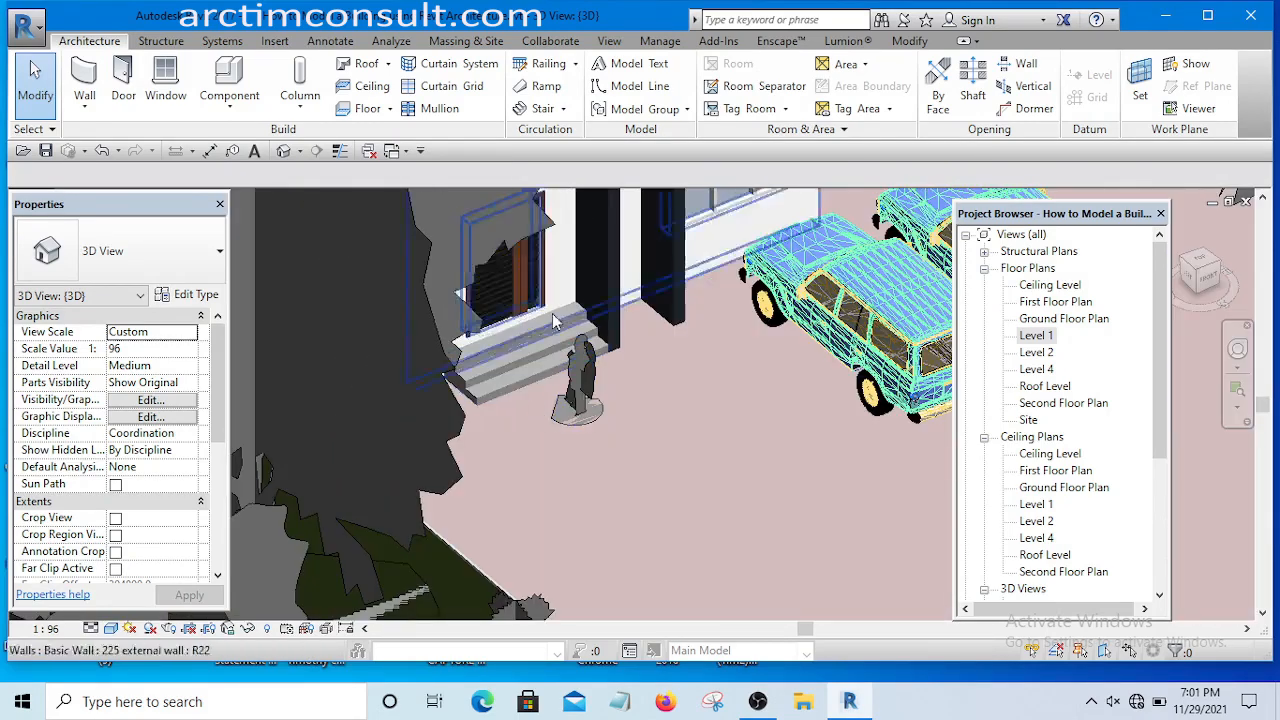
scroll(580, 418, "up", 2)
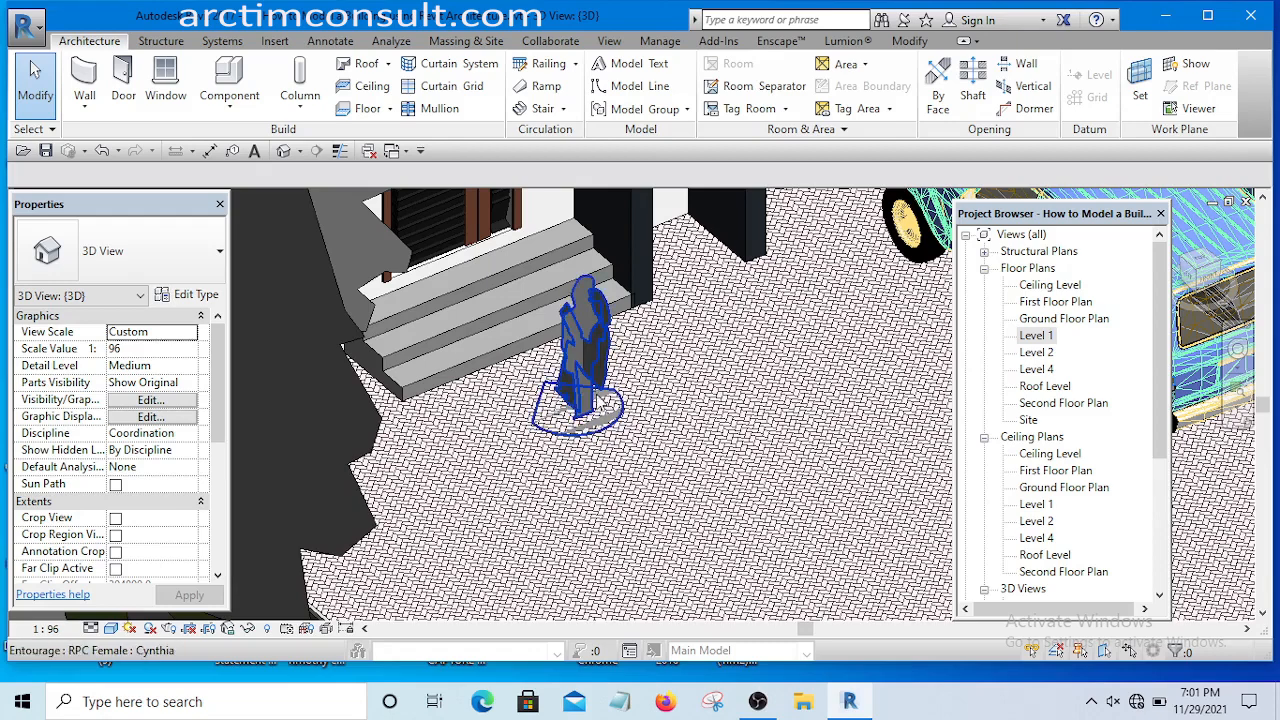
scroll(572, 408, "up", 3)
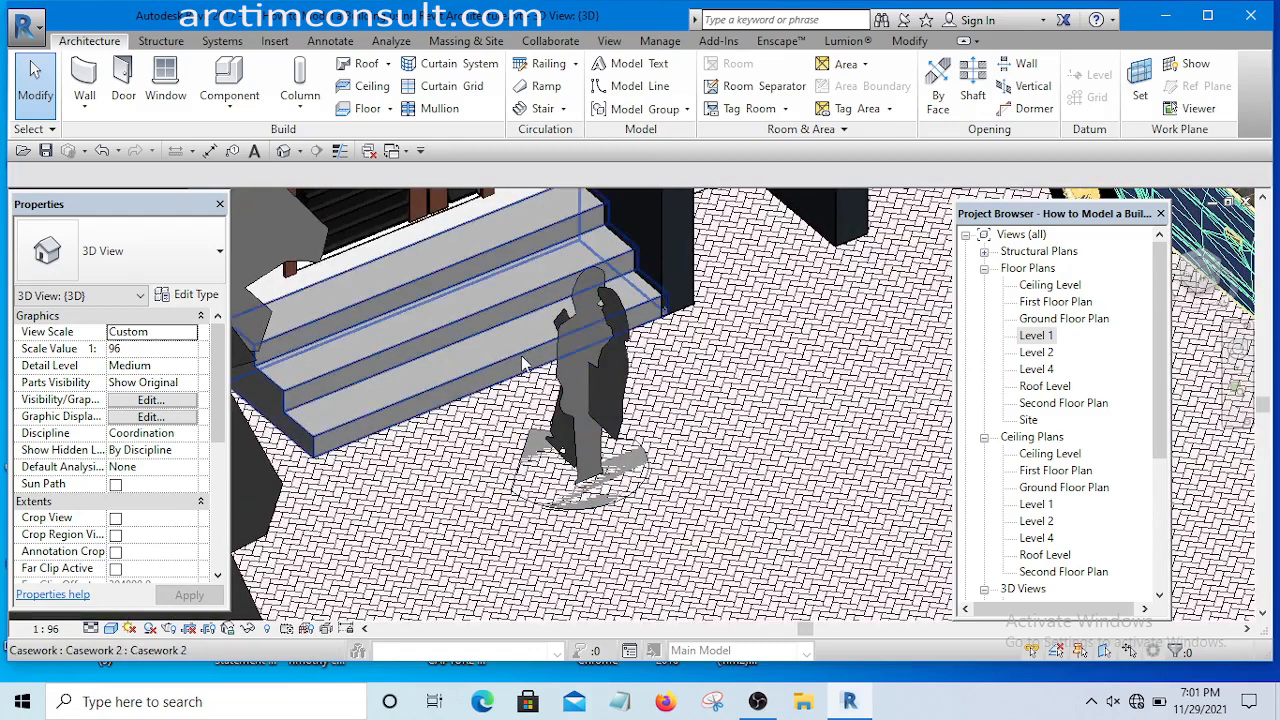
scroll(585, 414, "down", 1)
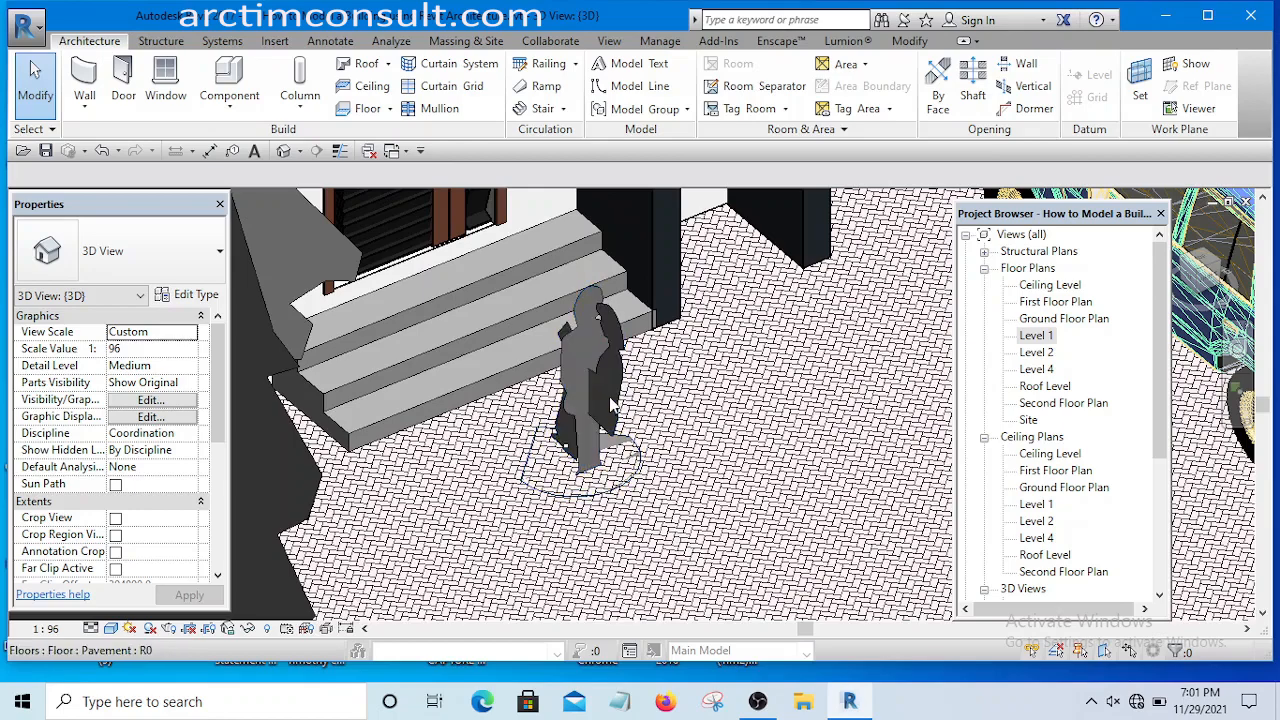
- Select the female figure beside the entrance steps and open its type properties
left_click(605, 384)
scroll(606, 385, "down", 6)
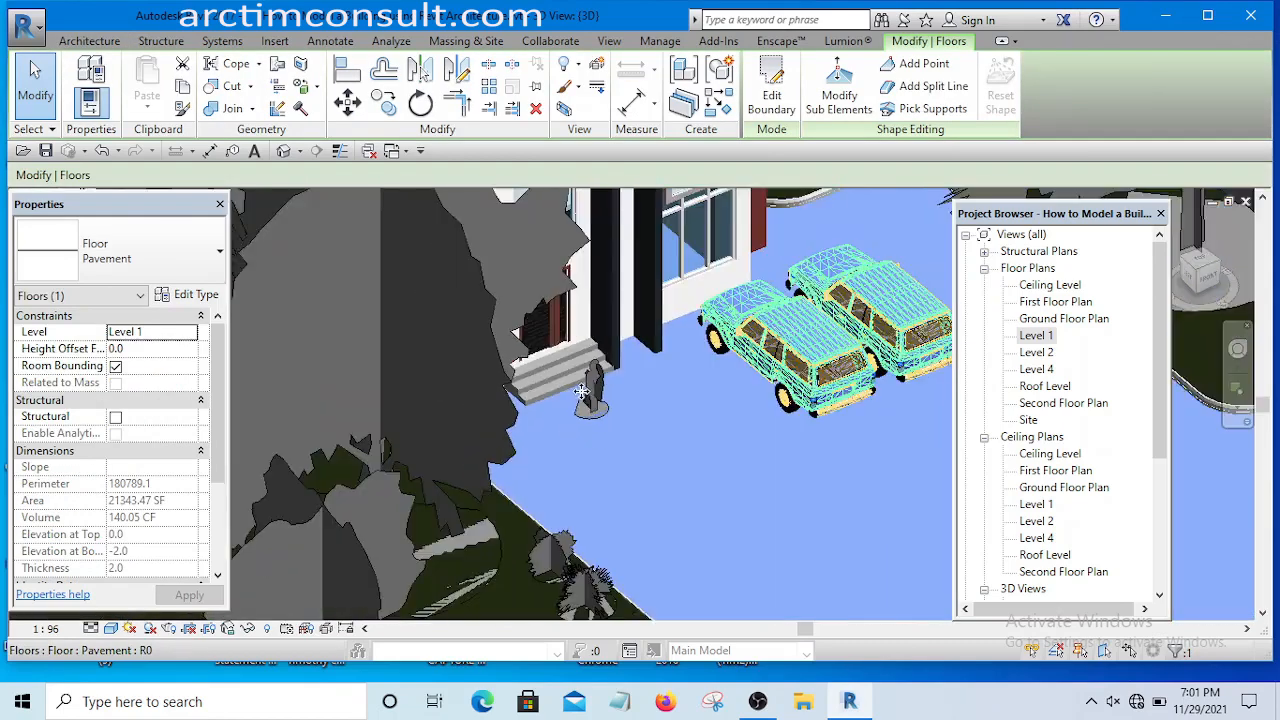
key("Escape")
scroll(562, 414, "up", 3)
scroll(562, 414, "up", 4)
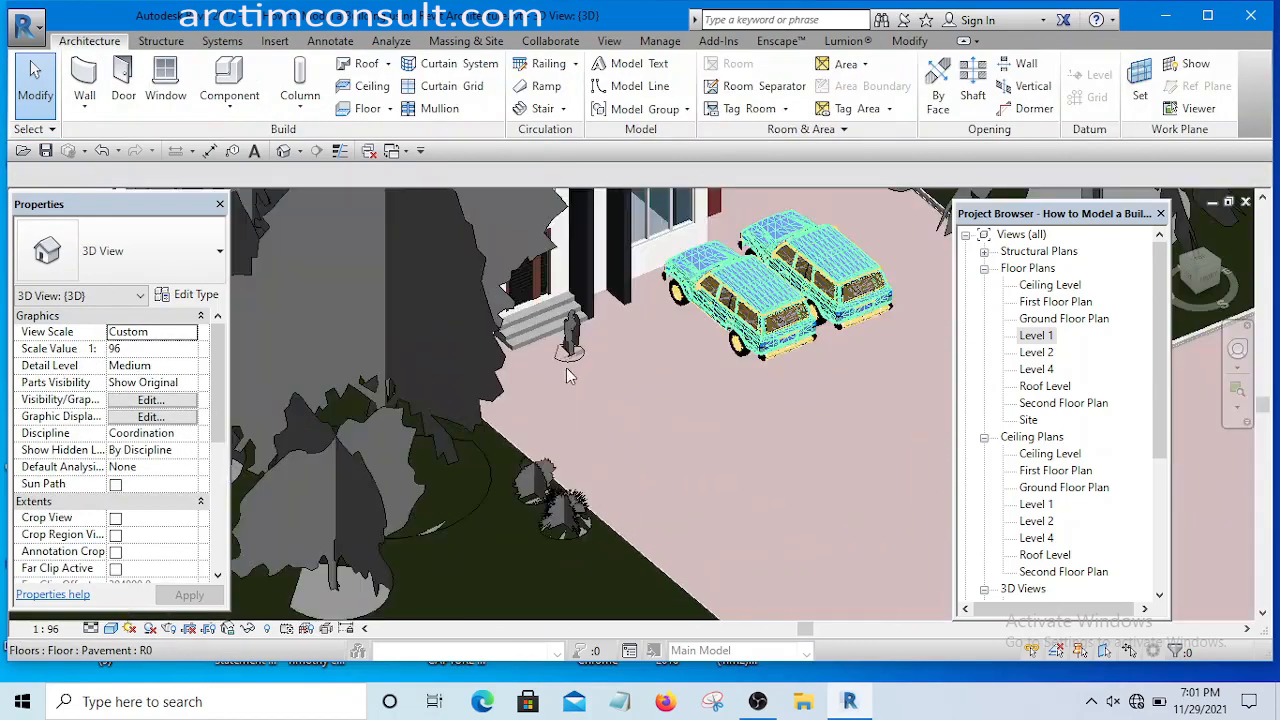
left_click(583, 312)
scroll(583, 310, "down", 3)
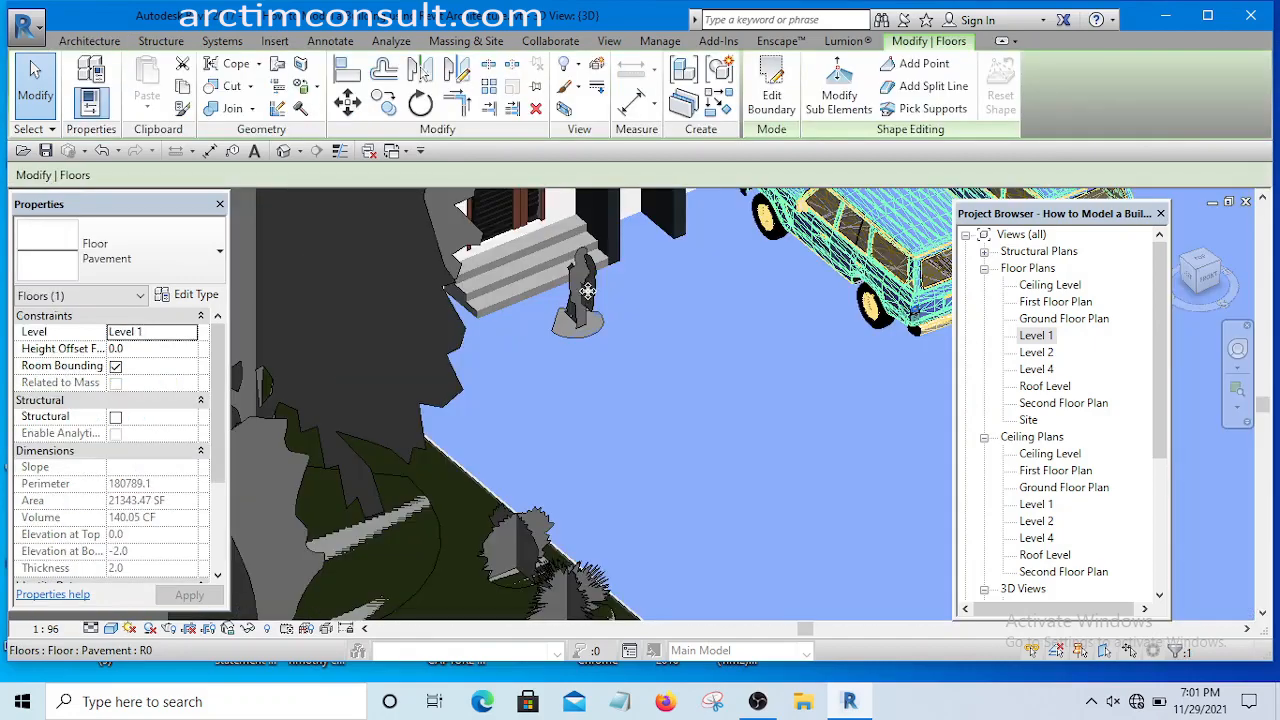
left_click(586, 284)
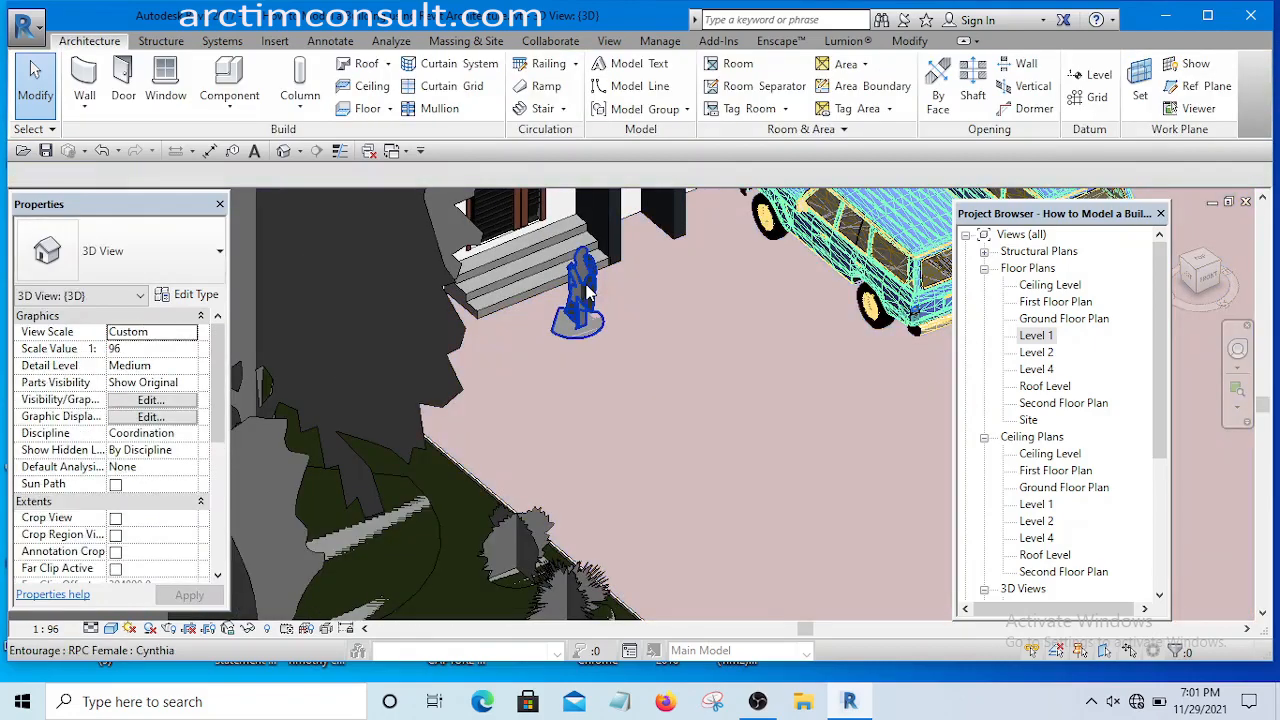
left_click(575, 290)
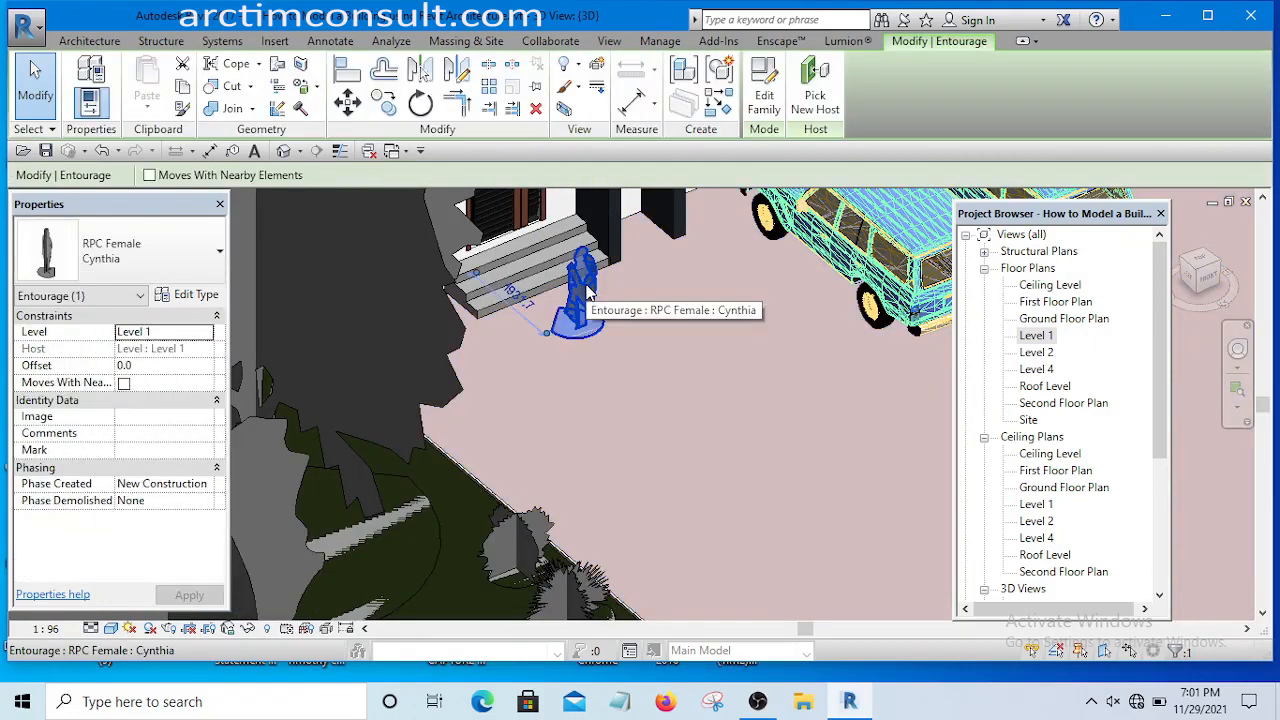
left_click(195, 294)
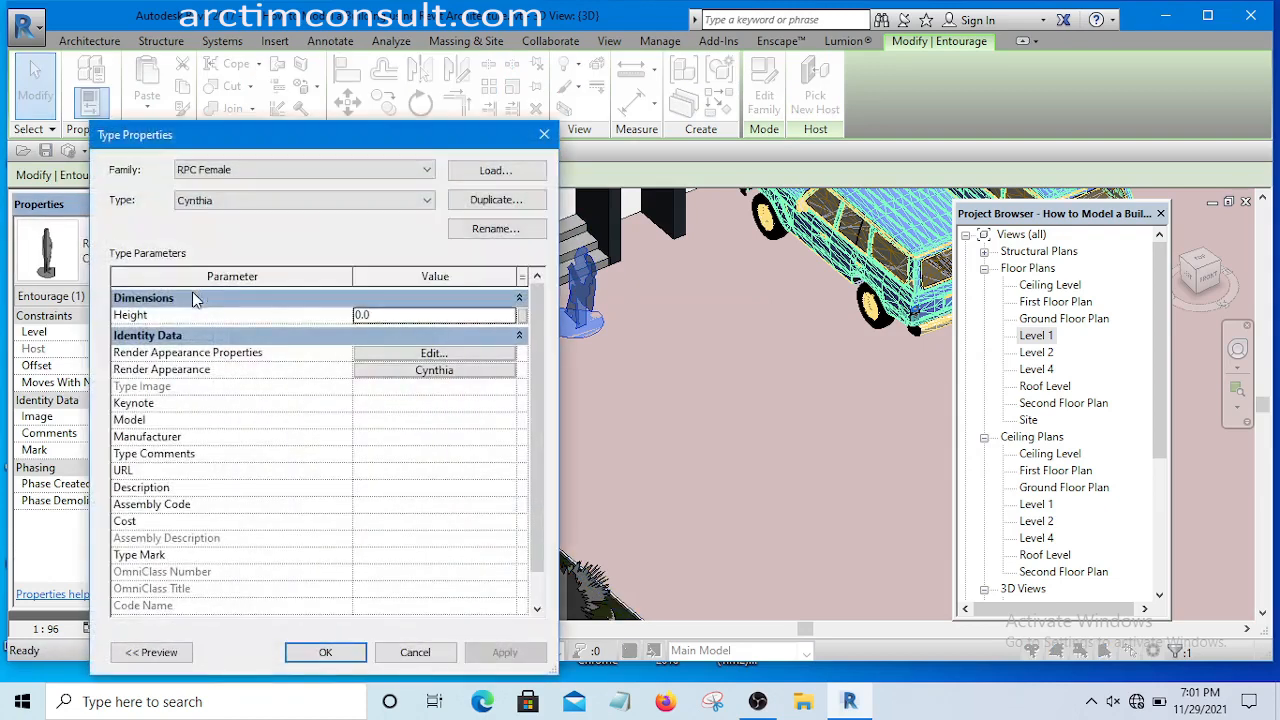
- Set the female figure type's render appearance to Cathy from the People [Travel] class and apply the type properties
left_click(416, 372)
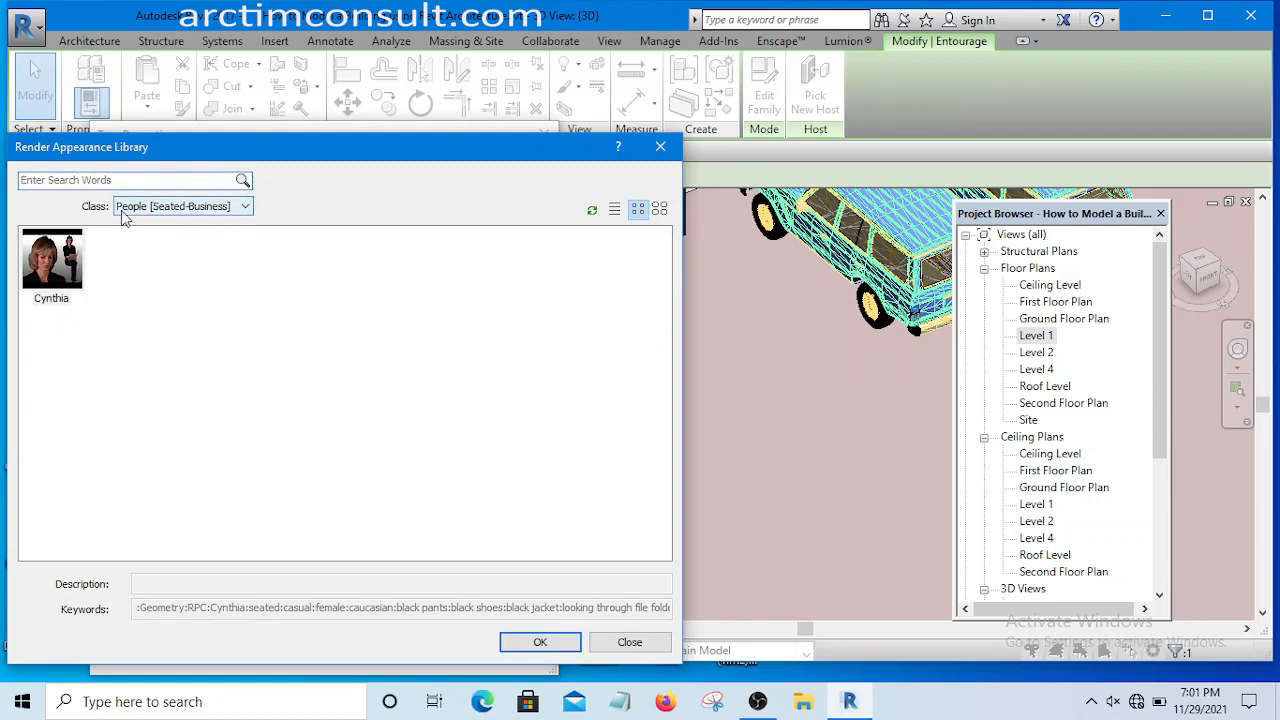
left_click(243, 207)
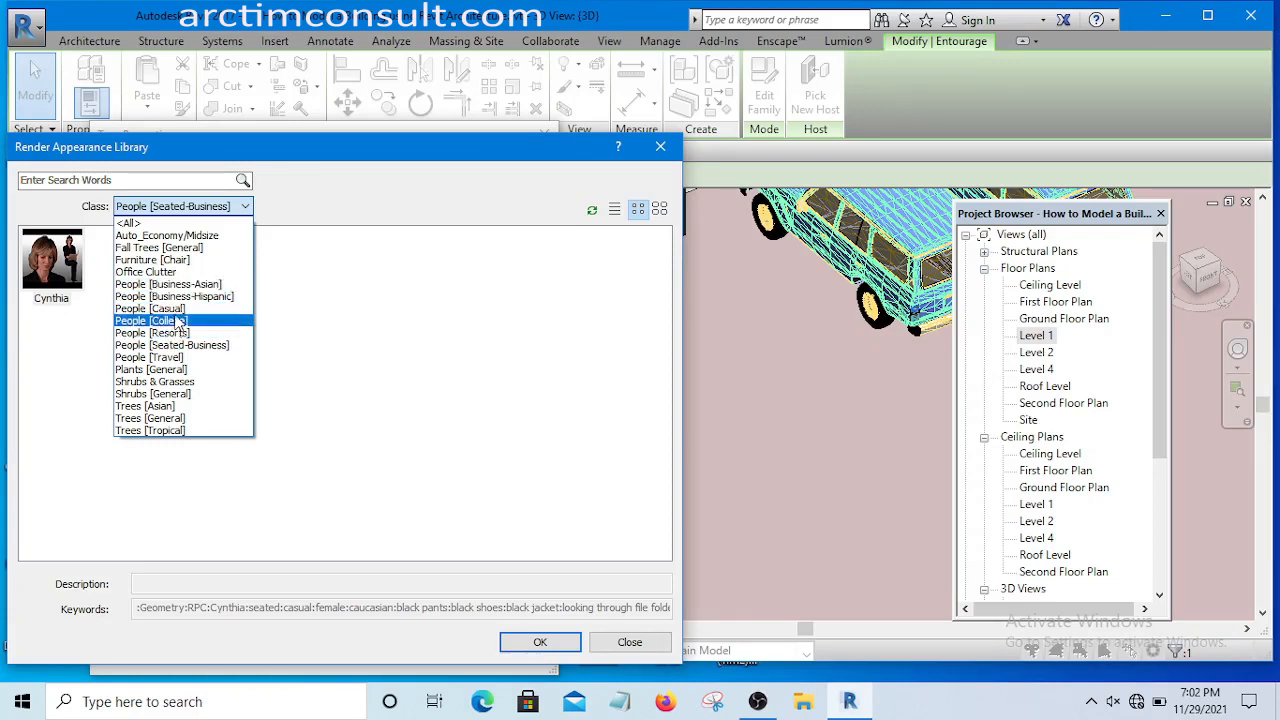
left_click(162, 362)
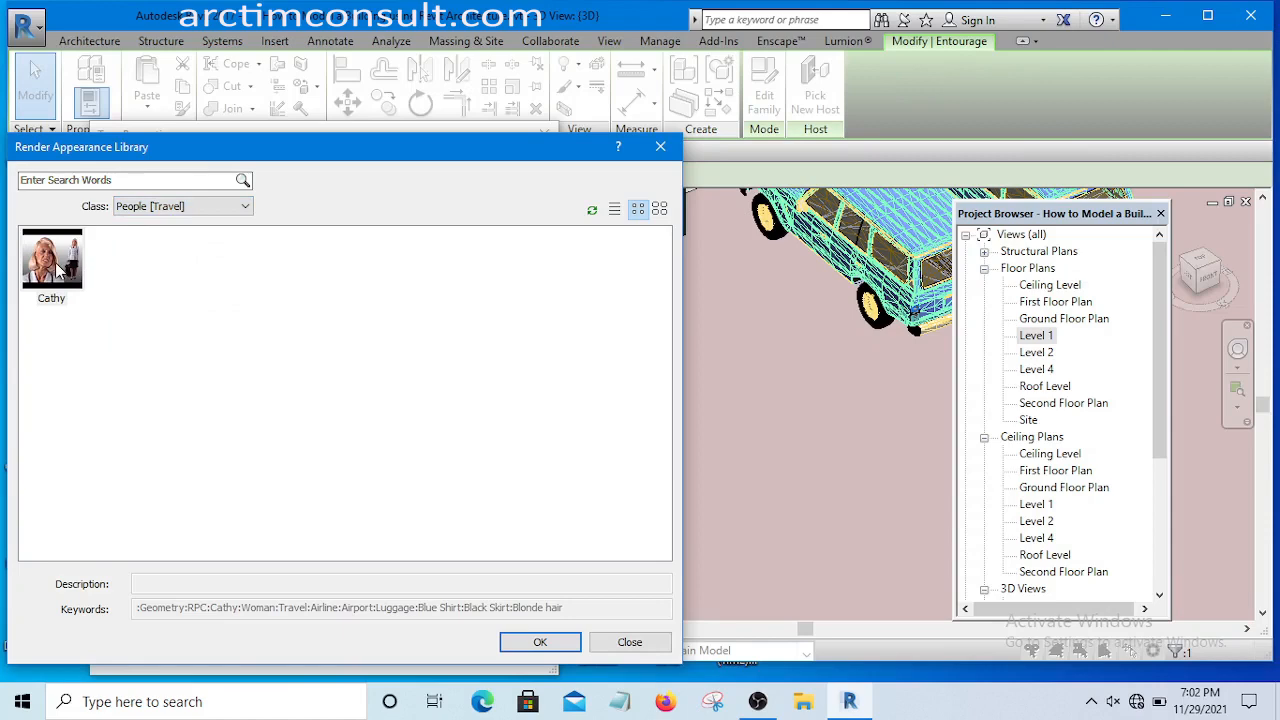
left_click(58, 263)
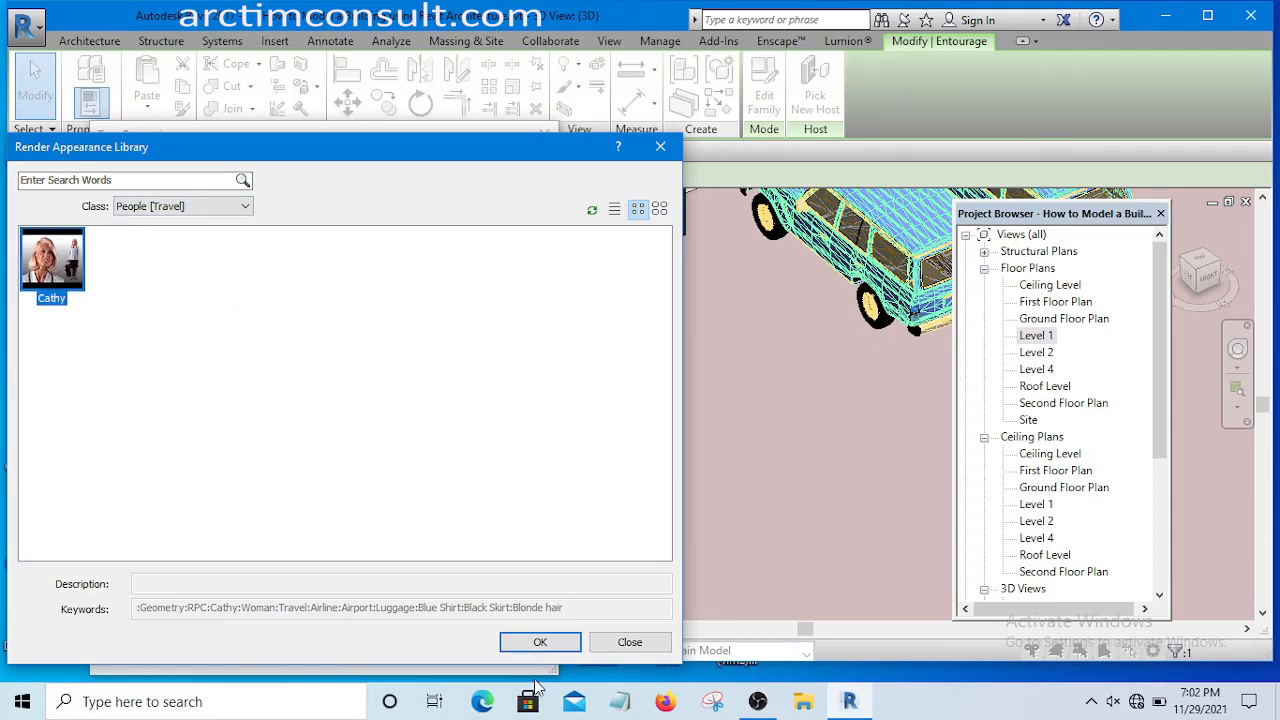
left_click(536, 645)
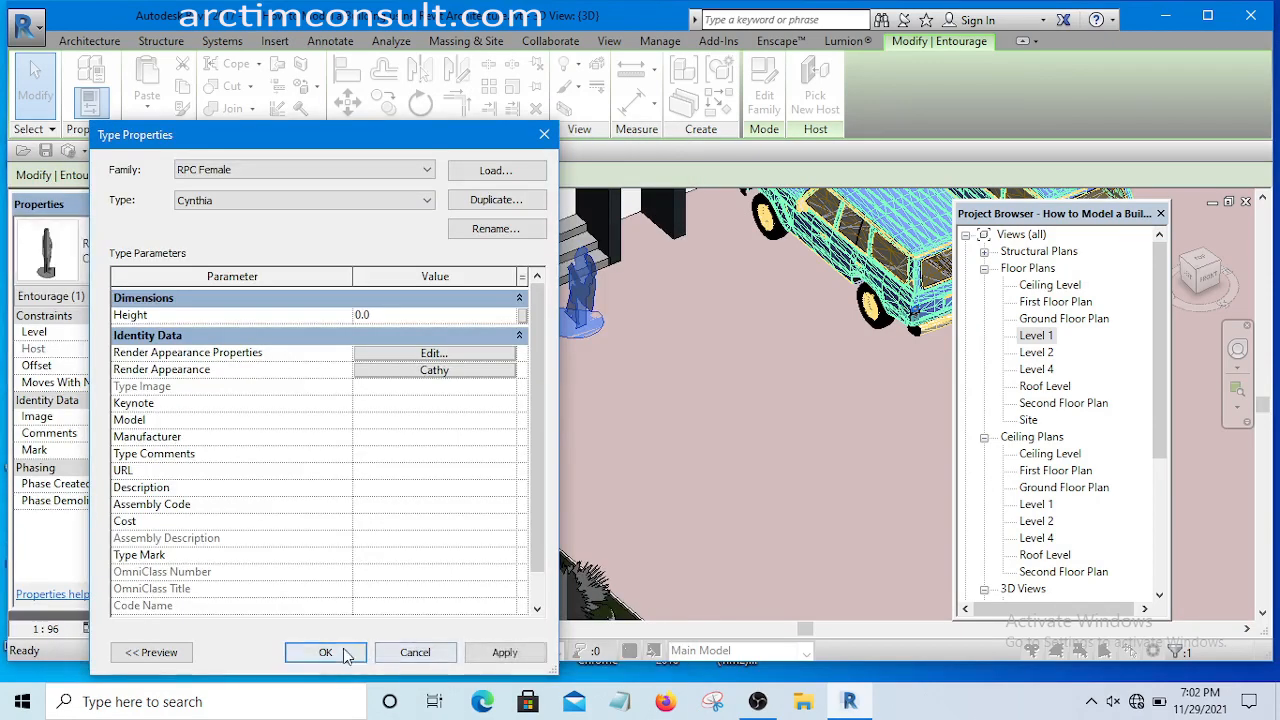
left_click(326, 651)
- Examine the female figure beside the entrance steps and the surrounding site up close and from a distance in 3D
left_click(593, 390)
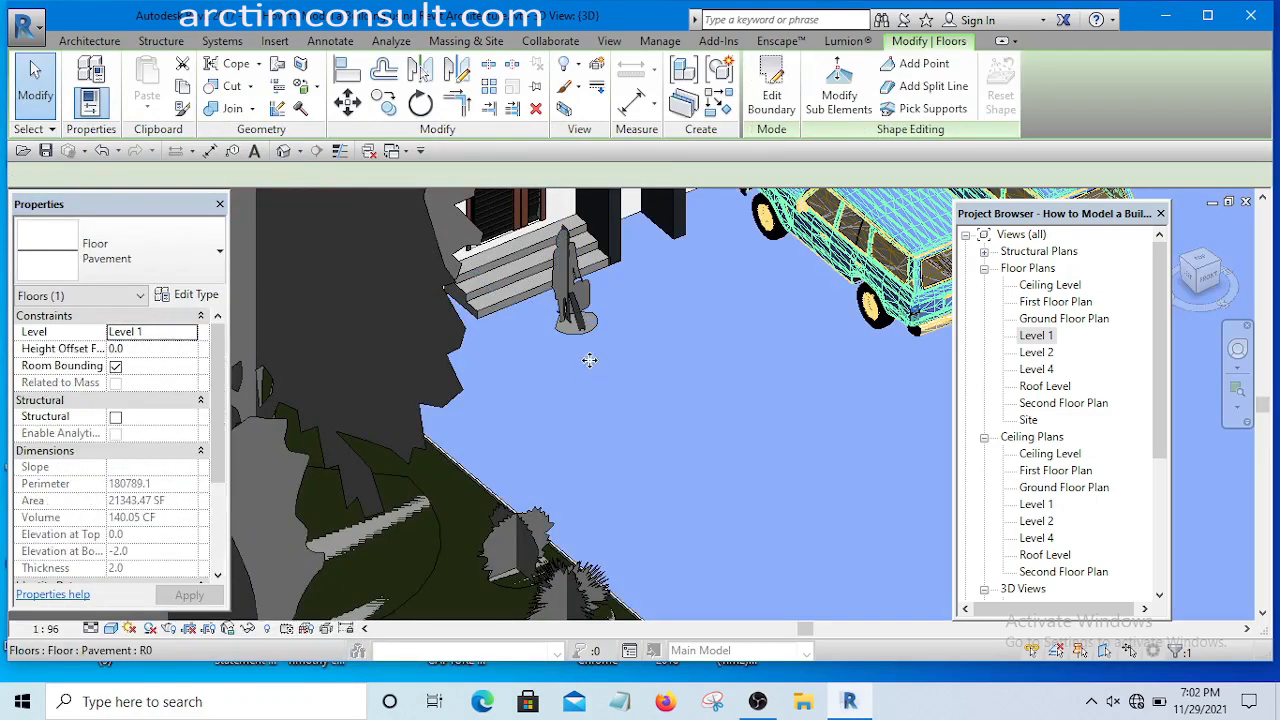
middle_click_drag(590, 380, 570, 403, "shift")
scroll(570, 403, "down", 6)
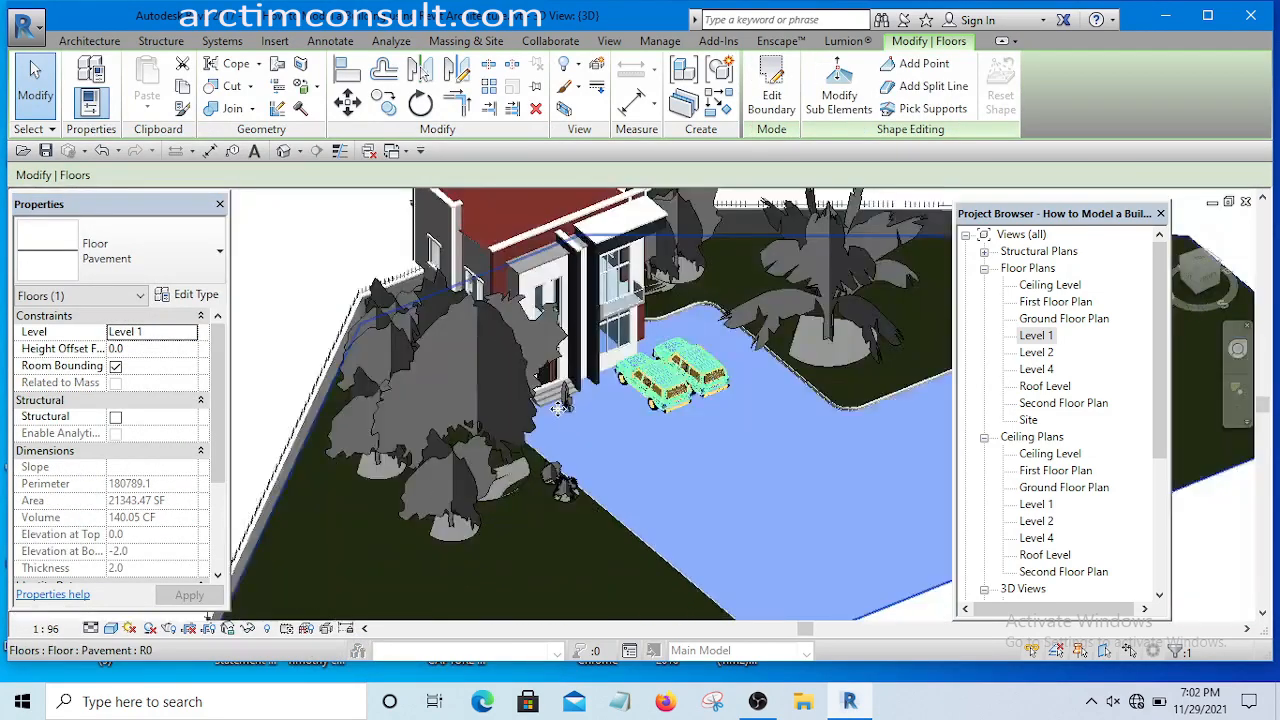
left_click(437, 337)
scroll(615, 417, "up", 2)
scroll(510, 455, "up", 5)
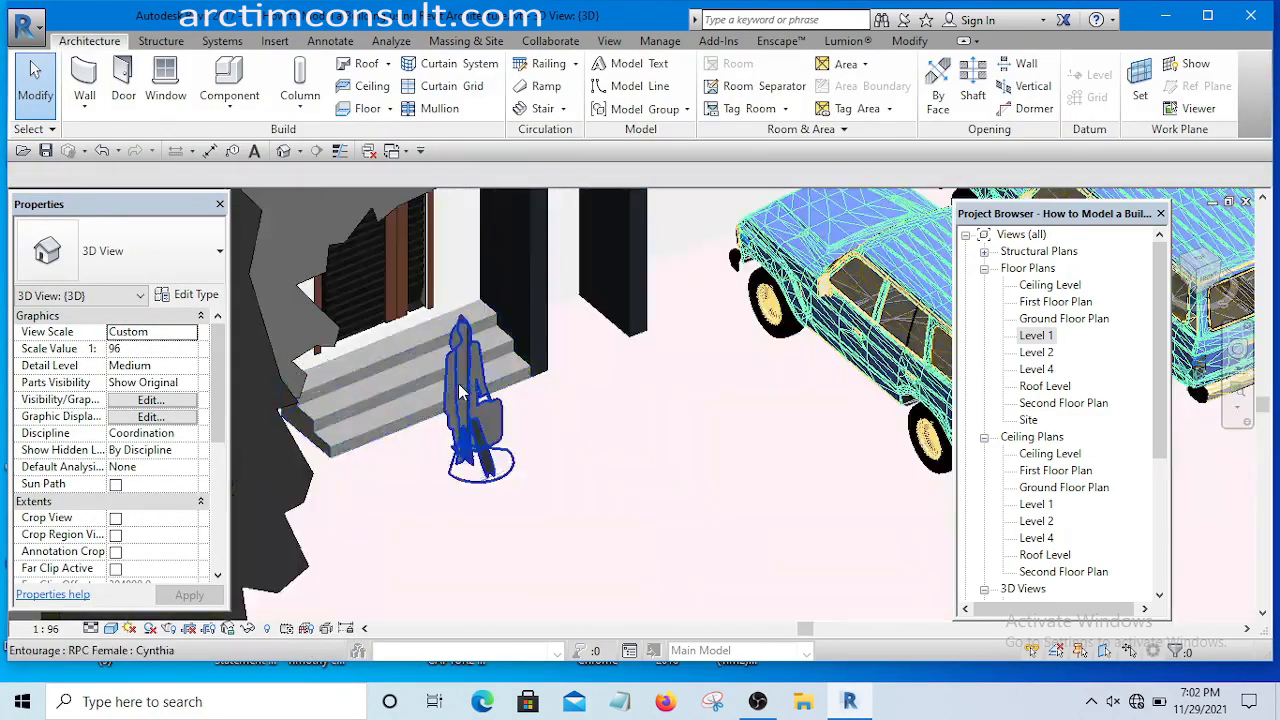
left_click(512, 497)
mouse_move(510, 491)
left_mouse_down()
mouse_move(535, 521)
mouse_move(517, 497)
left_mouse_up()
scroll(454, 446, "down", 2)
scroll(454, 446, "down", 7)
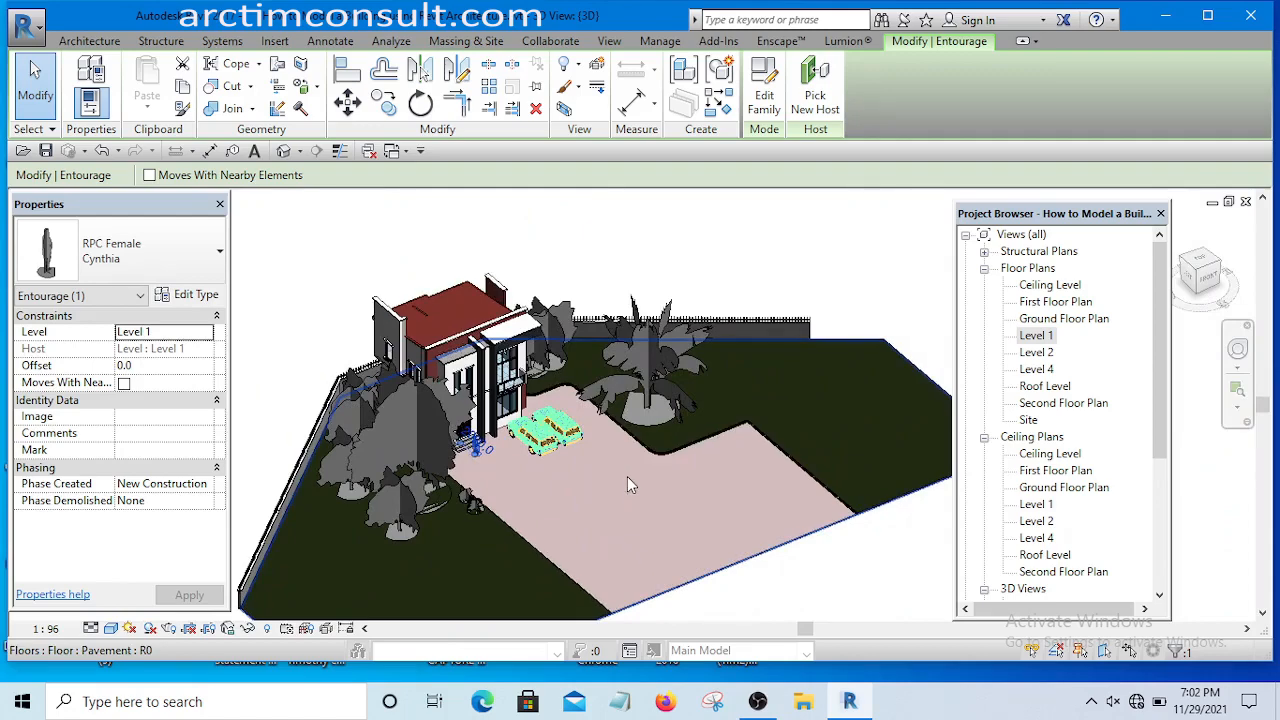
middle_click_drag(627, 473, 517, 470, "shift")
scroll(500, 460, "up", 8)
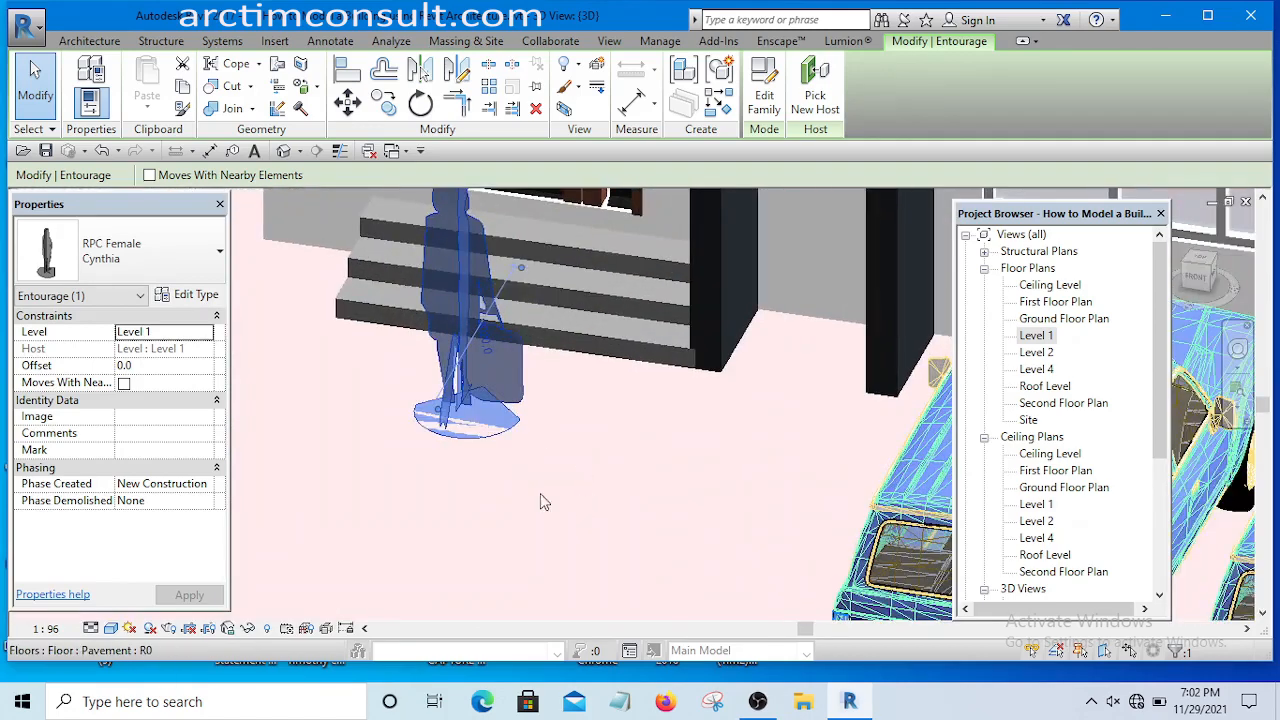
scroll(540, 501, "down", 8)
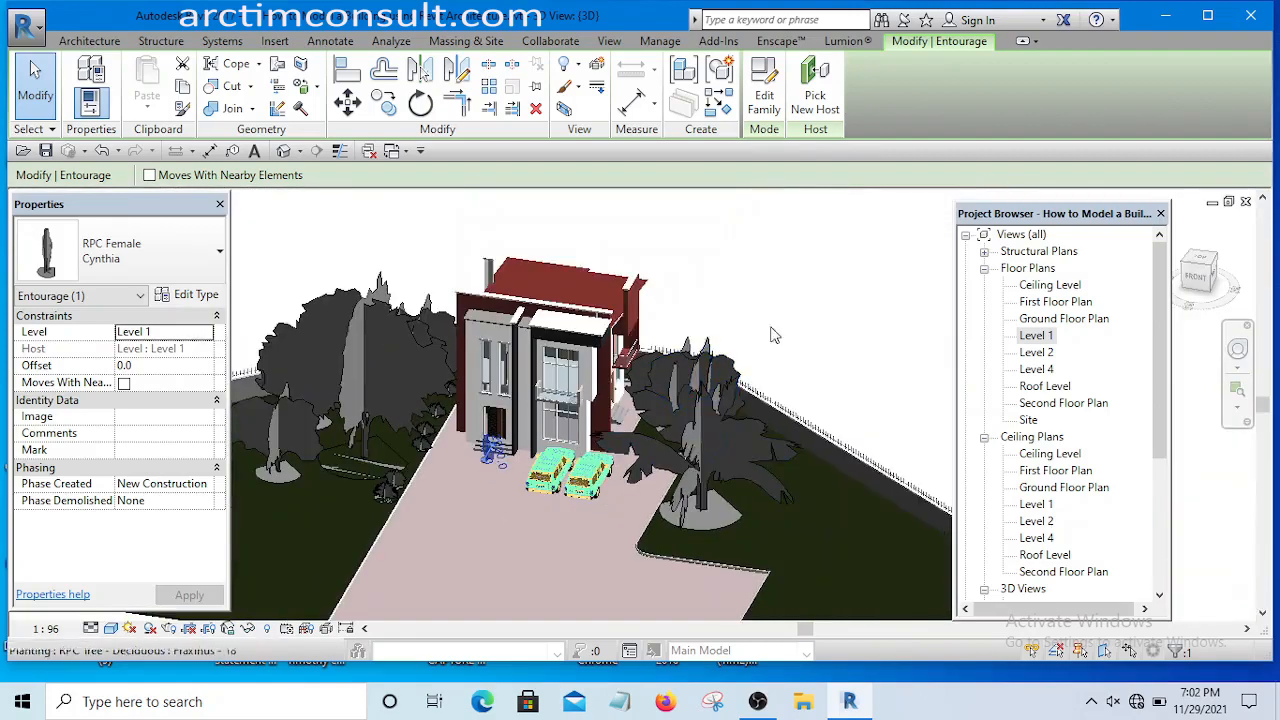
- Copy the female figure a short distance along the pavement so two figures stand side by side before the entrance steps
left_click(771, 335)
scroll(455, 469, "up", 5)
middle_click_drag(459, 511, 538, 478, "shift")
scroll(500, 450, "up", 6)
left_click(495, 445)
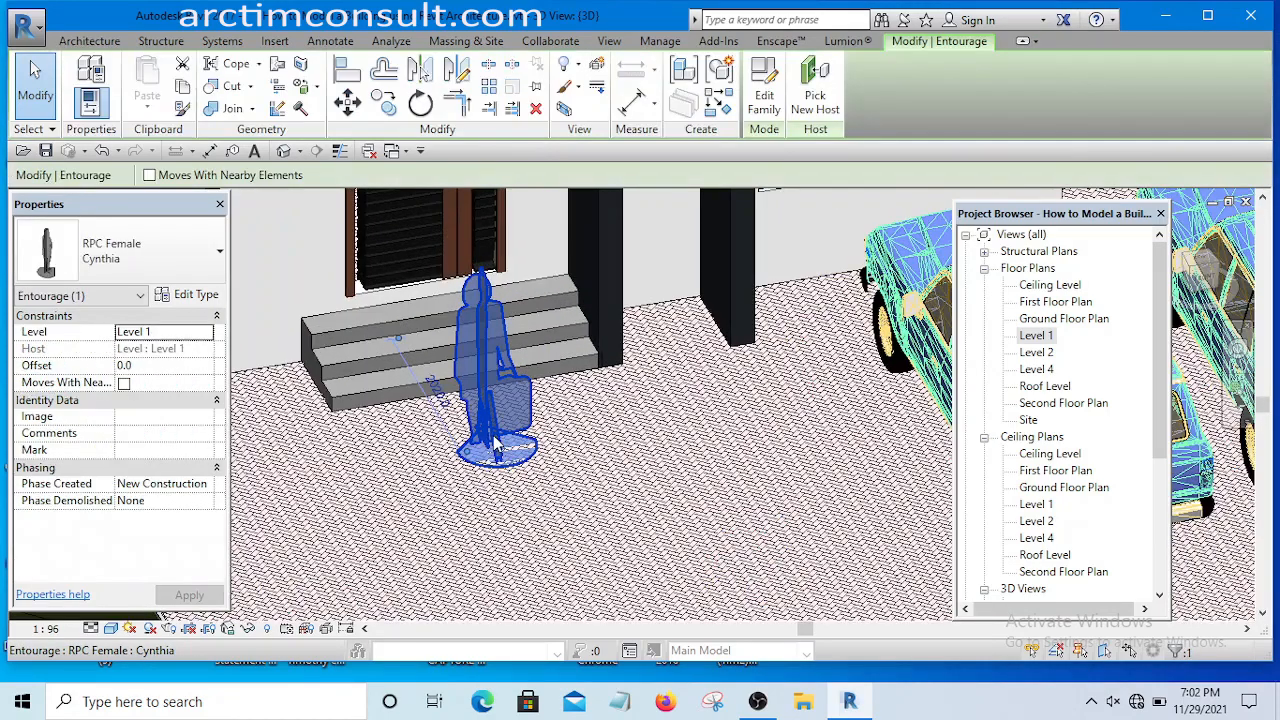
left_click_drag(500, 437, 595, 430)
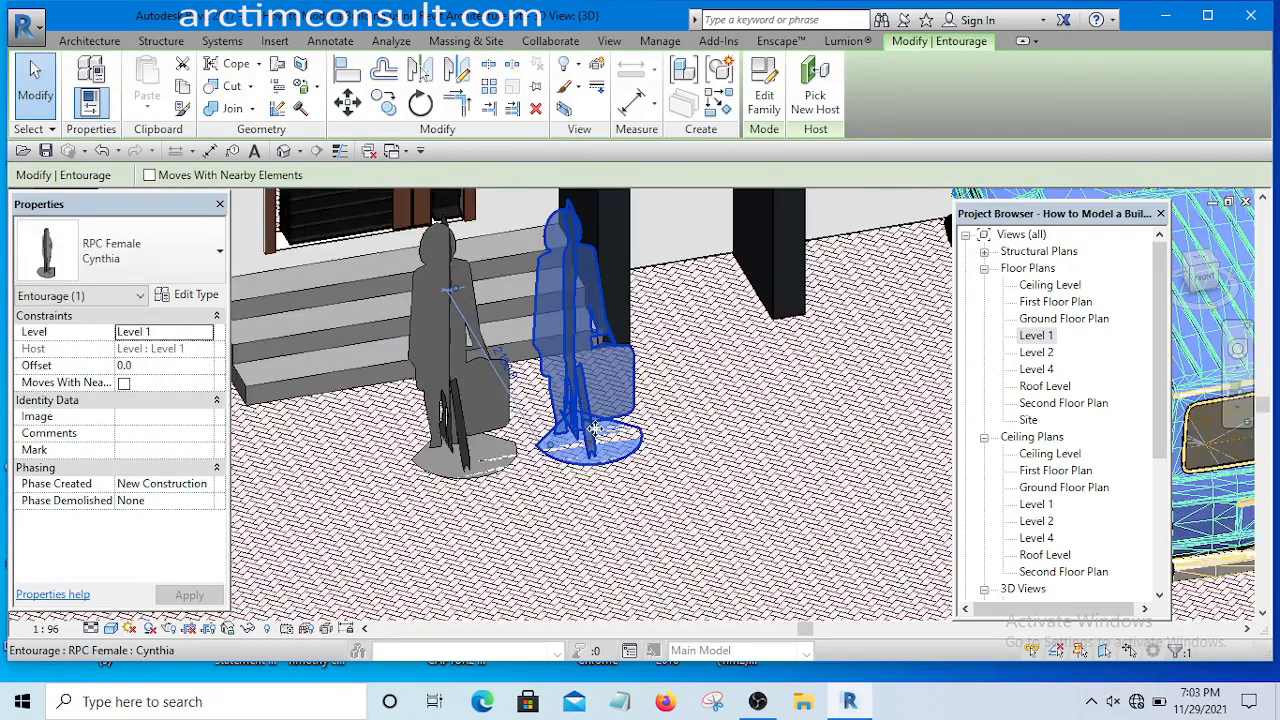
scroll(595, 430, "up", 2)
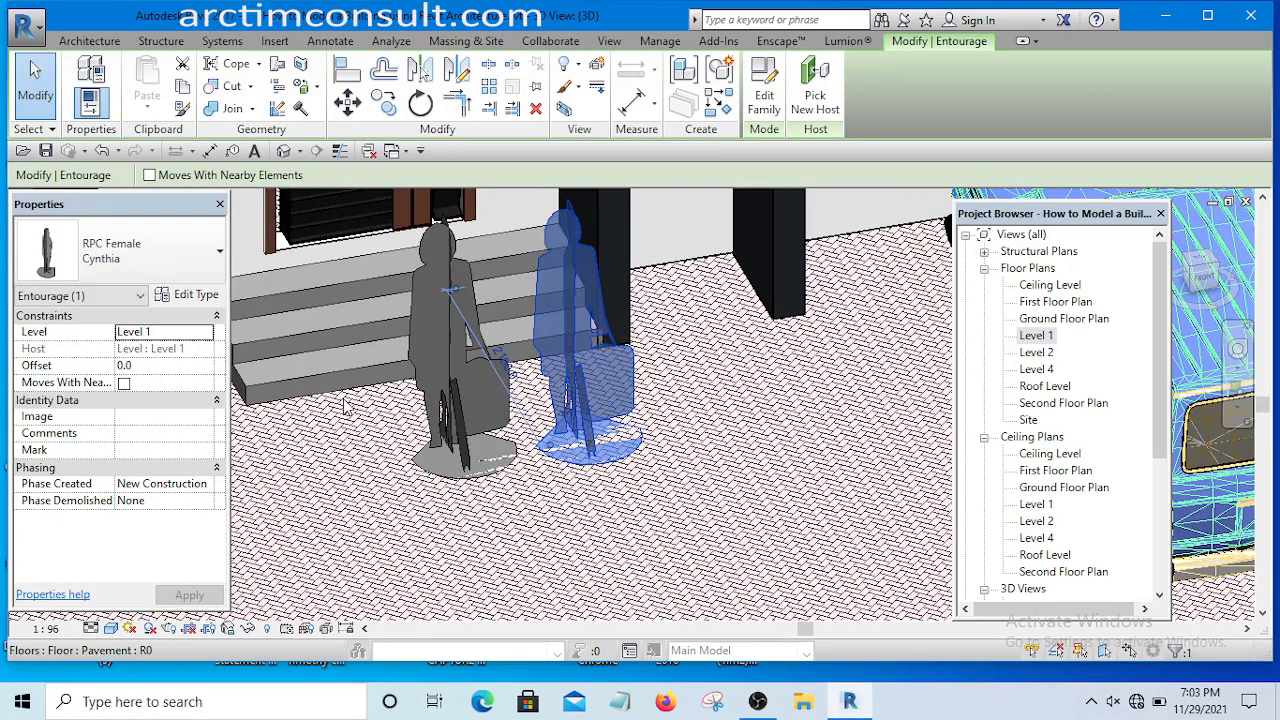
- Try to give the copied figure the Alex render appearance from the People [Casual] class within the shared Cynthia type
left_click(194, 296)
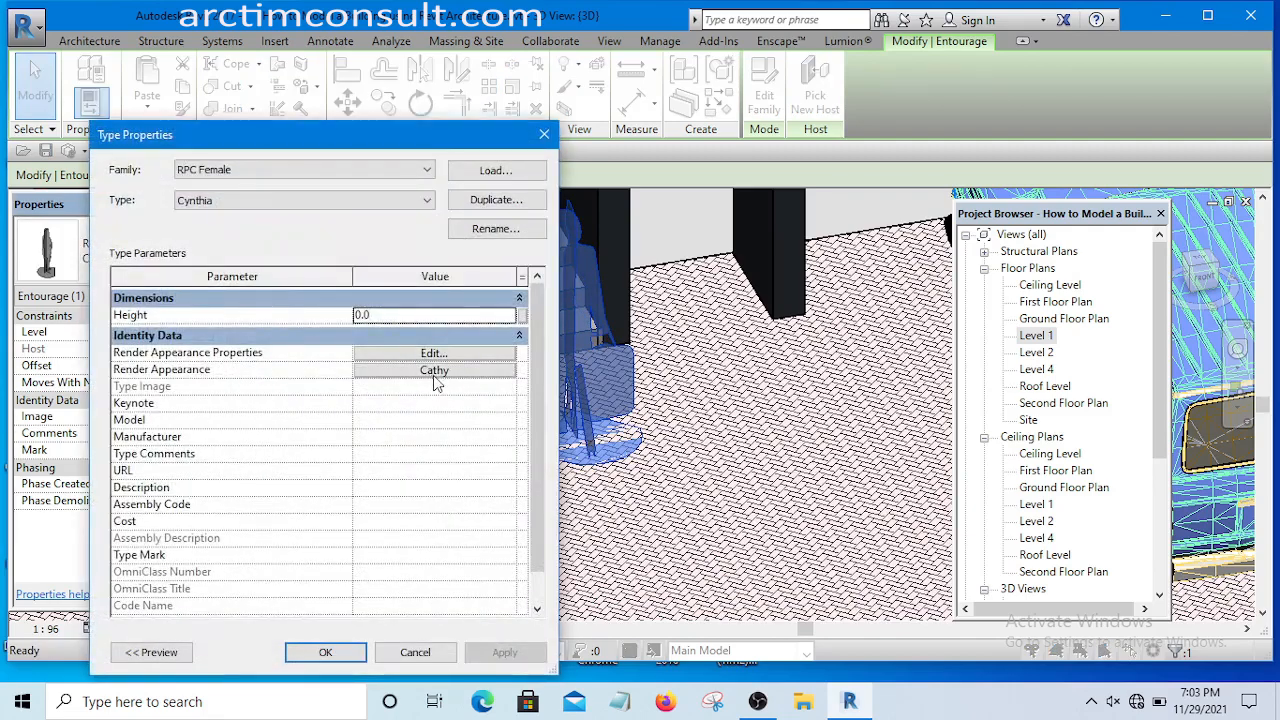
left_click(435, 378)
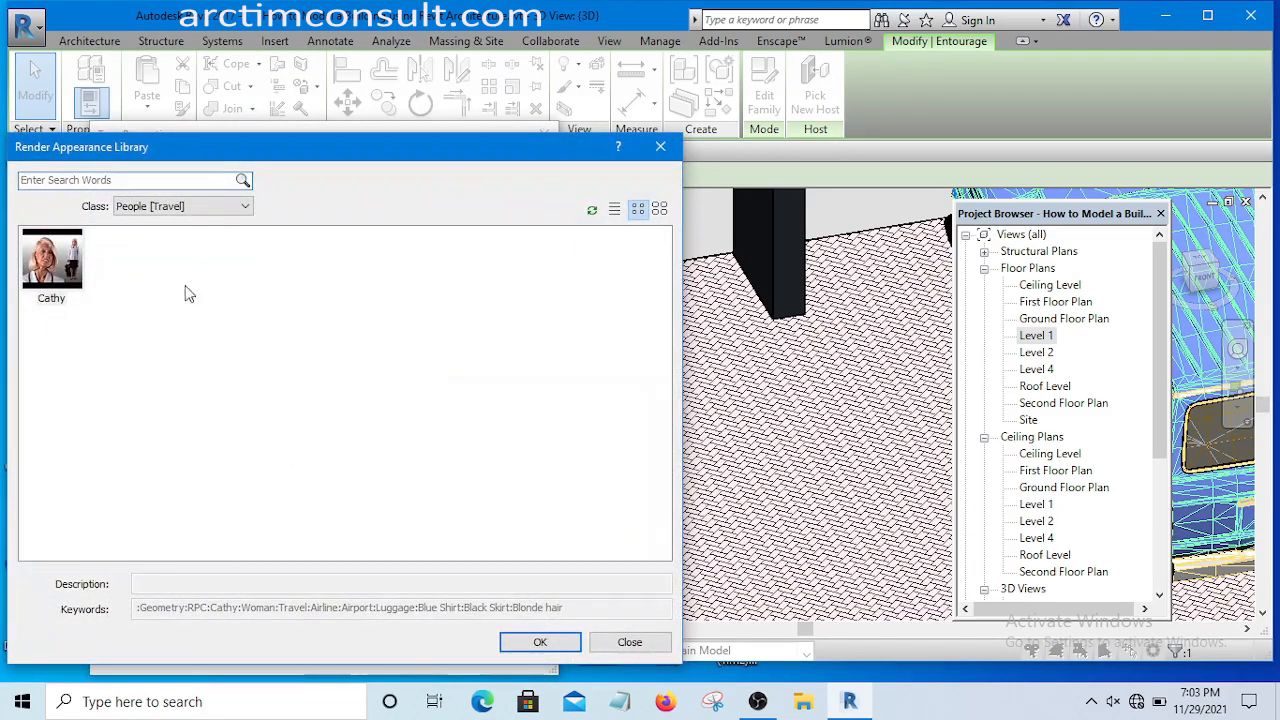
left_click(141, 208)
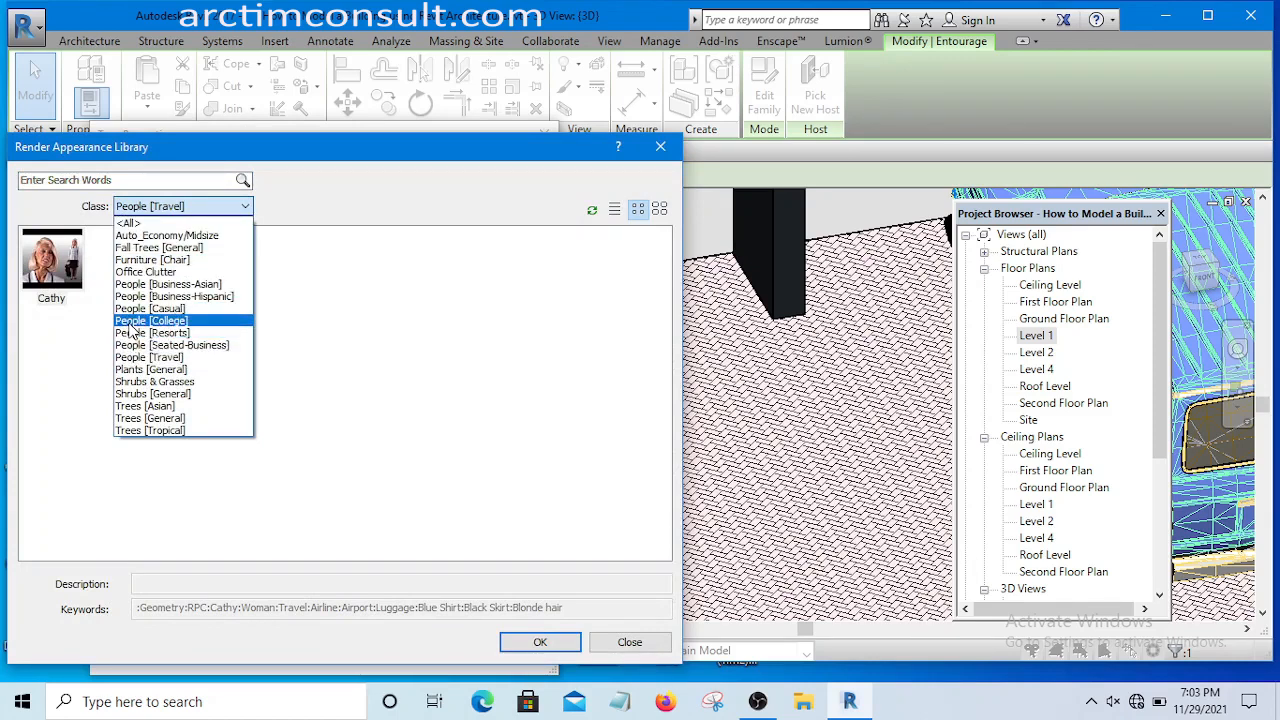
left_click(132, 309)
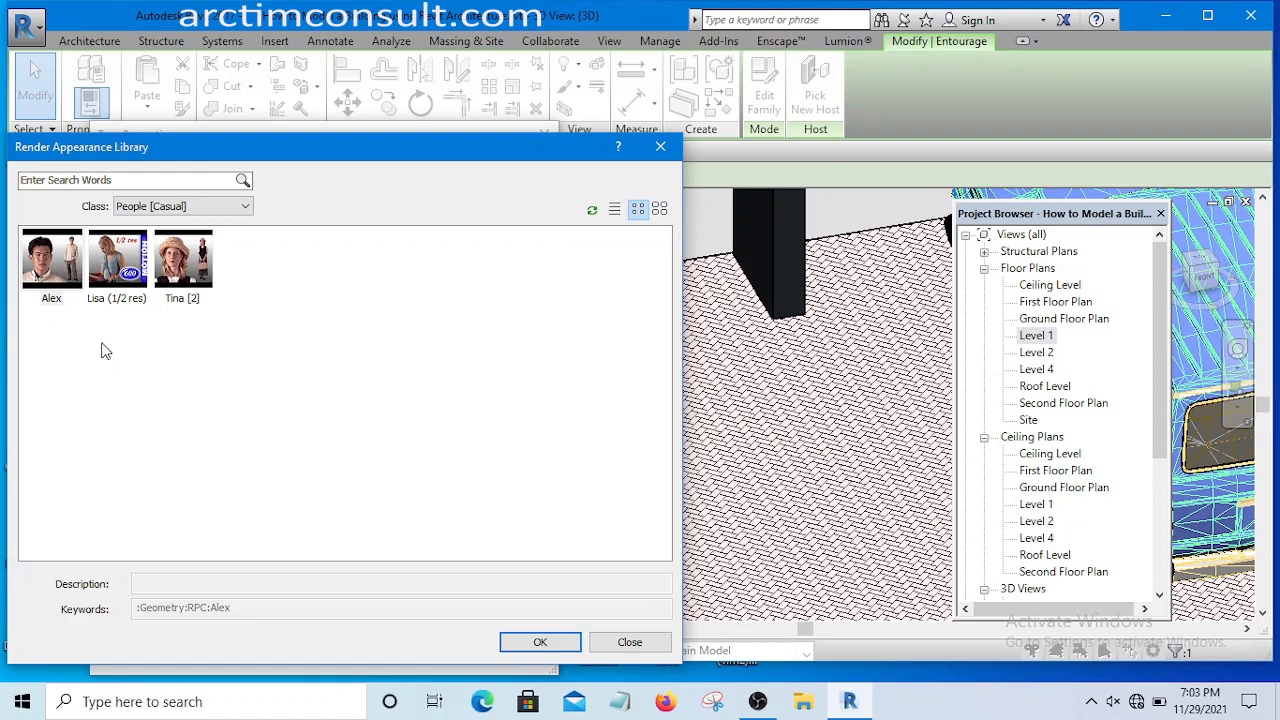
left_click(57, 265)
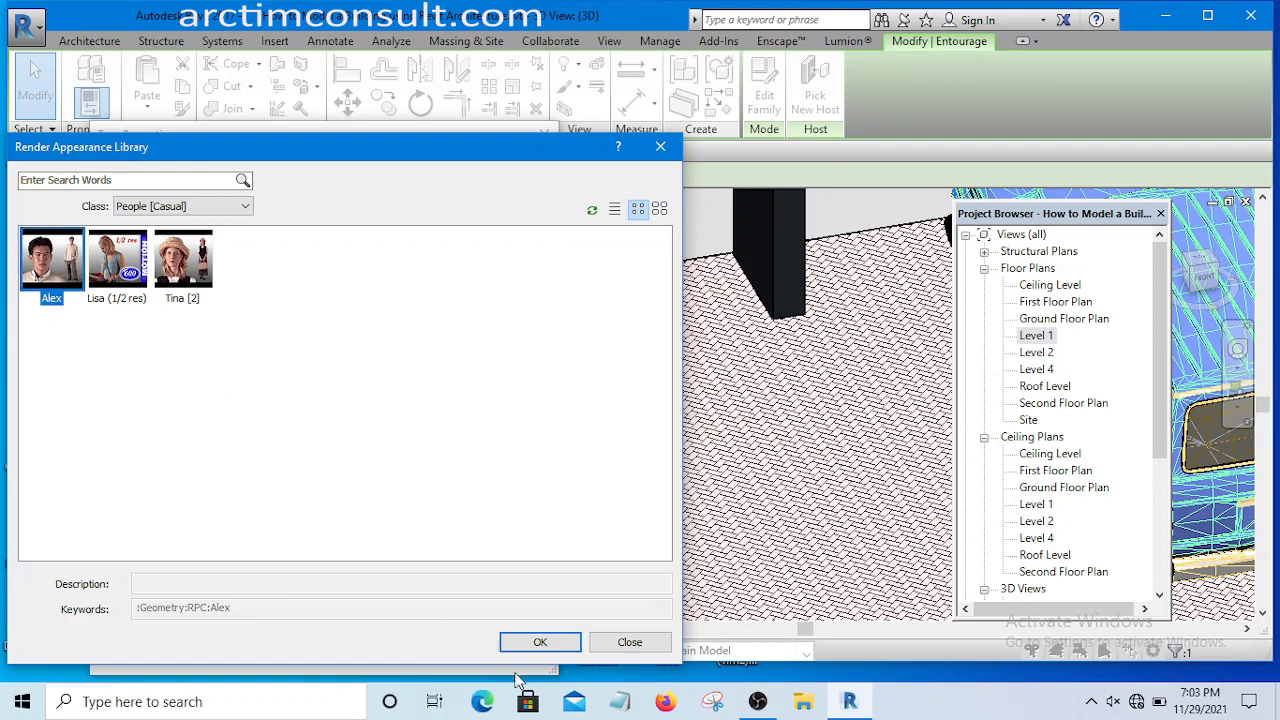
left_click(535, 643)
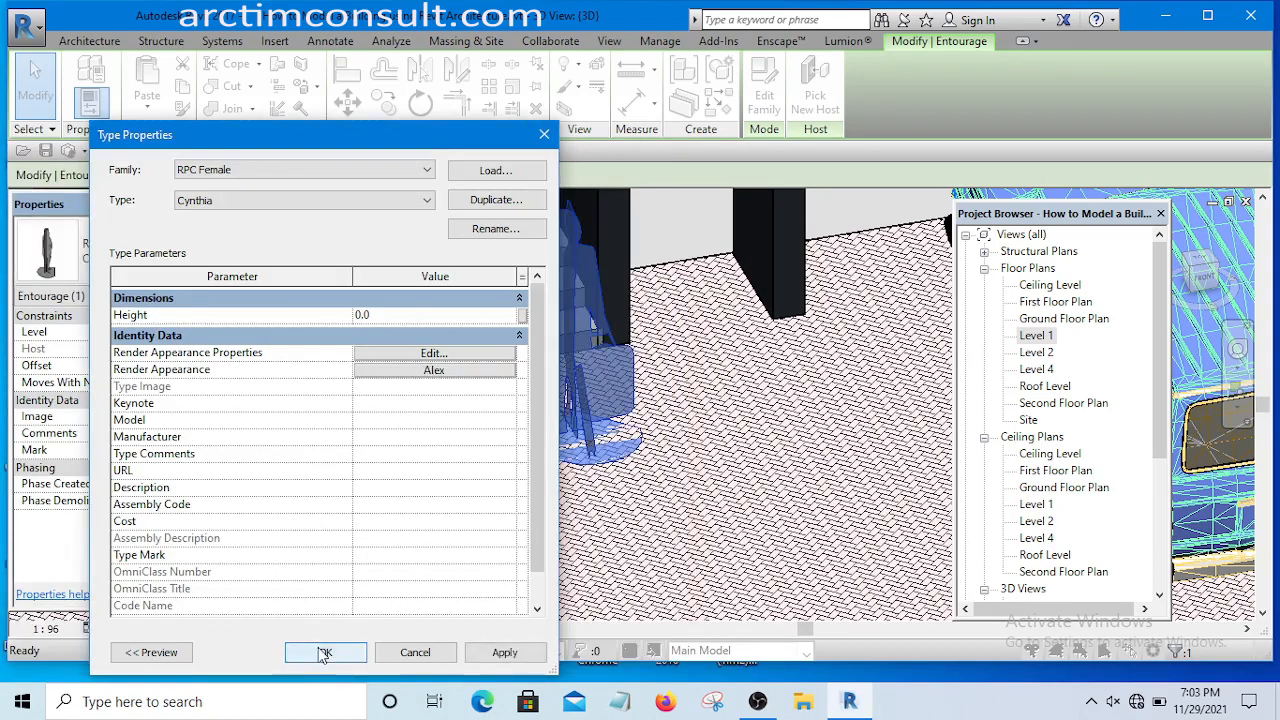
left_click(322, 652)
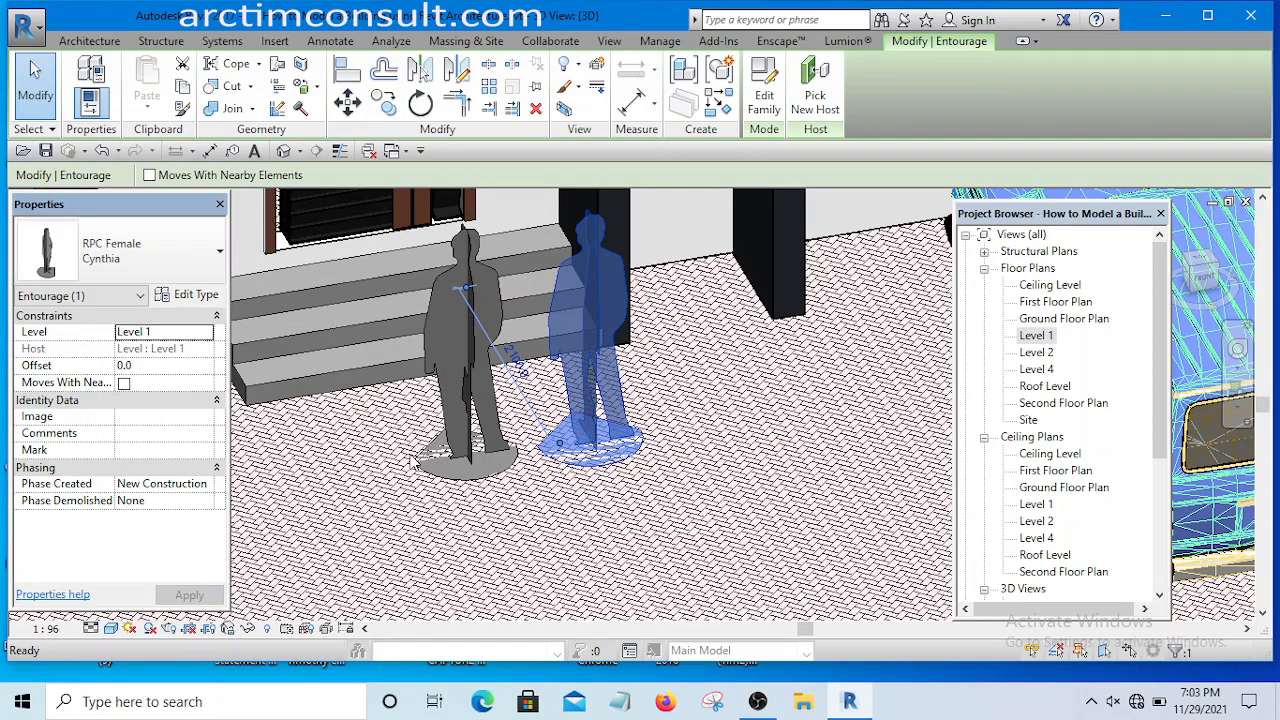
key("Escape")
- Duplicate the copied figure's type under the name Male and assign it to that figure
left_click(593, 397)
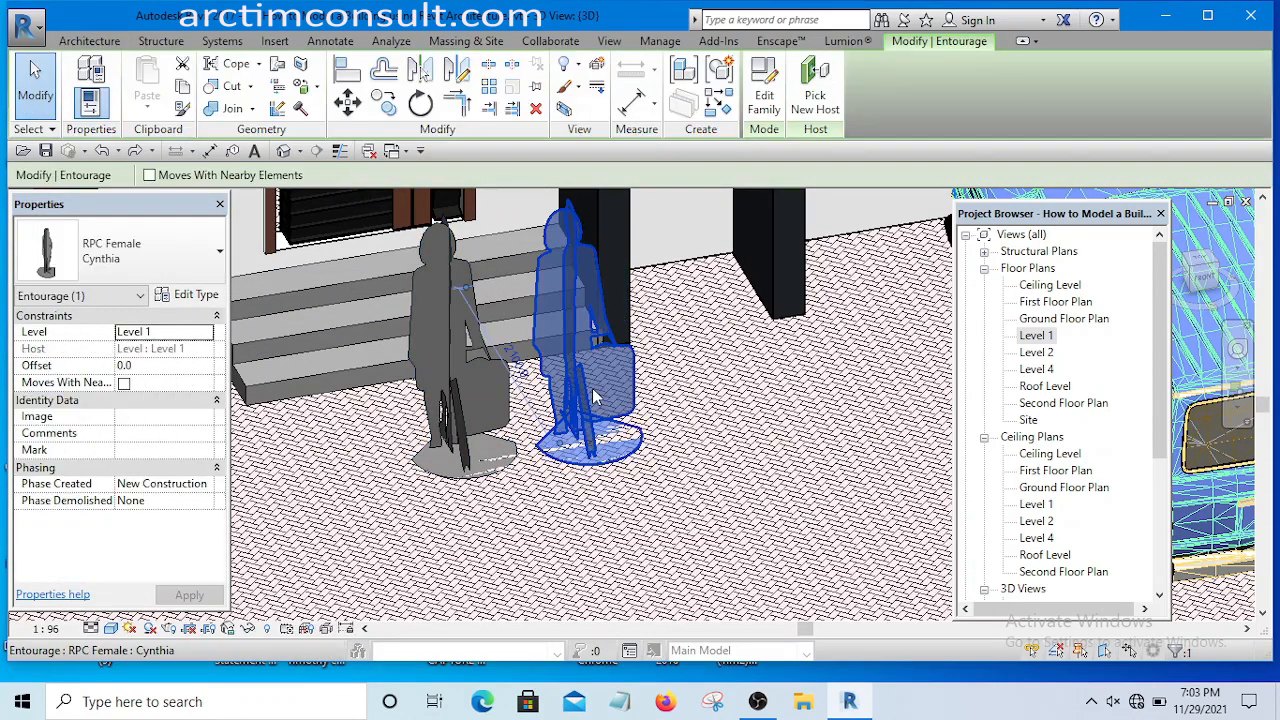
left_click(194, 296)
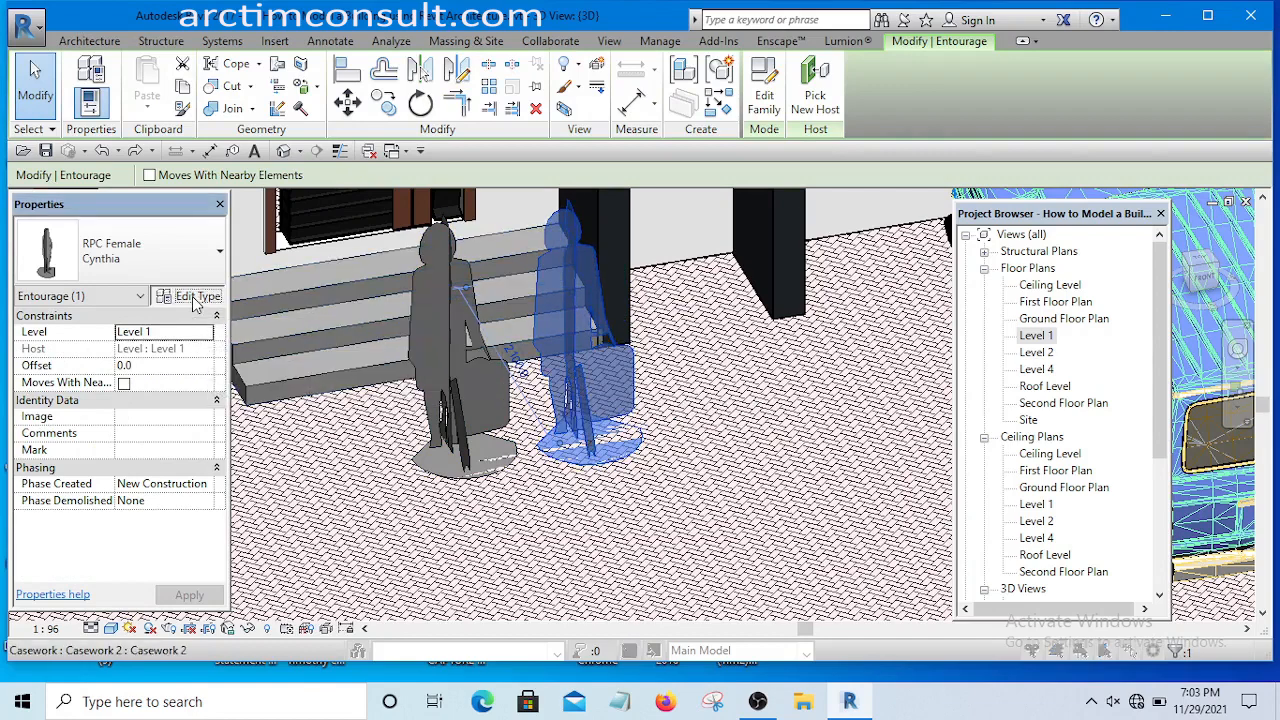
left_click(496, 199)
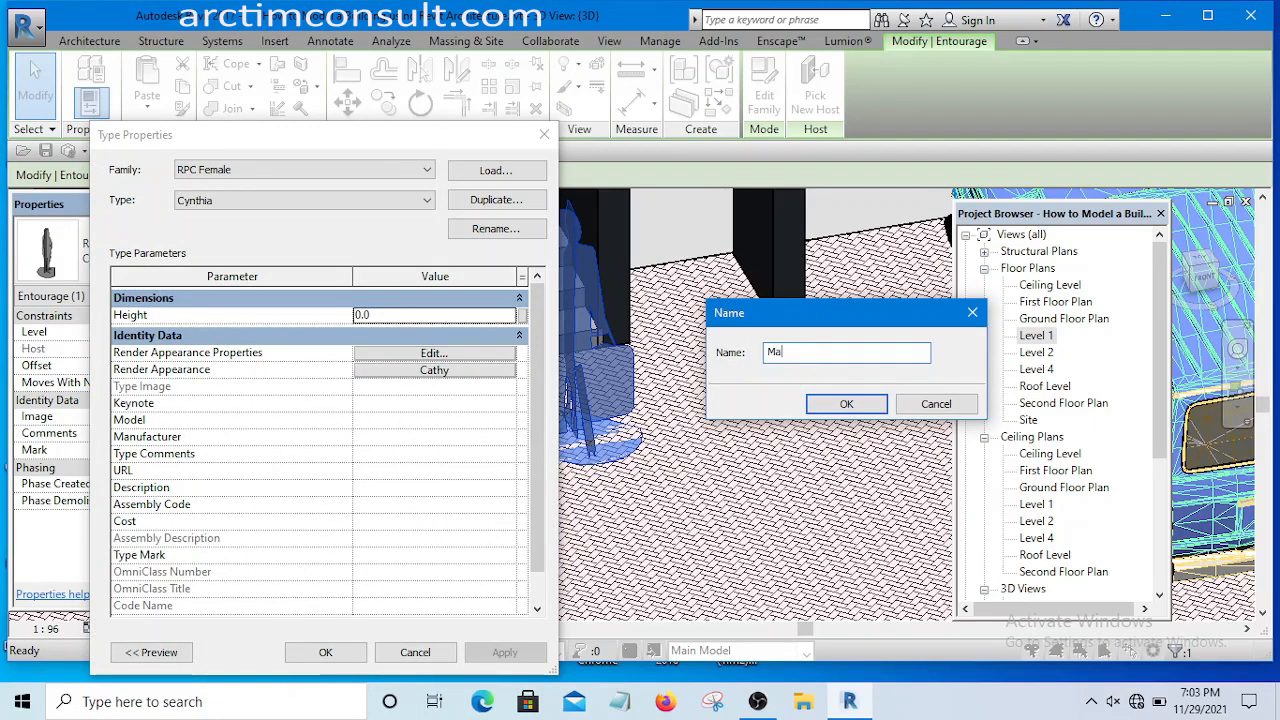
left_click(846, 404)
left_click(326, 652)
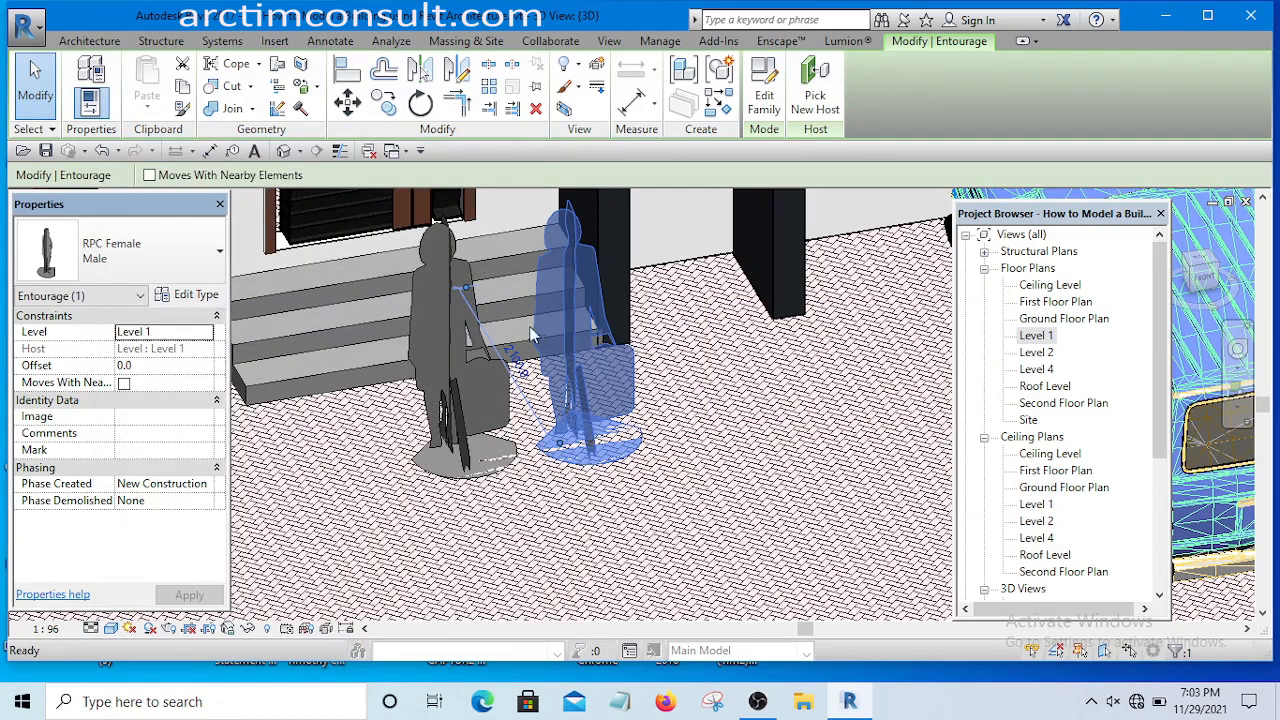
- Set the Male type's render appearance to Alex from the People [Casual] class
left_click(196, 295)
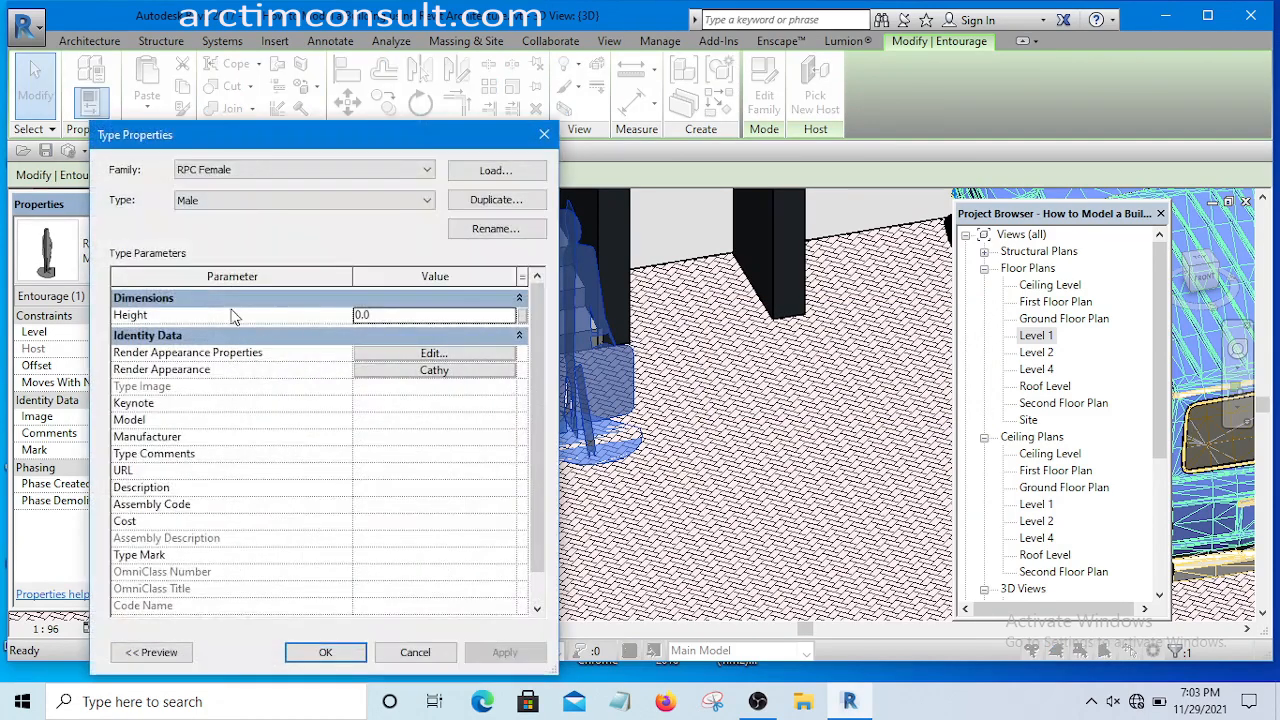
left_click(434, 370)
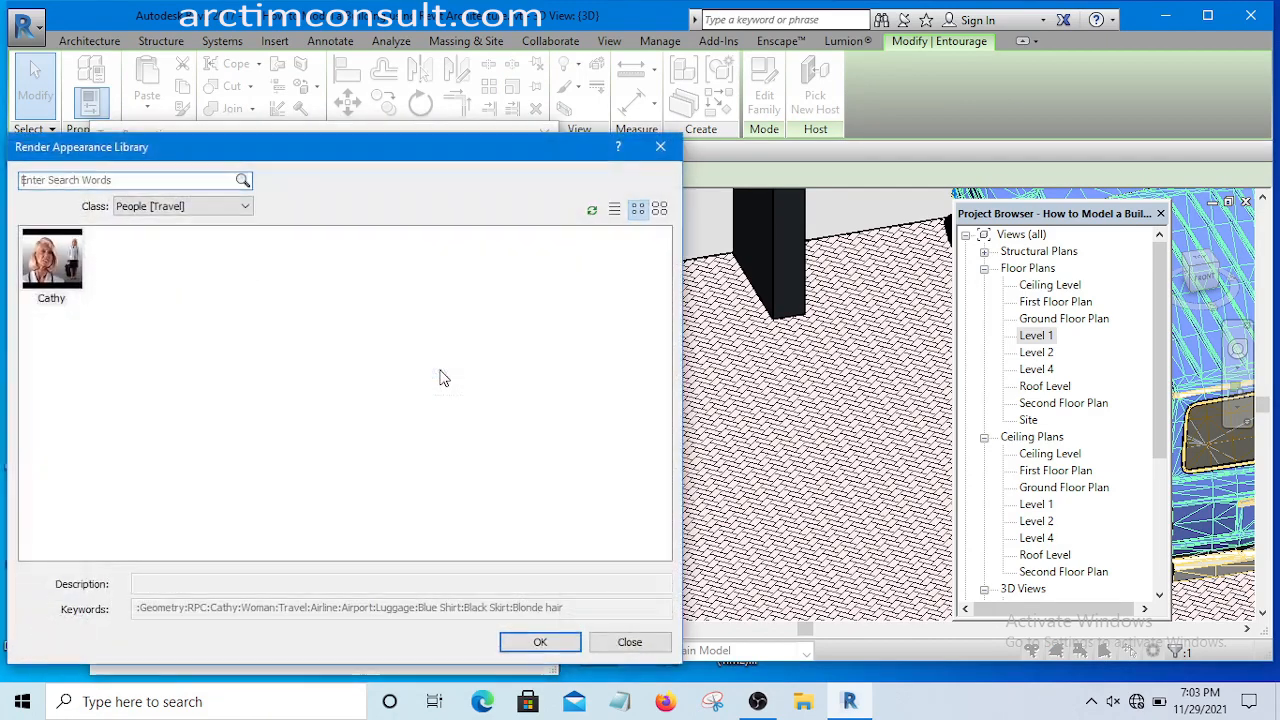
left_click(172, 208)
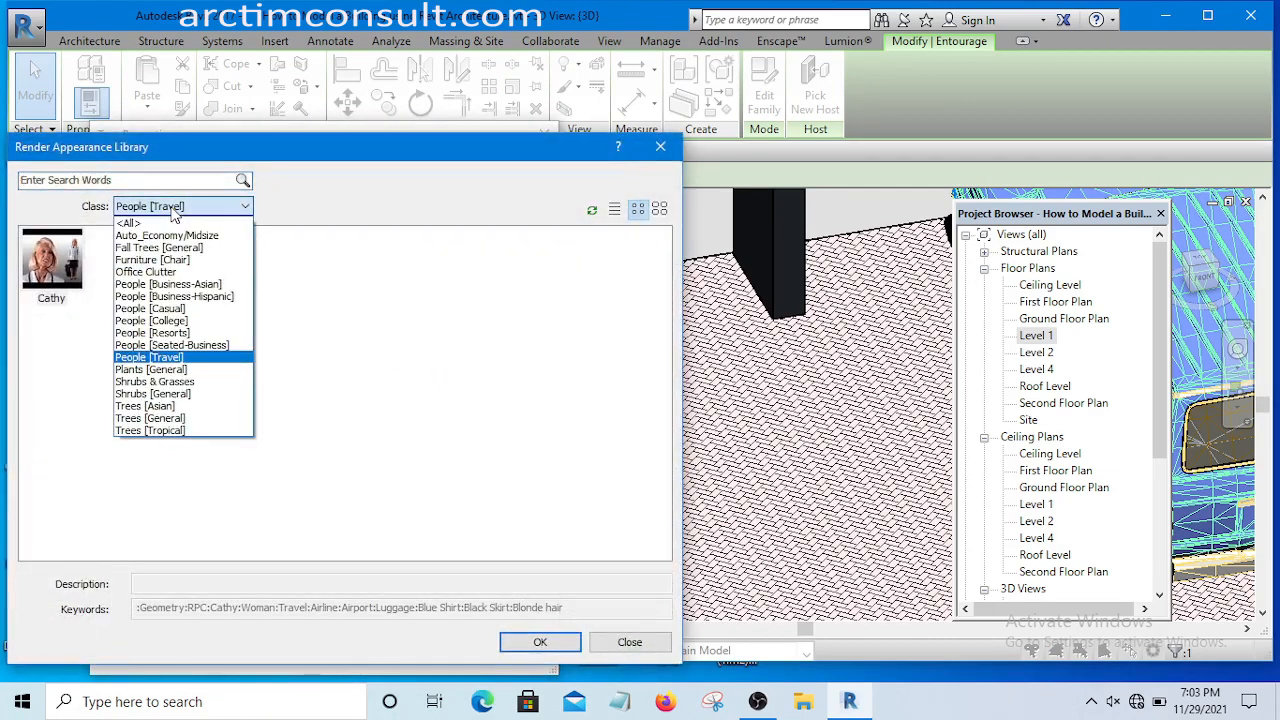
left_click(133, 309)
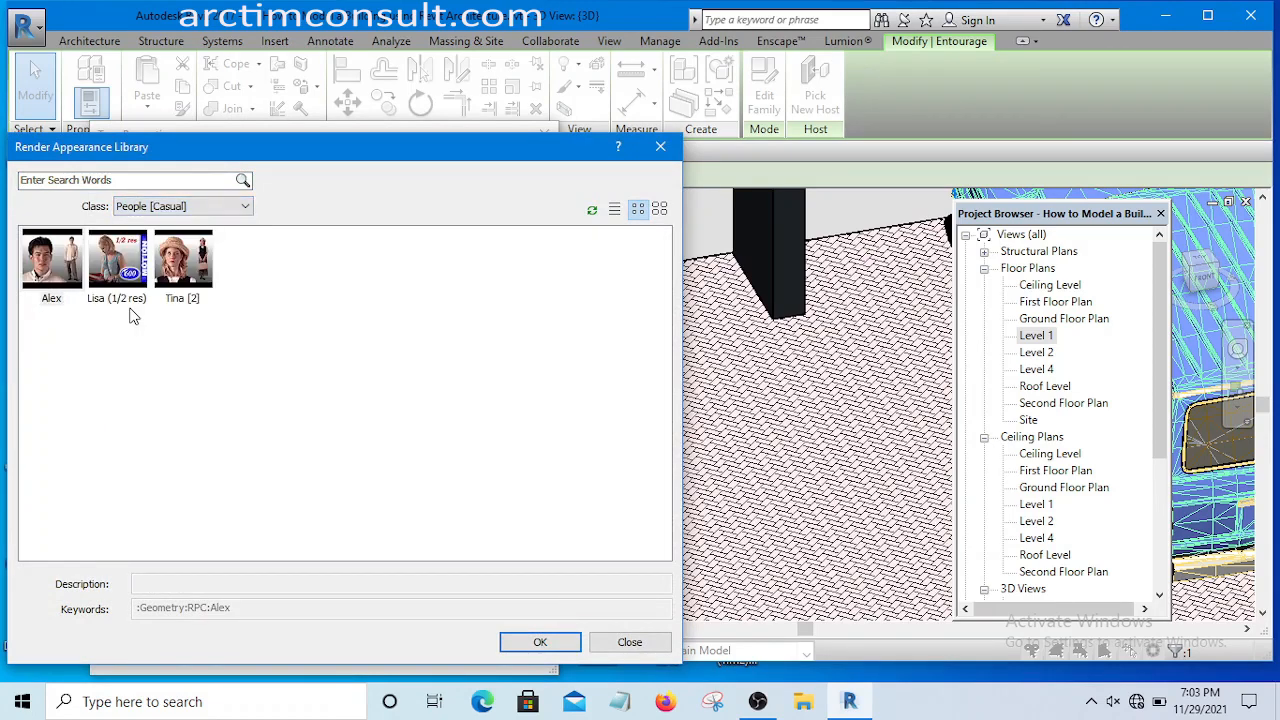
left_click(60, 256)
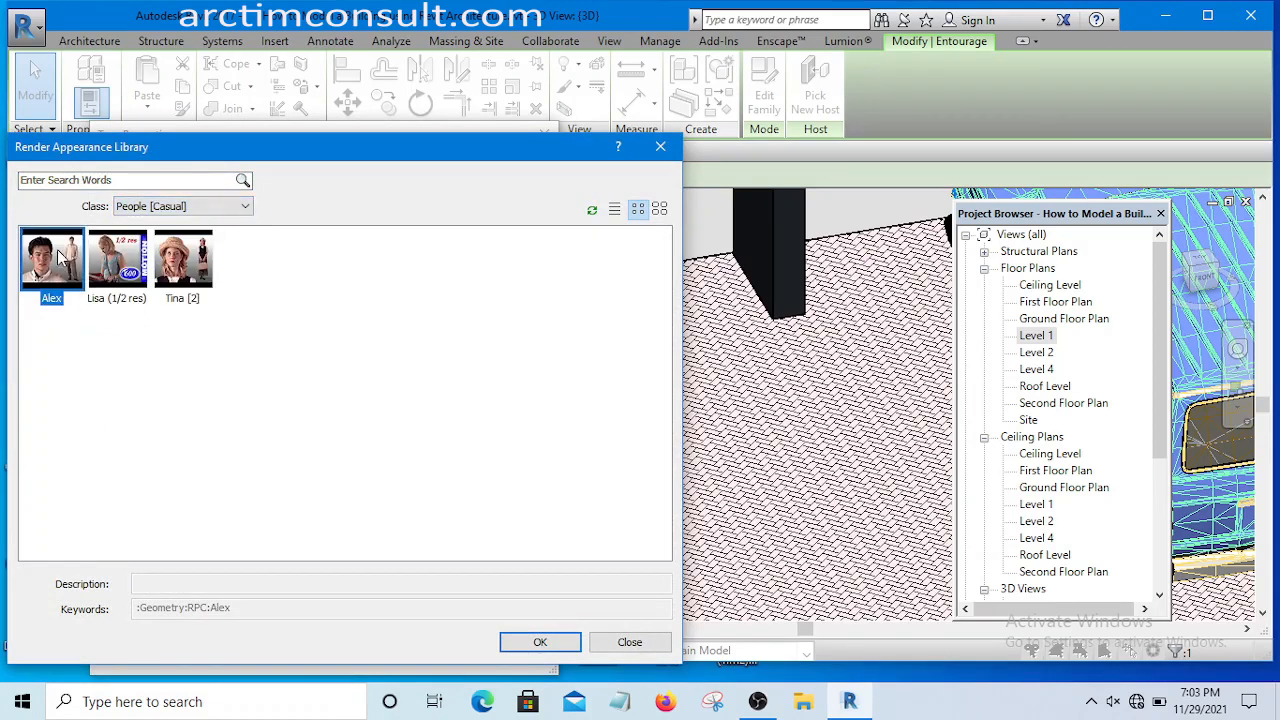
left_click(540, 643)
left_click(335, 652)
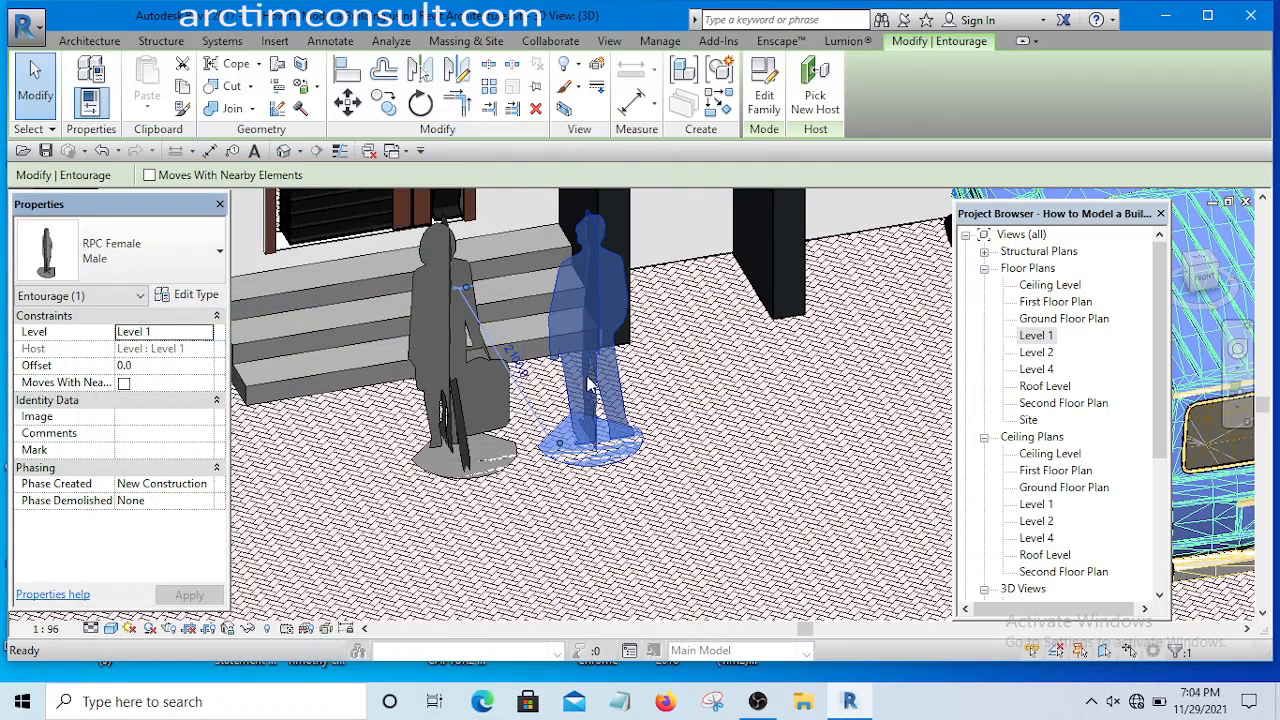
- Examine both people at the entrance and the whole landscaped site from different sides in the 3D view
scroll(610, 467, "down", 3)
scroll(605, 455, "up", 2)
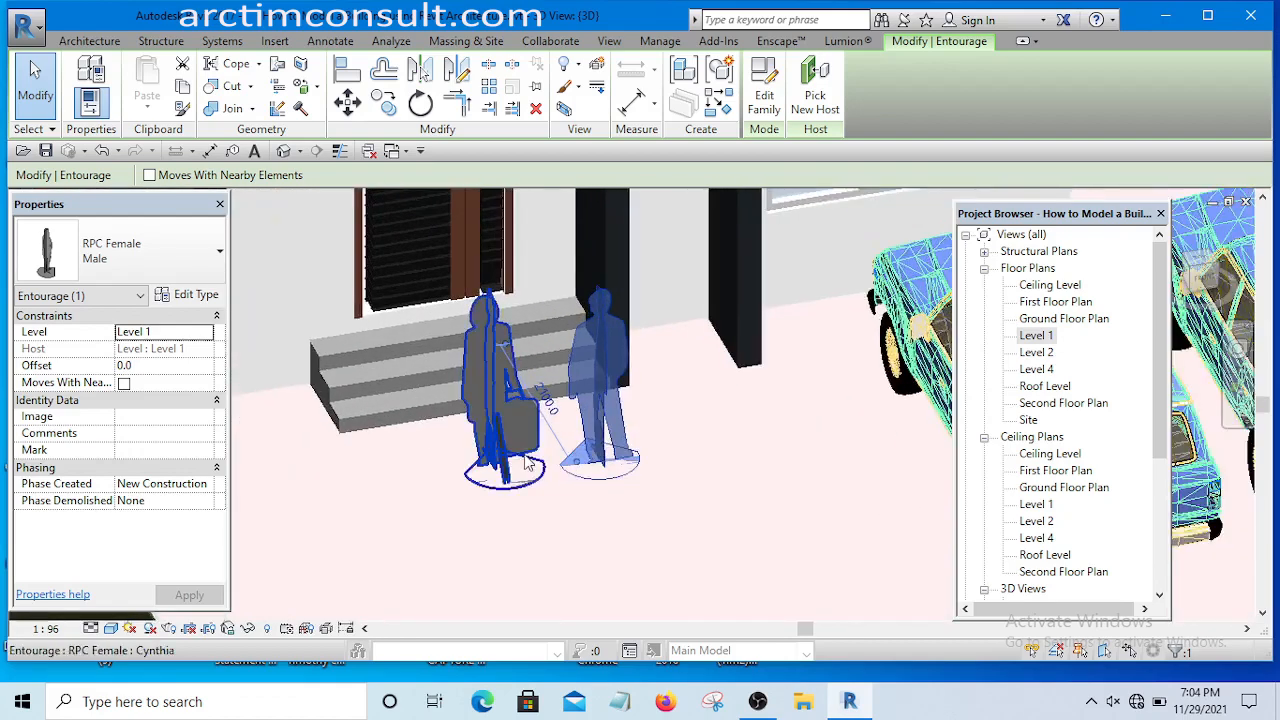
scroll(527, 462, "down", 8)
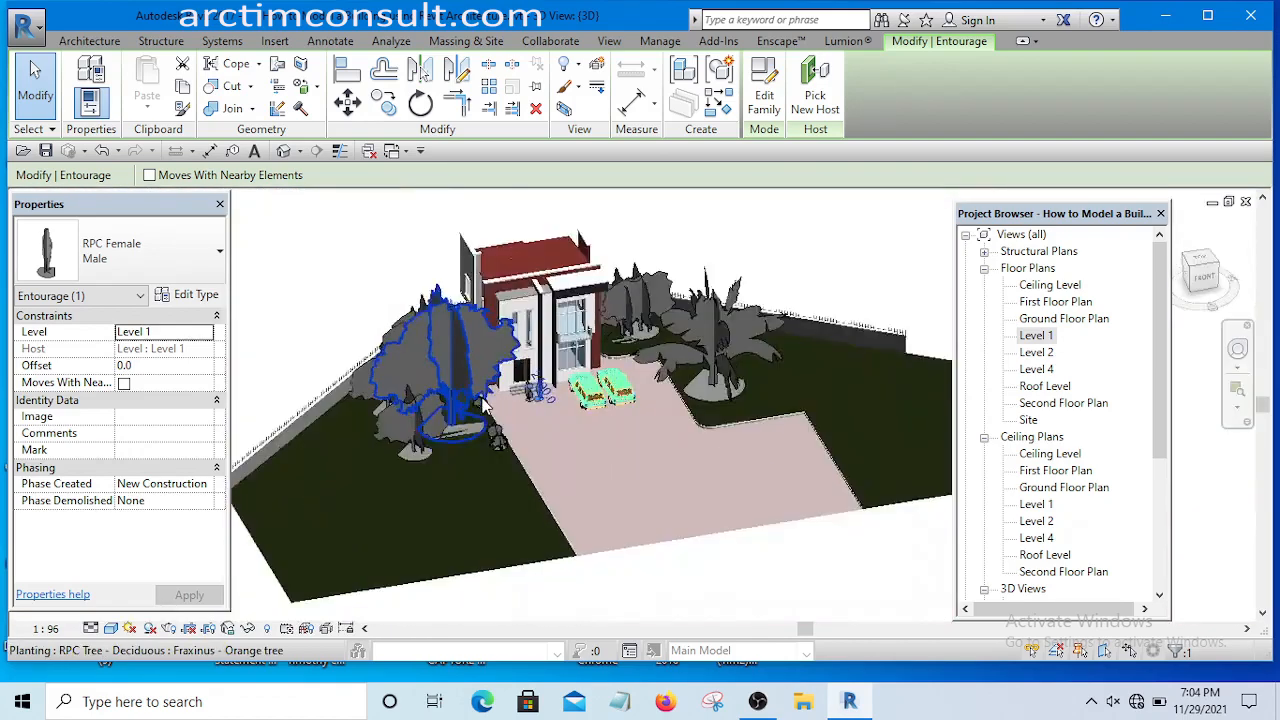
scroll(483, 403, "down", 2)
left_click(806, 251)
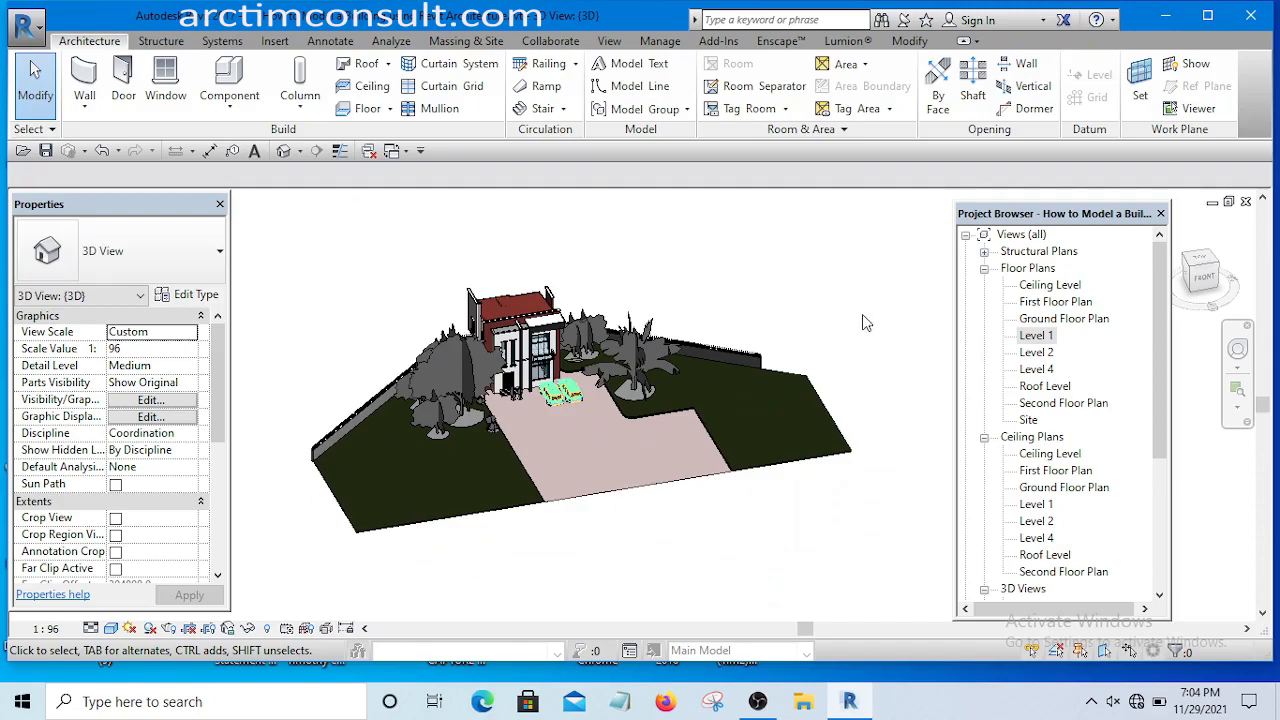
middle_click_drag(870, 333, 691, 351, "shift")
scroll(520, 400, "up", 6)
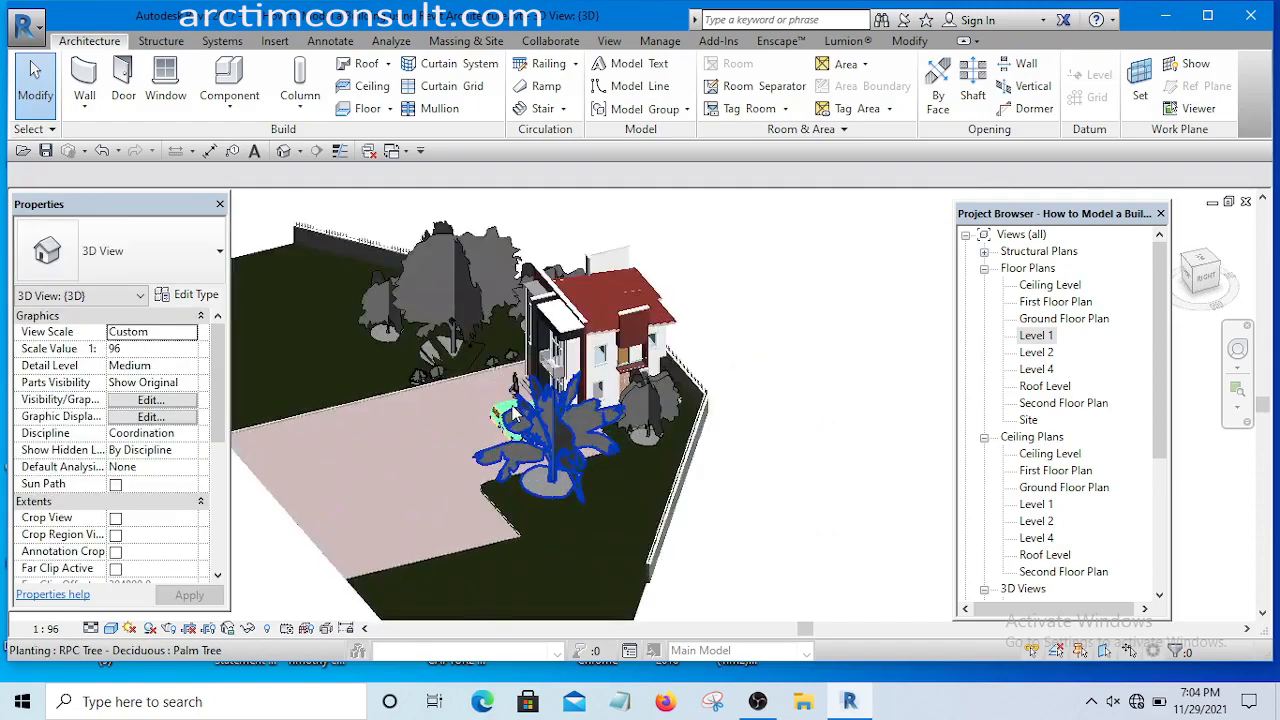
- Examine the two figures beside the entrance steps and the parked cars from several angles up close in the 3D view
scroll(520, 405, "up", 5)
middle_click_drag(530, 415, 562, 466, "shift")
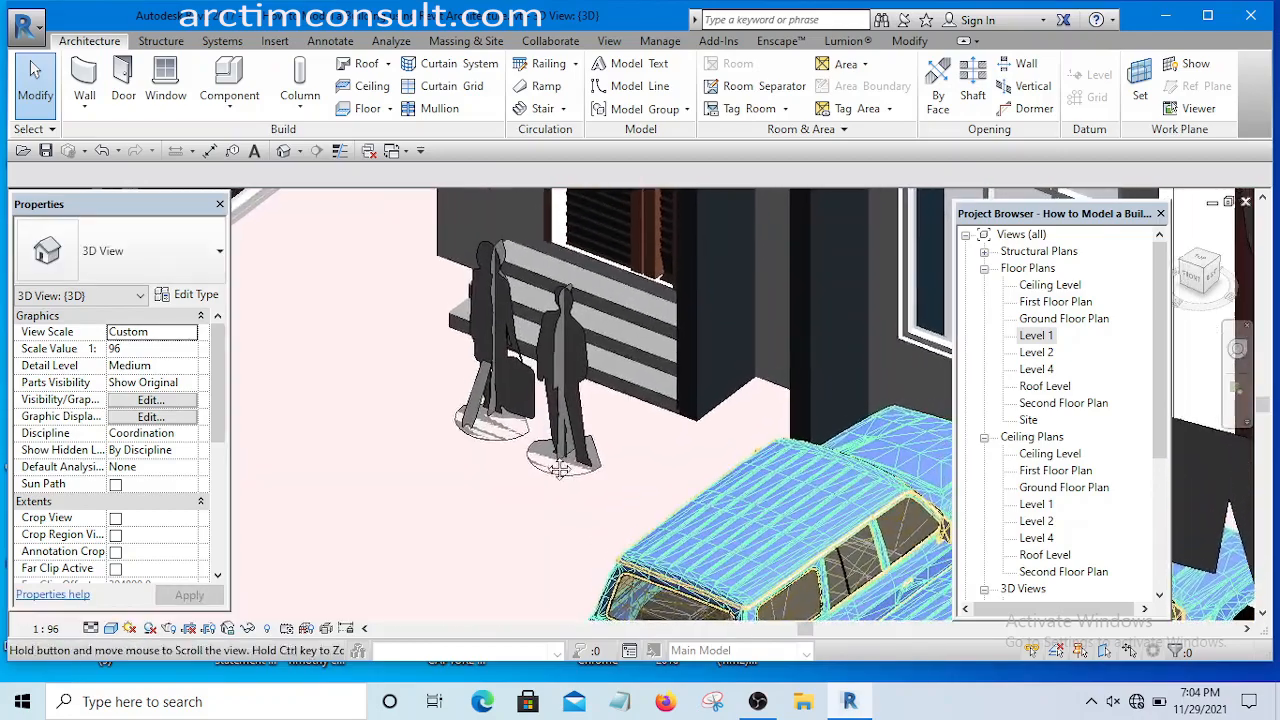
scroll(550, 396, "down", 2)
middle_click_drag(520, 410, 660, 431, "shift")
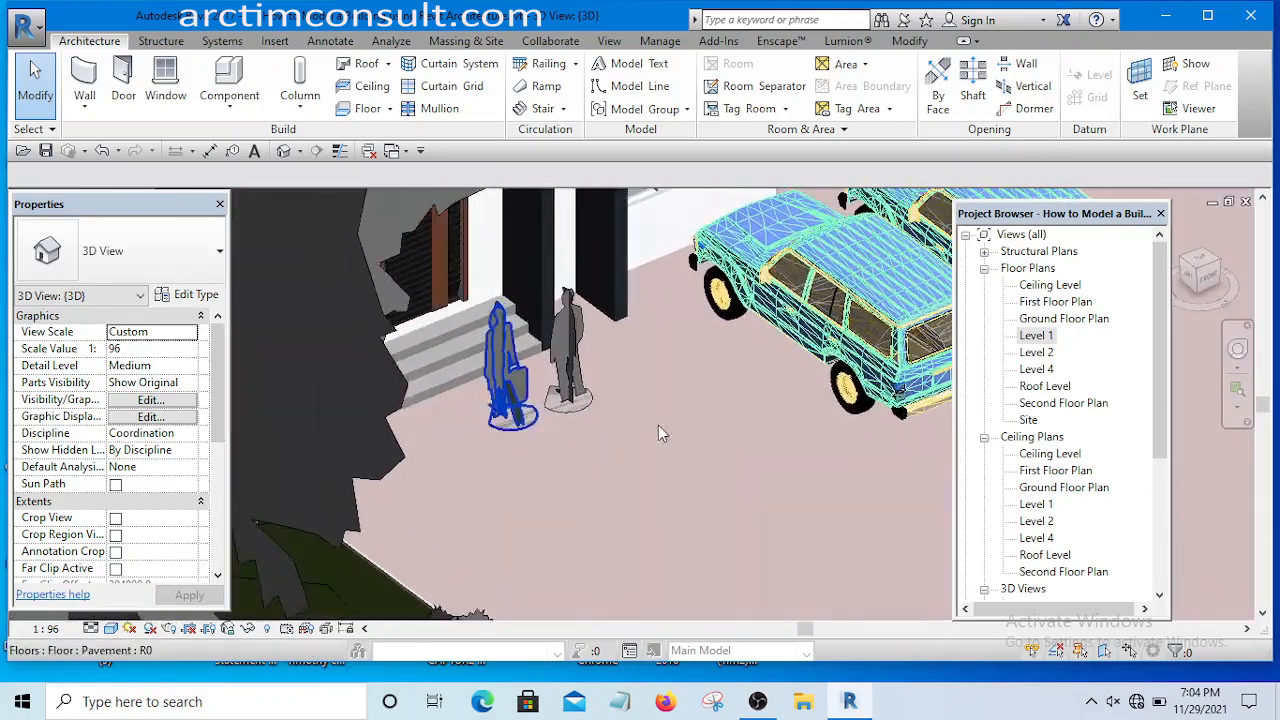
scroll(561, 365, "up", 1)
scroll(573, 374, "up", 3)
scroll(579, 409, "down", 4)
middle_click_drag(586, 414, 430, 398, "shift")
scroll(389, 351, "down", 2)
scroll(455, 395, "up", 4)
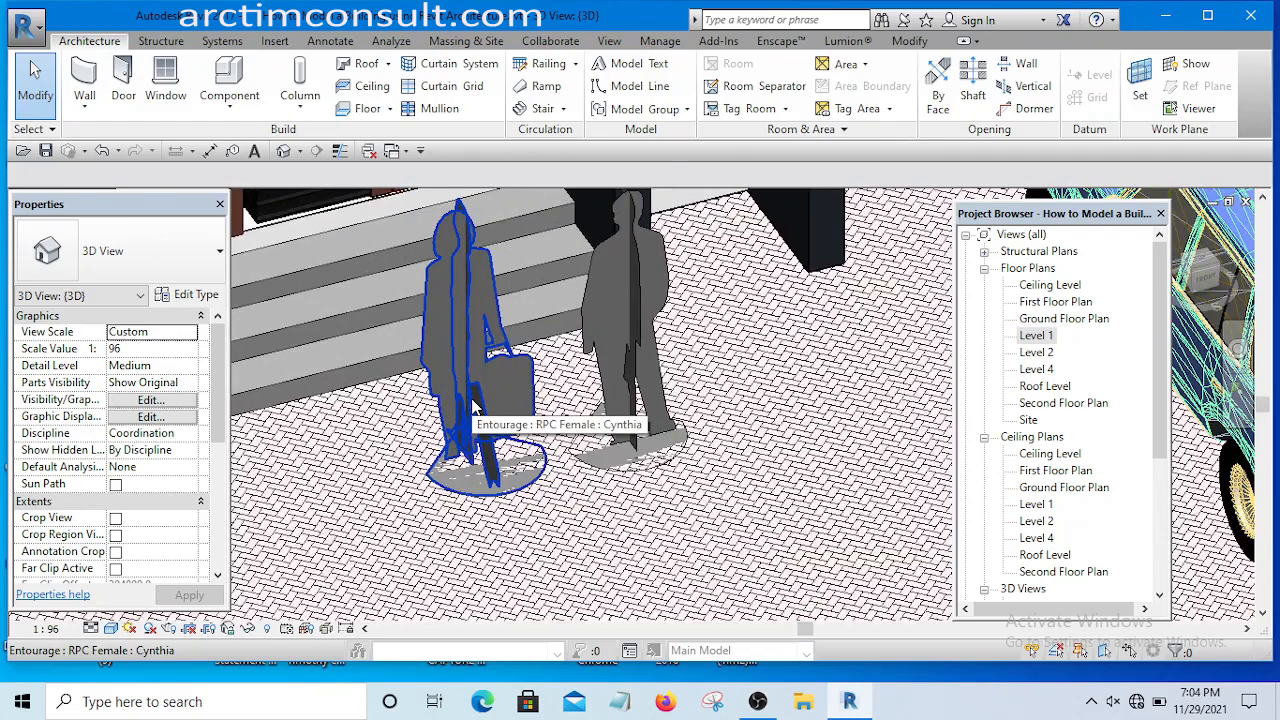
scroll(475, 408, "down", 2)
scroll(475, 408, "down", 3)
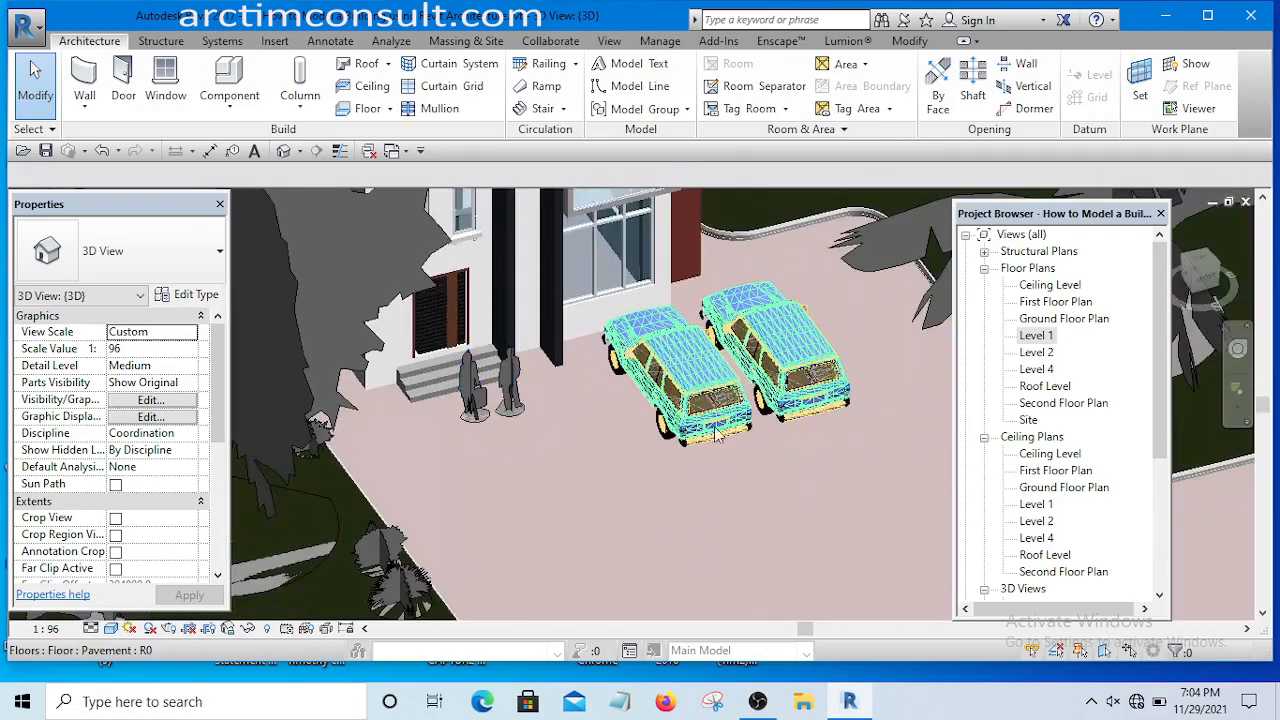
- Open the Level 1 floor plan at the two figures in front of the entrance steps
double_click(1037, 336)
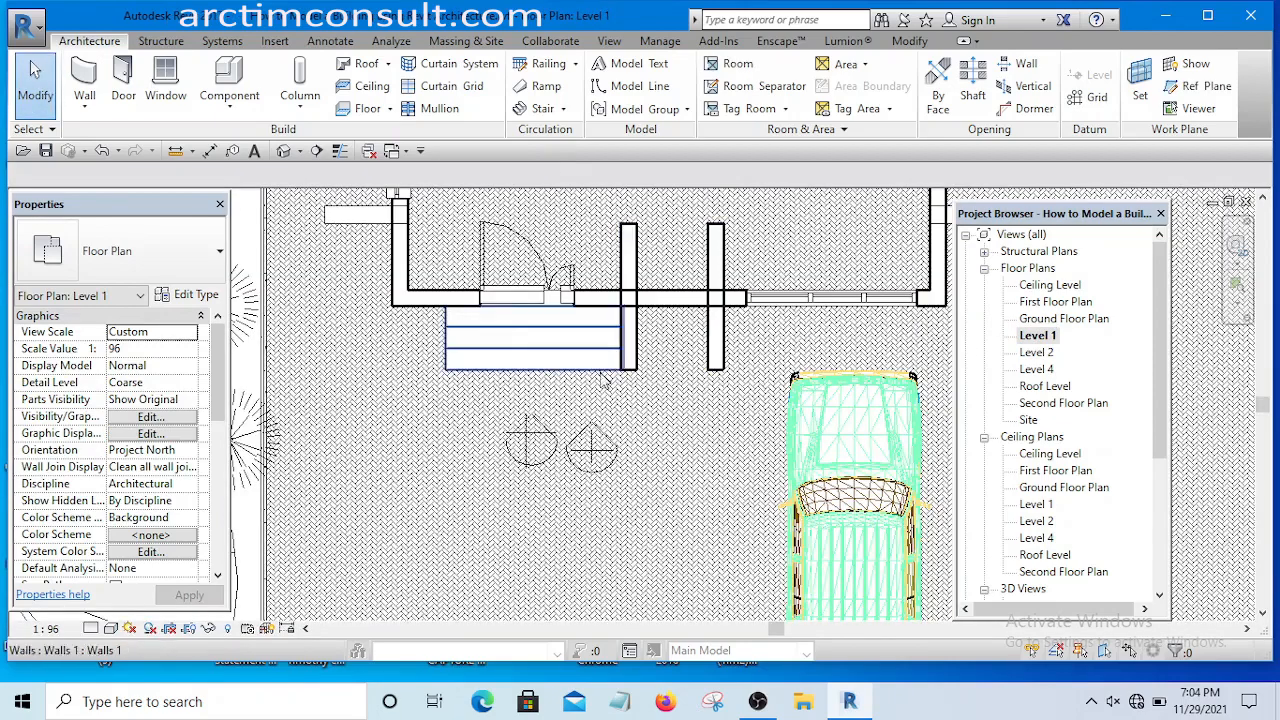
scroll(515, 325, "up", 2)
scroll(528, 350, "down", 3)
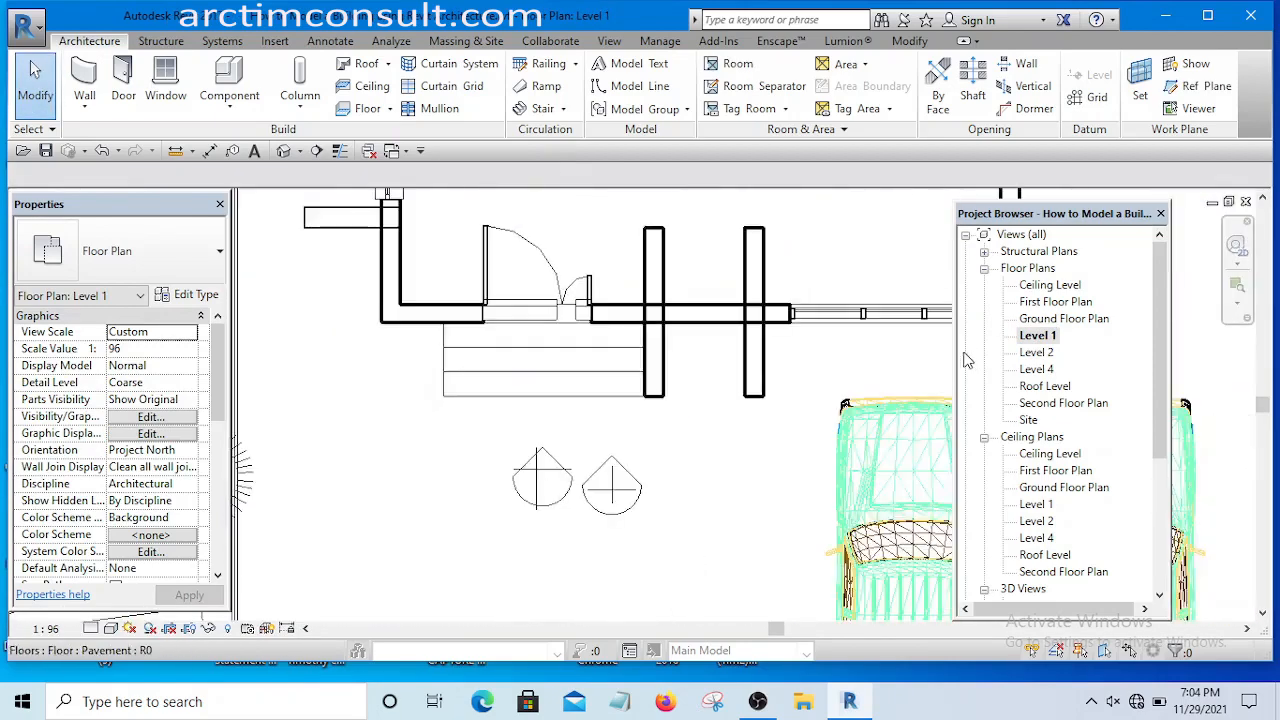
scroll(545, 352, "up", 3)
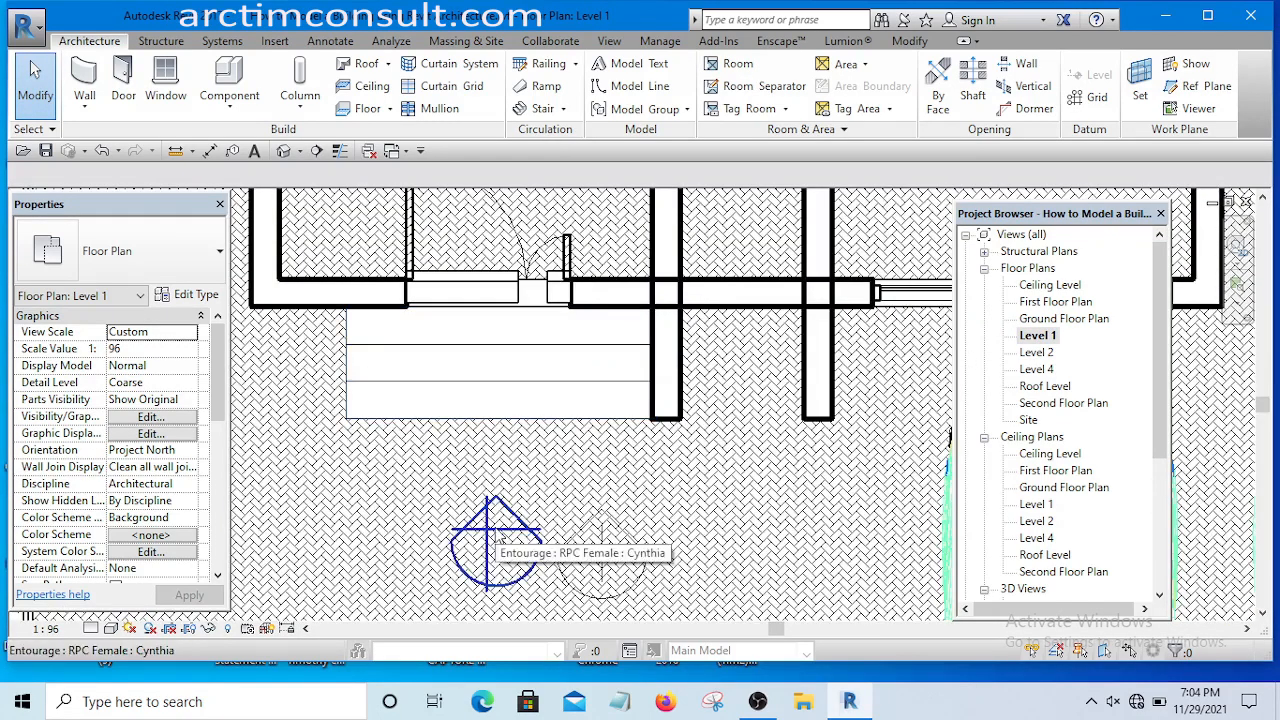
- Place another RPC Female Cynthia figure on the entrance steps in front of the door, rotated to face away from the house
left_click(499, 537)
scroll(496, 524, "down", 4)
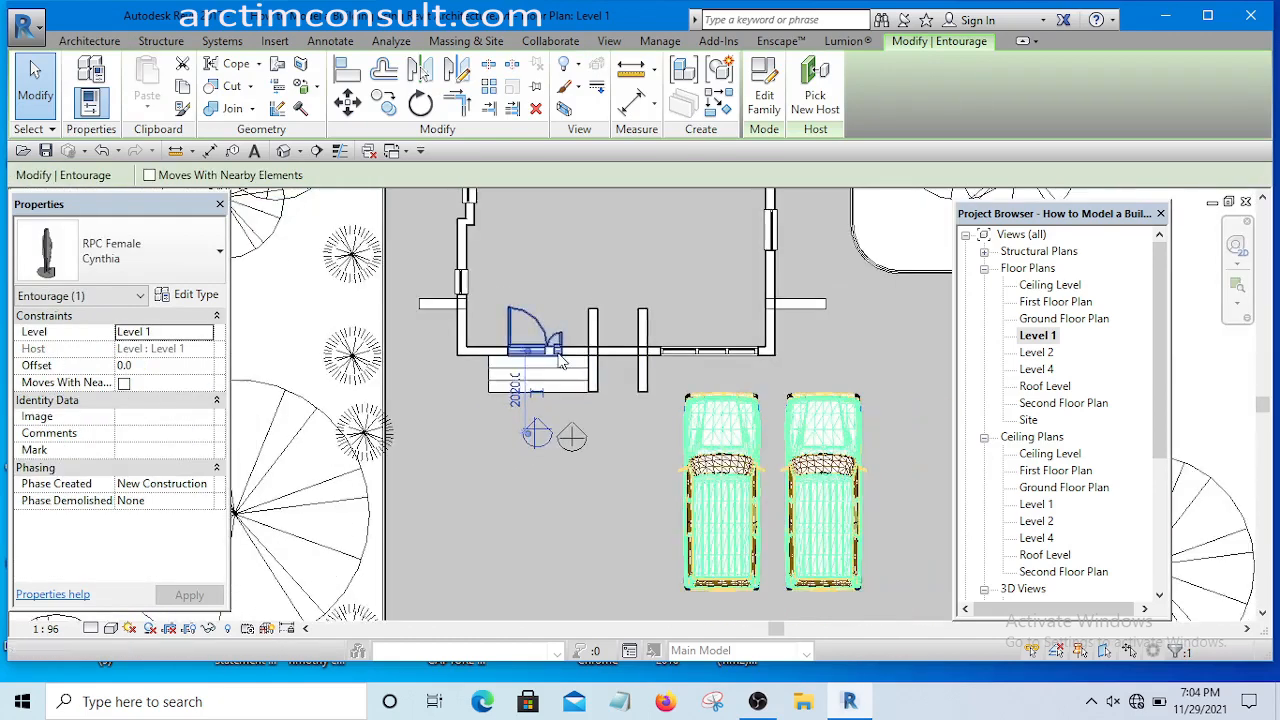
left_click(722, 108)
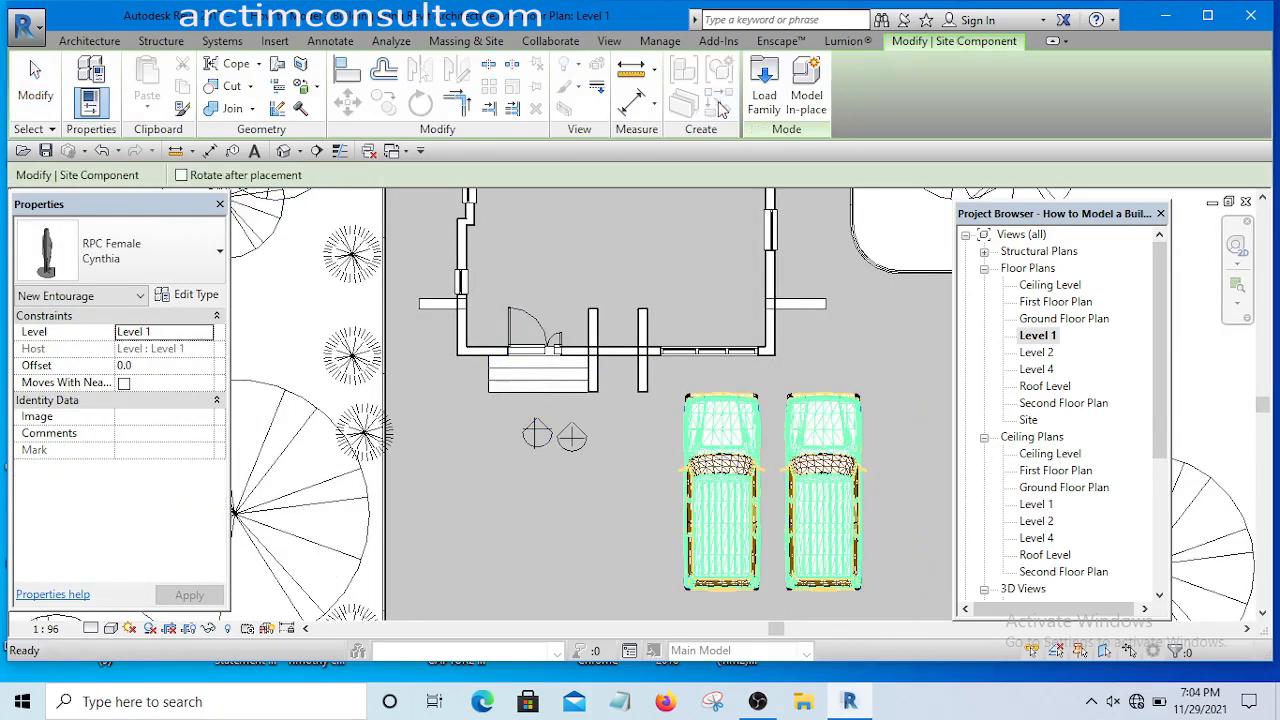
scroll(548, 394, "up", 8)
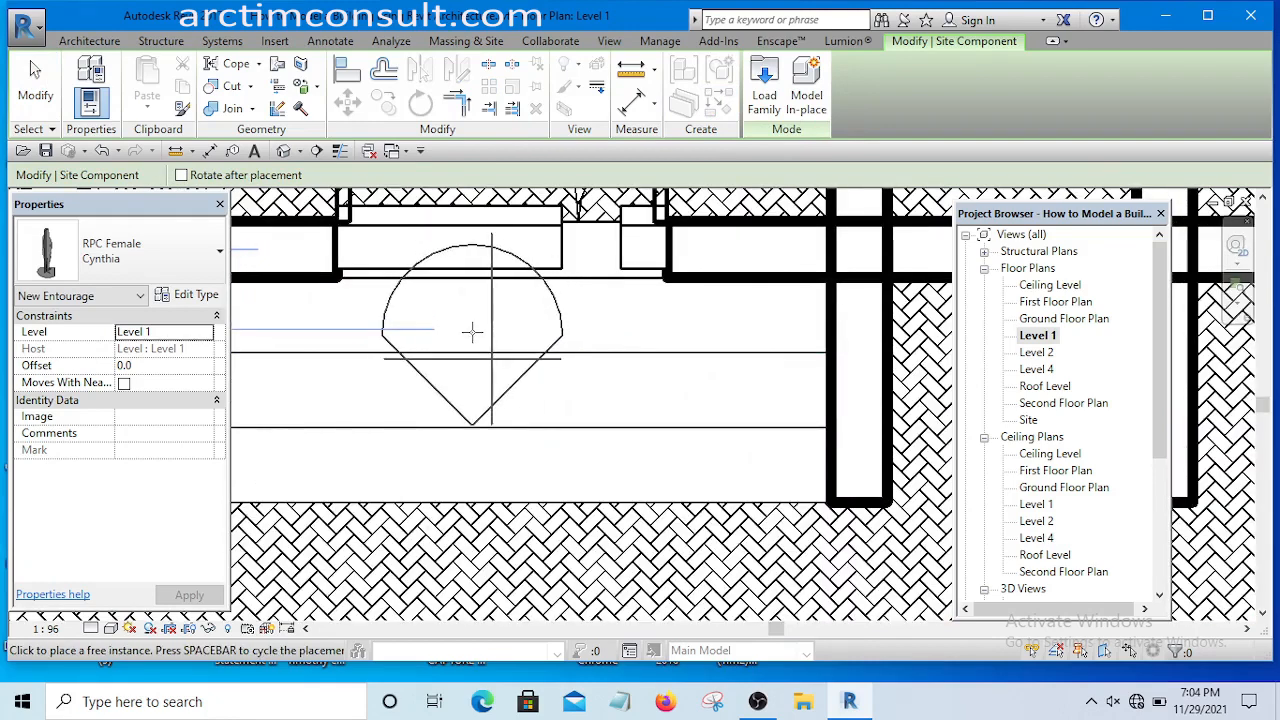
key("space")
key("space")
key("space")
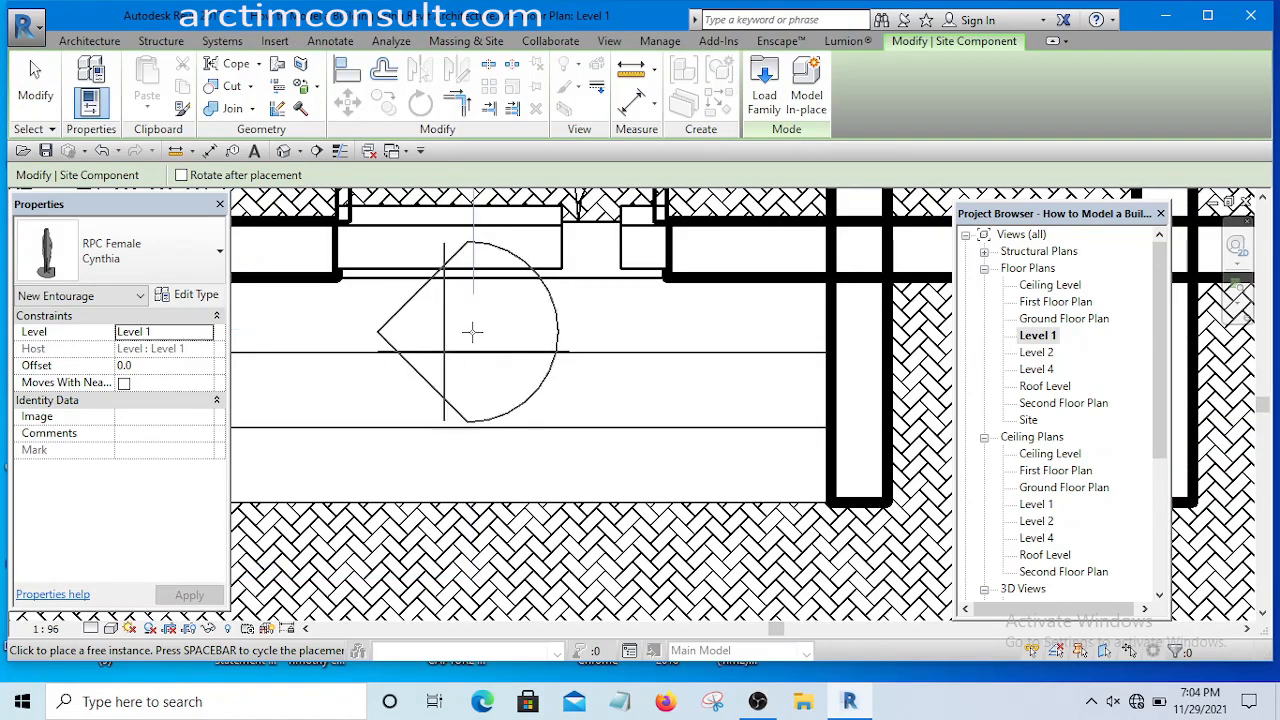
key("space")
scroll(478, 332, "down", 3)
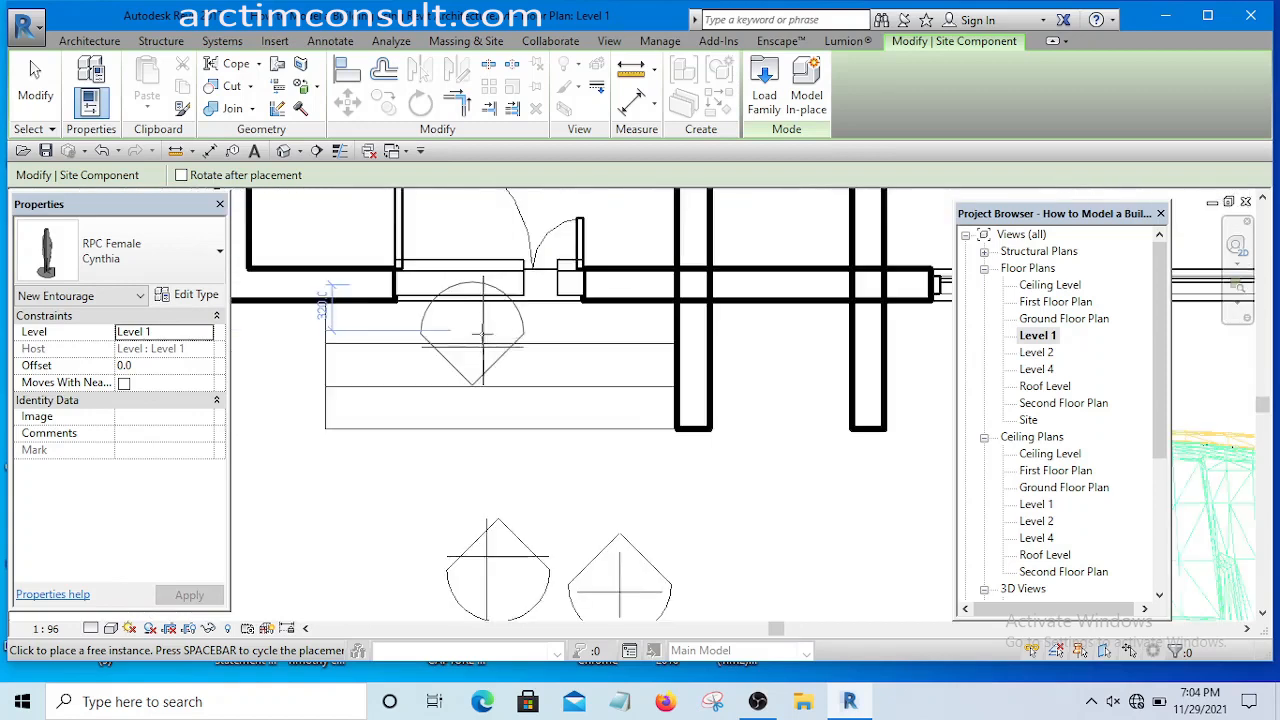
scroll(484, 333, "up", 1)
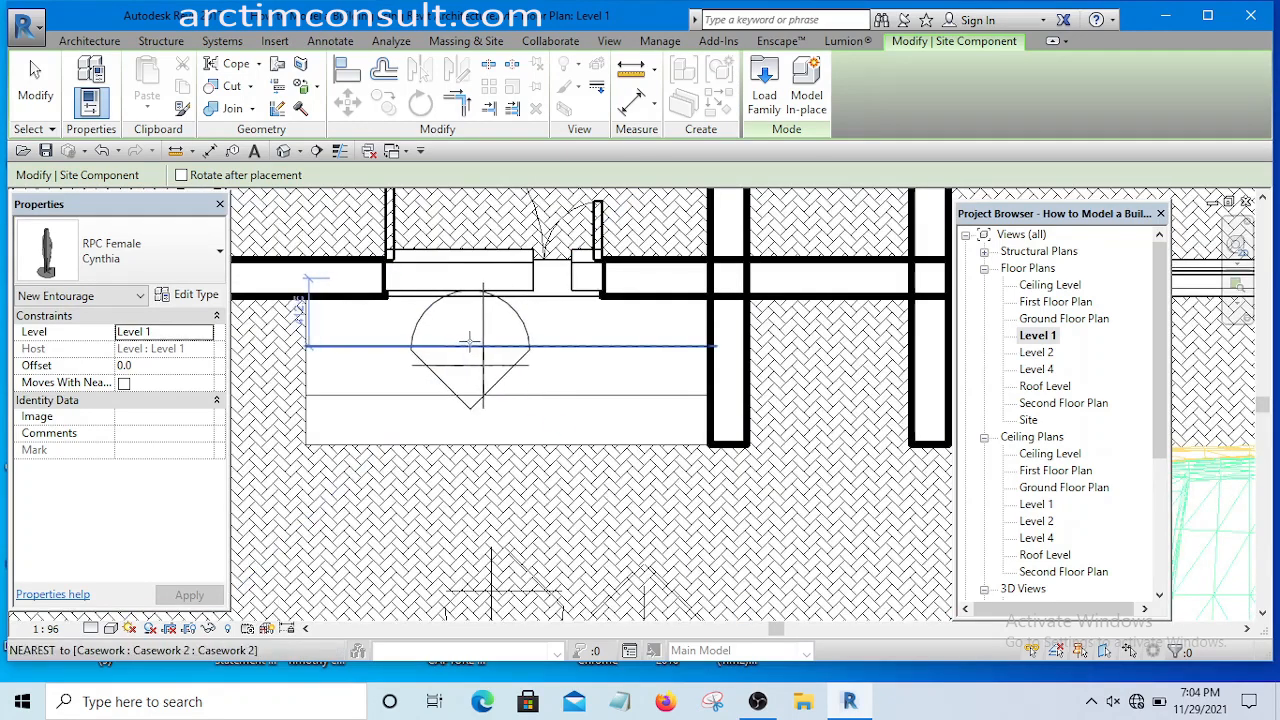
left_click(482, 337)
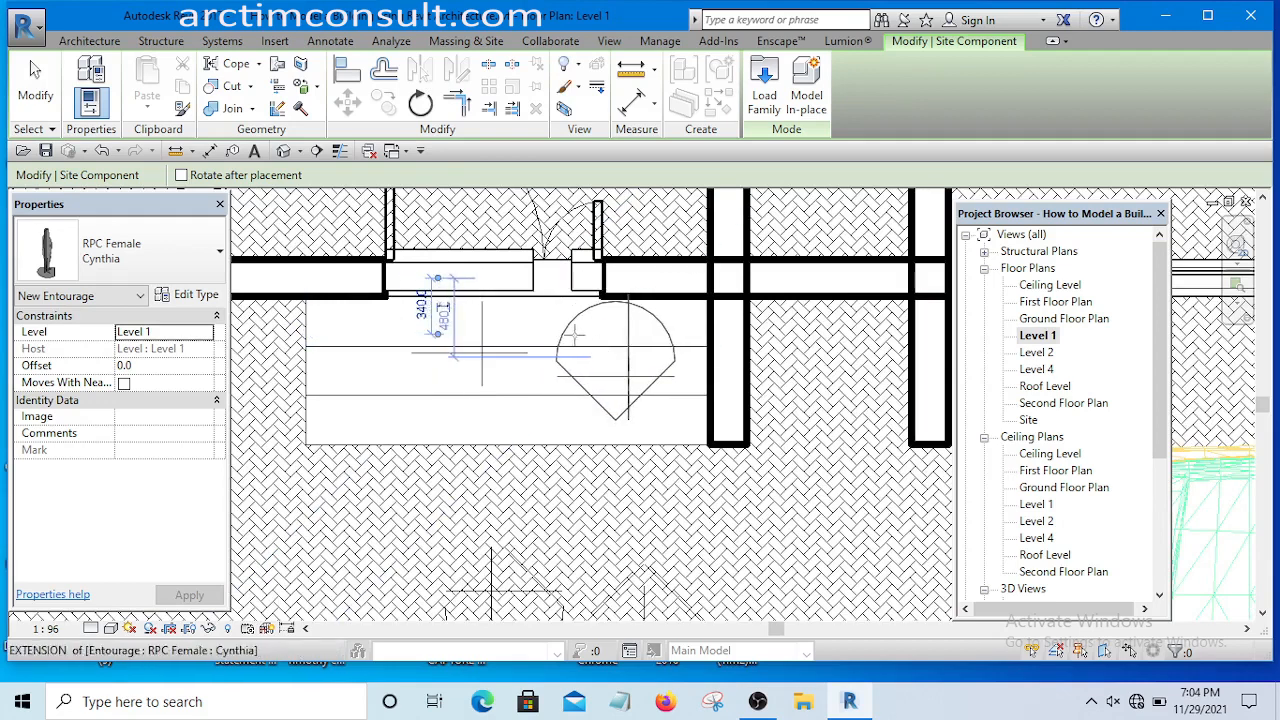
key("Escape")
key("Escape")
- Check the position of the new figure on the entrance steps in the 3D view
left_click(283, 150)
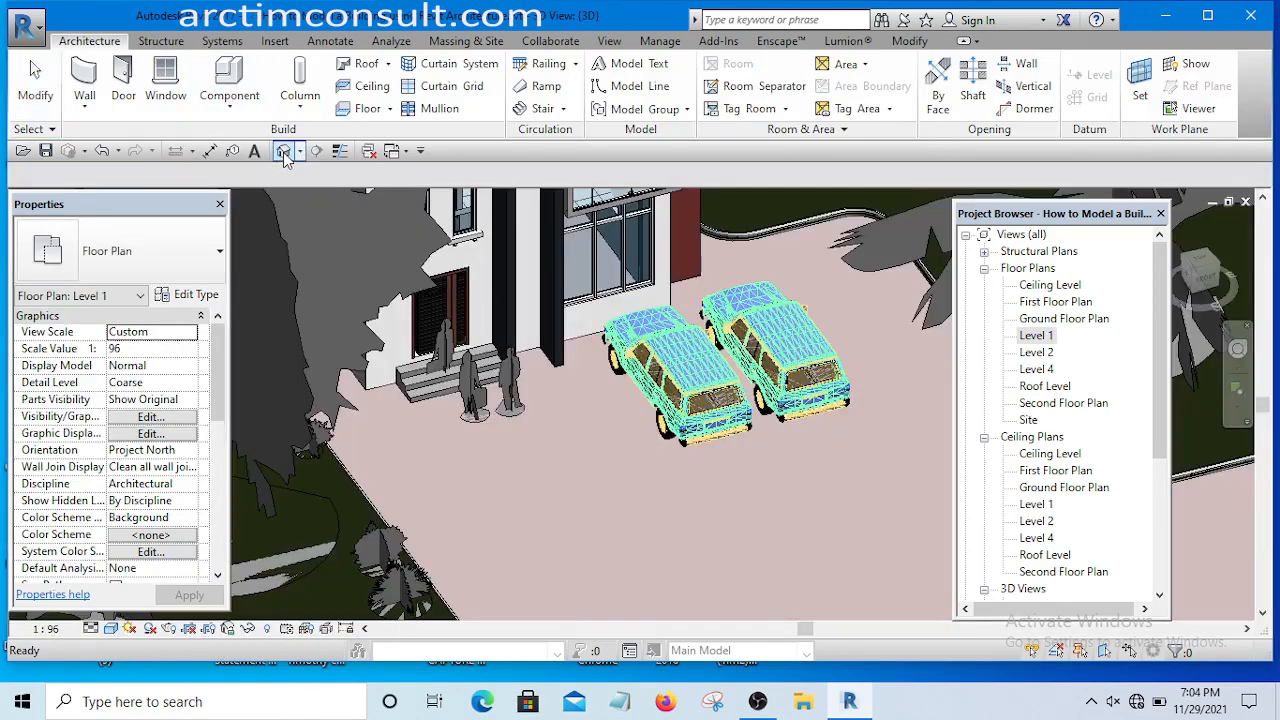
scroll(431, 366, "up", 3)
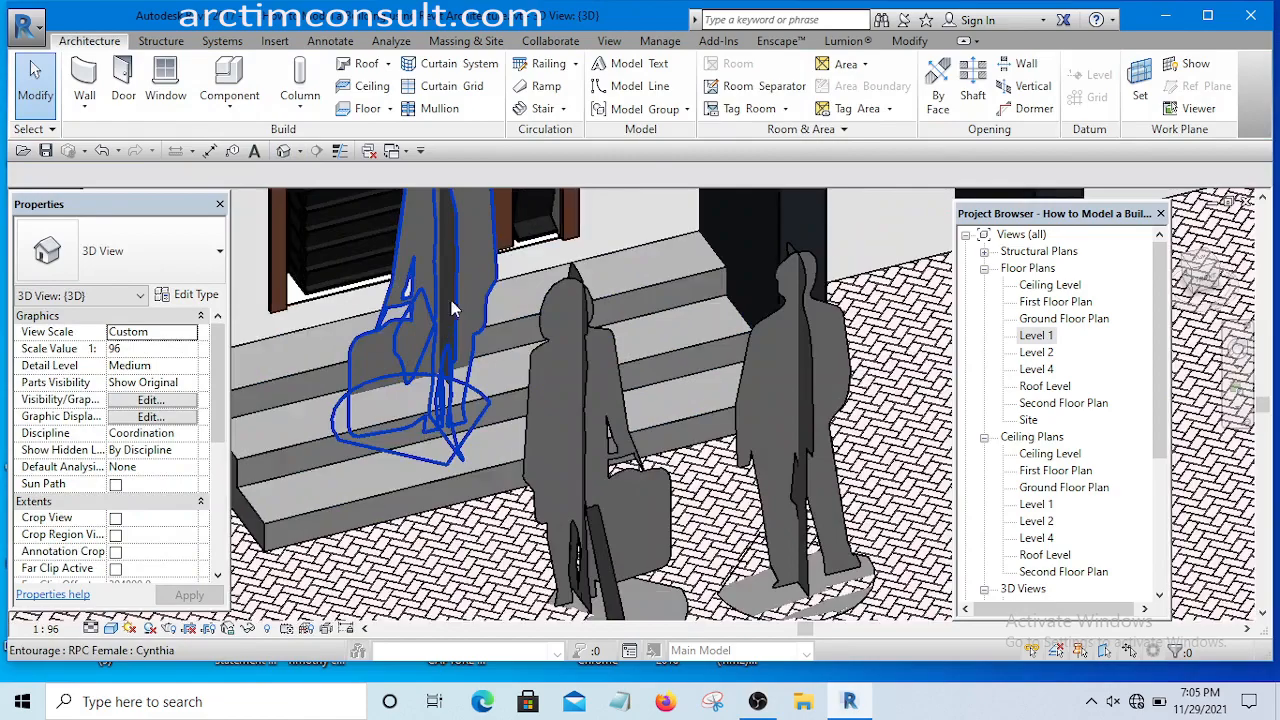
scroll(451, 300, "down", 3)
scroll(450, 345, "up", 5)
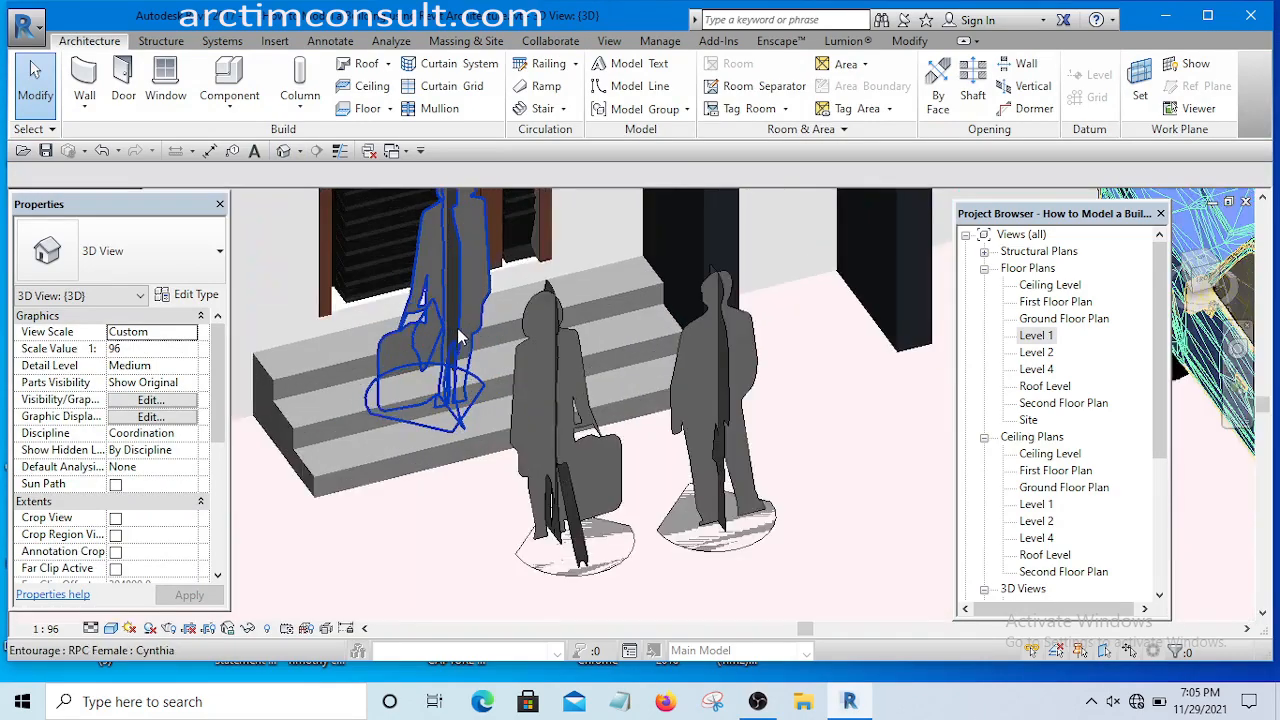
scroll(487, 305, "down", 6)
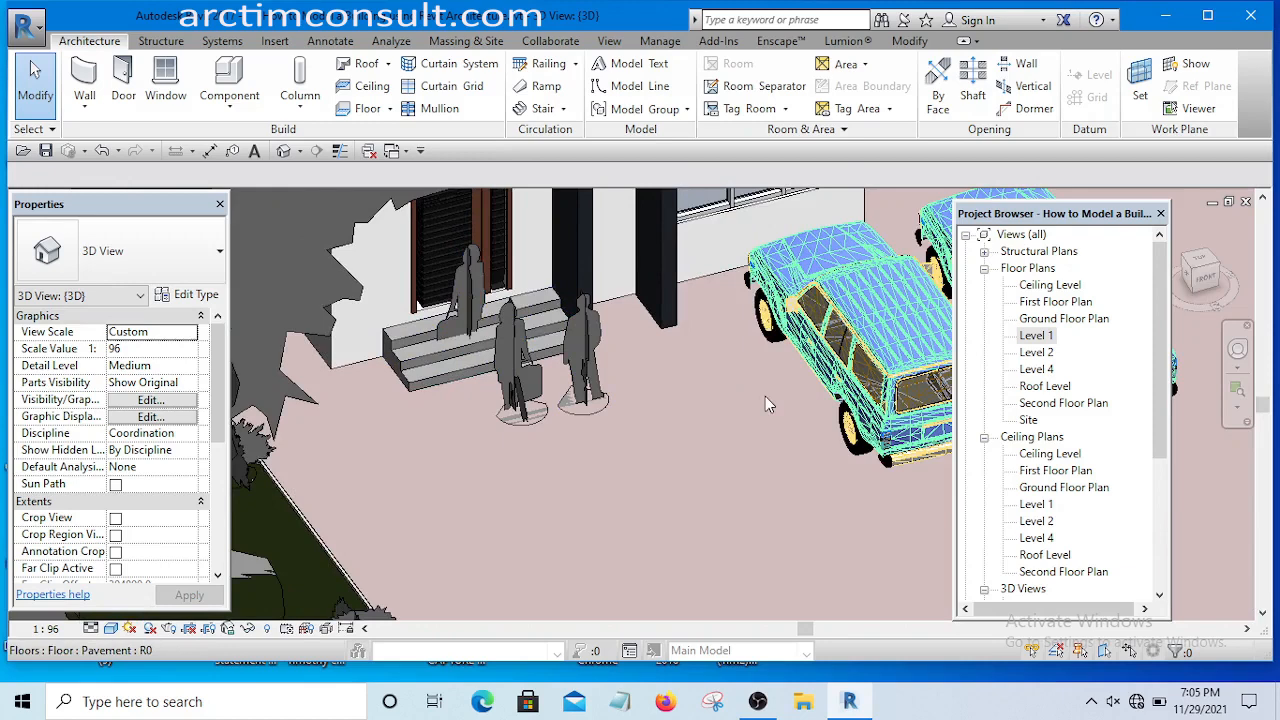
left_click(862, 400)
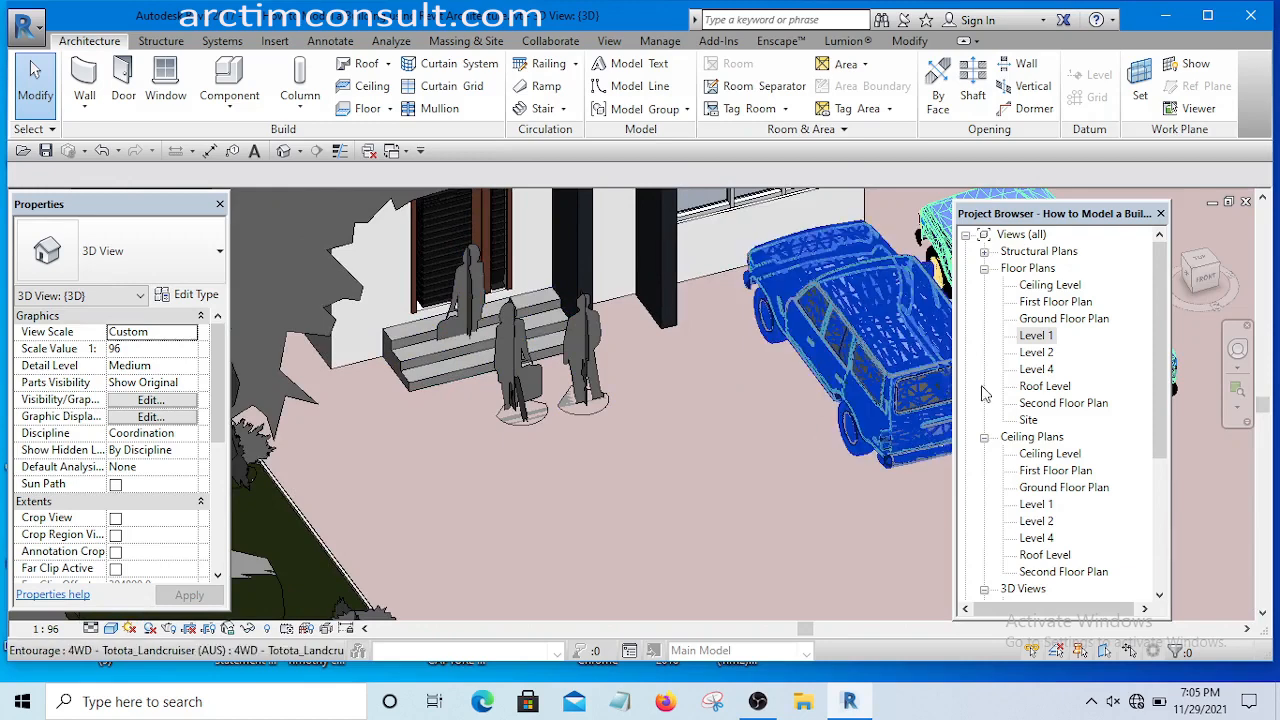
- Create a building section looking toward the entrance figures in the Ground Floor Plan and open its section view
left_click(1036, 335)
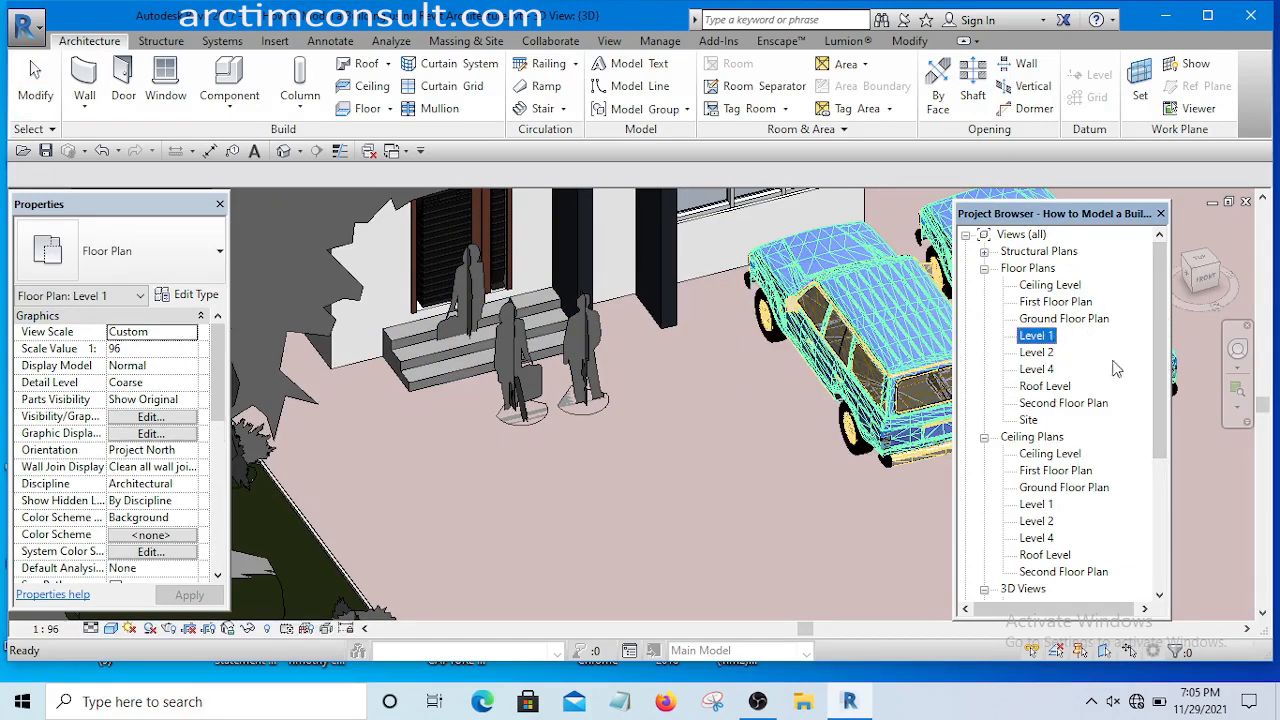
double_click(1064, 318)
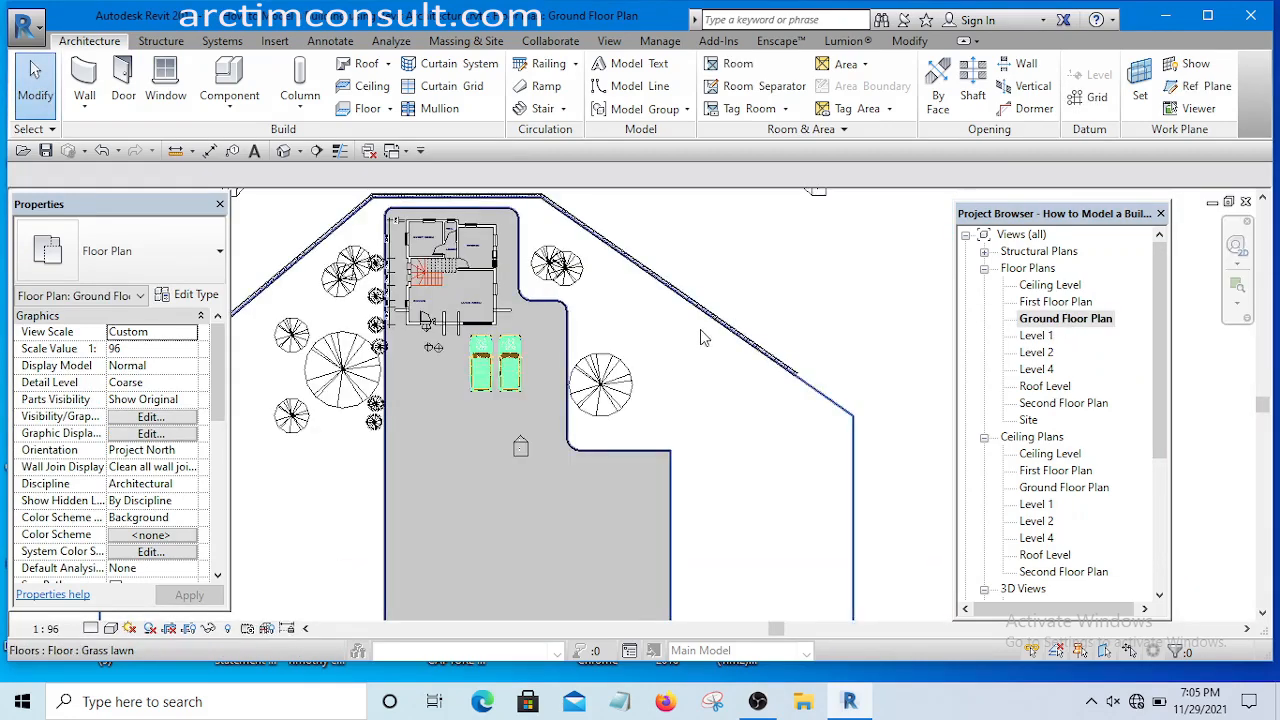
scroll(608, 368, "down", 2)
scroll(608, 368, "up", 6)
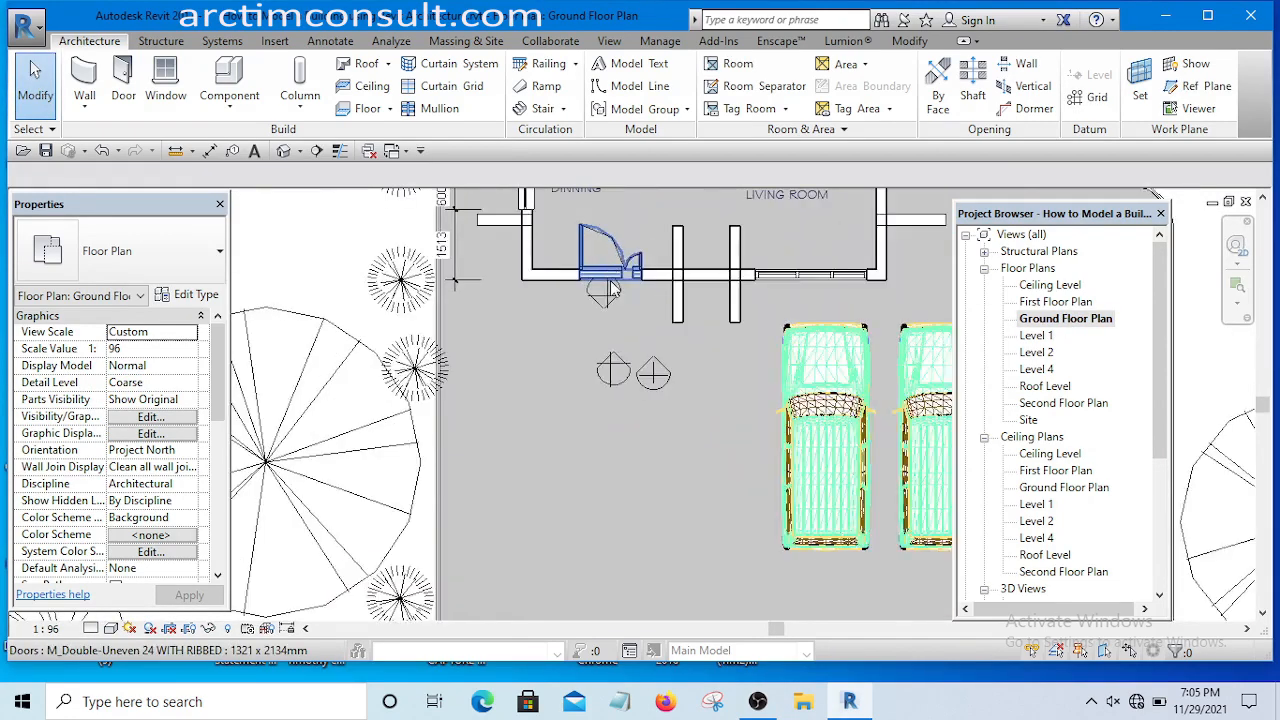
scroll(608, 338, "down", 6)
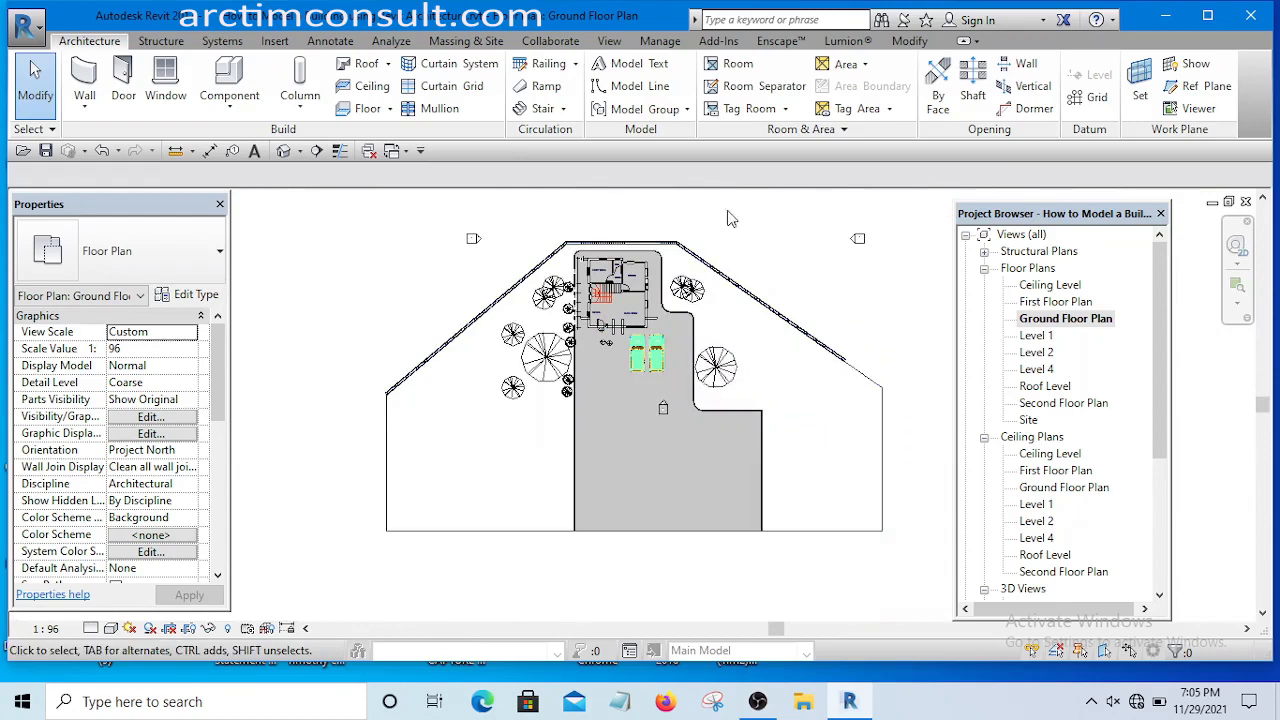
left_click(610, 42)
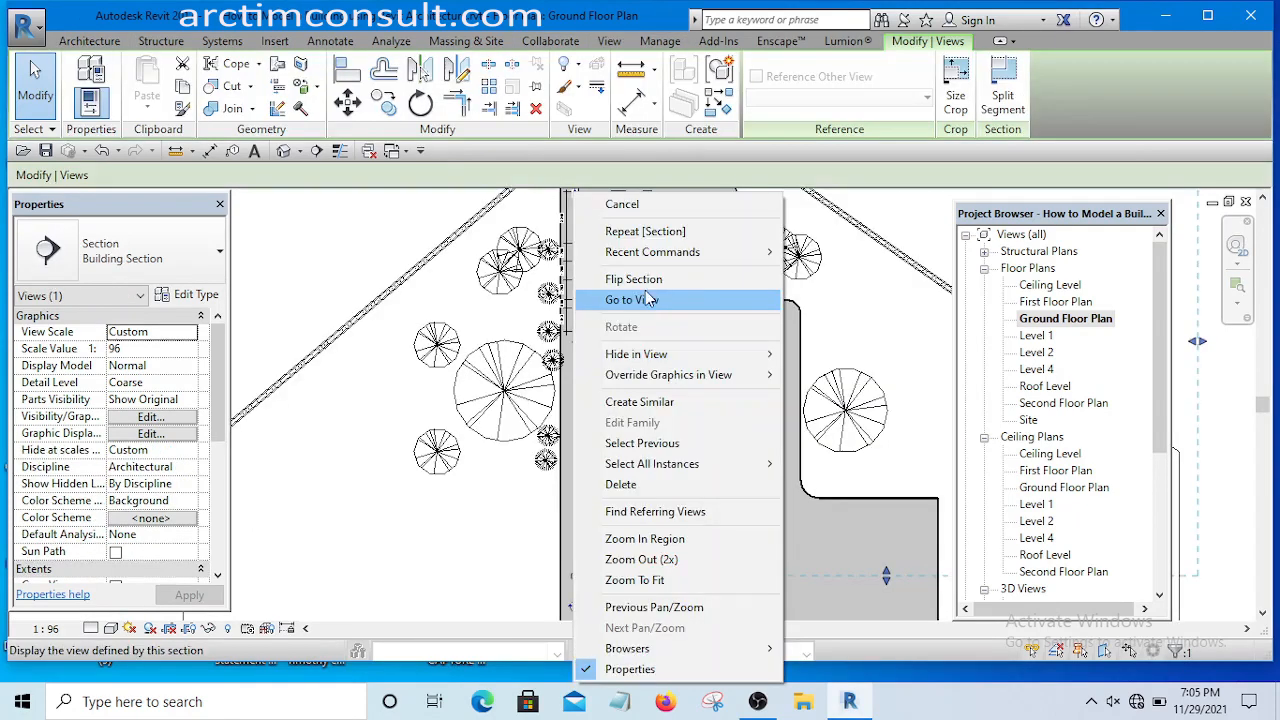
left_click(651, 294)
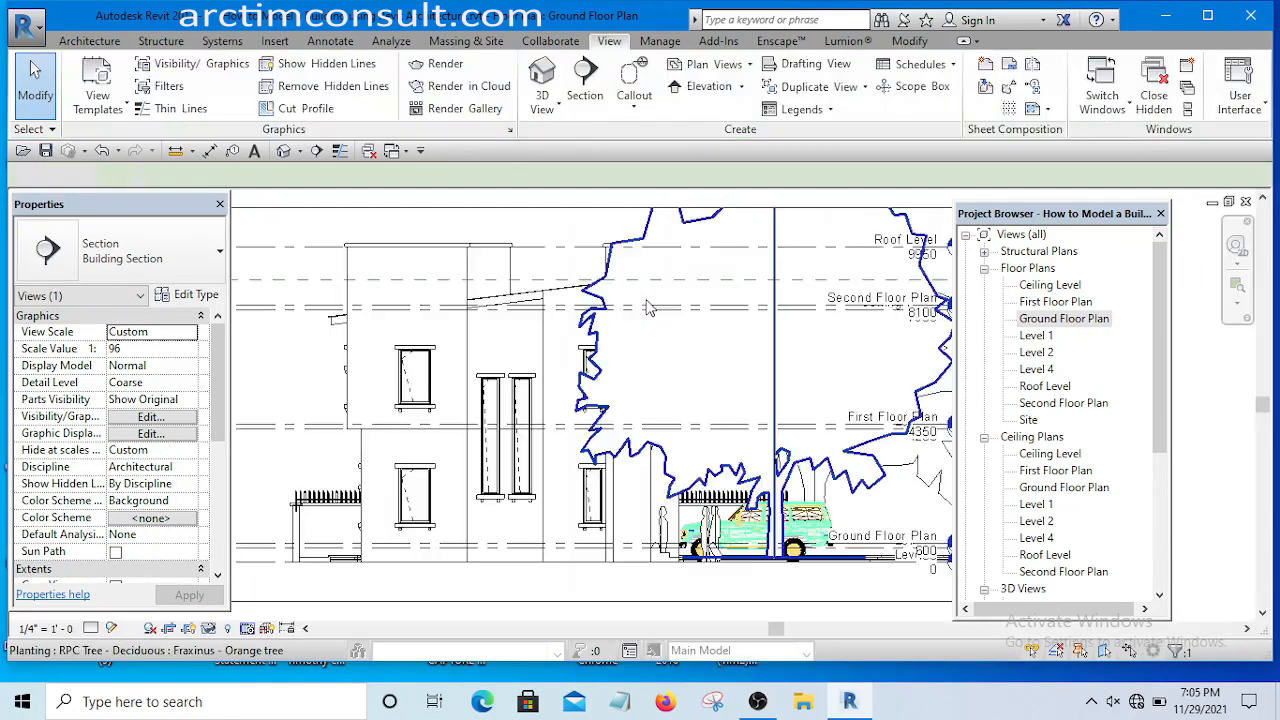
key("Escape")
- Duplicate the type of the figure standing at the entrance steps under the name Cynthia 2b
scroll(659, 565, "up", 8)
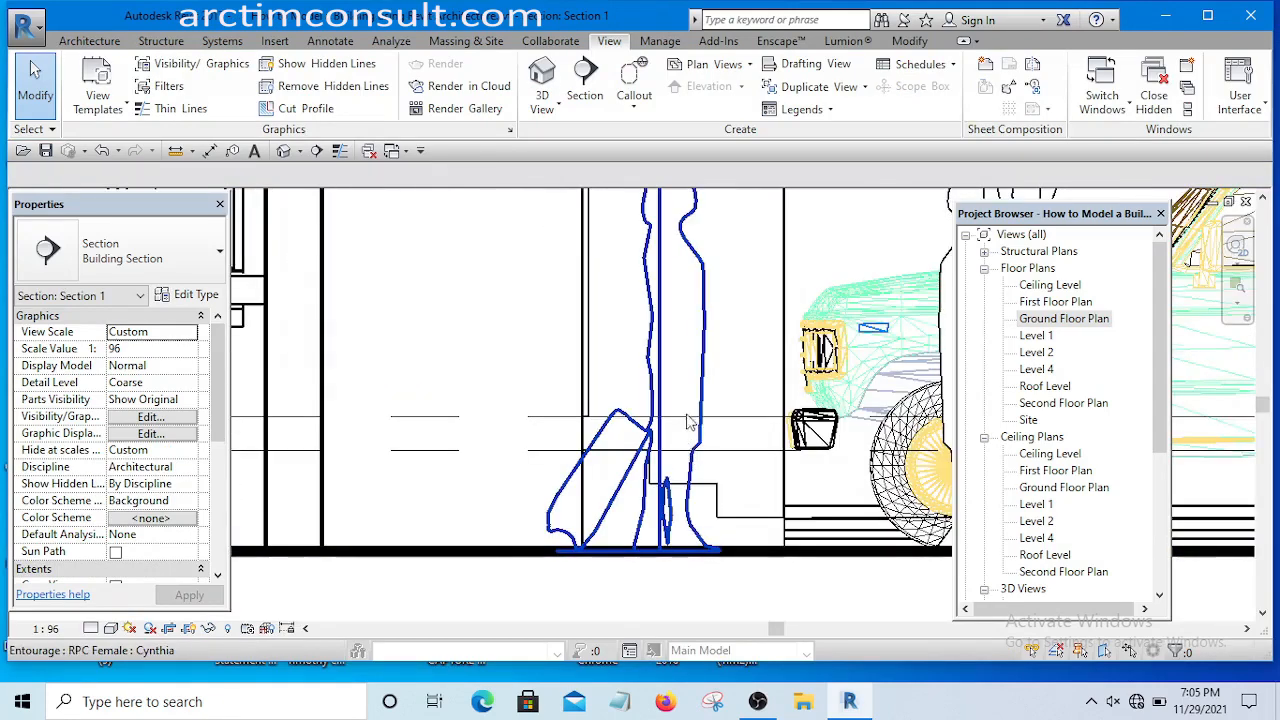
left_click(690, 360)
scroll(637, 394, "down", 3)
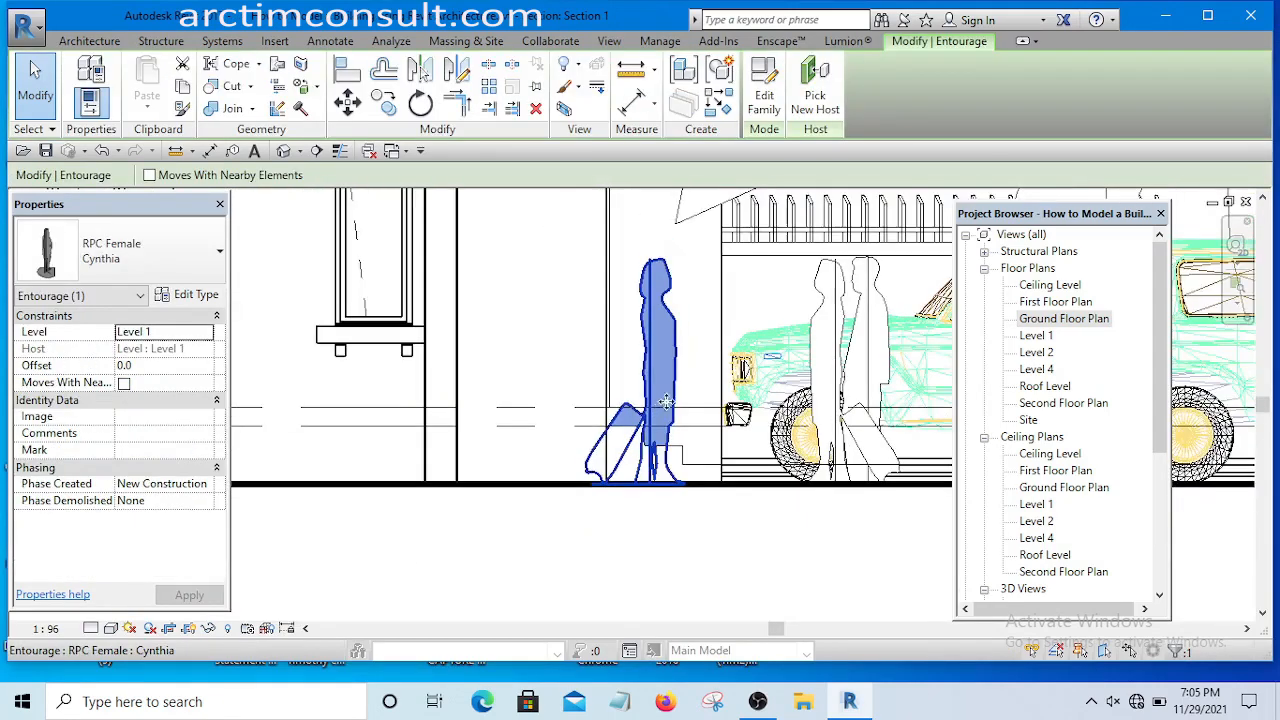
left_click(197, 295)
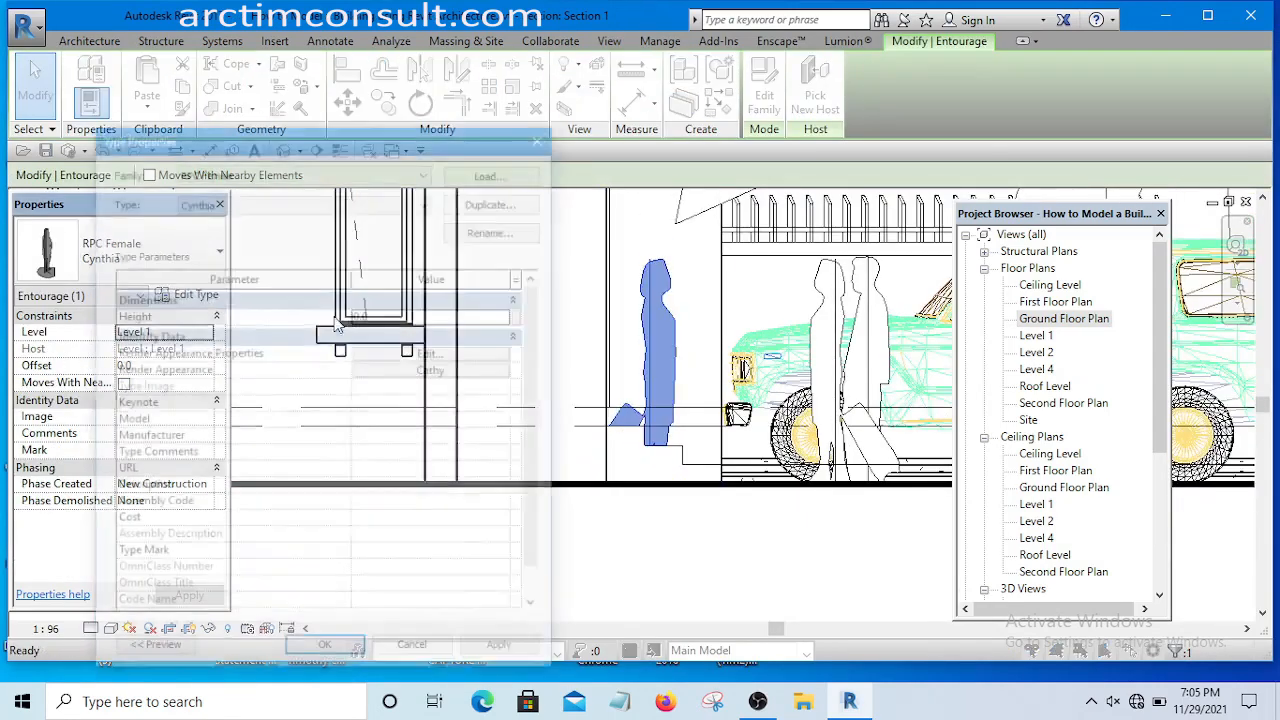
left_click(490, 204)
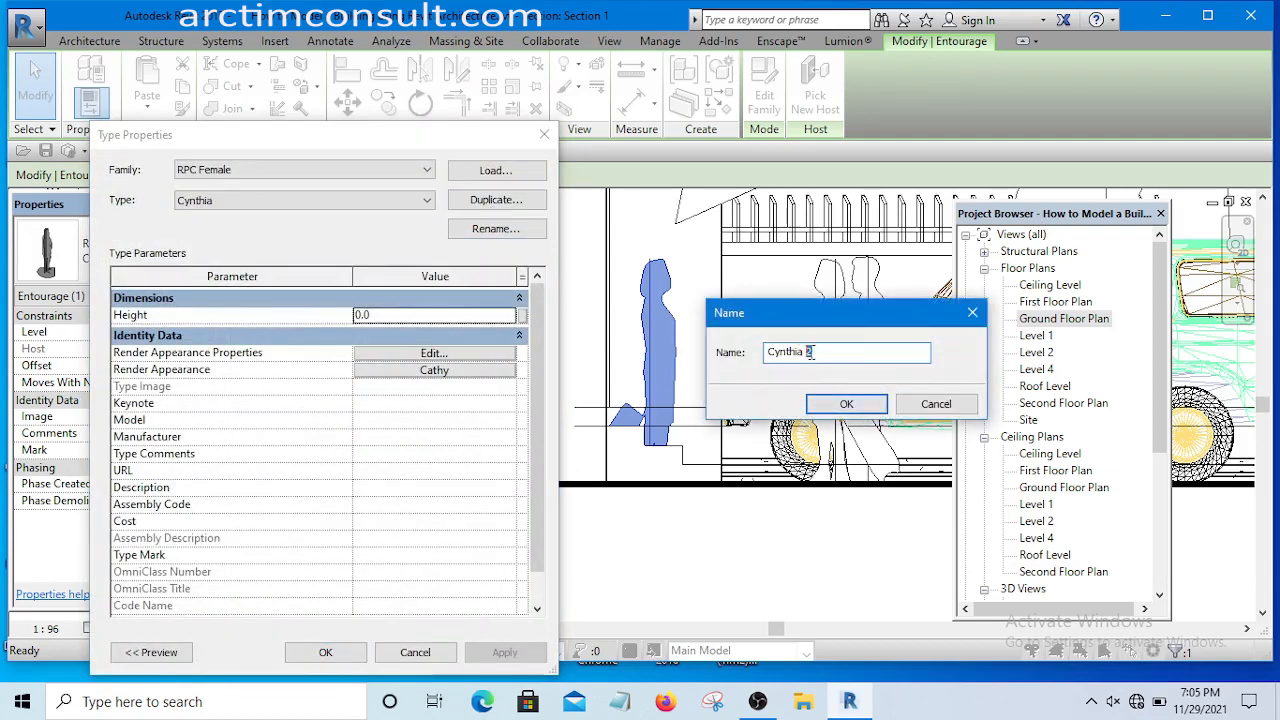
left_click(846, 405)
- Set the Cynthia 2b type's render appearance to Tina [2] from the People [Casual] class
left_click(470, 375)
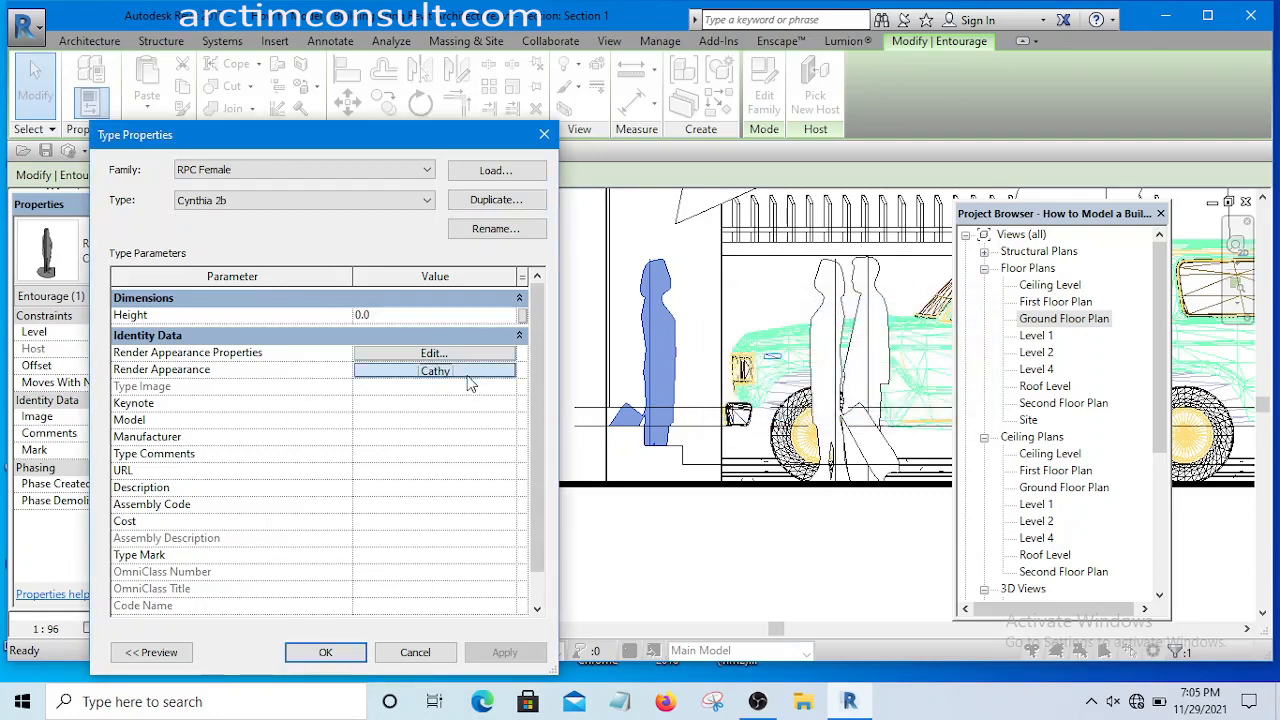
left_click(165, 208)
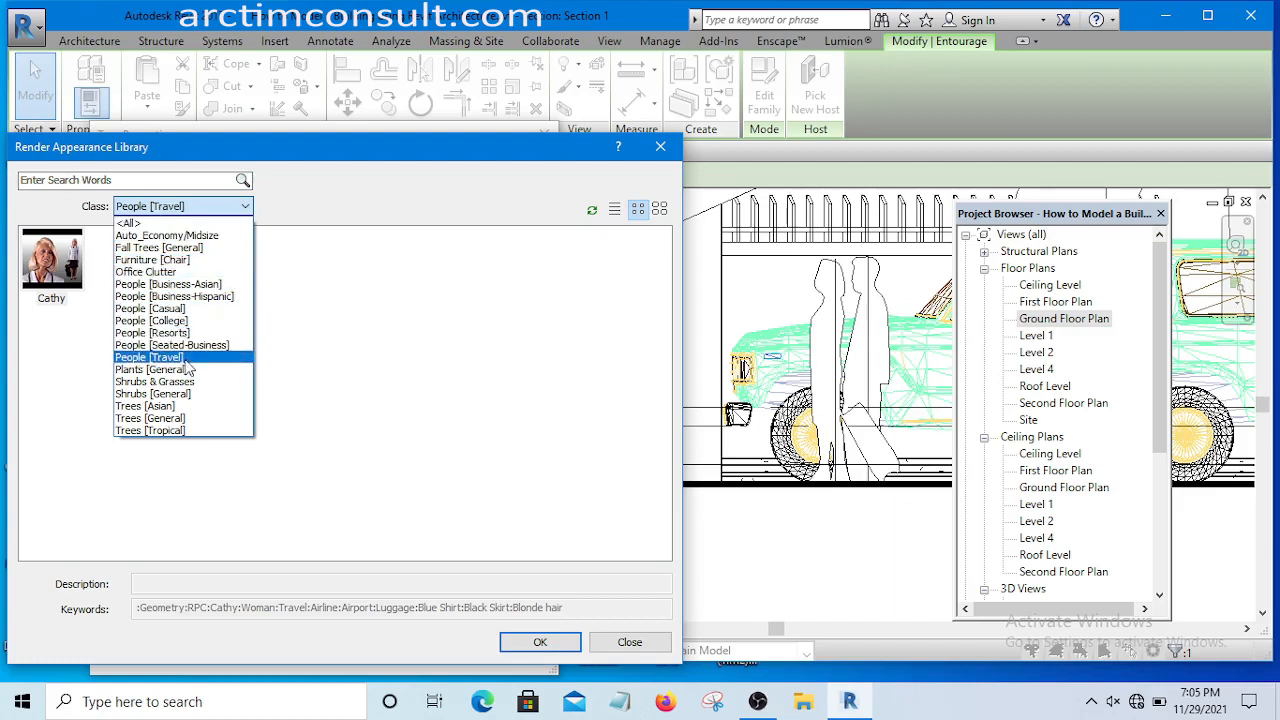
left_click(165, 309)
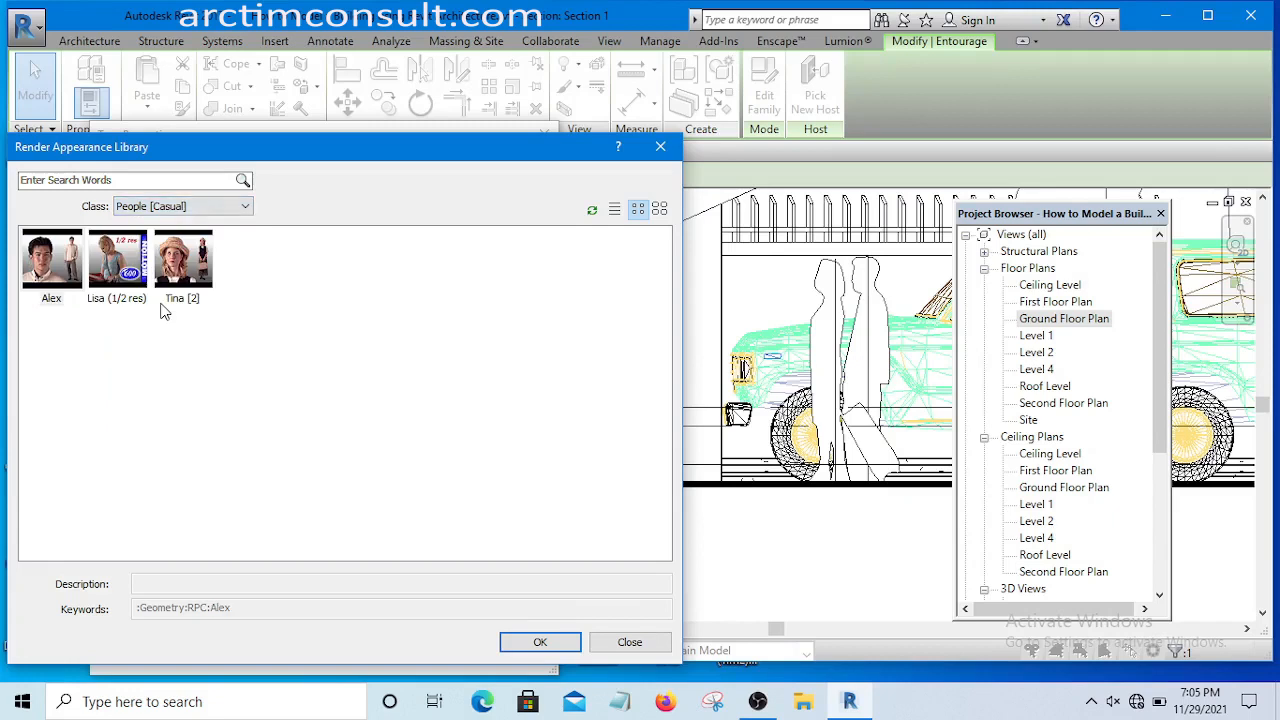
left_click(180, 257)
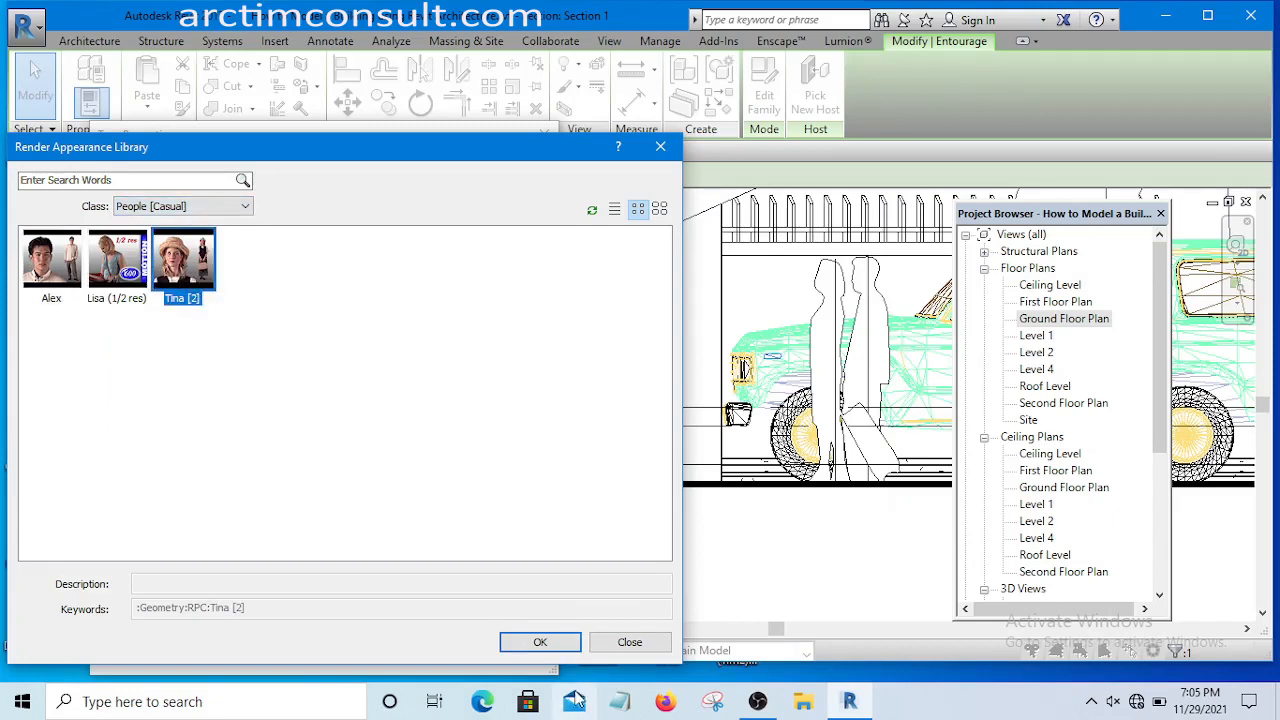
left_click(546, 644)
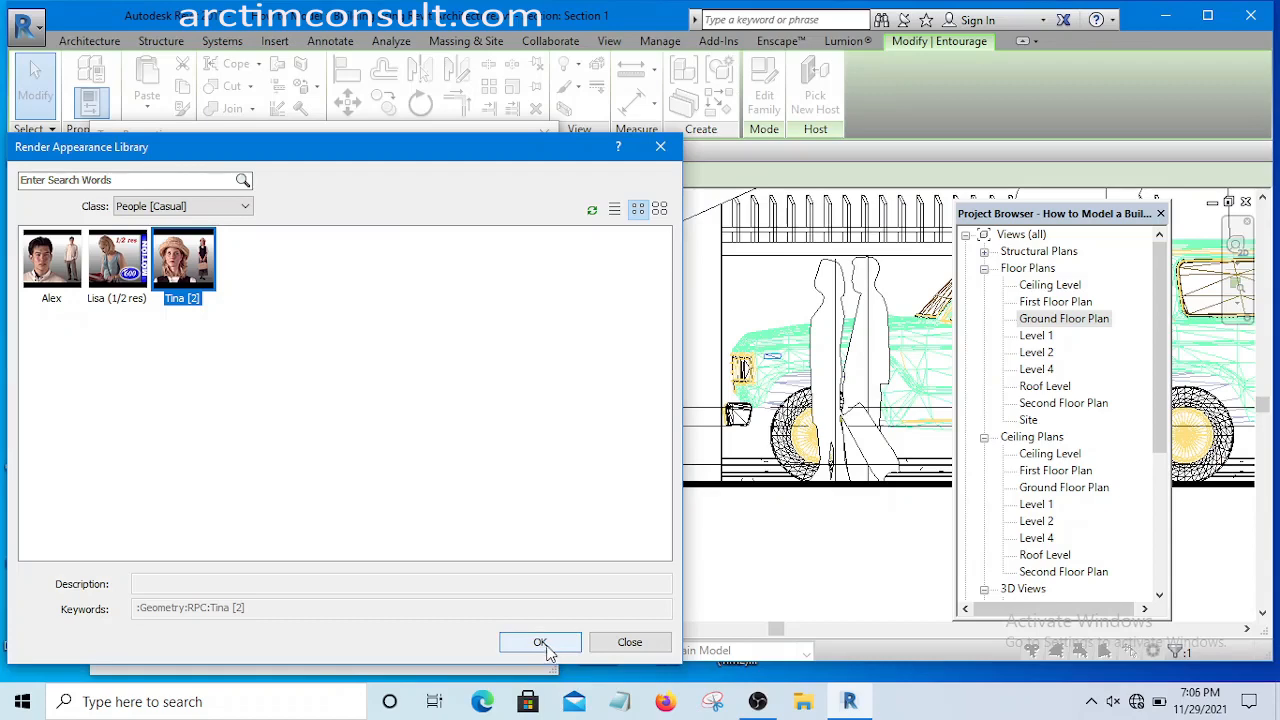
left_click(546, 646)
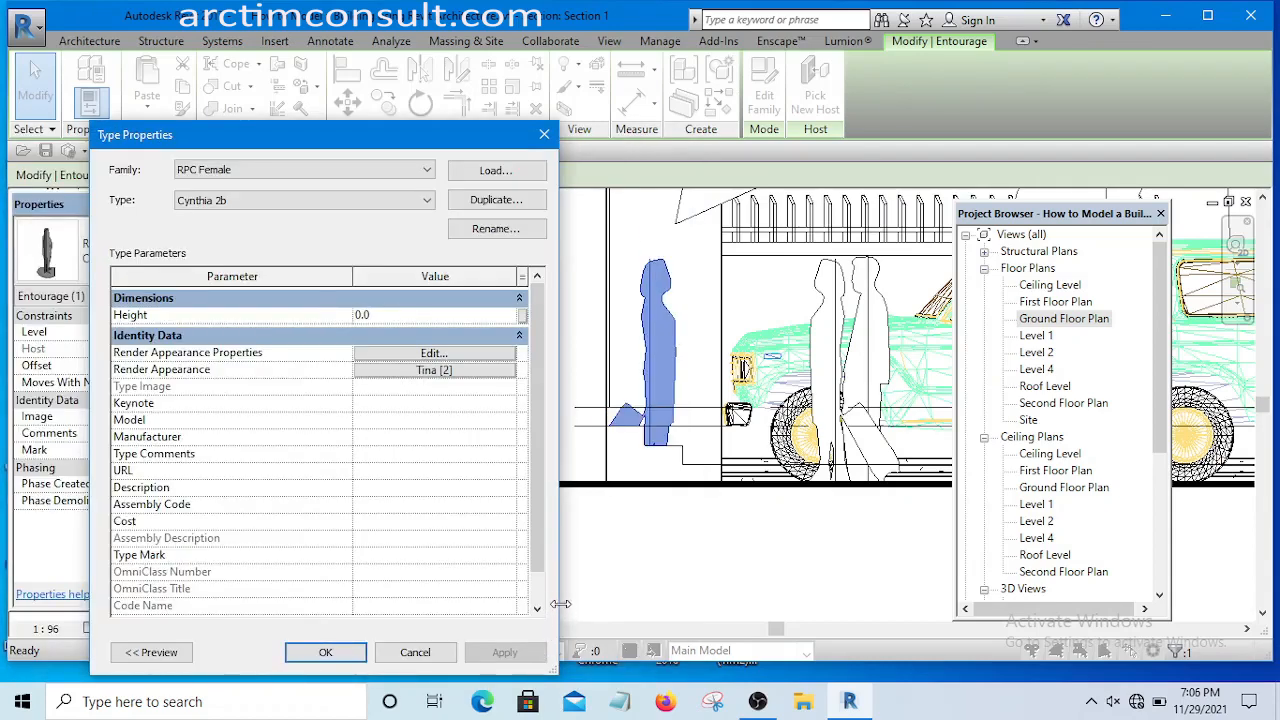
- Apply the Cynthia 2b type settings, then raise the figure 450 mm from the pavement onto the top entrance step and nudge it slightly toward the door
left_click(325, 652)
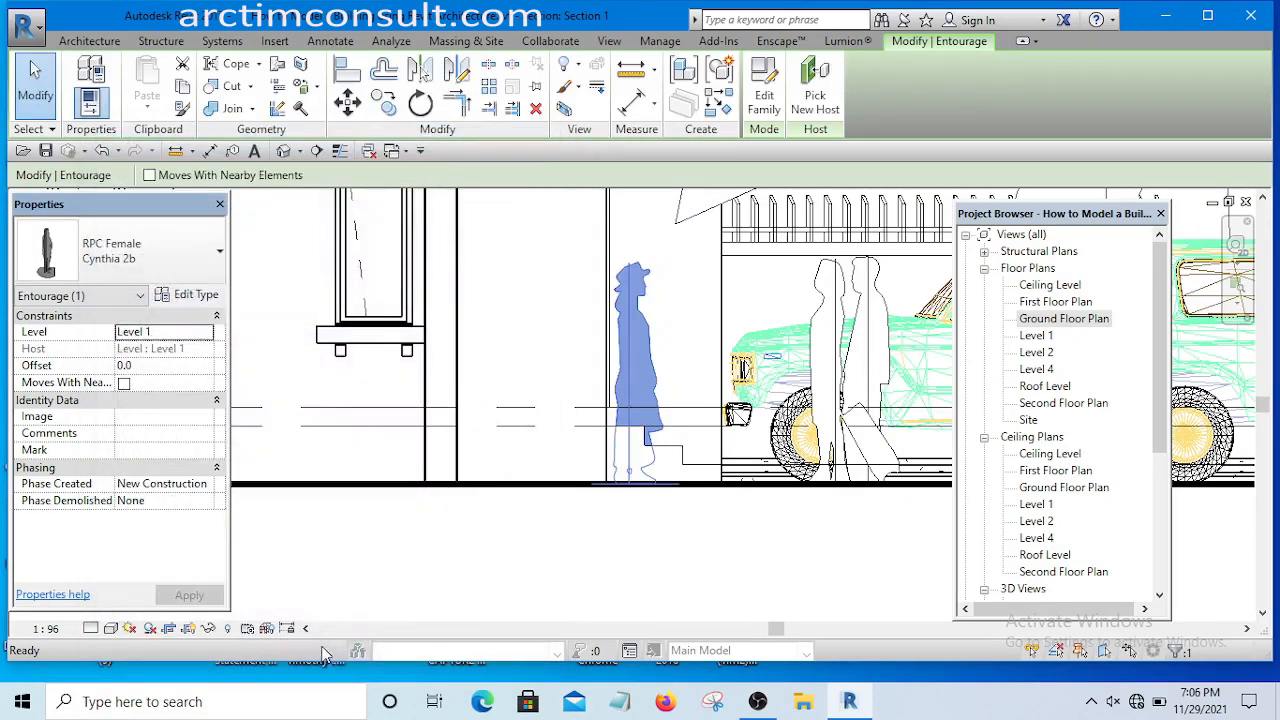
scroll(697, 408, "up", 3)
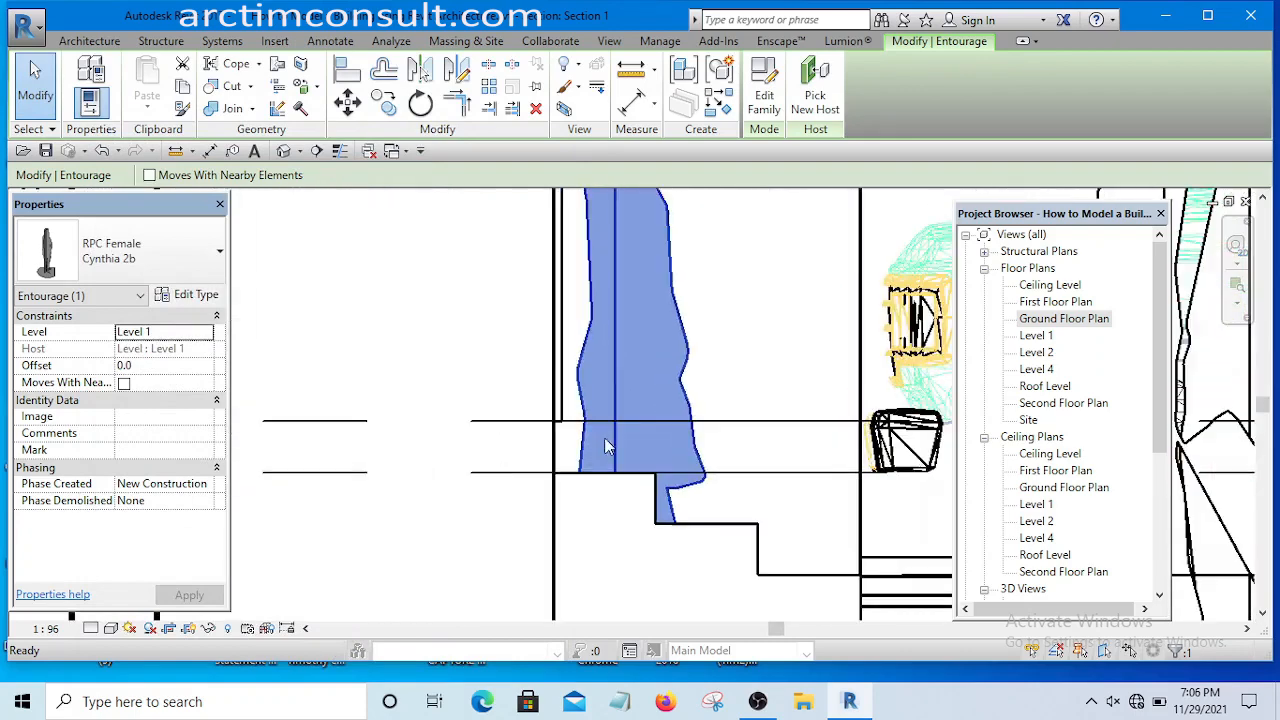
scroll(588, 474, "down", 2)
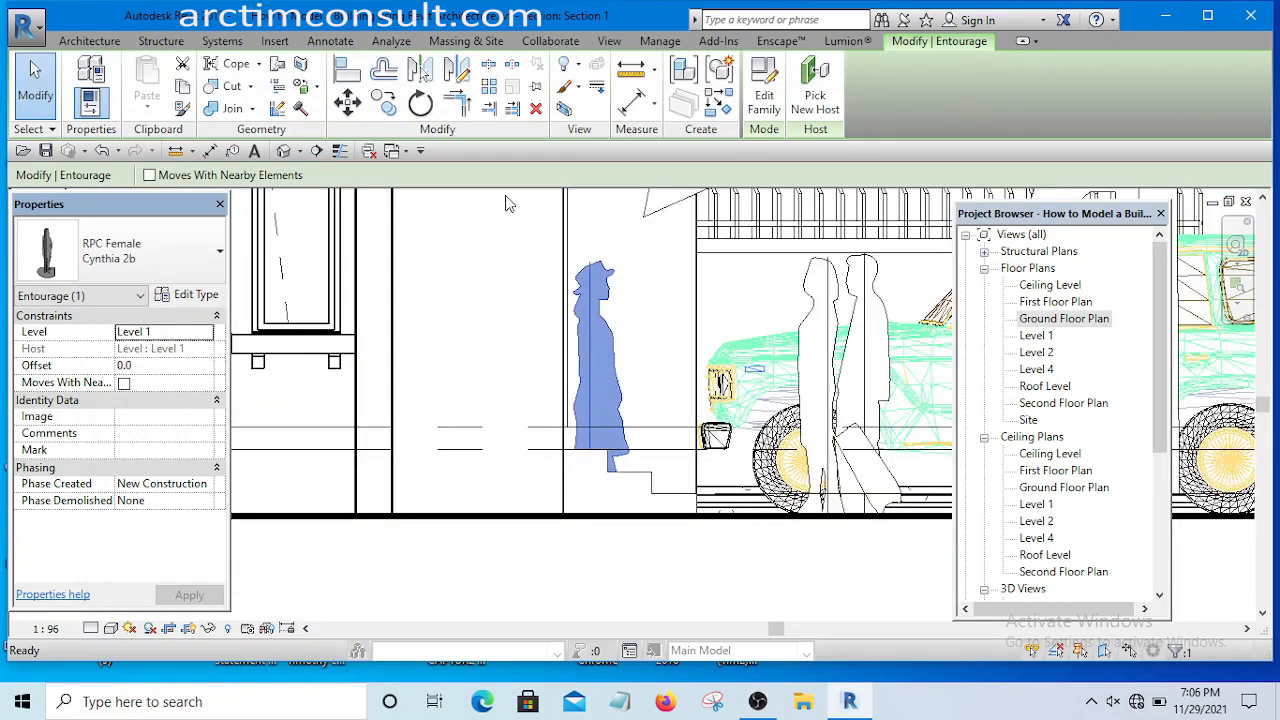
left_click(348, 100)
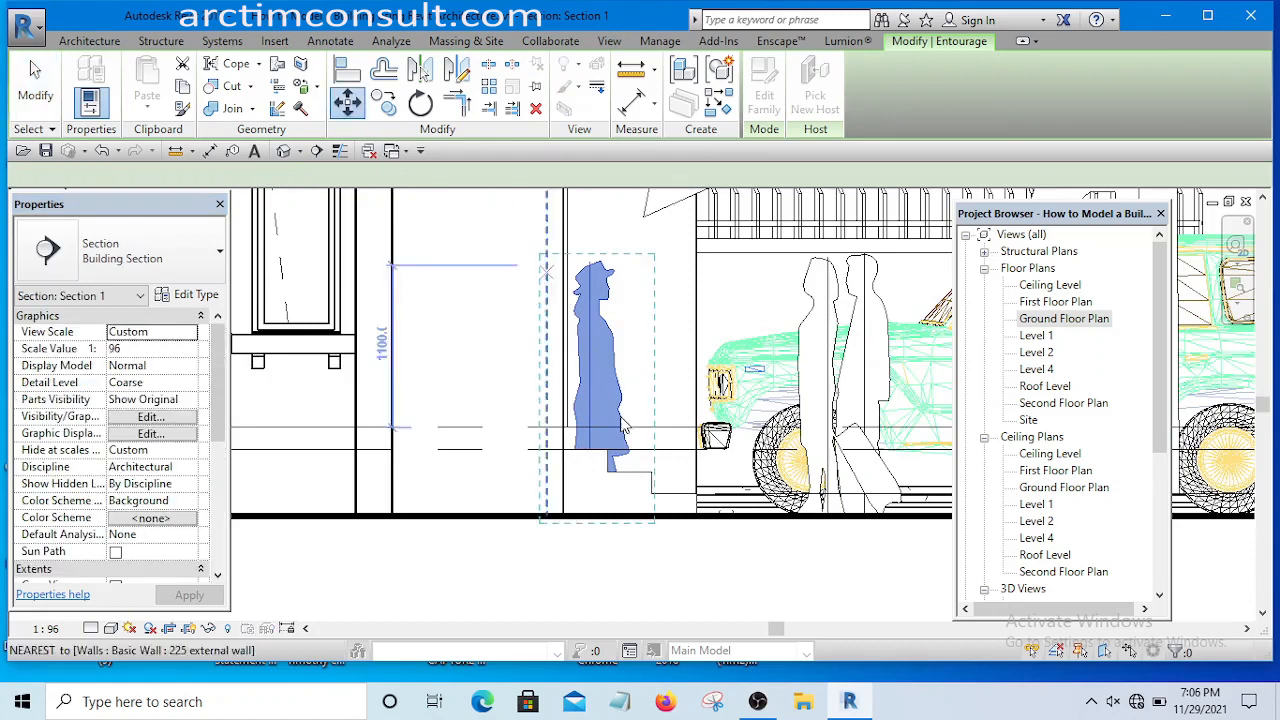
left_click(592, 528)
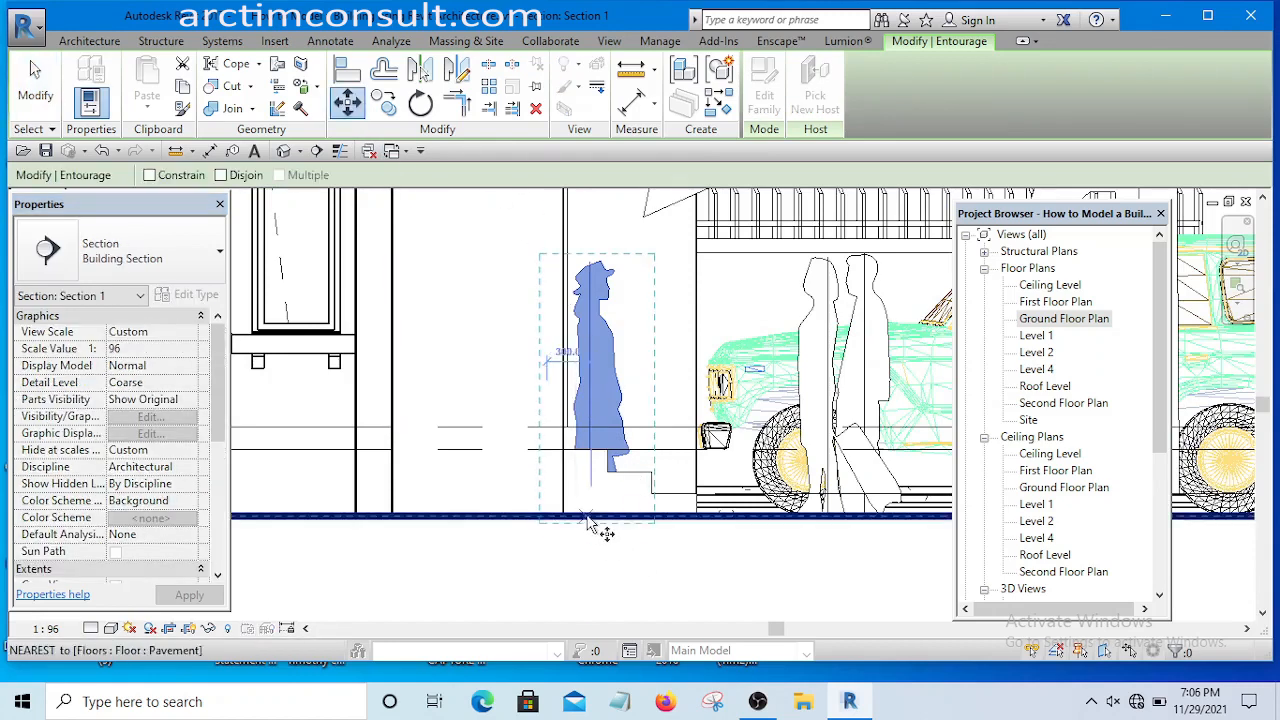
left_click(588, 455)
scroll(607, 463, "up", 2)
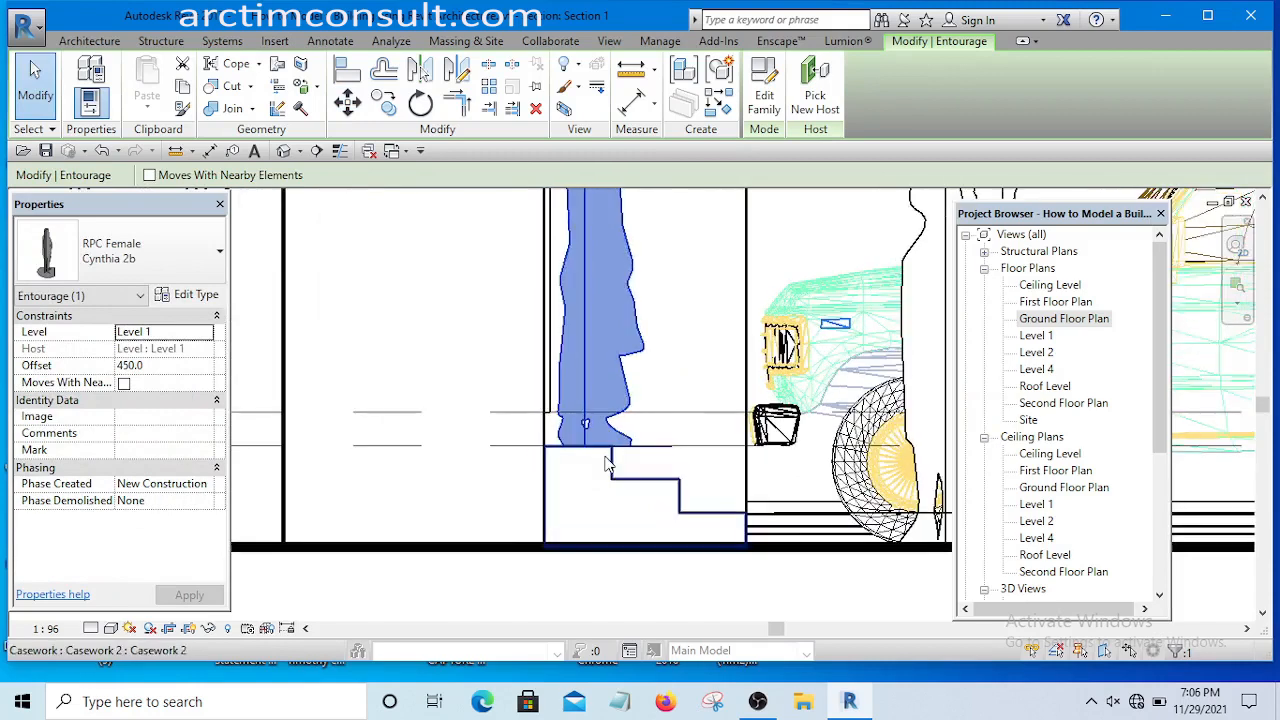
key("Left")
key("Left")
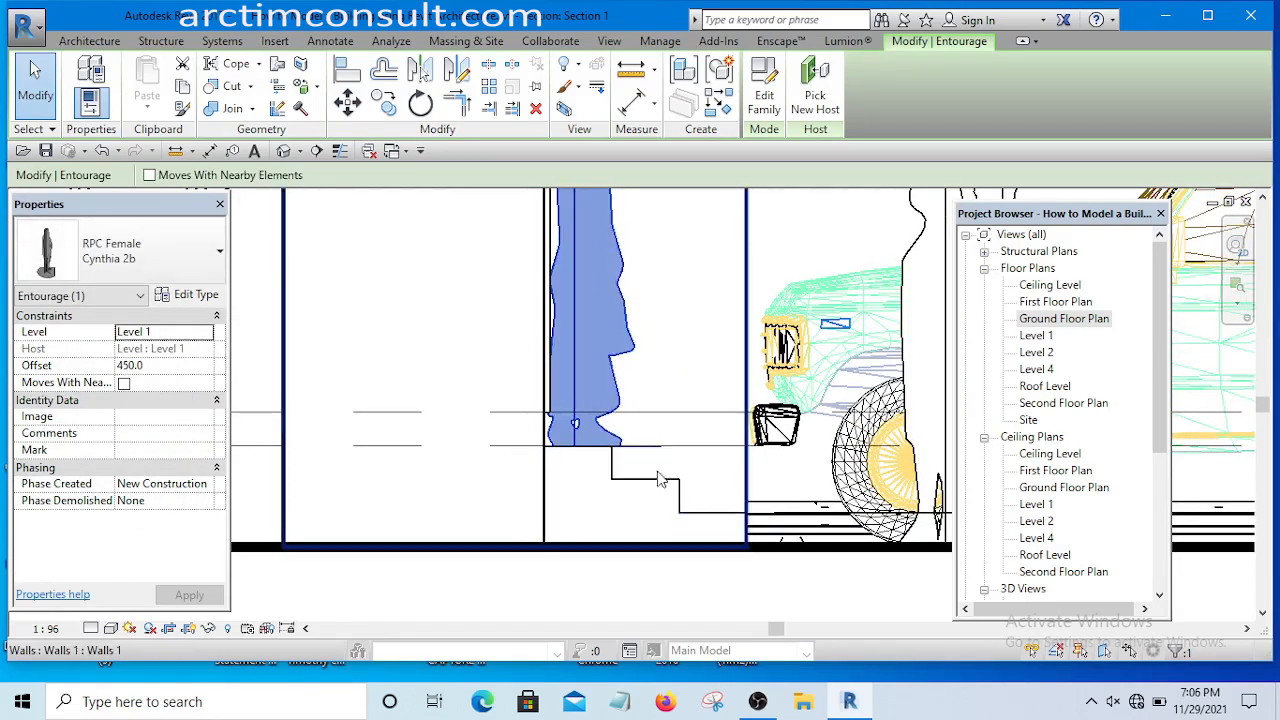
scroll(655, 500, "down", 3)
left_click(664, 562)
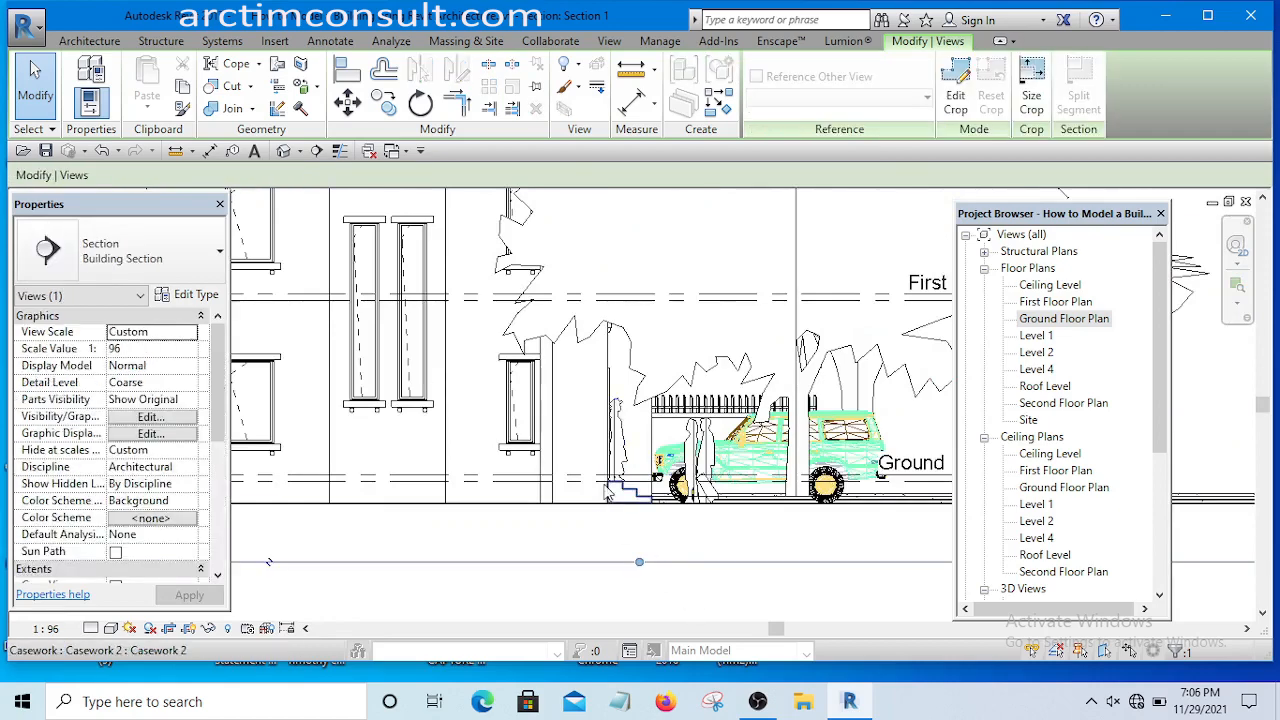
- Inspect the raised figure on the entrance steps in the section, then review it with the cars and surroundings in the default 3D view
scroll(618, 455, "up", 5)
scroll(580, 447, "down", 5)
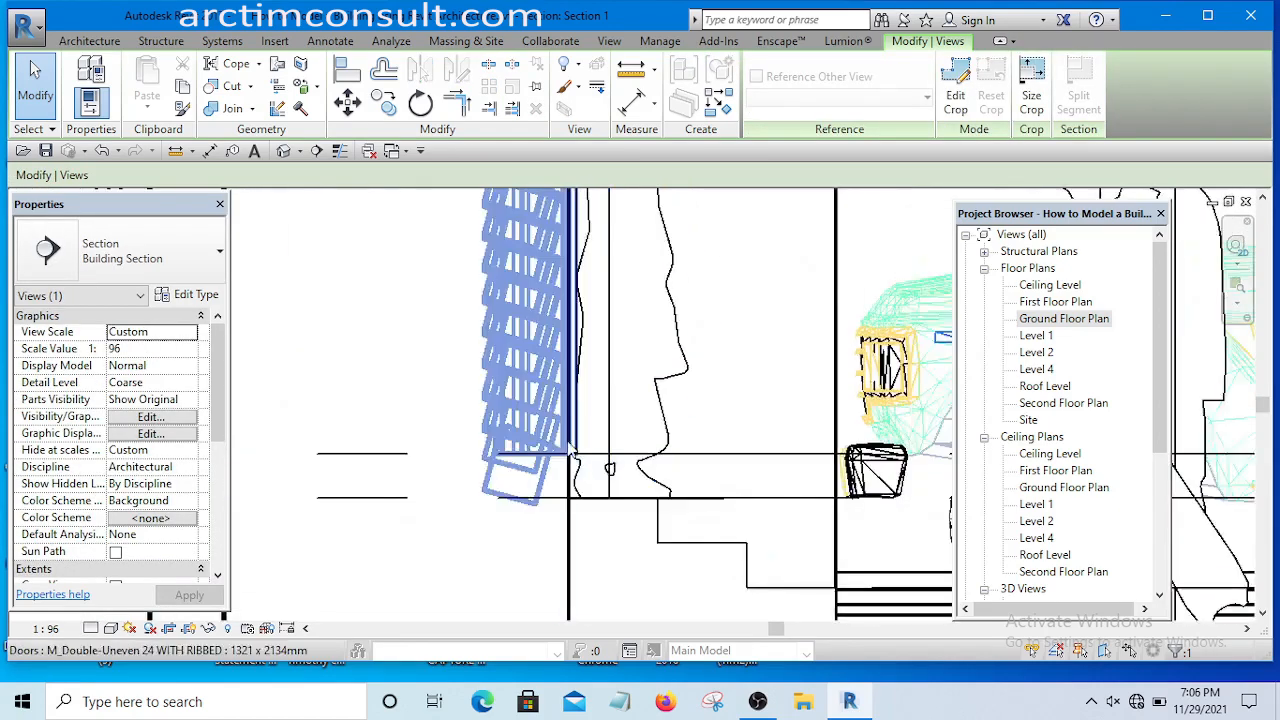
scroll(543, 444, "down", 5)
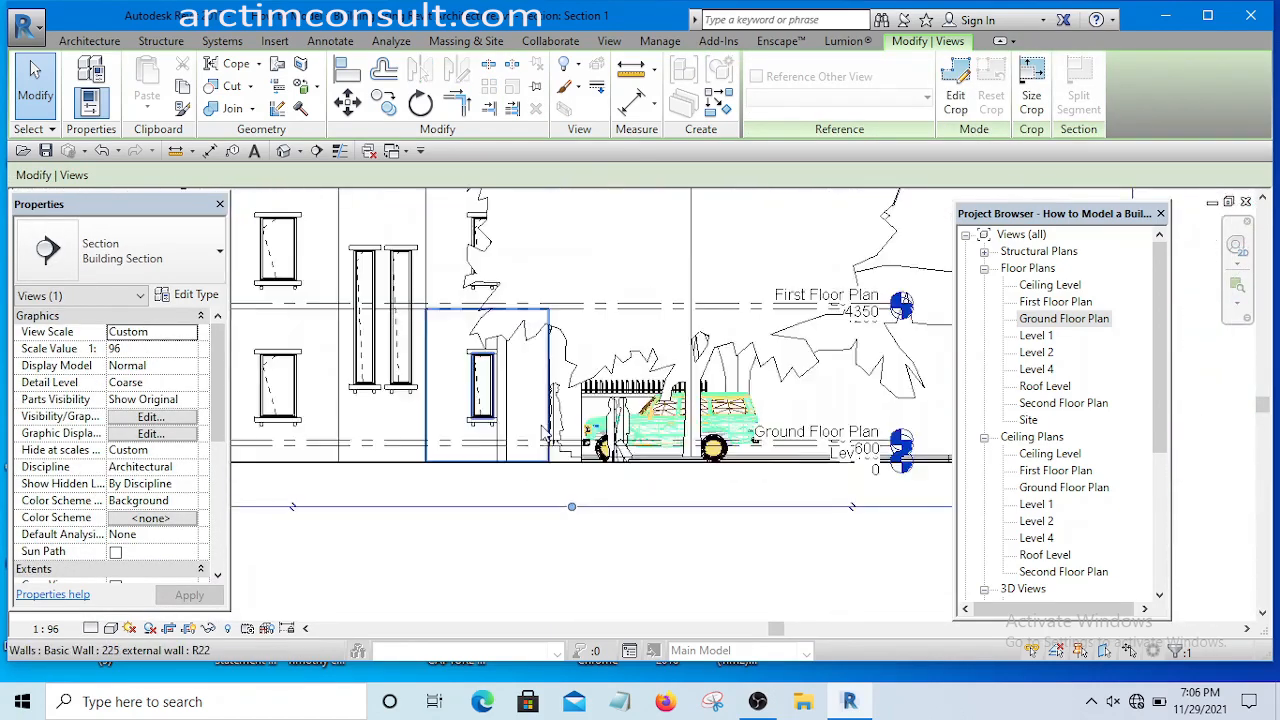
left_click(853, 361)
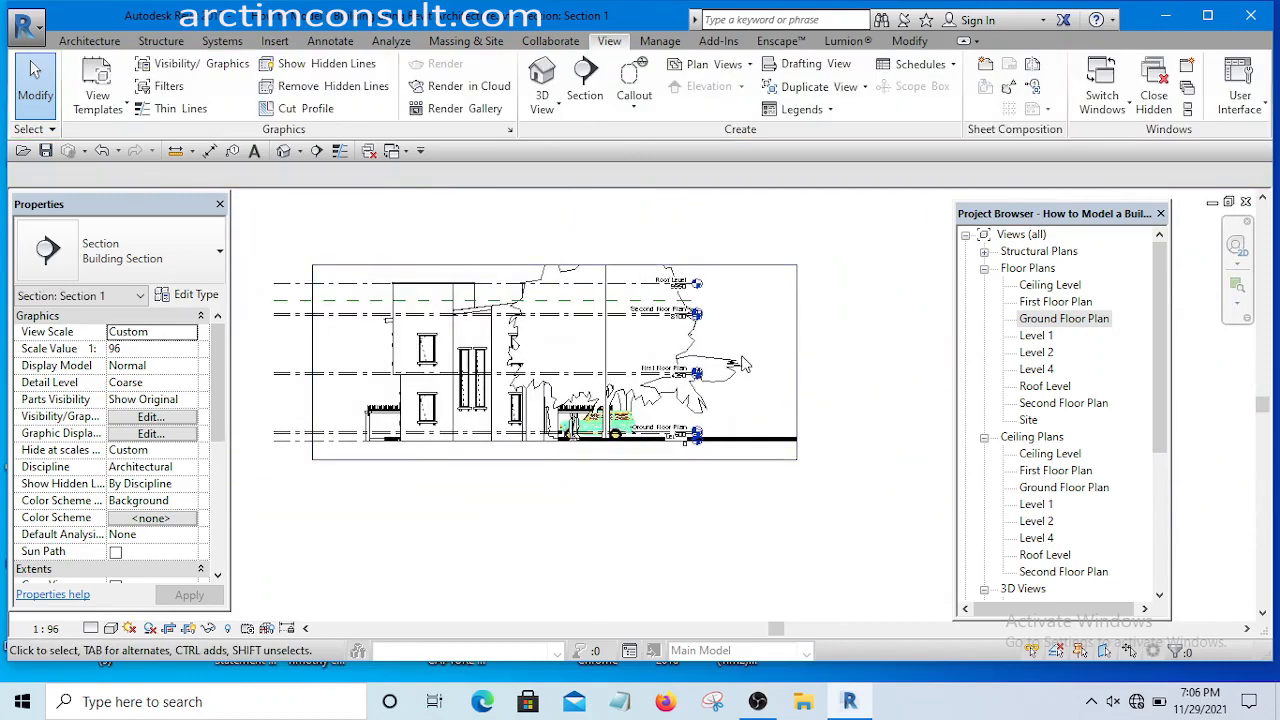
left_click(285, 151)
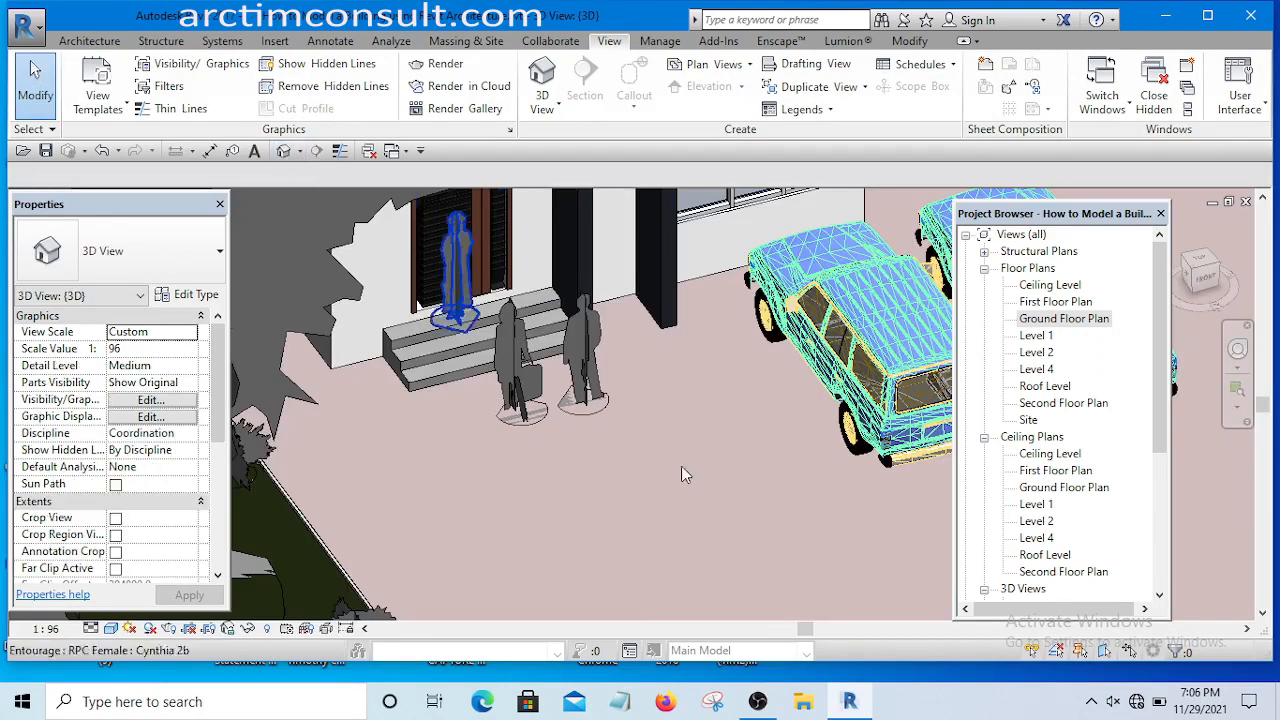
scroll(684, 440, "down", 4)
middle_click_drag(702, 425, 677, 453, "shift")
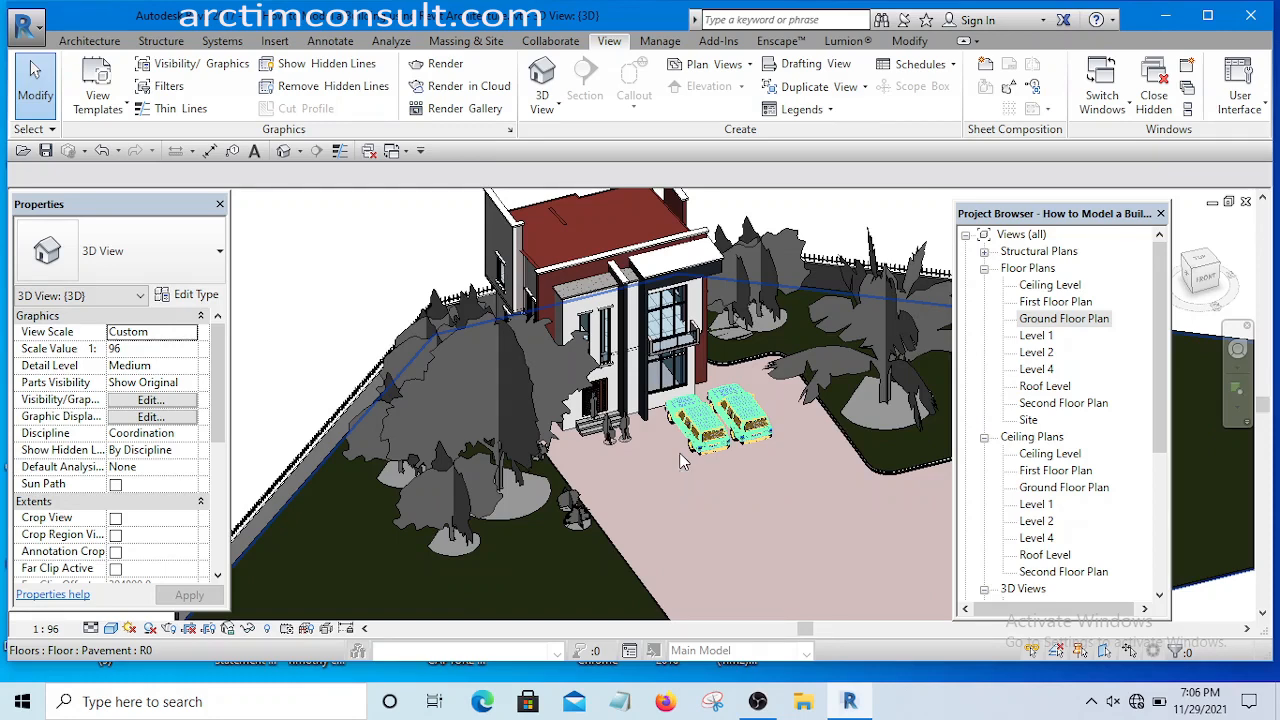
scroll(727, 438, "up", 2)
scroll(727, 436, "up", 2)
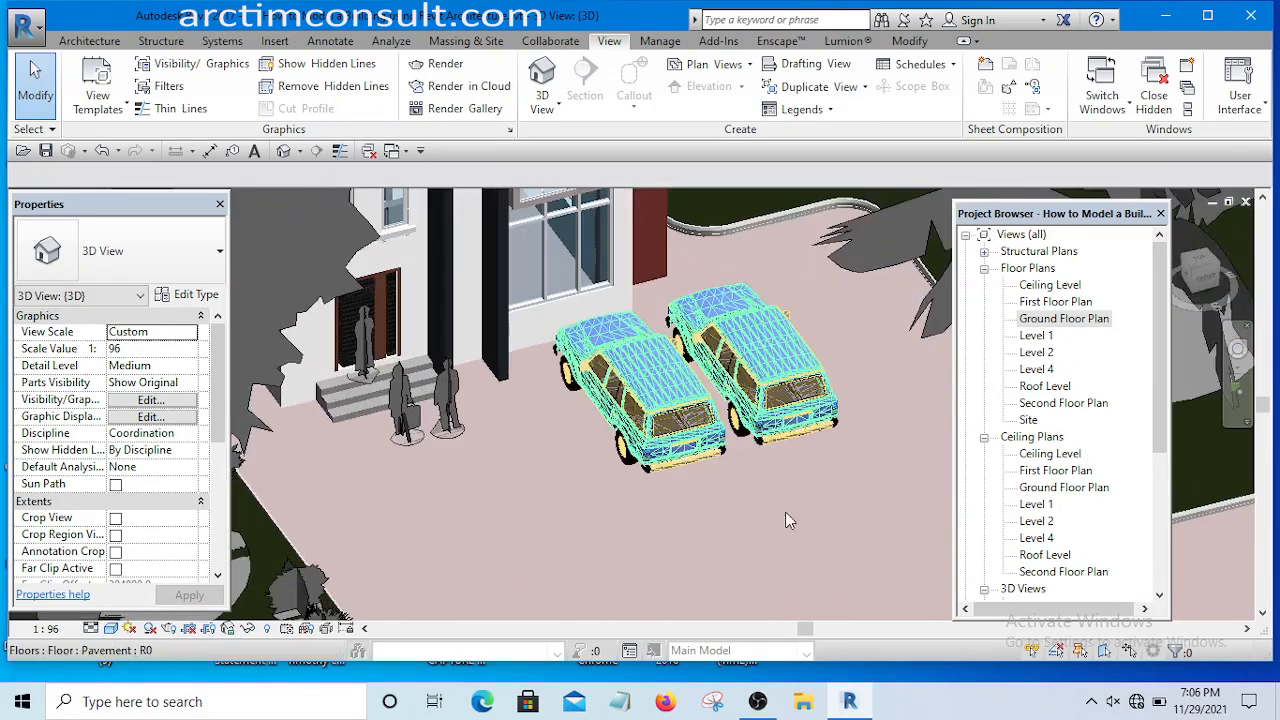
scroll(740, 440, "down", 4)
scroll(742, 440, "up", 4)
scroll(742, 440, "up", 2)
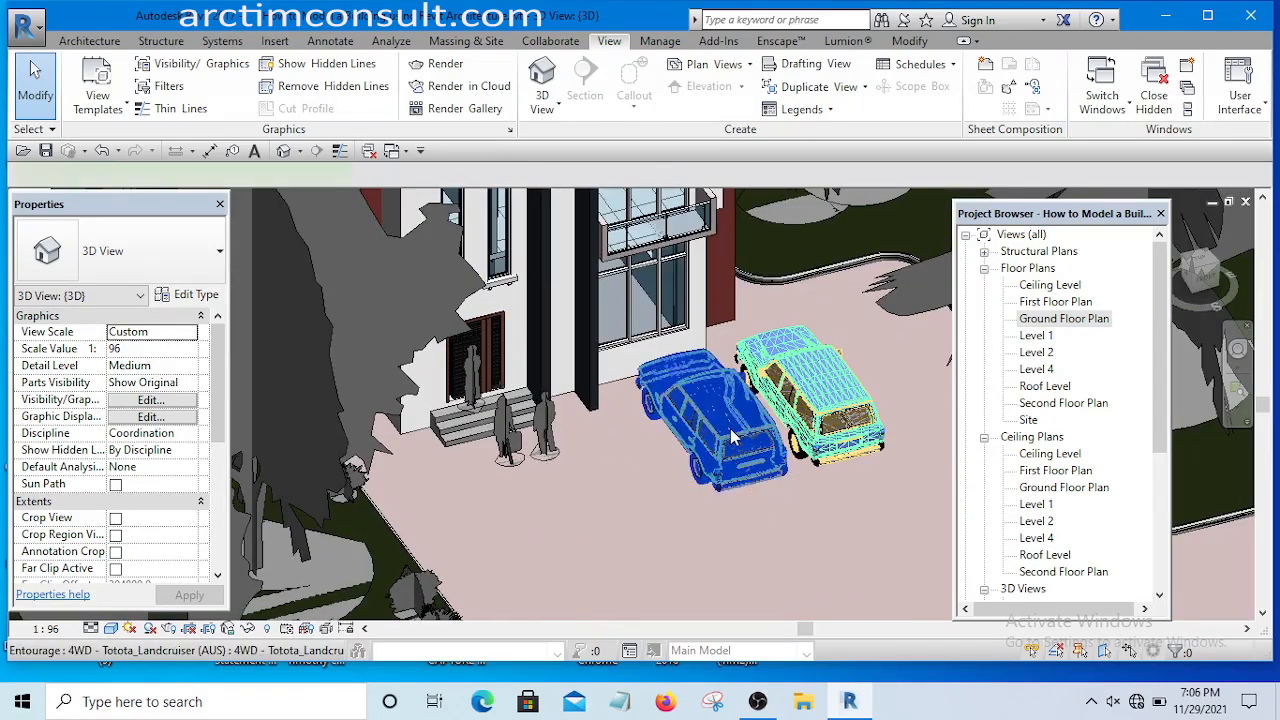
- Start a similar component from the parked Land Cruiser nearest the steps and browse to the US Imperial library's Entourage folder to load a family
left_click(731, 437)
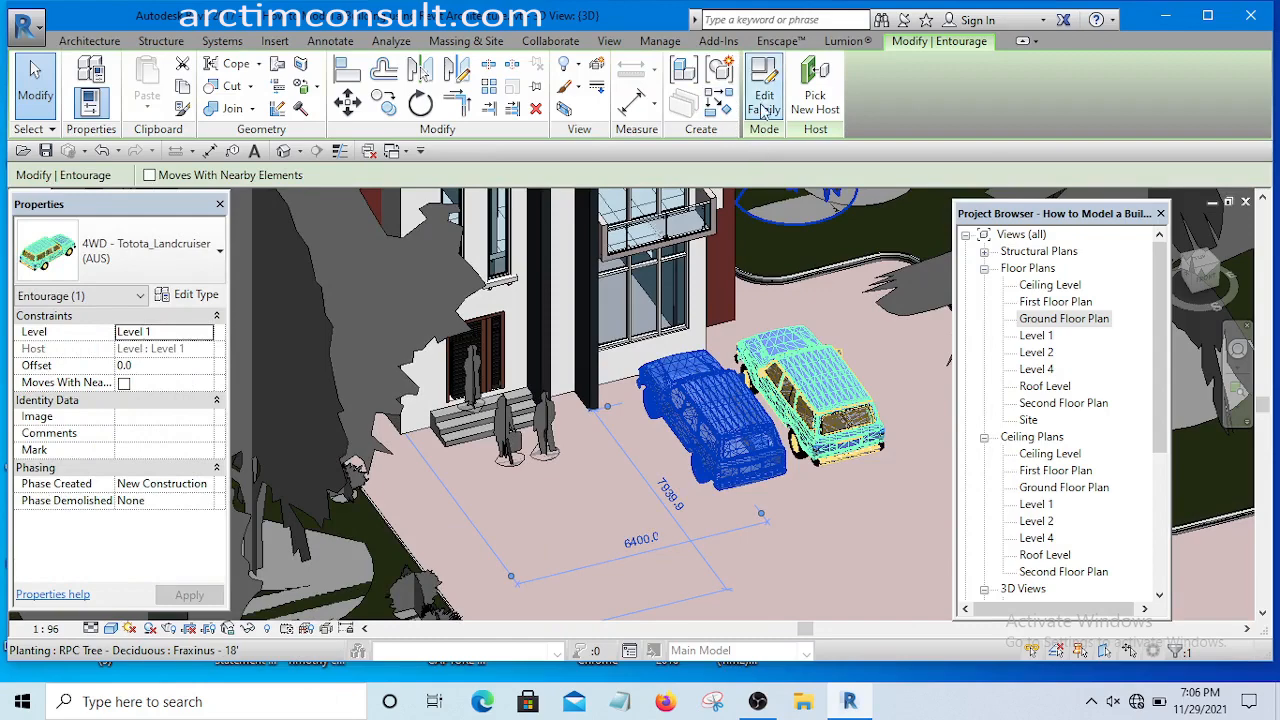
left_click(722, 104)
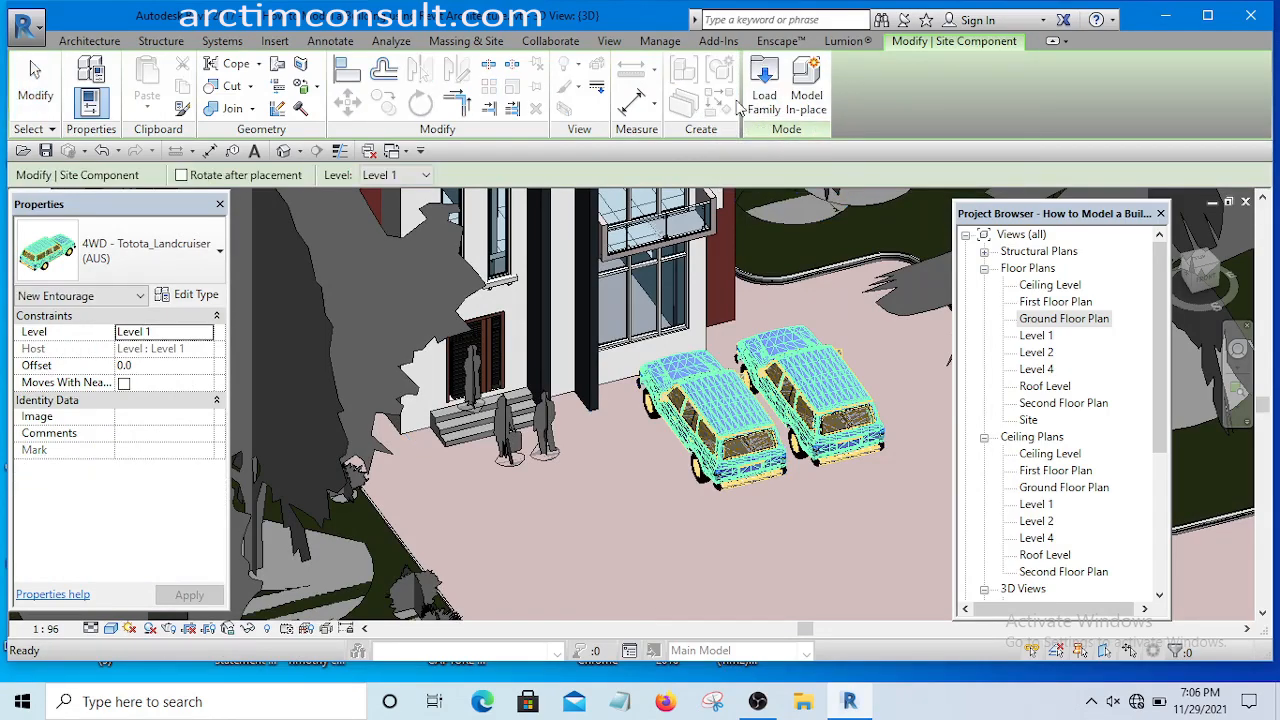
left_click(762, 92)
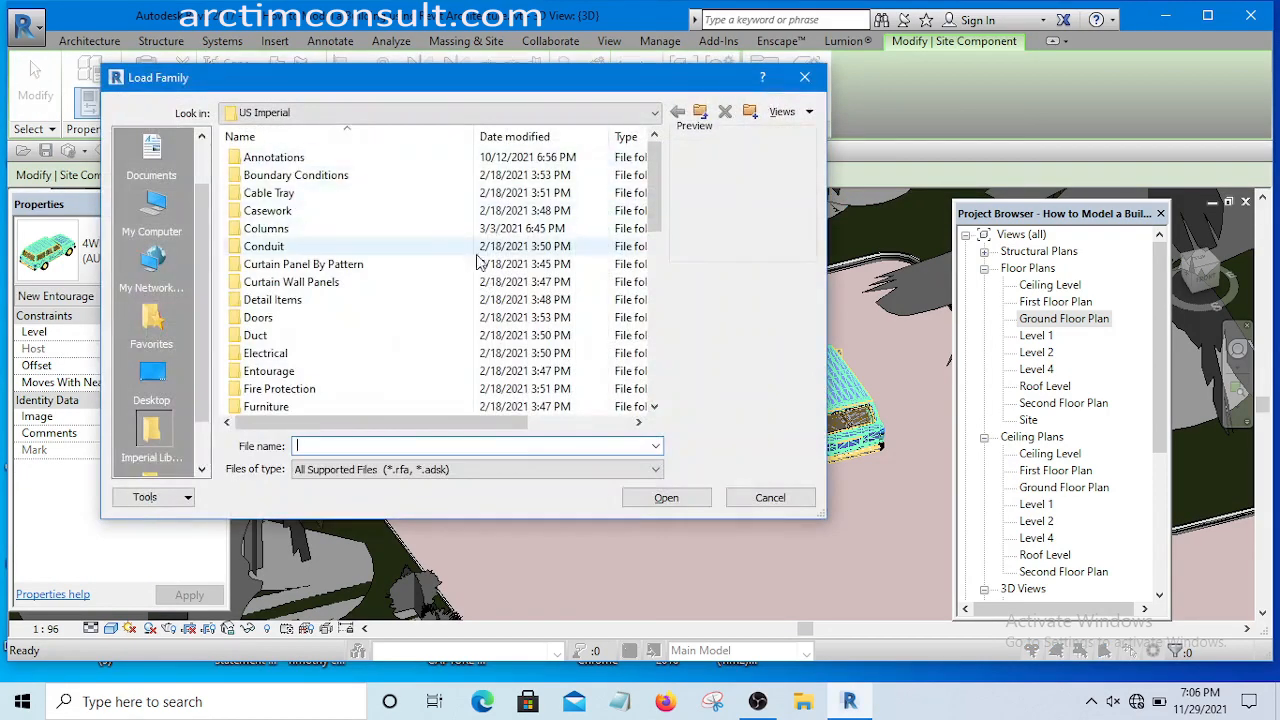
left_click_drag(655, 179, 651, 217)
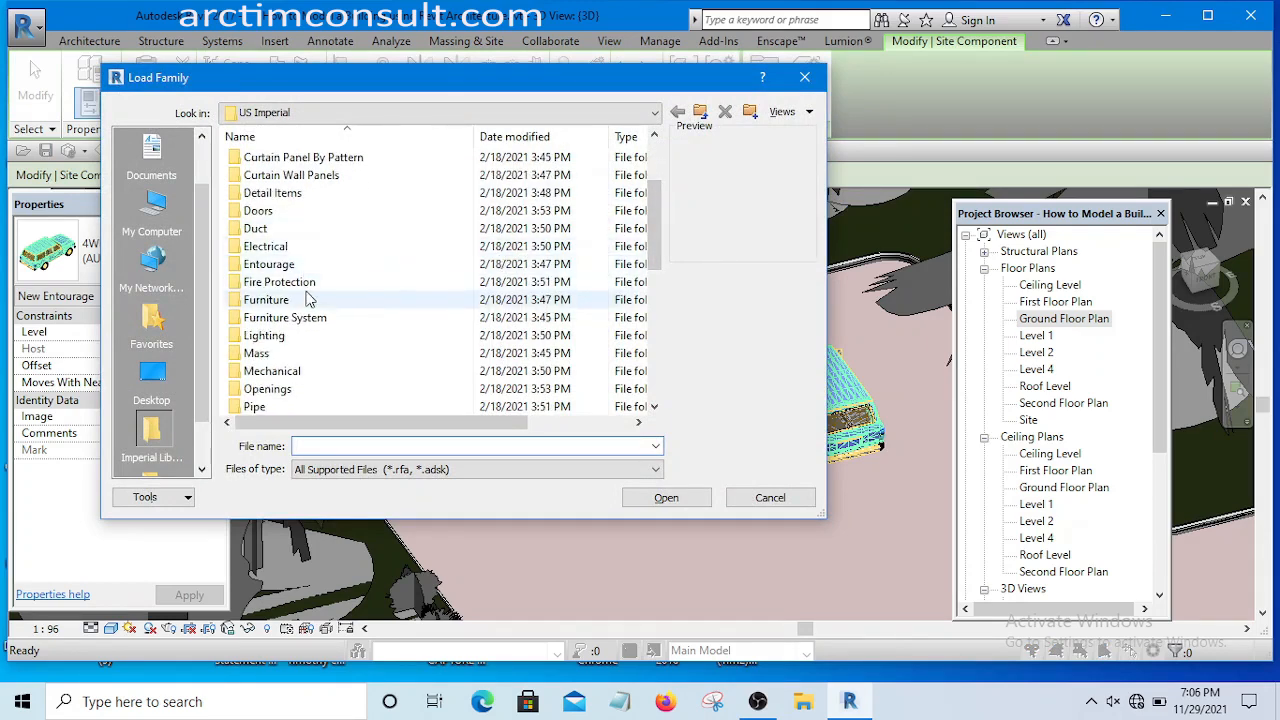
double_click(283, 266)
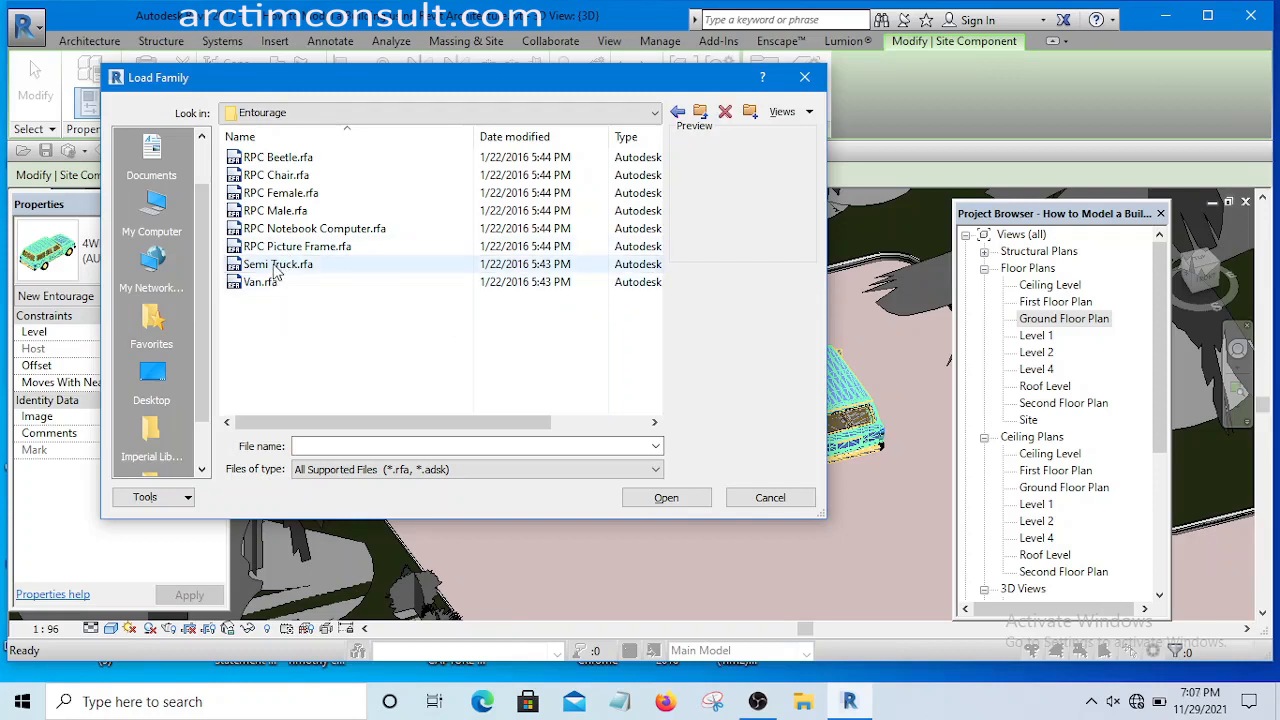
- Preview the available Entourage families, including Semi Truck, RPC Picture Frame, RPC Male, RPC Female, RPC Beetle and Van
left_click(277, 268)
left_click(277, 248)
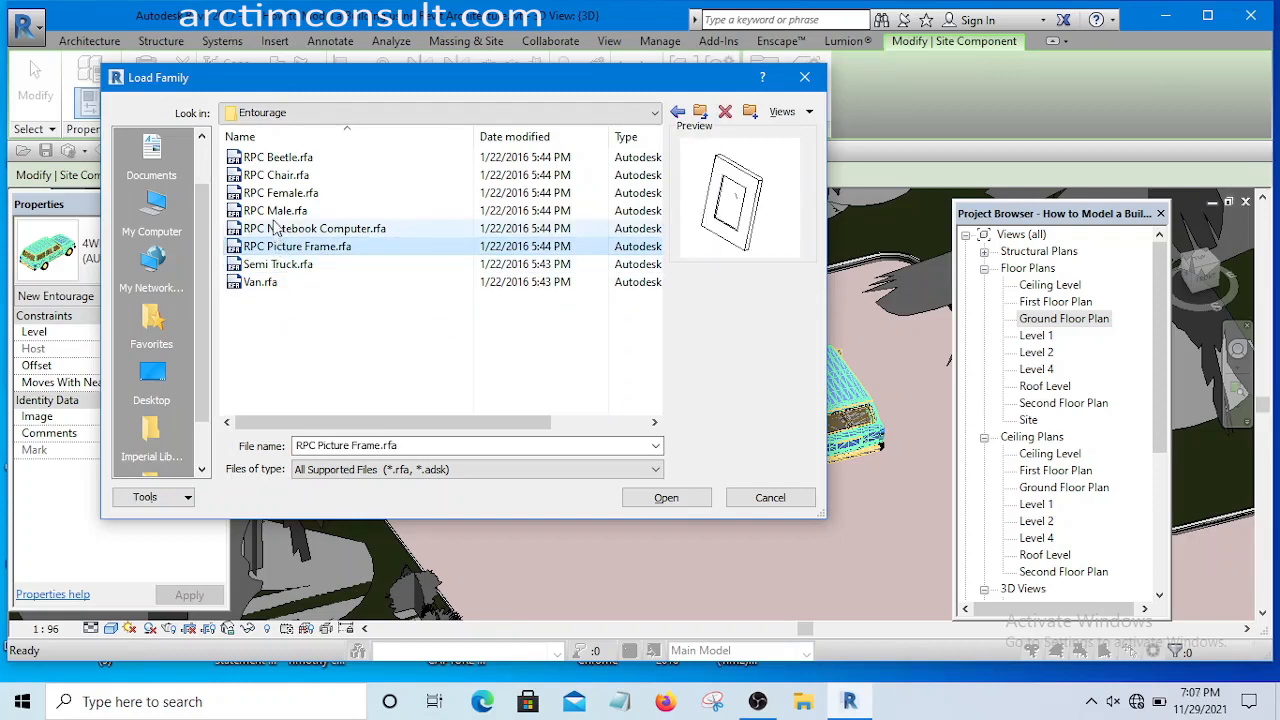
left_click(271, 210)
left_click(276, 193)
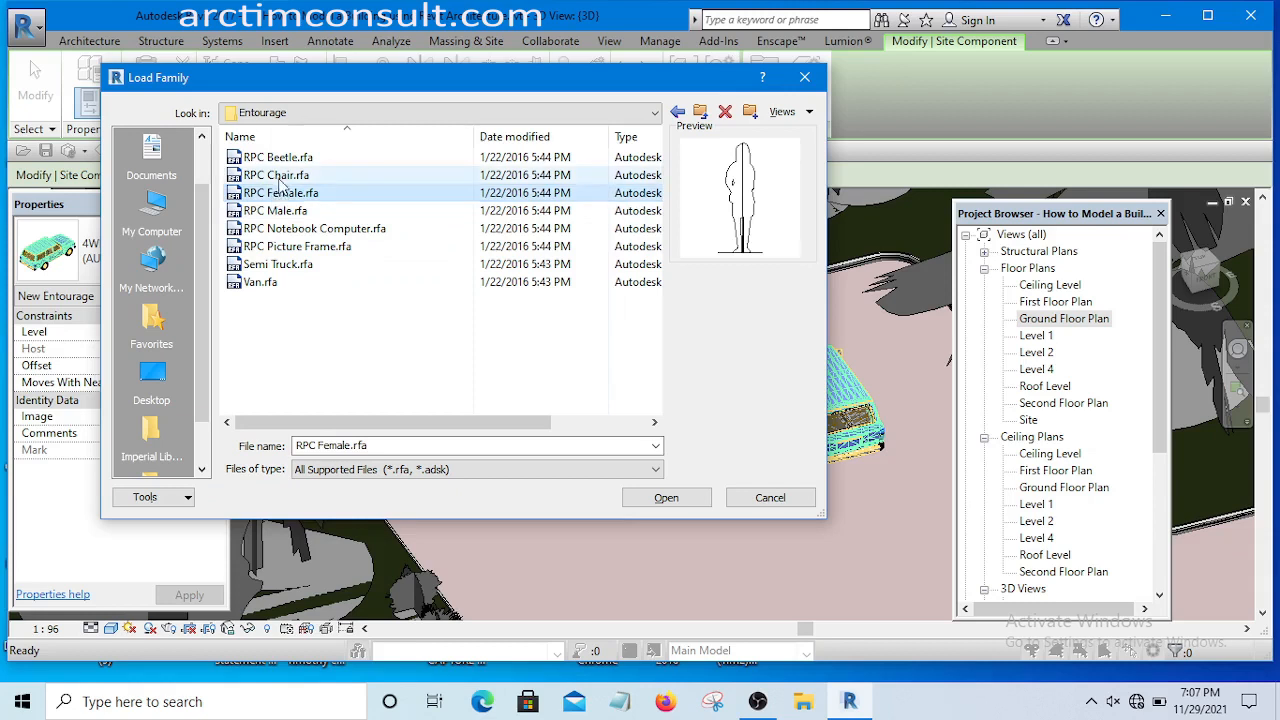
left_click(280, 158)
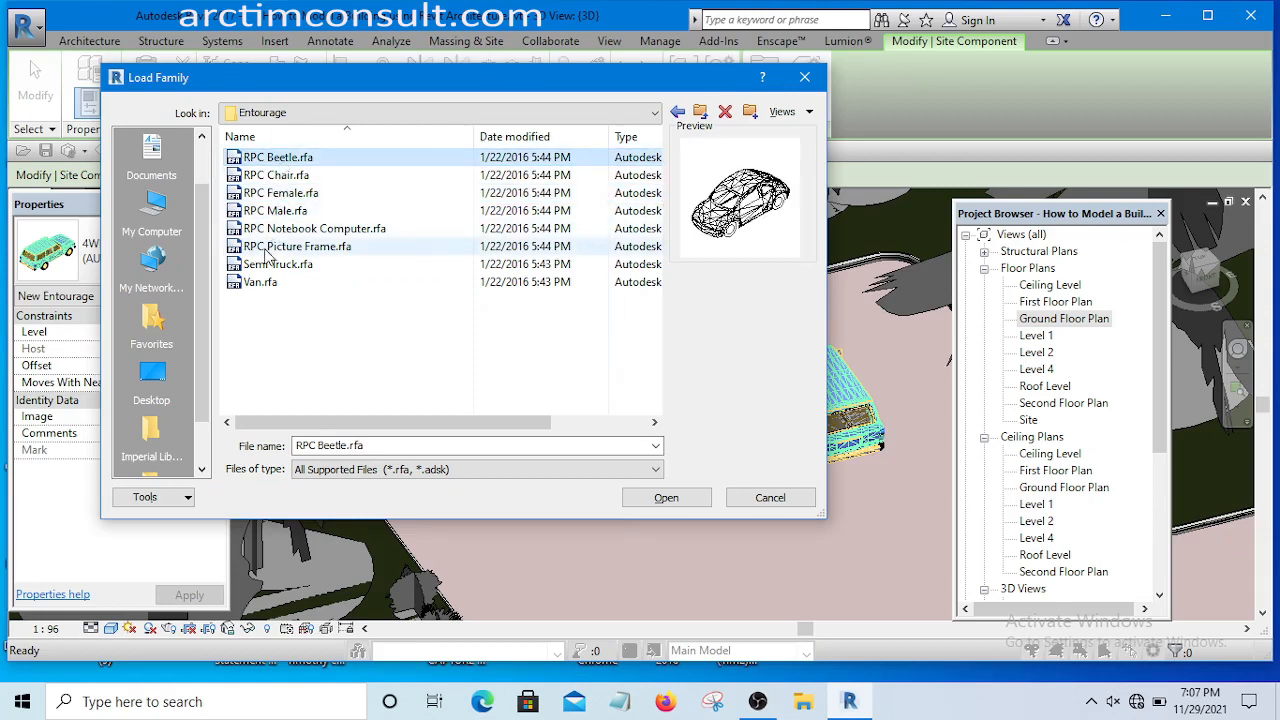
left_click(278, 211)
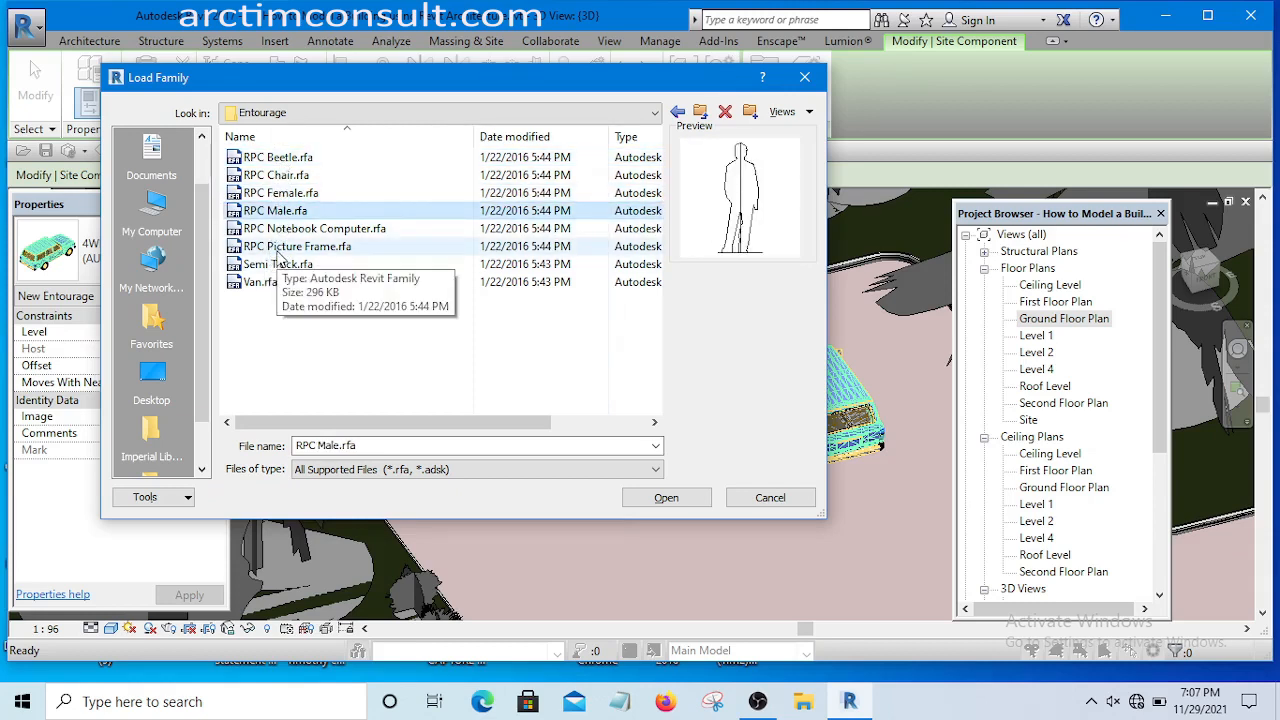
left_click(280, 247)
left_click(261, 284)
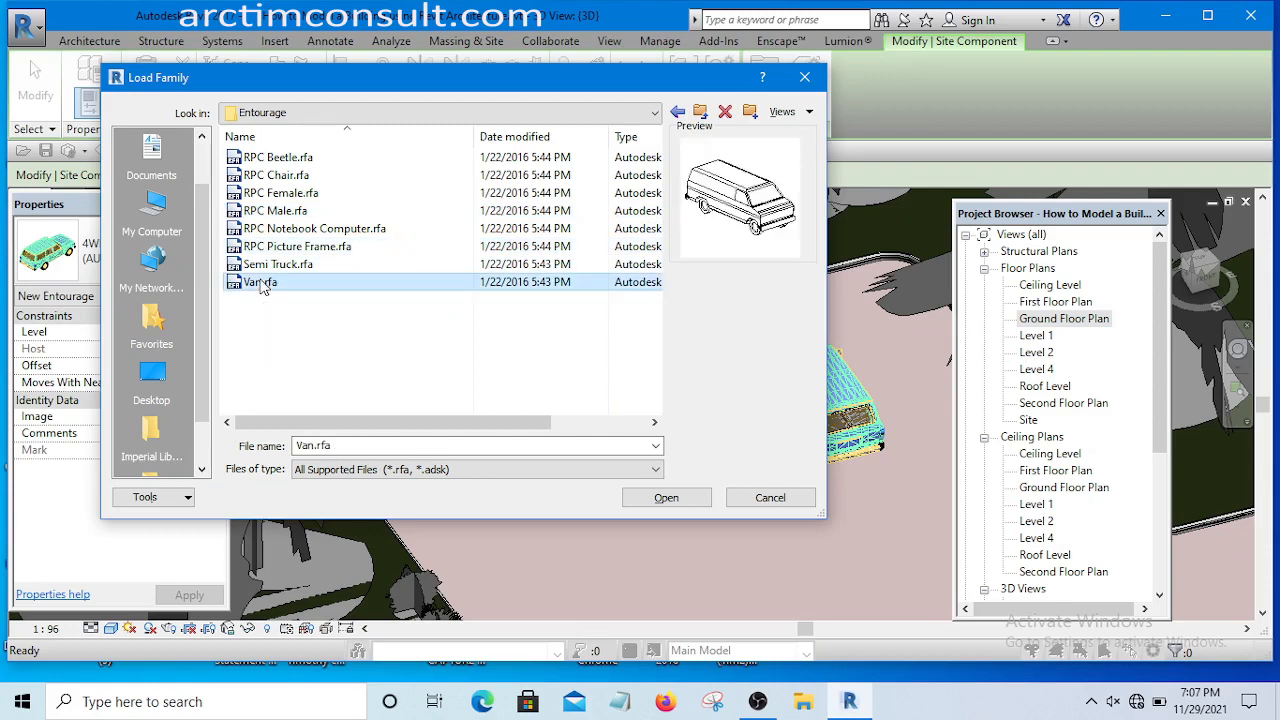
- Go back up through US Imperial to the Libraries folder and open the Entourage folder of the Australia library
left_click(444, 110)
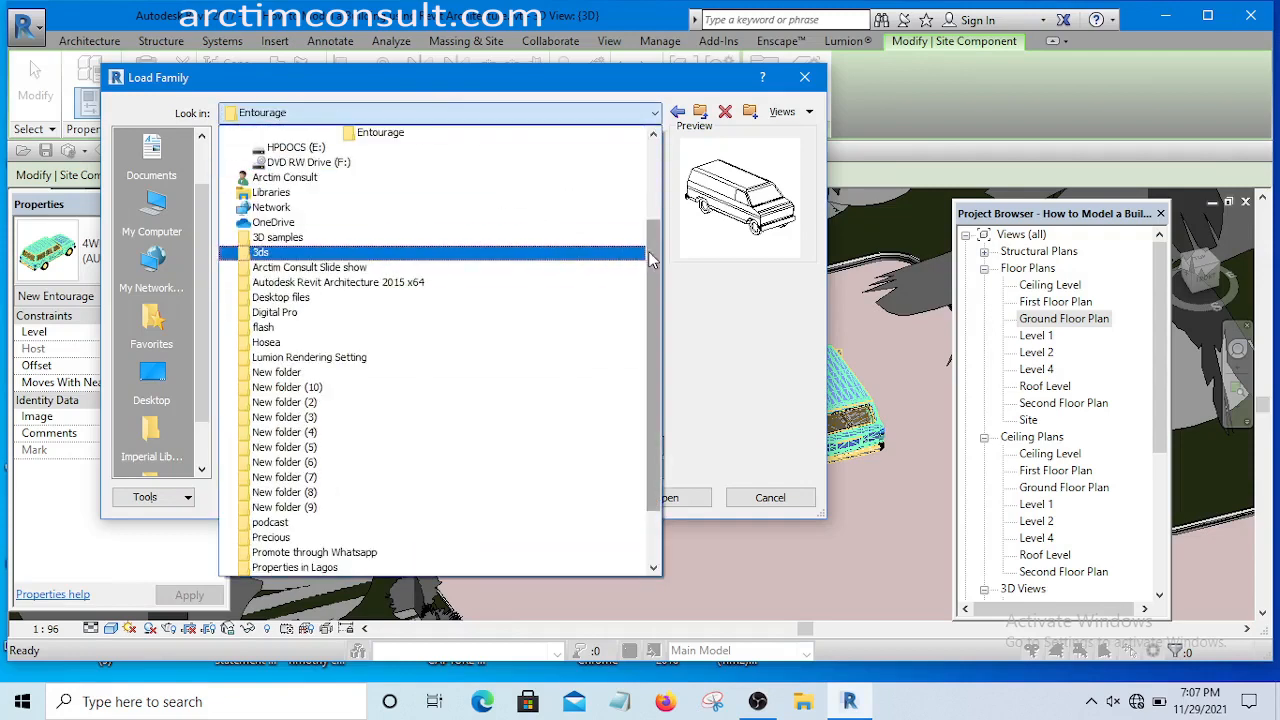
scroll(655, 227, "up", 1)
scroll(655, 227, "up", 1)
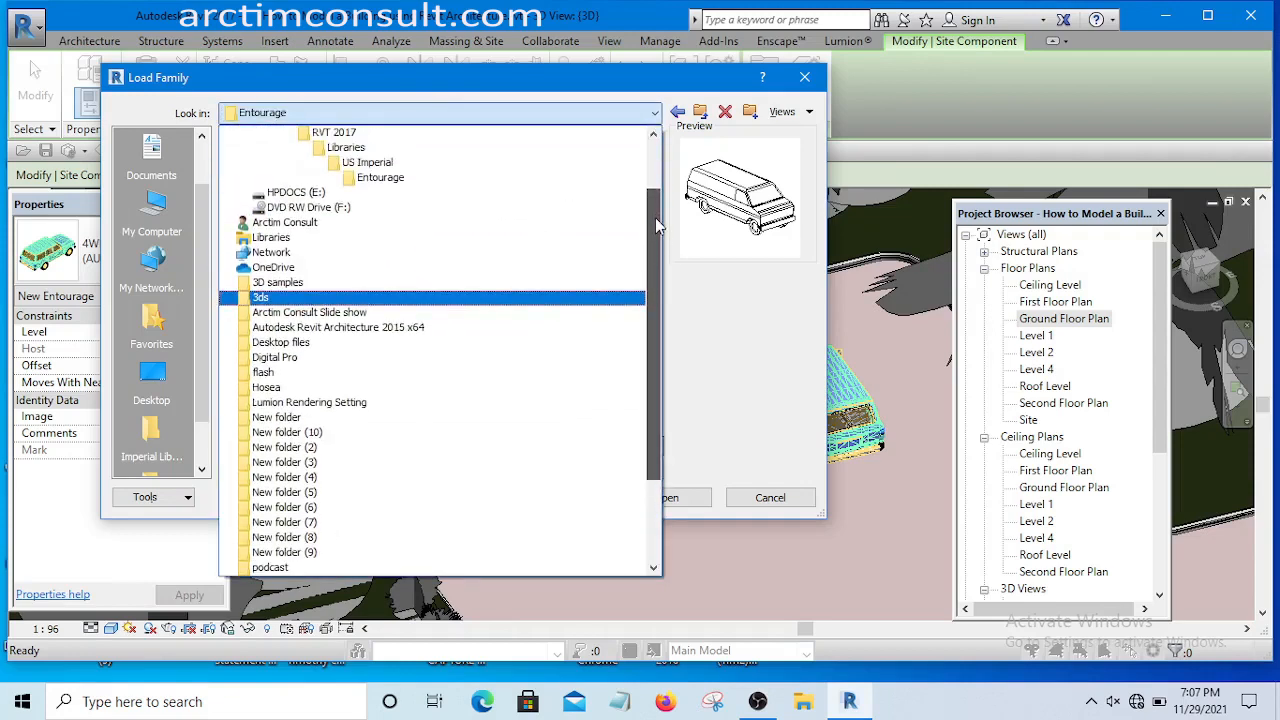
left_click(367, 163)
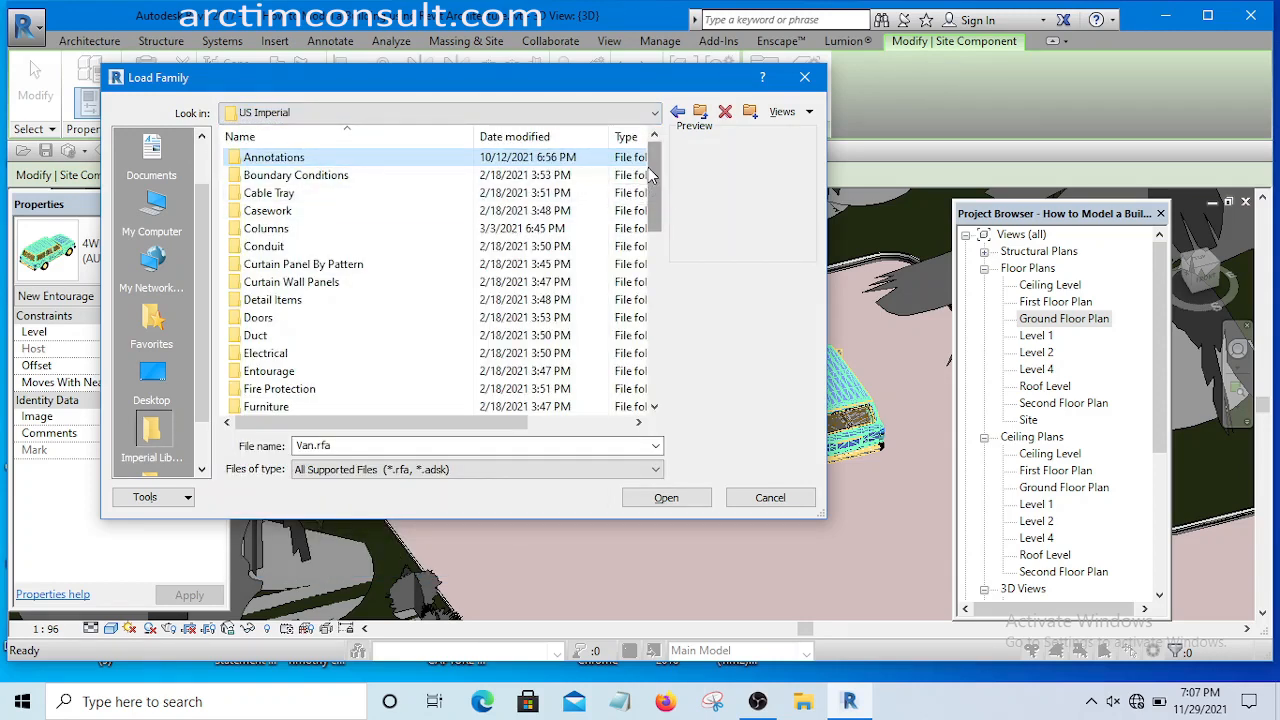
mouse_move(649, 166)
left_mouse_down()
mouse_move(657, 286)
mouse_move(635, 245)
left_mouse_up()
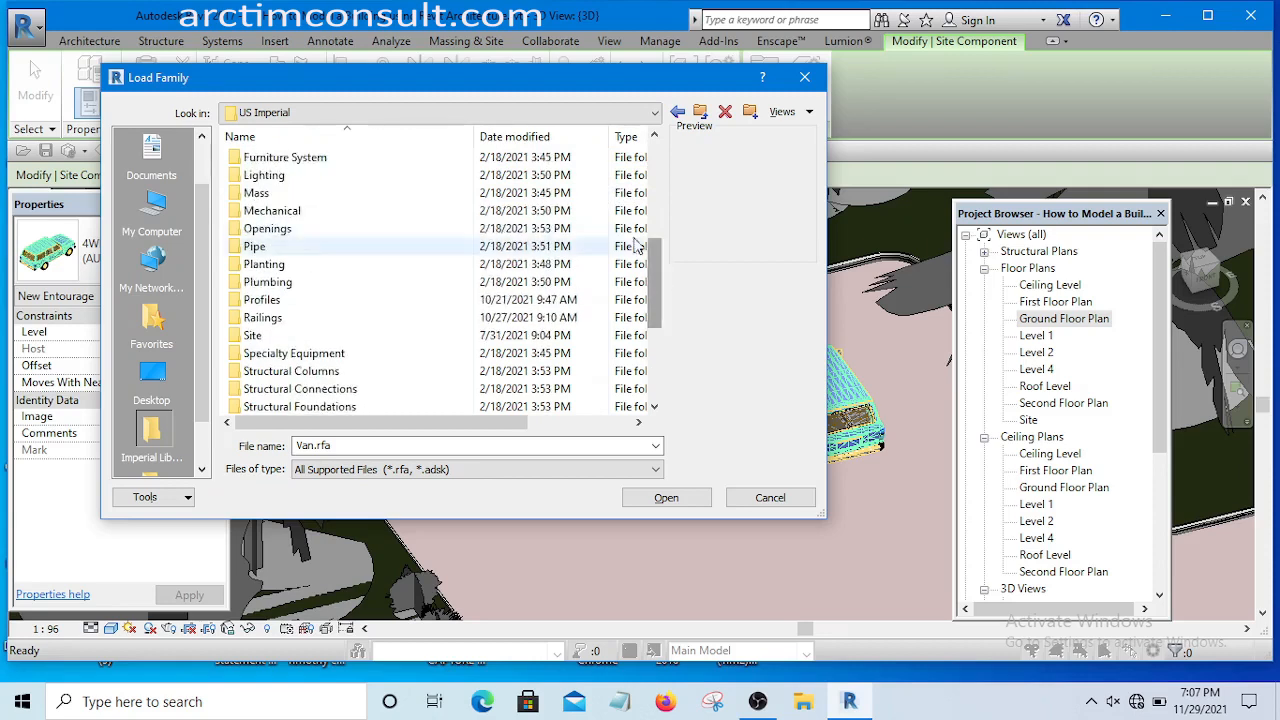
left_click(466, 113)
scroll(345, 170, "up", 2)
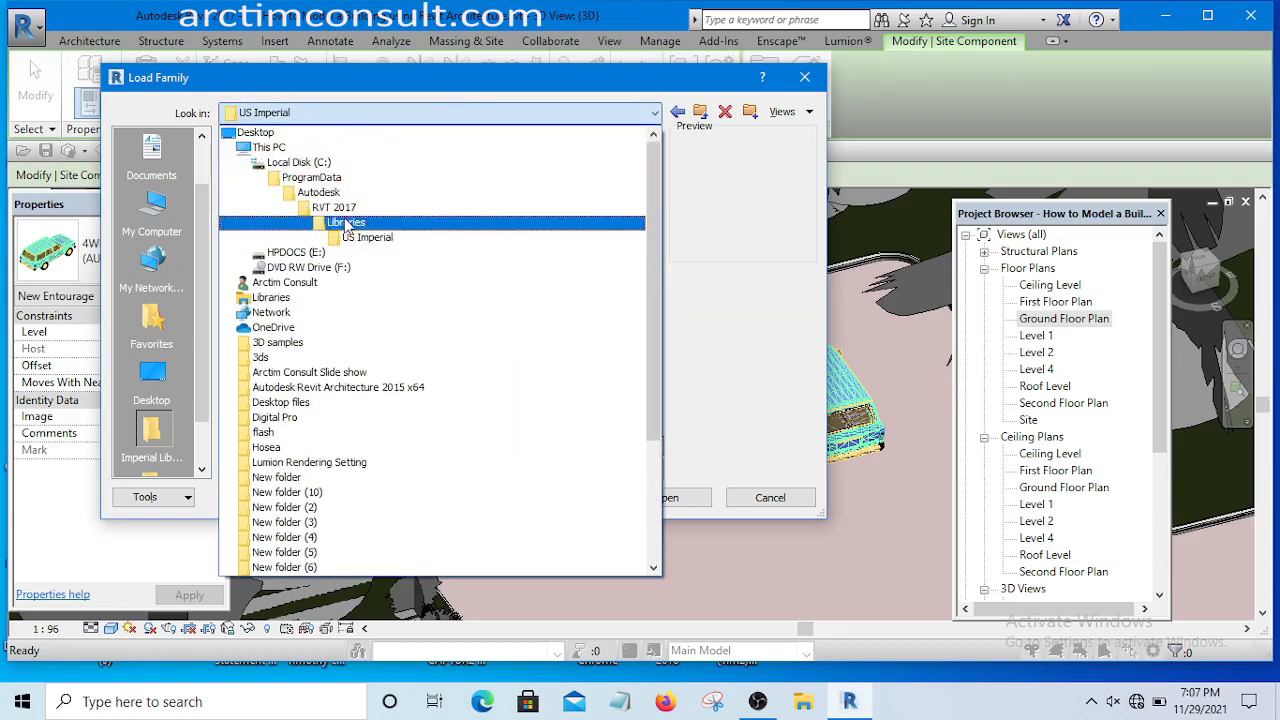
left_click(345, 222)
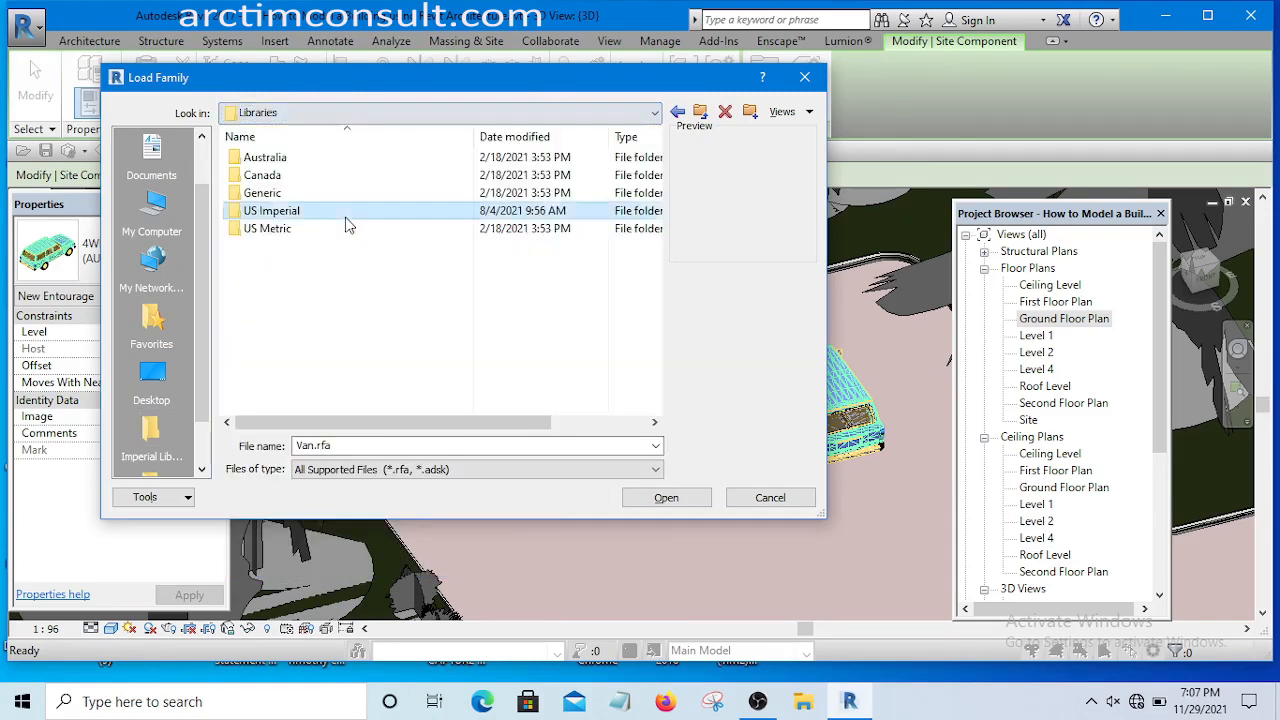
double_click(263, 158)
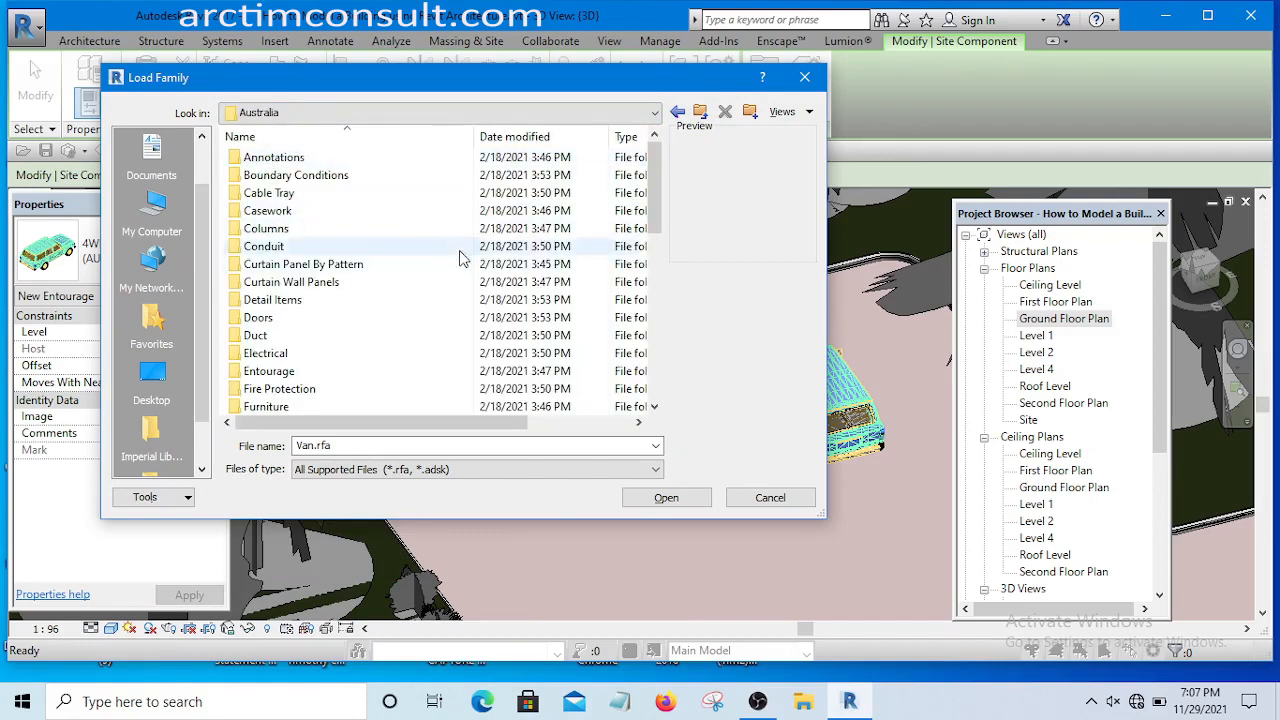
left_click_drag(655, 178, 654, 192)
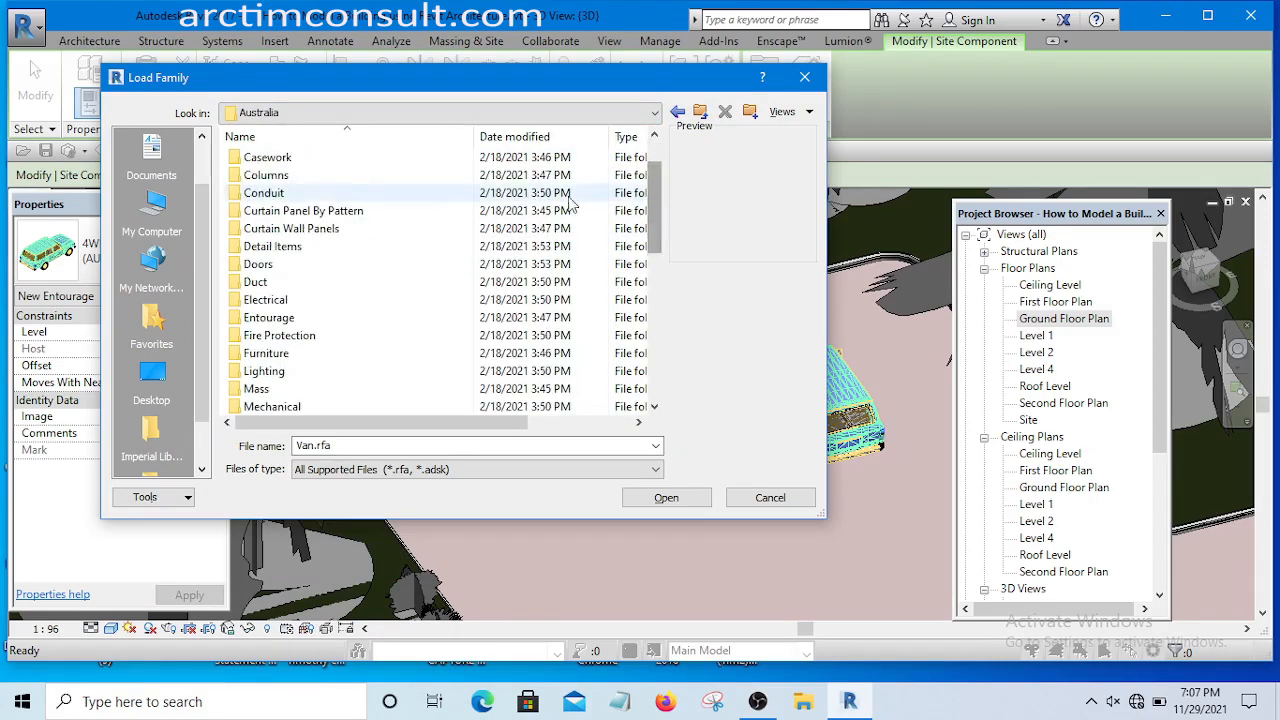
scroll(288, 272, "down", 1)
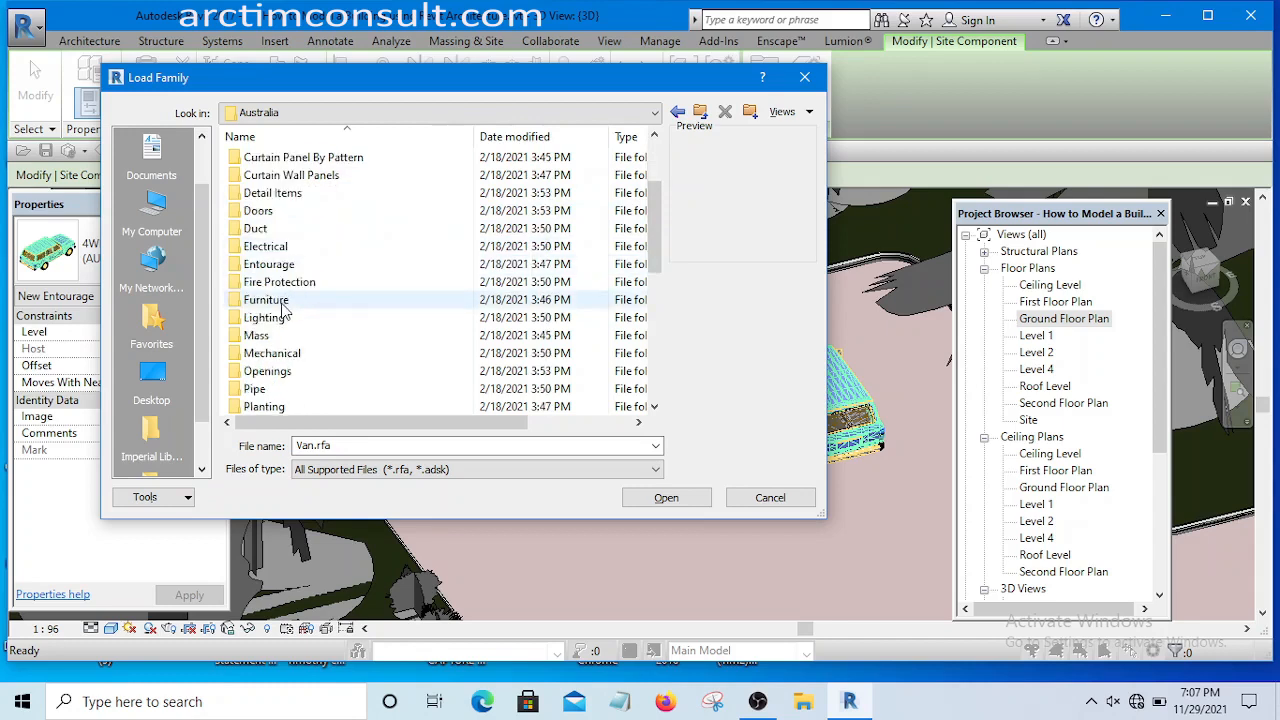
double_click(272, 265)
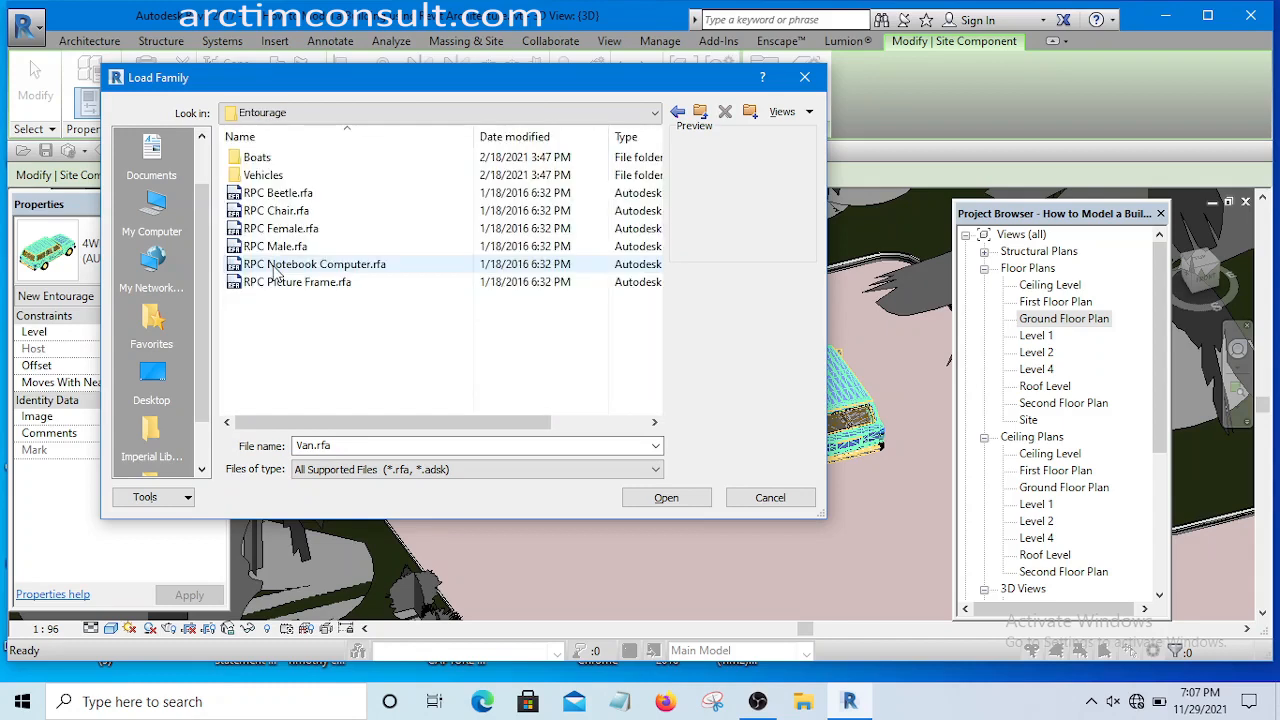
- Open the Vehicles folder and preview the Landcruiser, Ambulance, Concrete Truck, Porsche 911 and Viper families
double_click(265, 177)
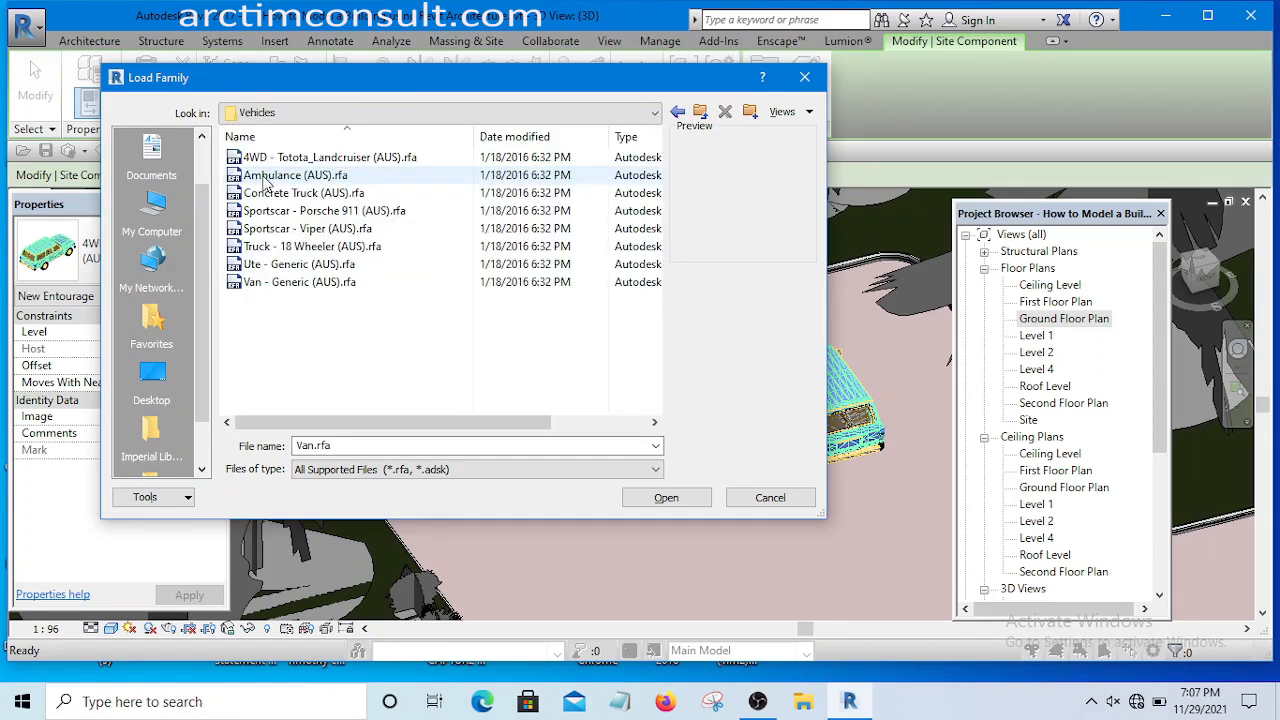
left_click(274, 160)
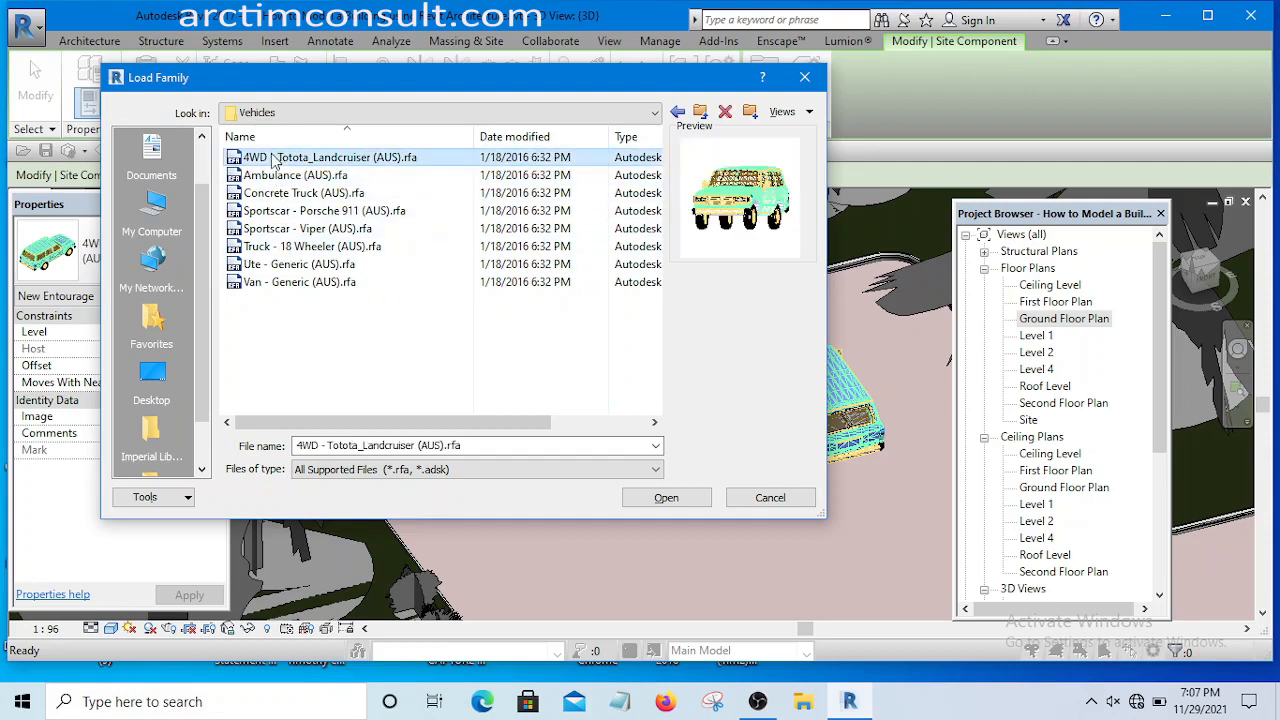
left_click(279, 177)
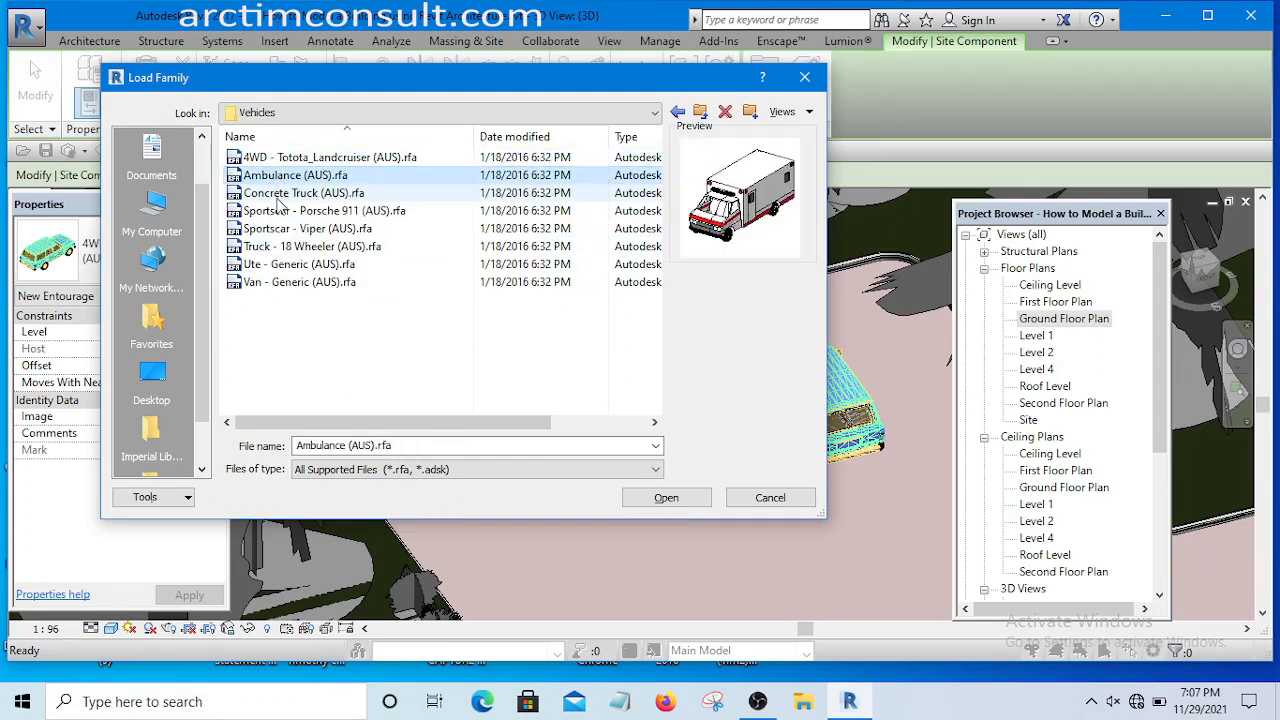
left_click(281, 194)
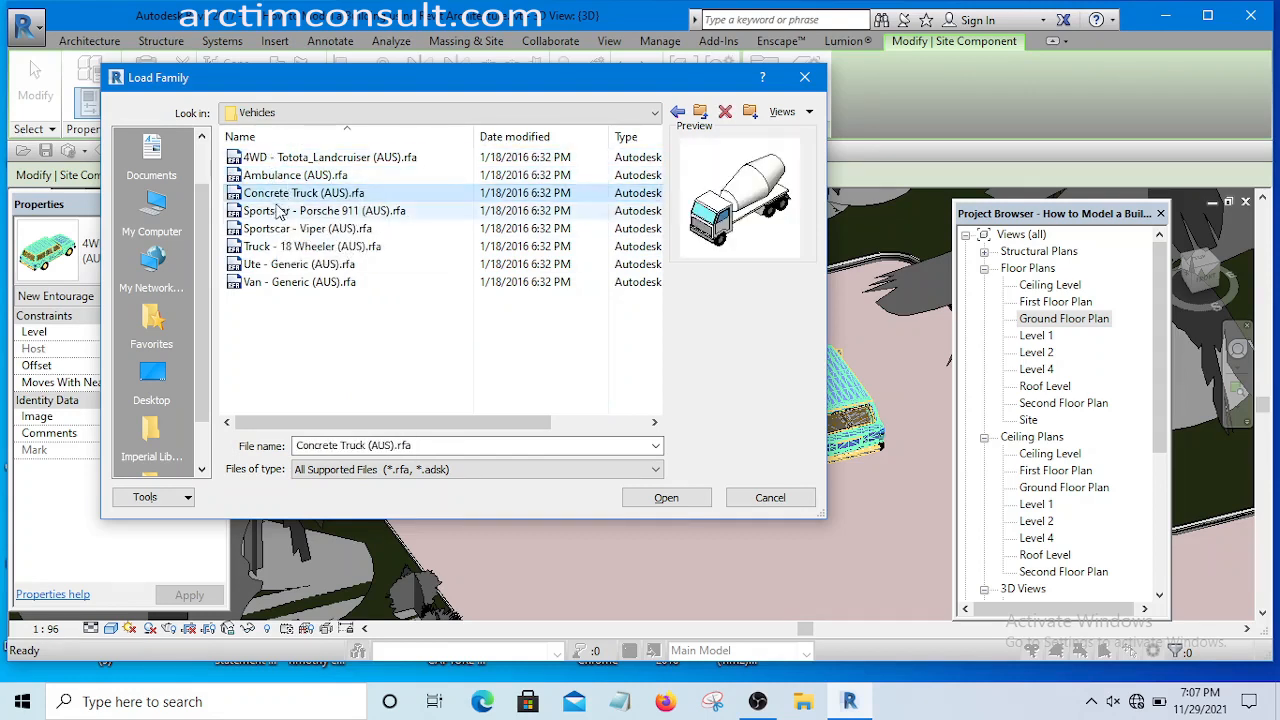
left_click(277, 212)
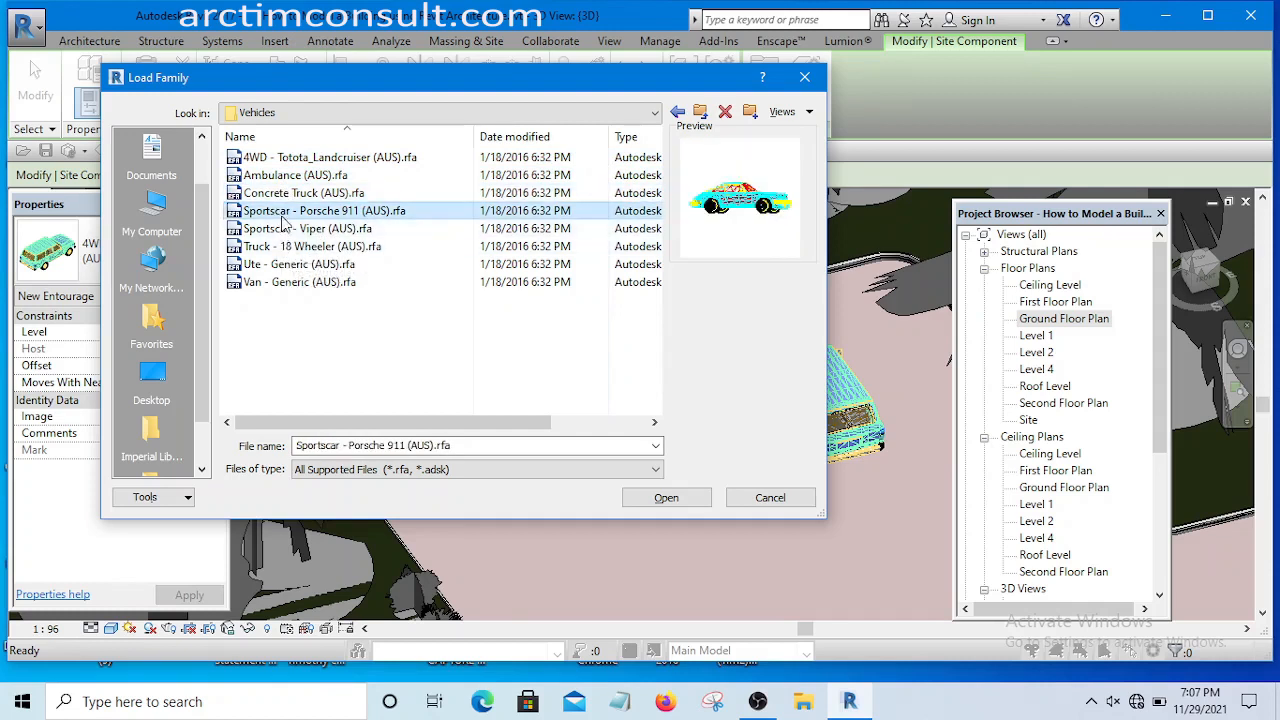
left_click(287, 230)
- Load Sportscar - Porsche 911 (AUS) and place it on the pavement beside the figures, parallel to the parked Land Cruisers
left_click(296, 212)
left_click(668, 499)
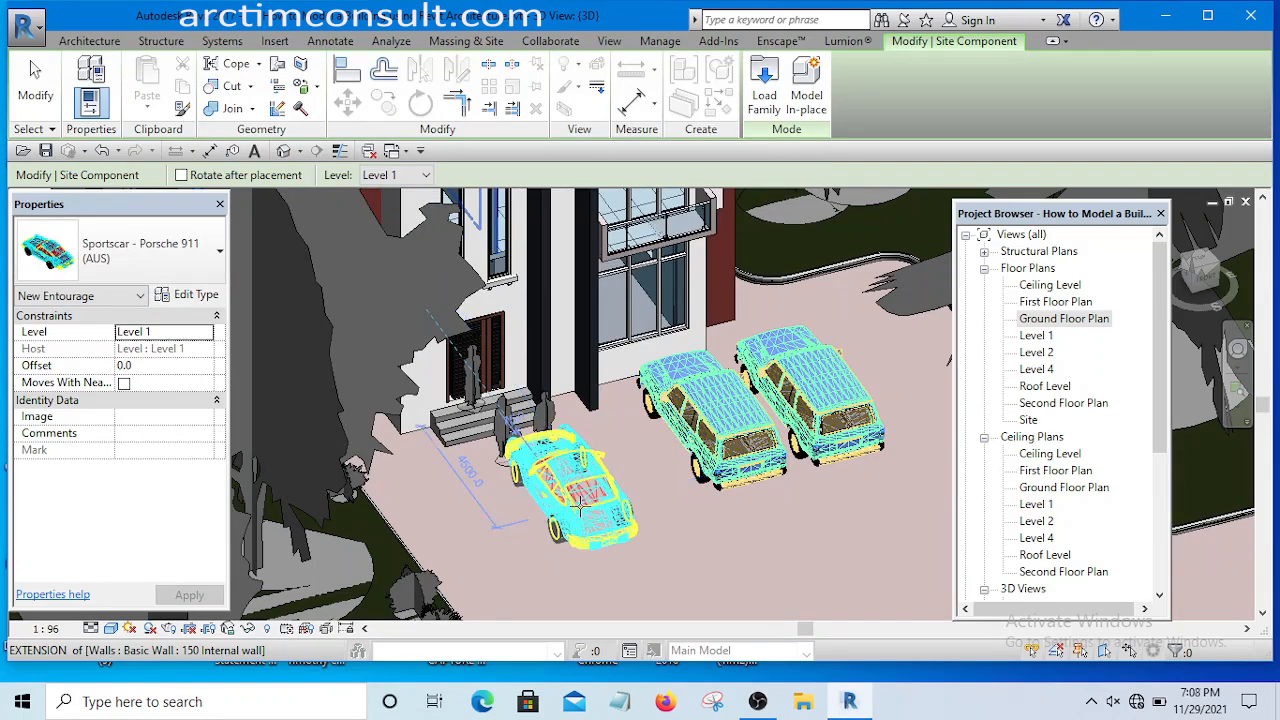
key("space")
scroll(630, 497, "up", 3)
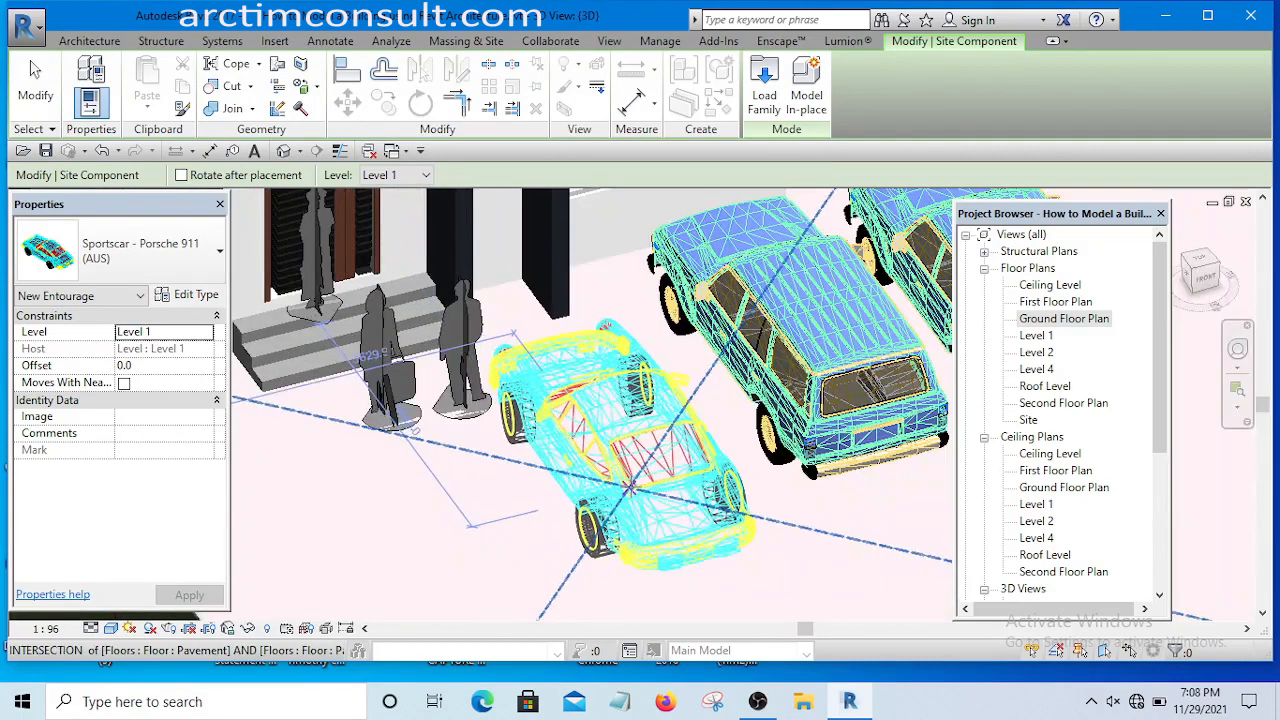
left_click(630, 487)
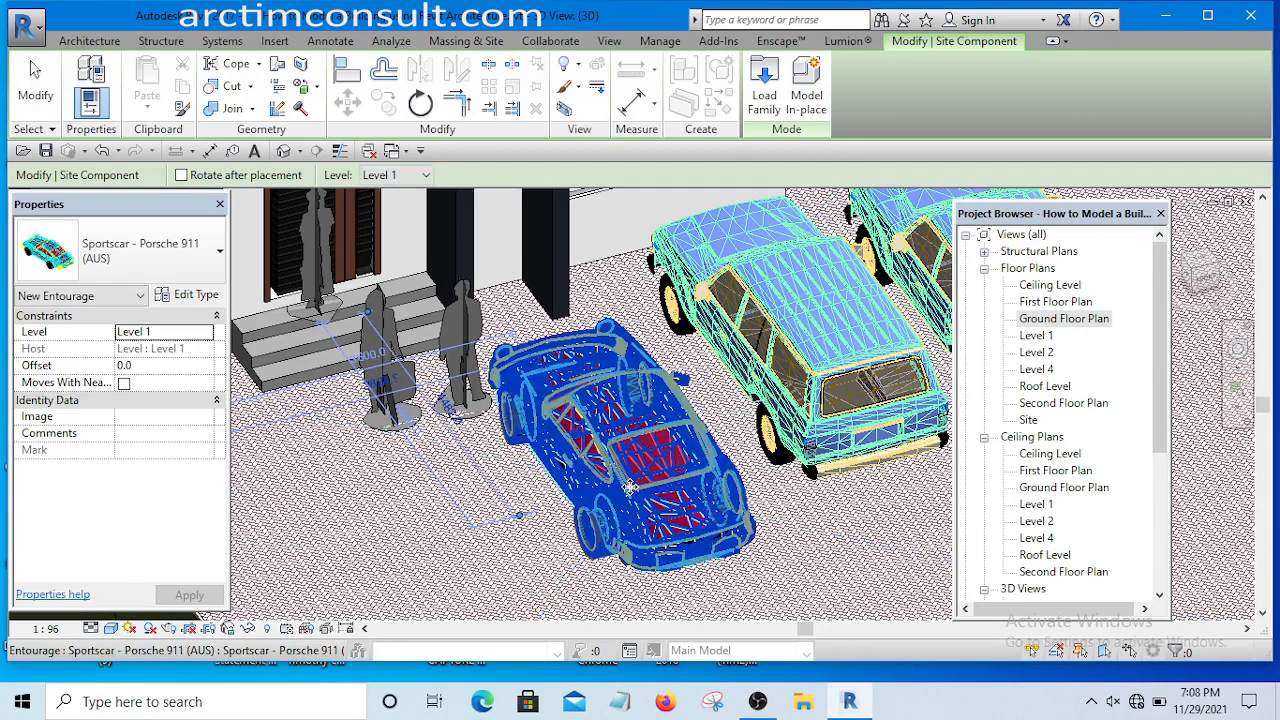
scroll(632, 432, "down", 2)
key("Escape")
scroll(632, 432, "down", 3)
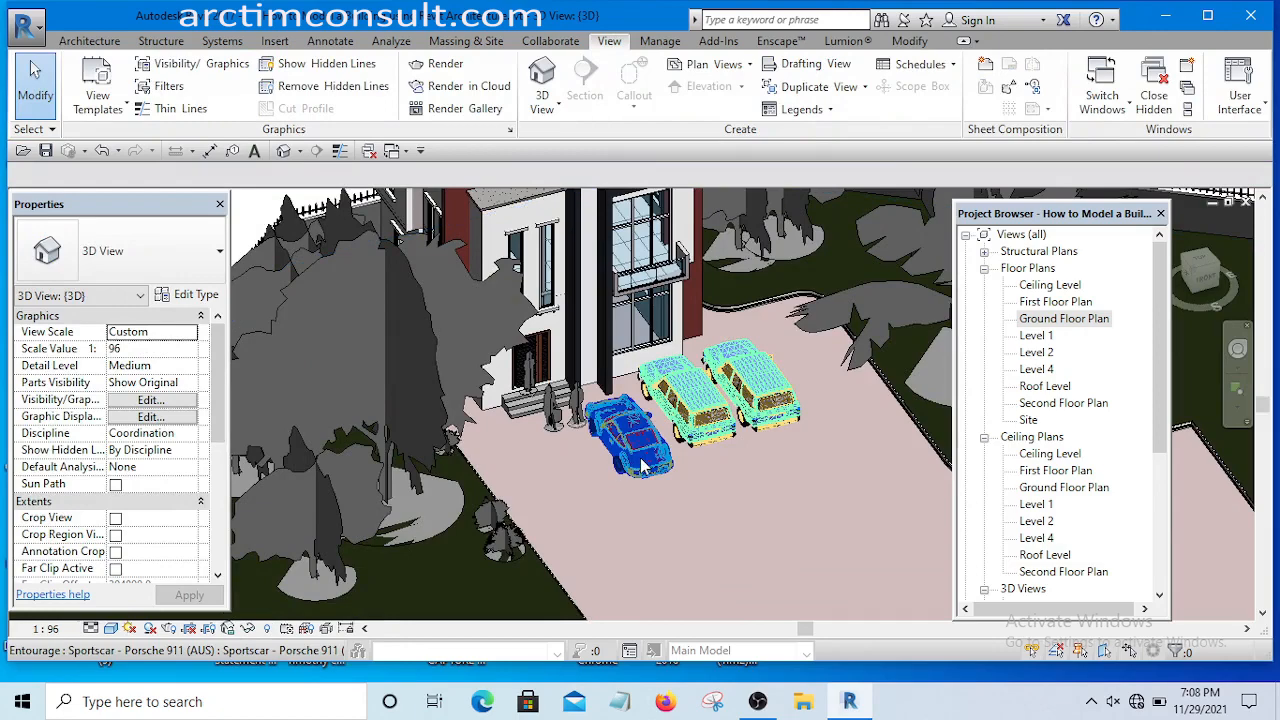
scroll(630, 462, "down", 3)
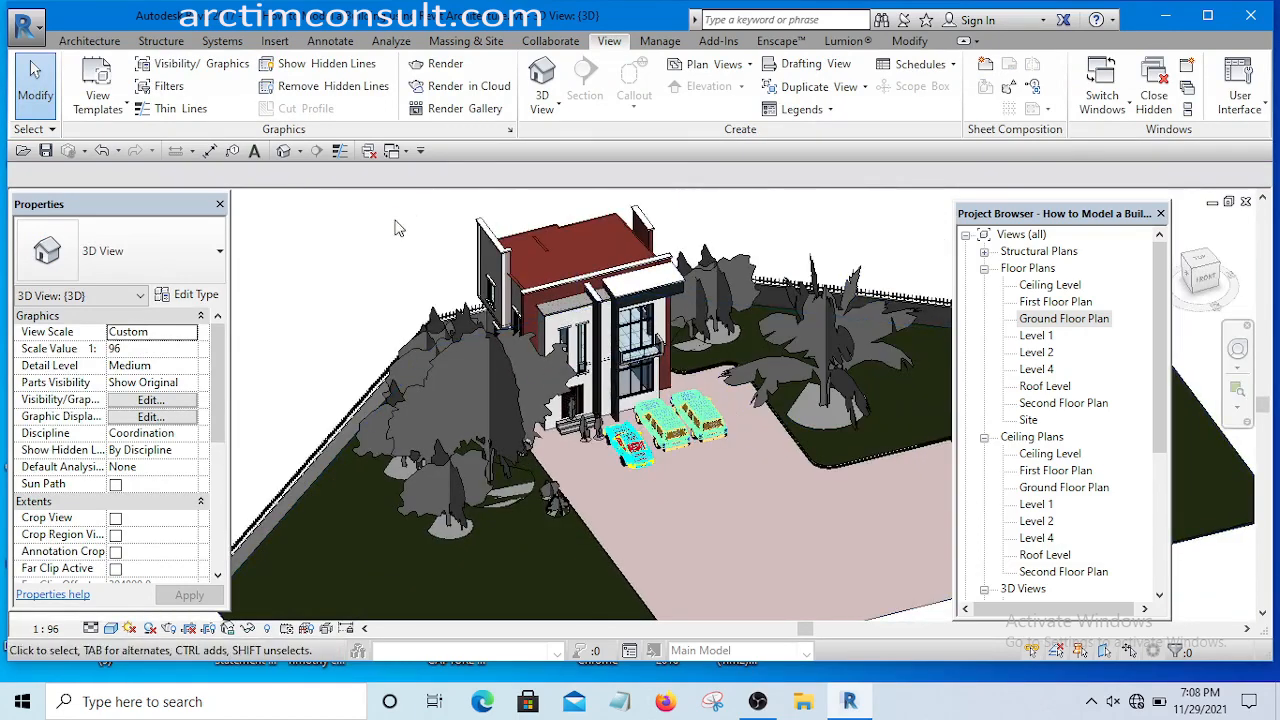
- Check the type properties of the placed Porsche 911, close them without changes and deselect the car
scroll(630, 440, "up", 6)
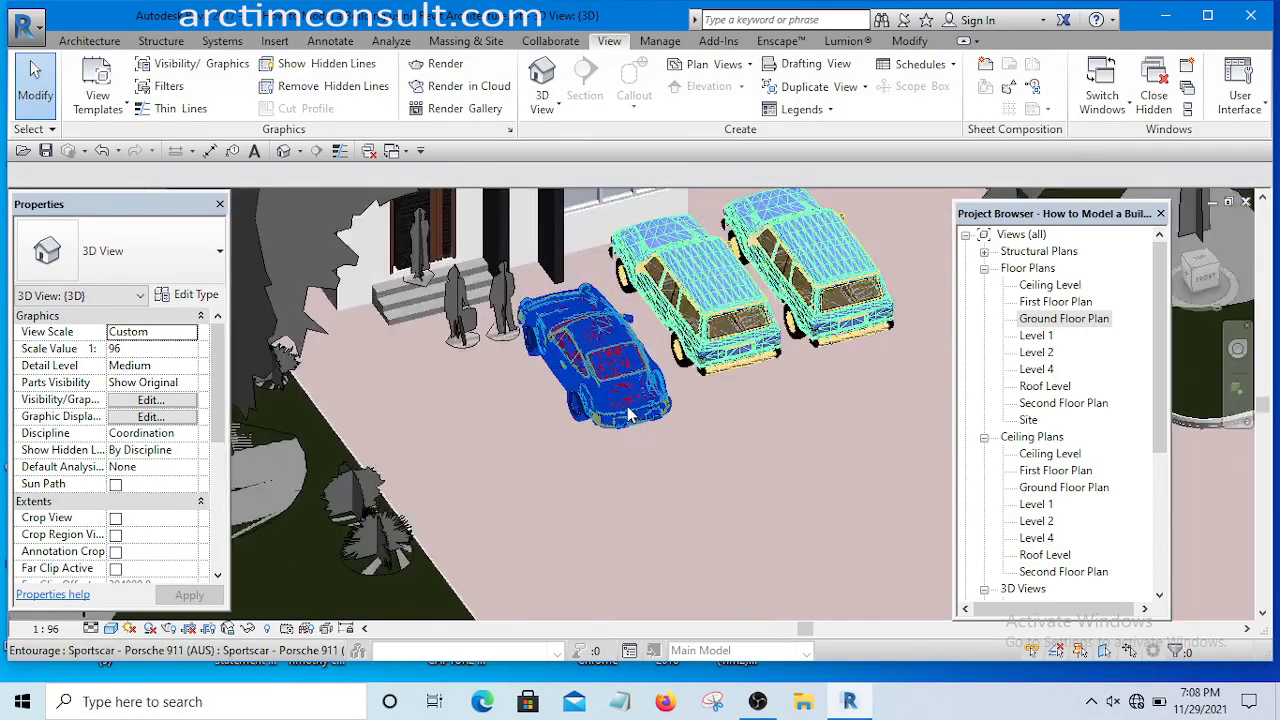
left_click(627, 402)
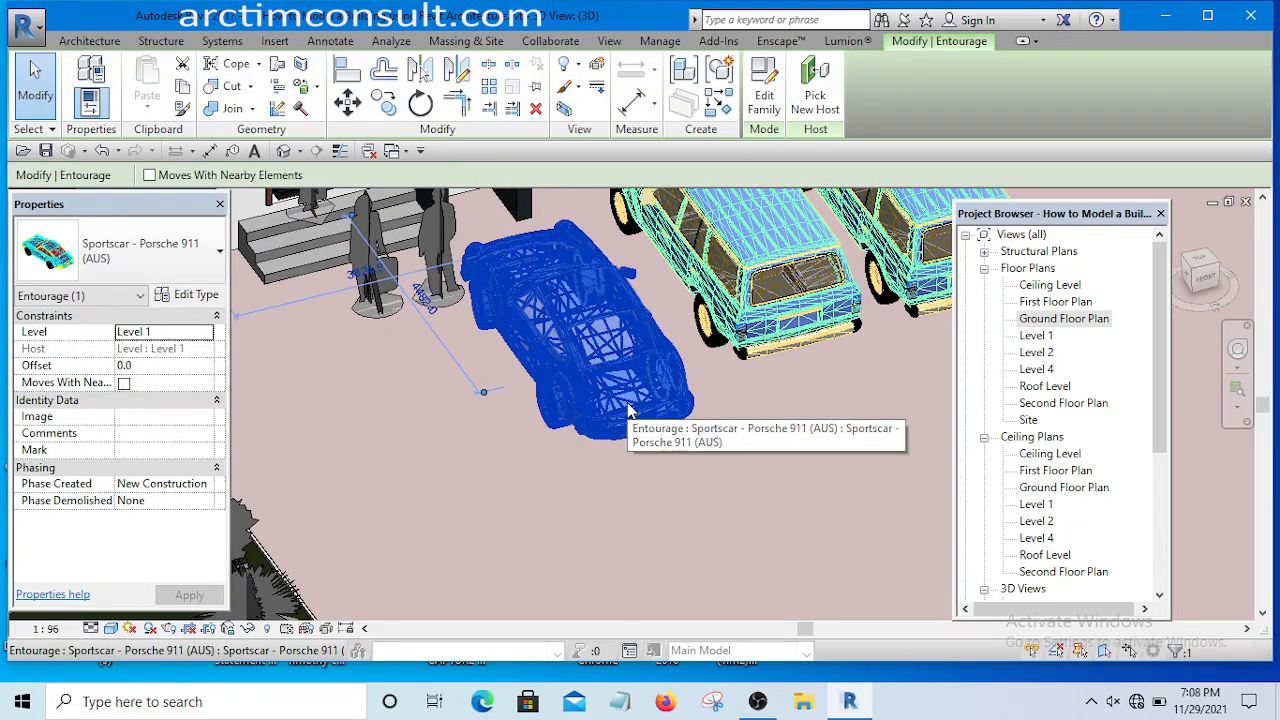
left_click(190, 294)
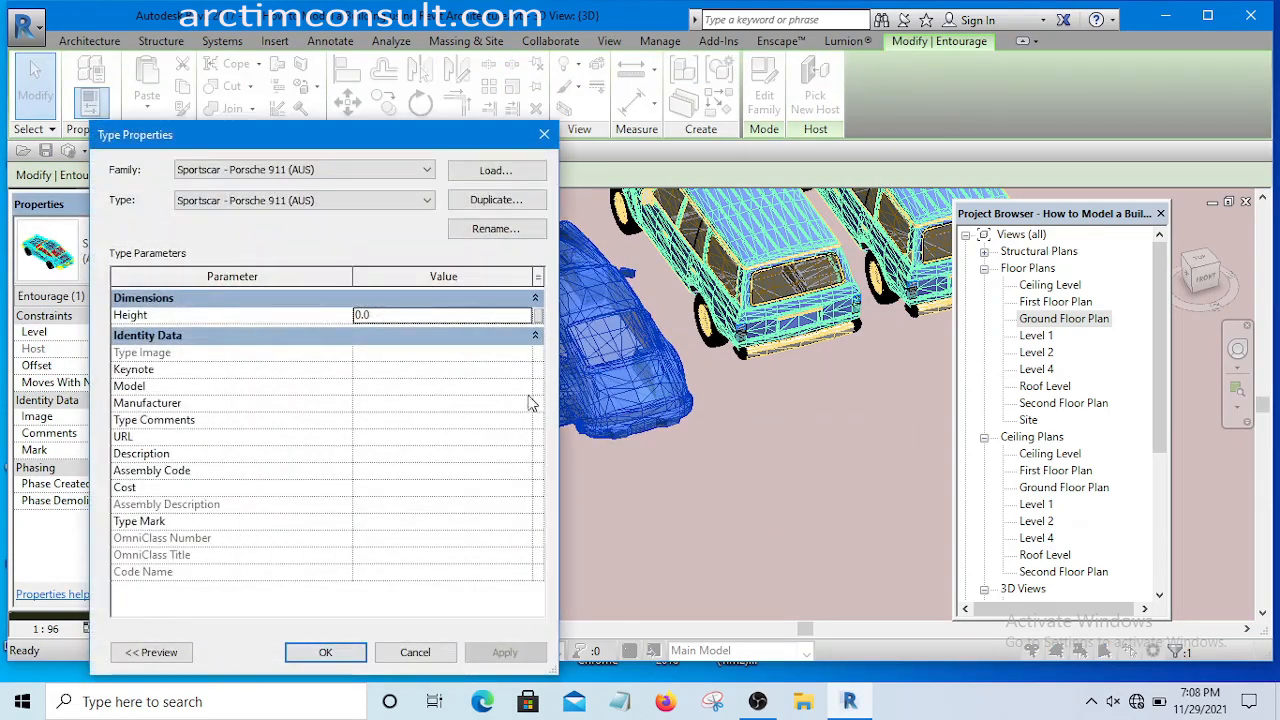
left_click(545, 135)
scroll(675, 433, "down", 8)
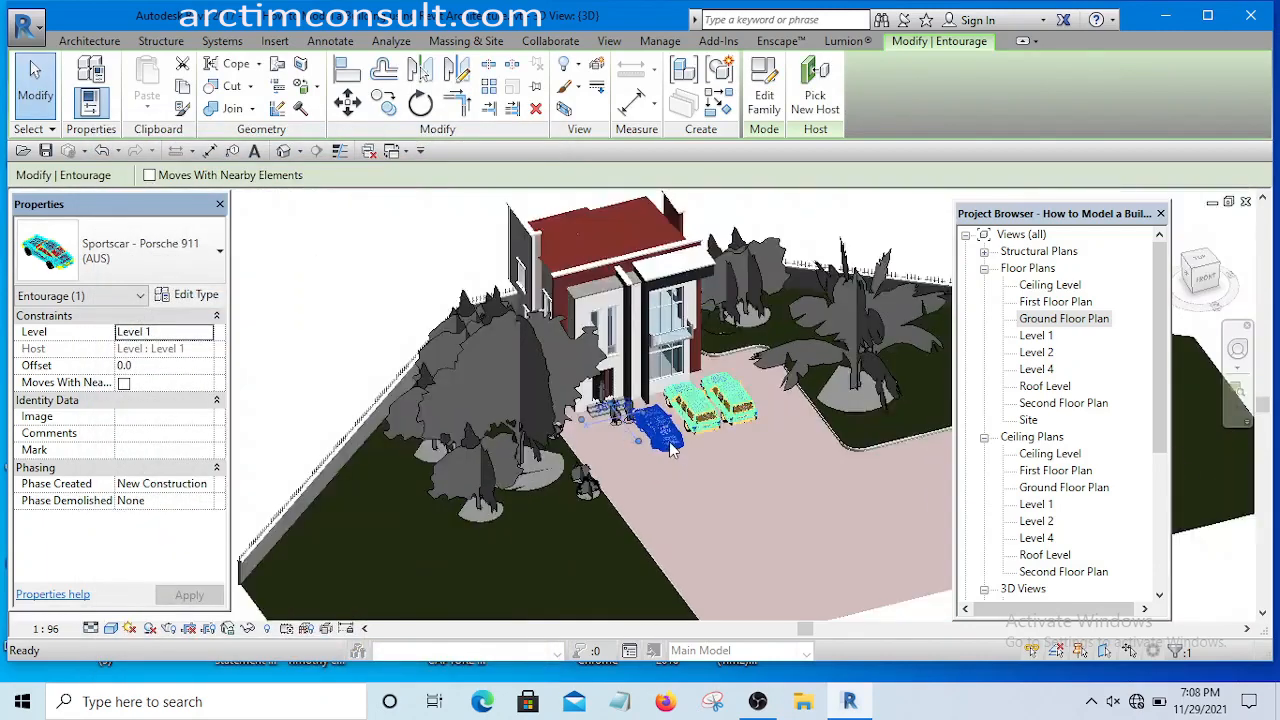
left_click(454, 366)
- Inspect the Porsche 911 up close beside the figures and the nearest Land Cruiser
scroll(668, 442, "up", 8)
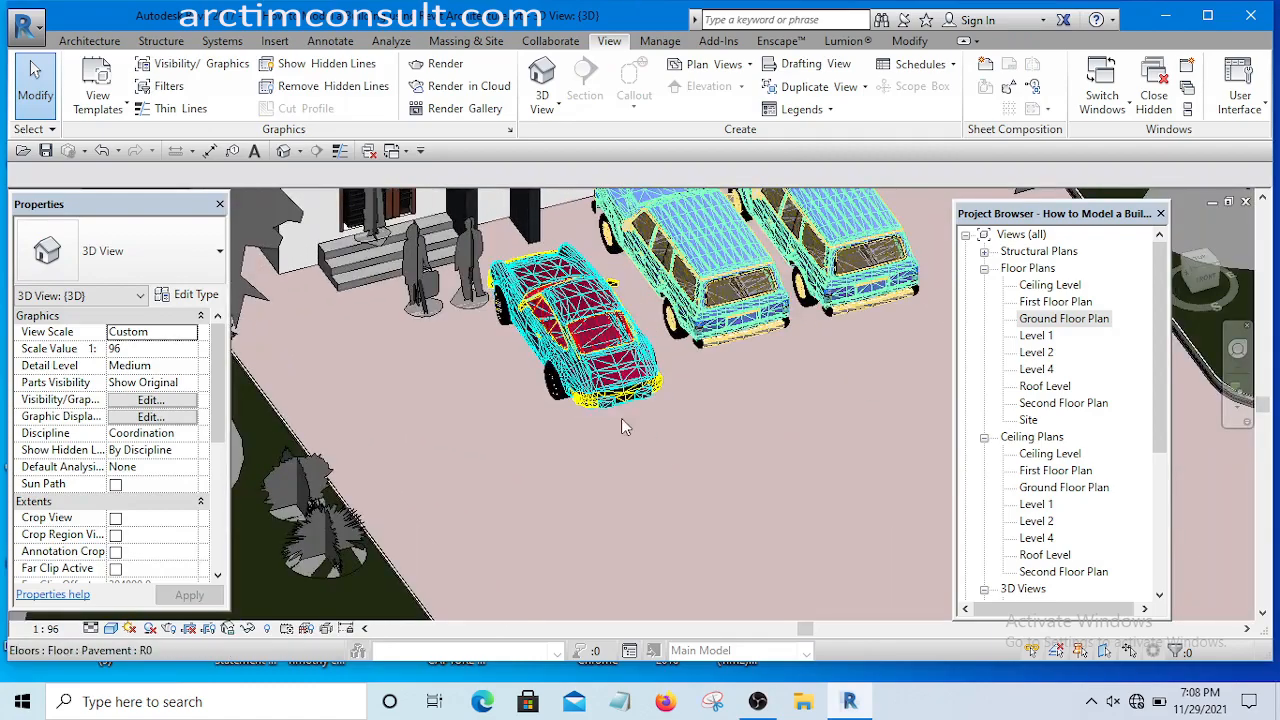
scroll(594, 359, "up", 3)
scroll(617, 494, "down", 2)
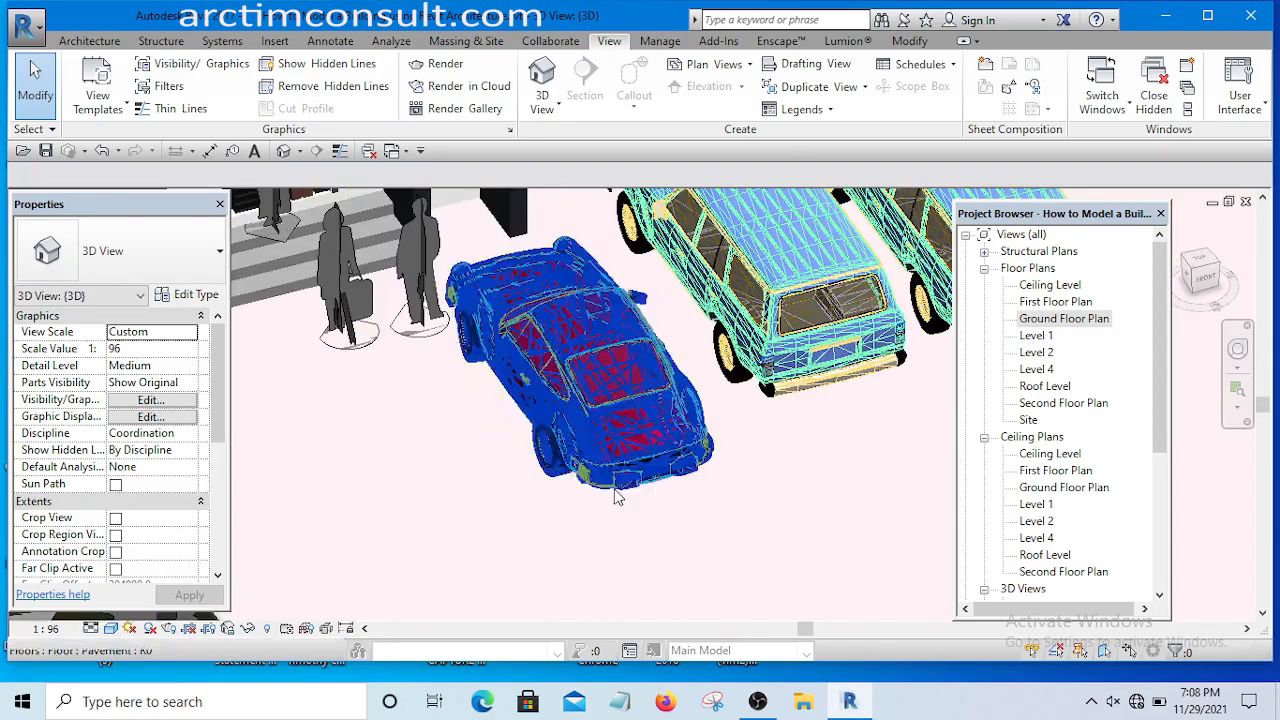
left_click(588, 383)
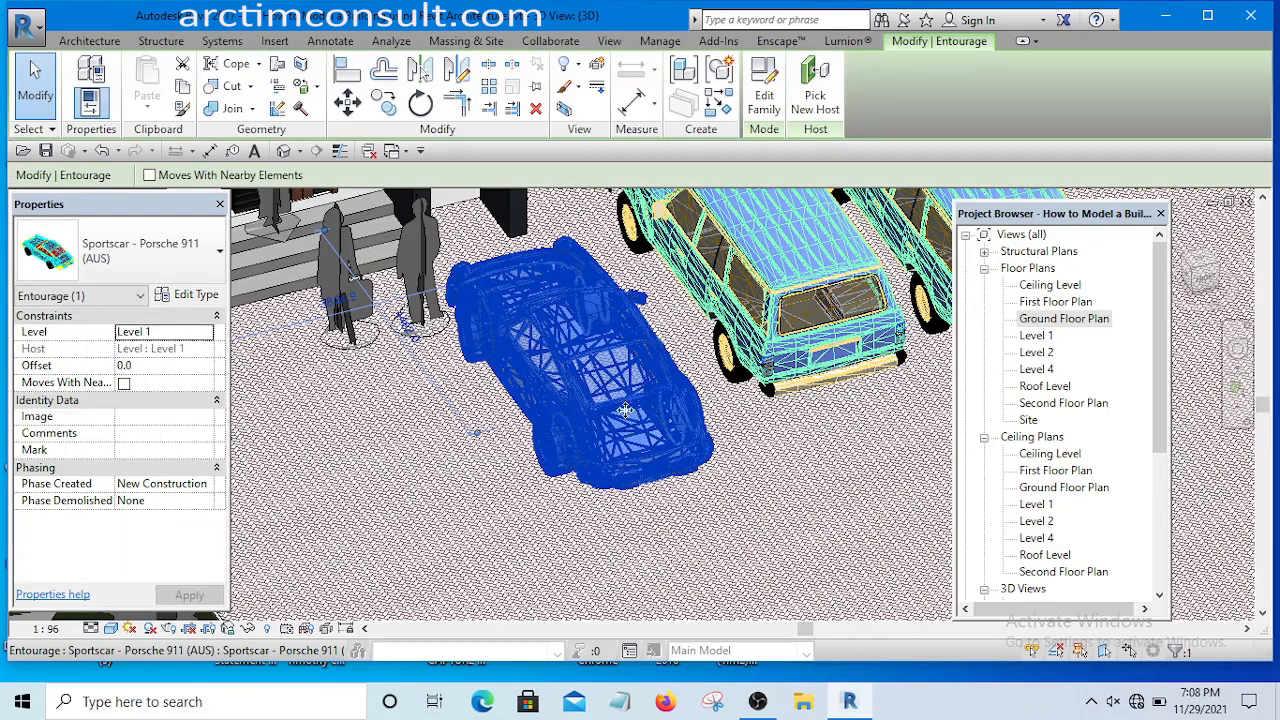
key("Escape")
scroll(548, 277, "up", 2)
scroll(533, 274, "down", 1)
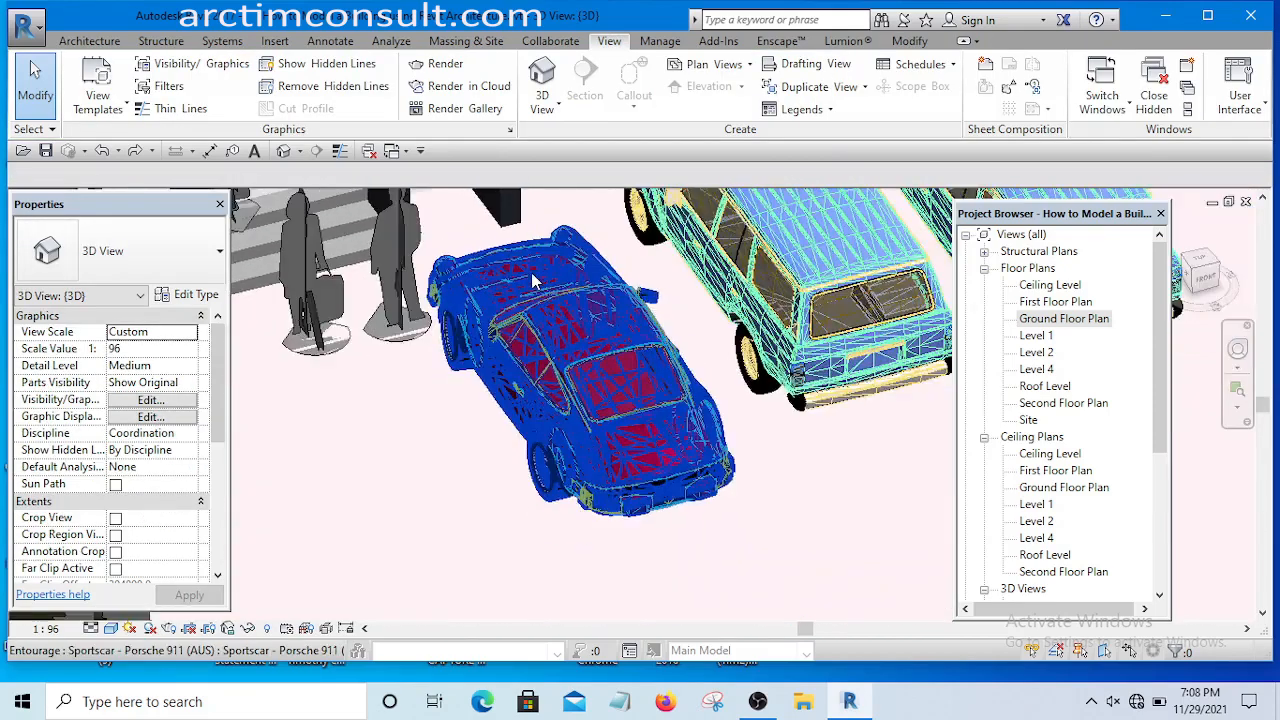
- Review the three parked cars, the figures and the landscaped site around the house from near, far and frontal views
scroll(683, 449, "down", 5)
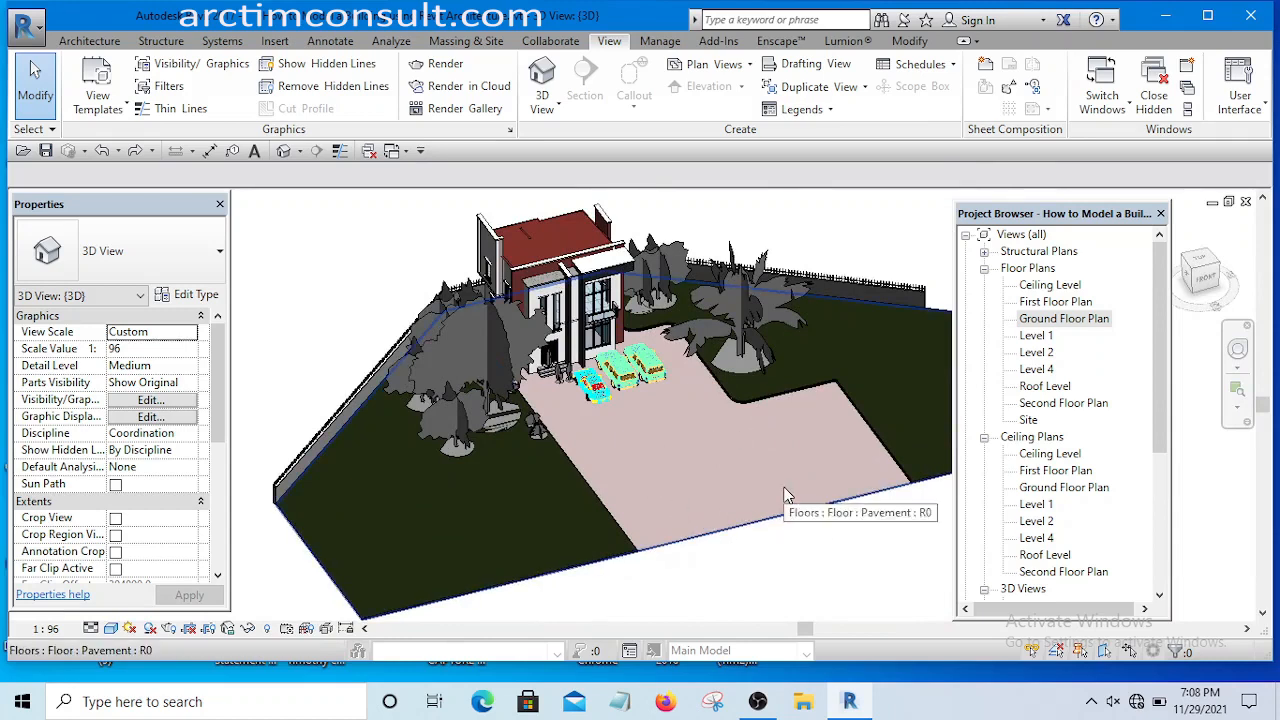
scroll(573, 394, "up", 5)
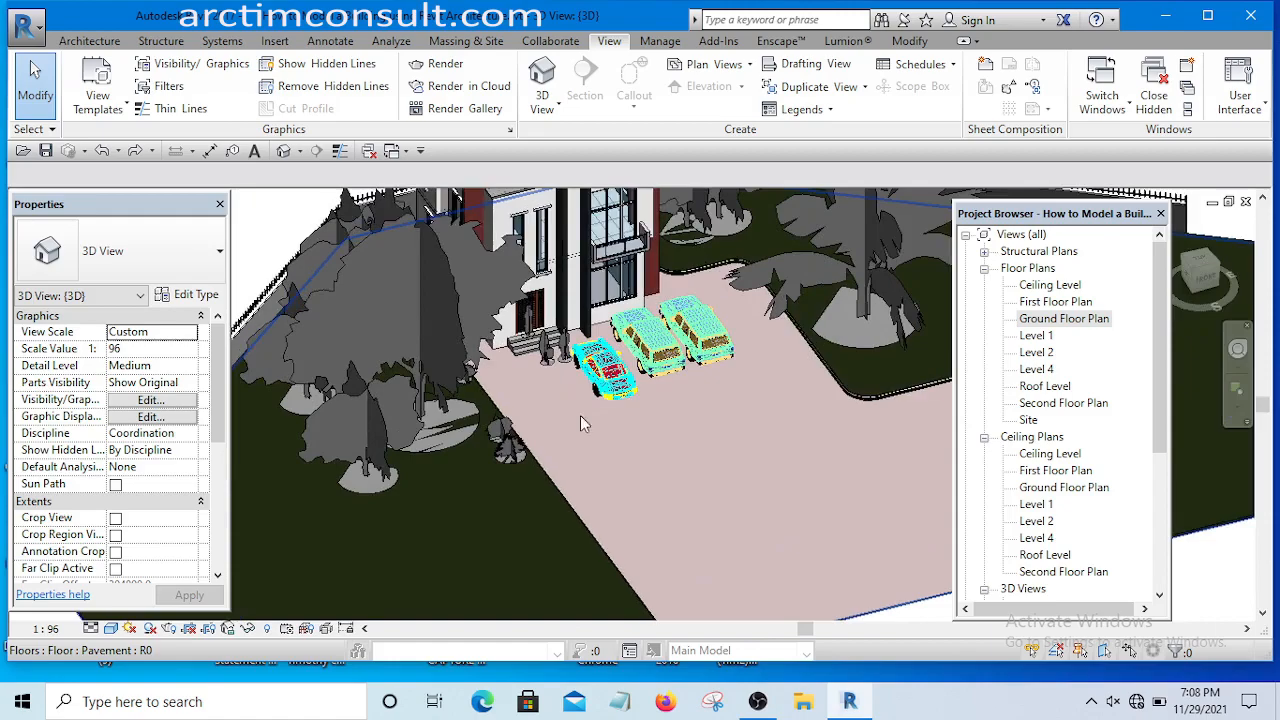
scroll(560, 420, "up", 3)
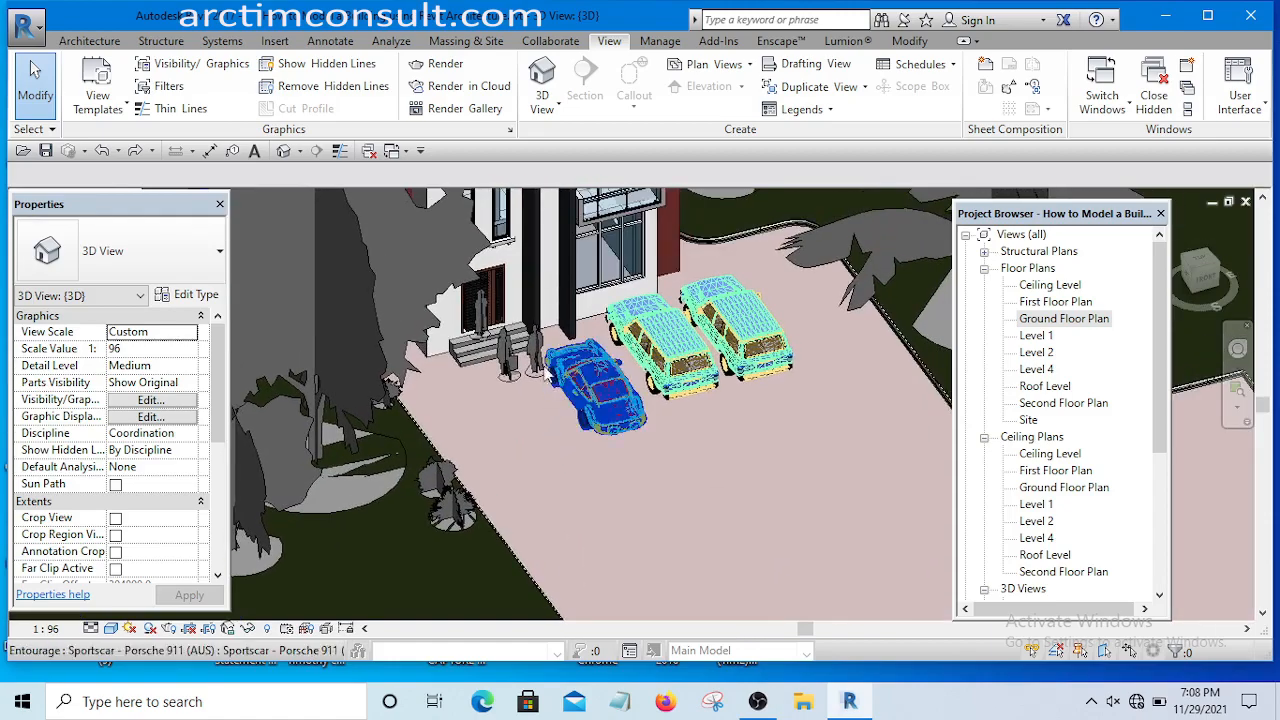
scroll(522, 356, "up", 1)
scroll(601, 398, "down", 3)
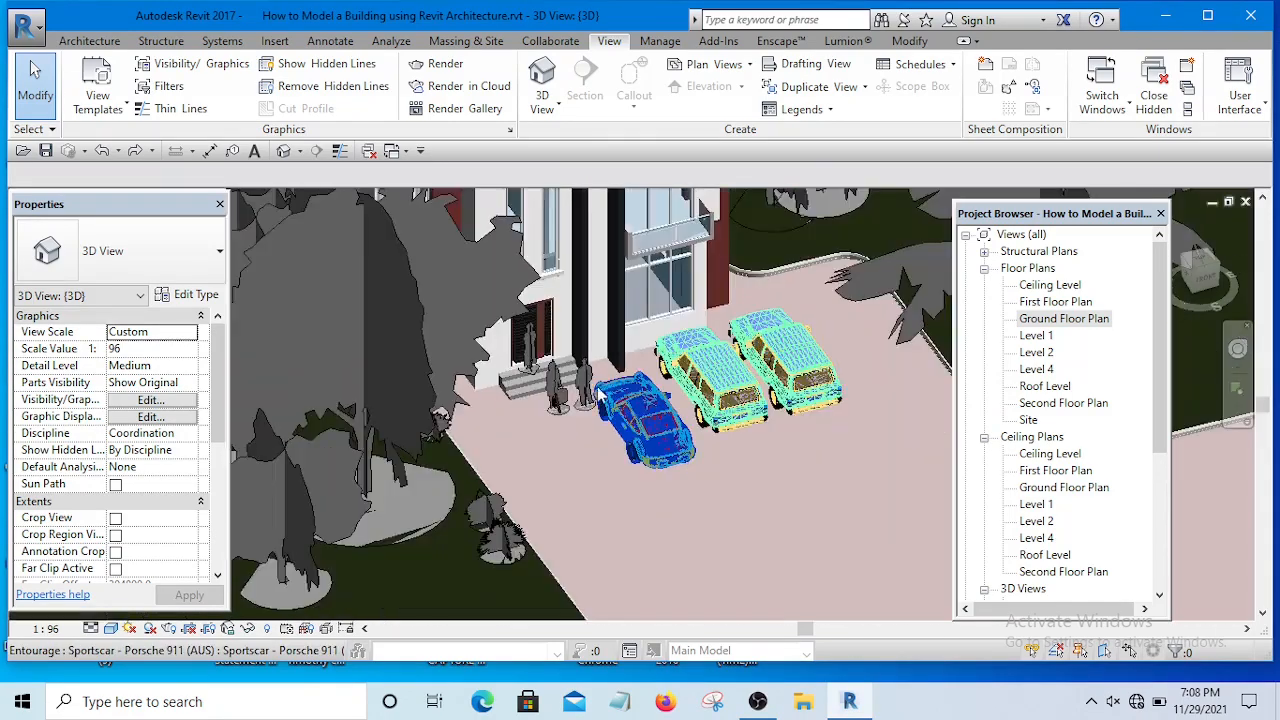
middle_click_drag(656, 460, 653, 468)
scroll(652, 465, "down", 6)
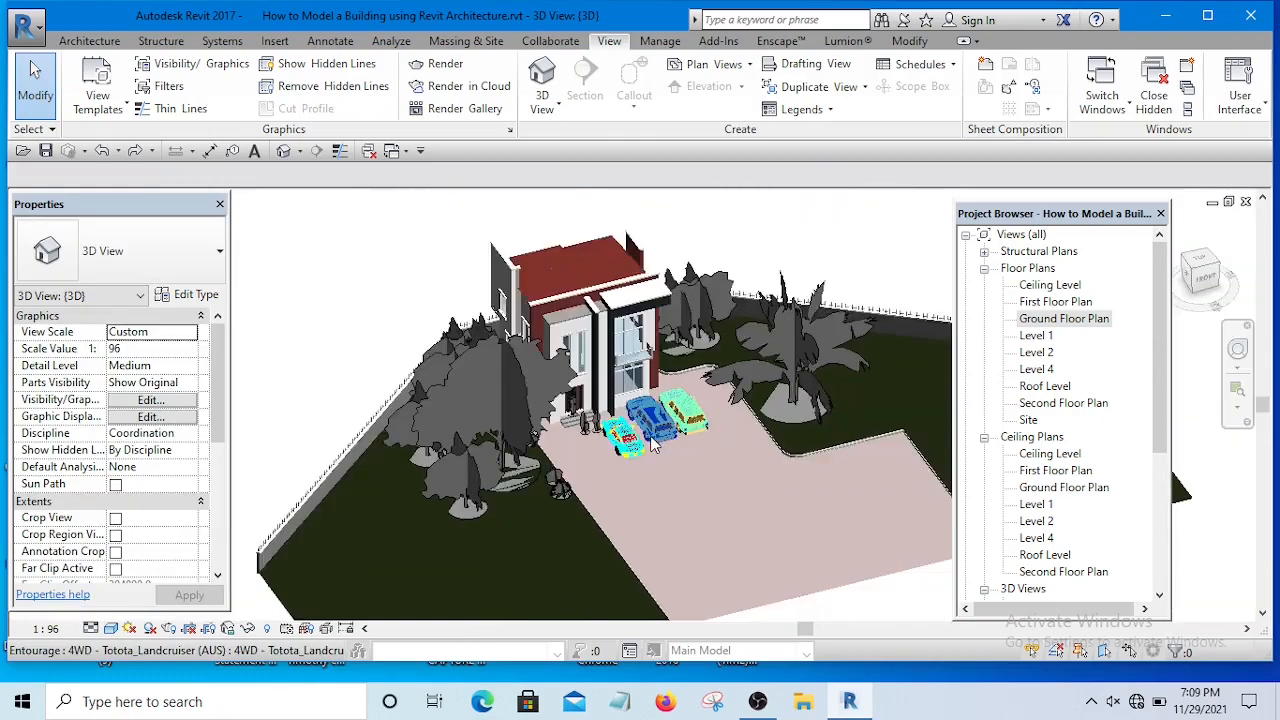
scroll(660, 446, "up", 4)
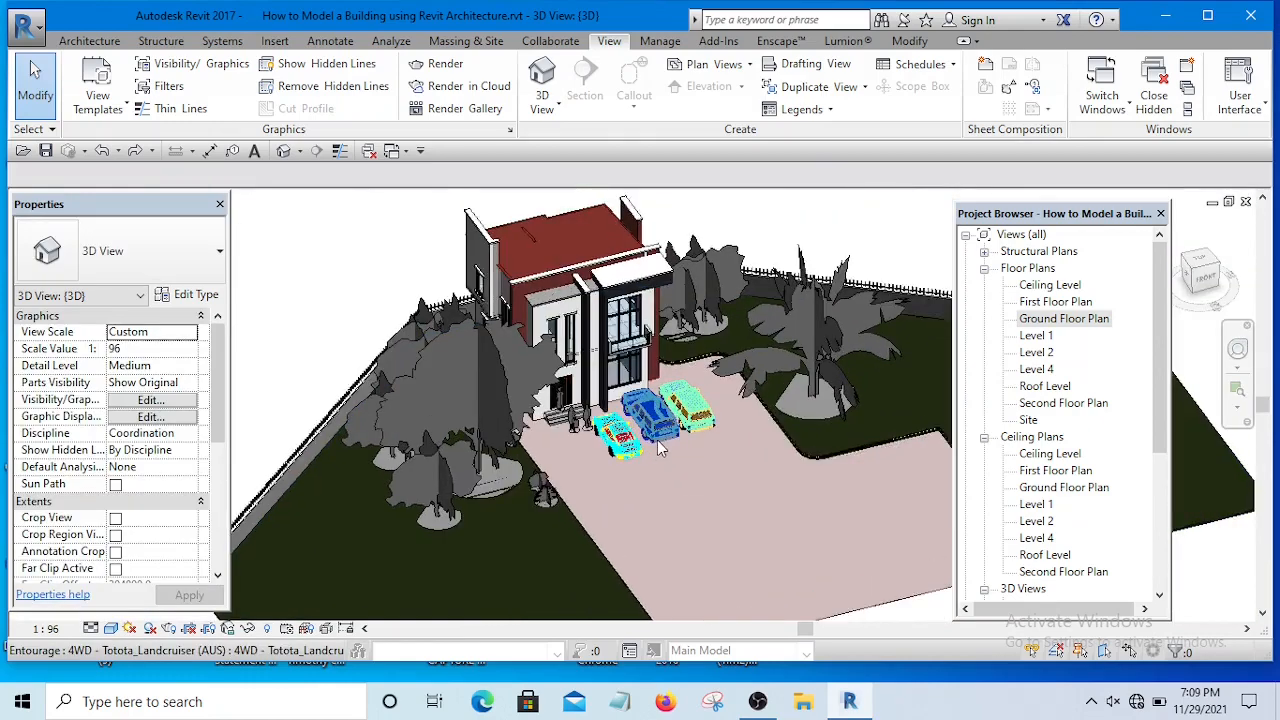
scroll(657, 446, "down", 2)
middle_click_drag(657, 446, 755, 412, "shift")
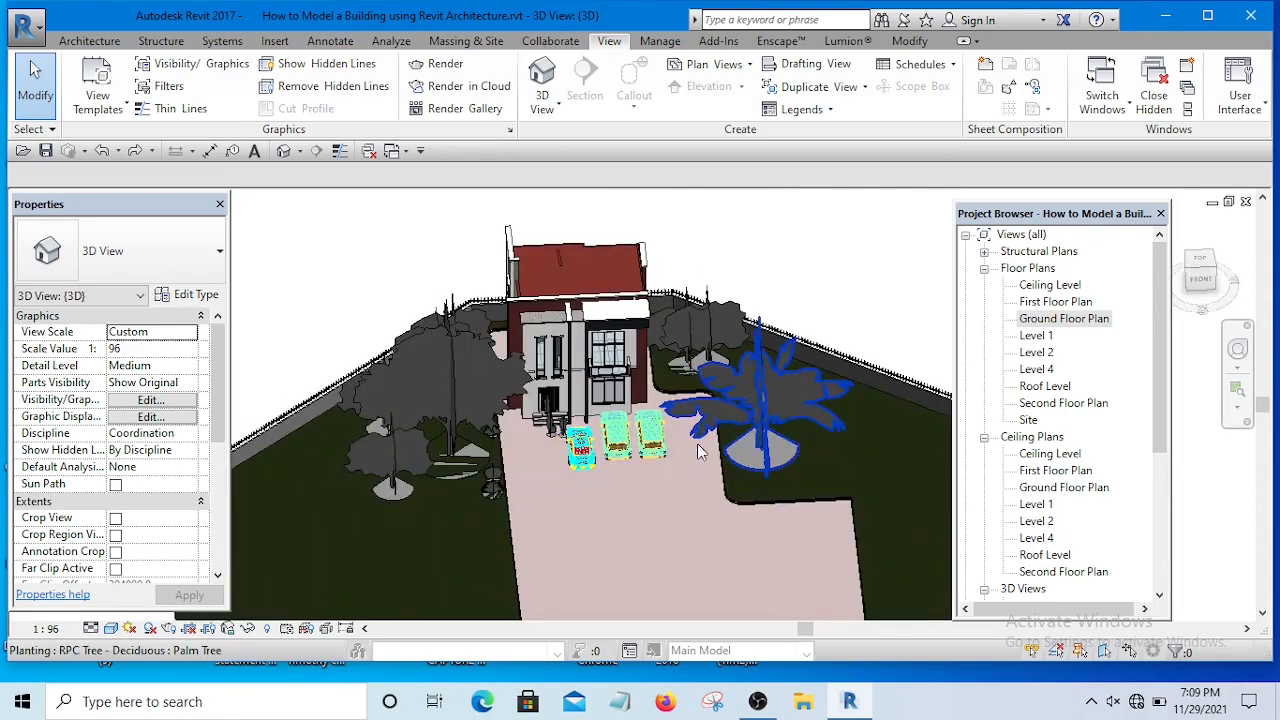